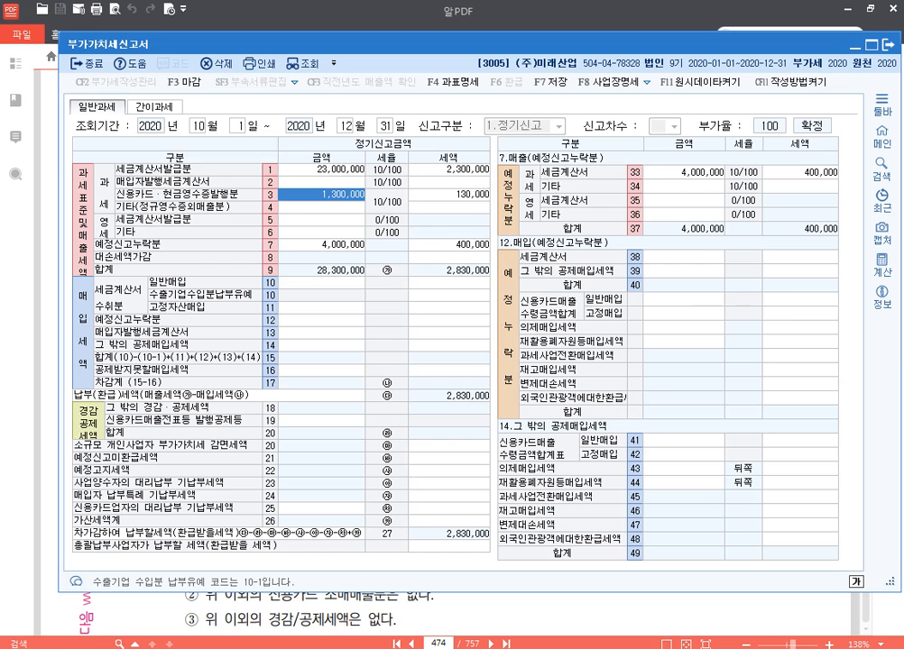
# Step: Enter 1,430,000 as the credit card slip issuance deduction amount (신용카드매출전표등 발행공제등, line 19) in the VAT return
pyautogui.click(348, 425)
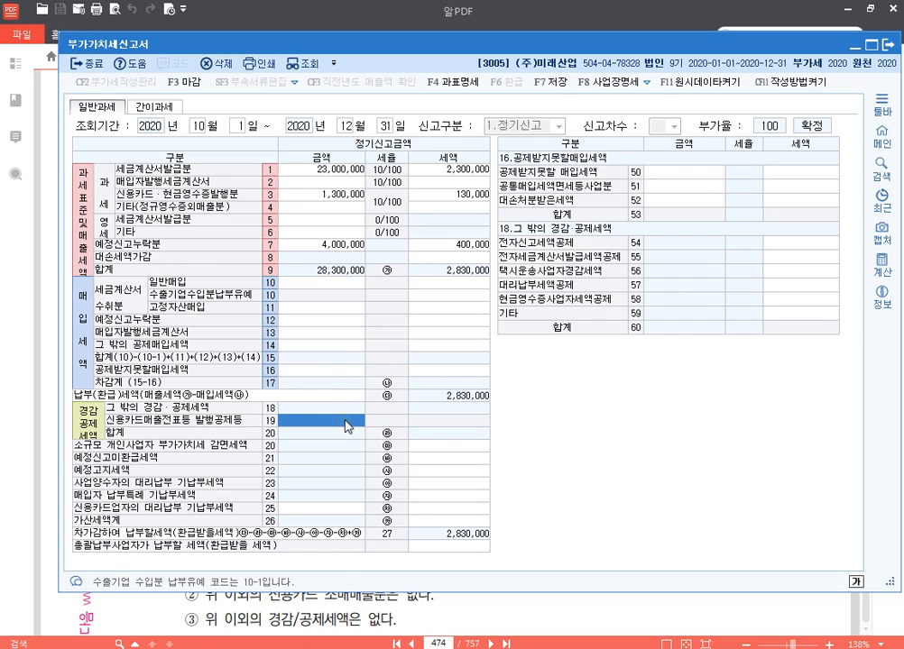
pyautogui.write('1430000')
pyautogui.press('Return')
pyautogui.moveTo(558, 47); pyautogui.dragTo(546, 35)
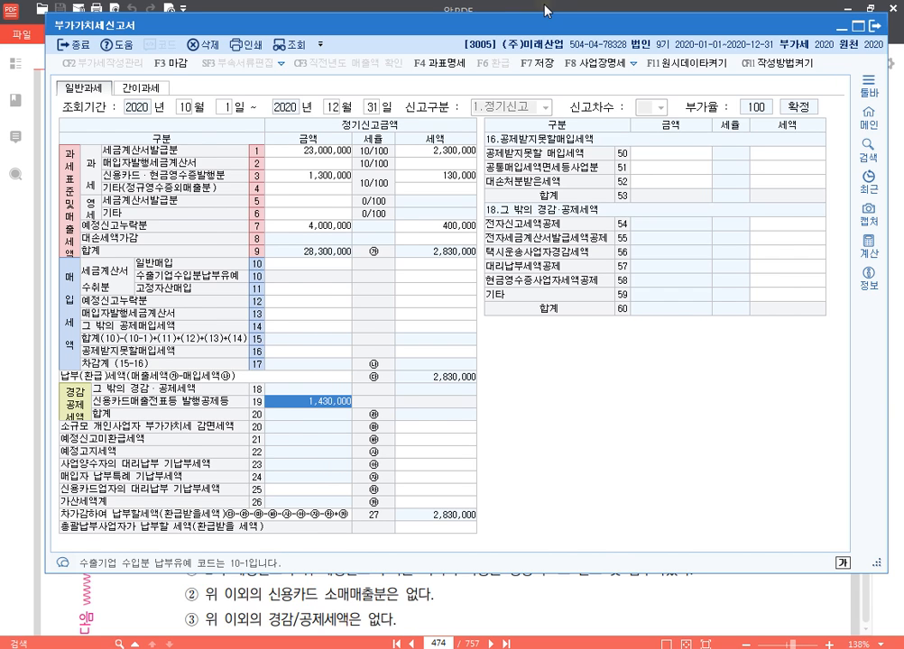
# Step: Consult the PDF's sales list and enter 10,000,000 for the direct export as the zero-rated 기타 amount (line 6)
pyautogui.click(547, 10)
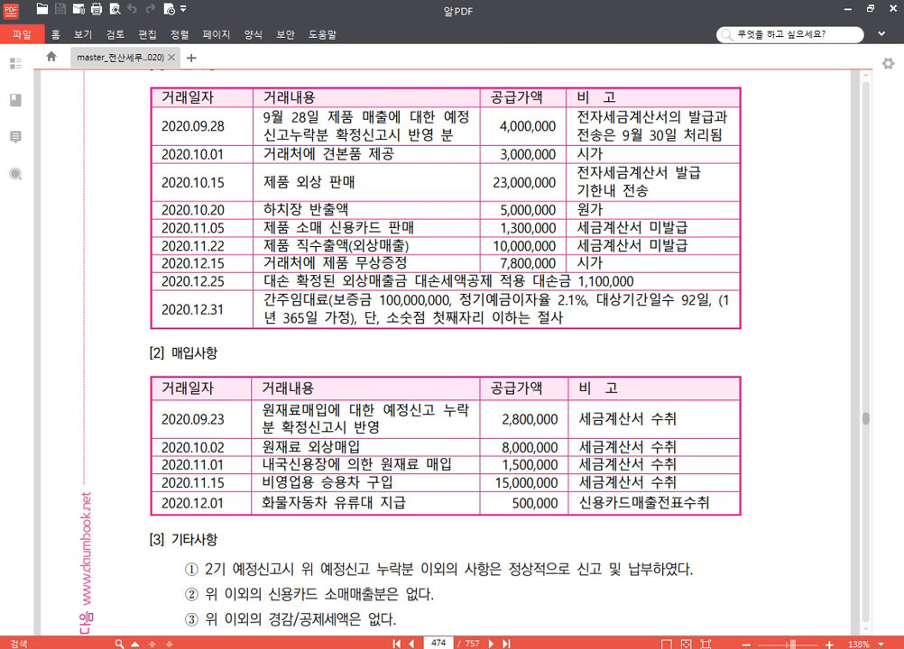
pyautogui.hotkey('alt', 'Tab')
pyautogui.click(326, 217)
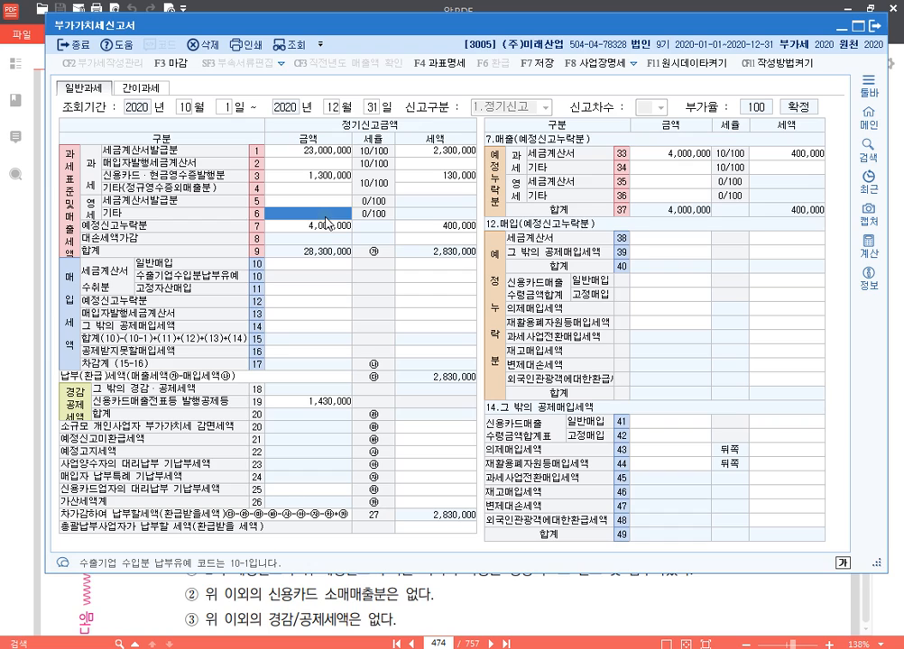
pyautogui.write('10000000')
# Step: Consult the PDF's sales list and enter 7,800,000 for the free gift as the taxable 기타(정규영수증외매출분) amount (line 4)
pyautogui.click(470, 8)
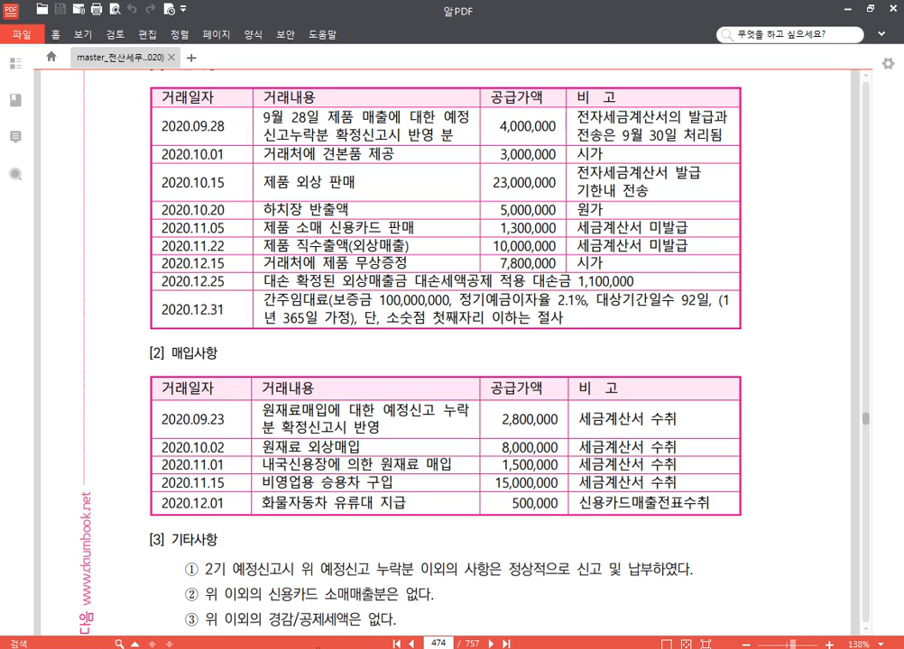
pyautogui.click(275, 541)
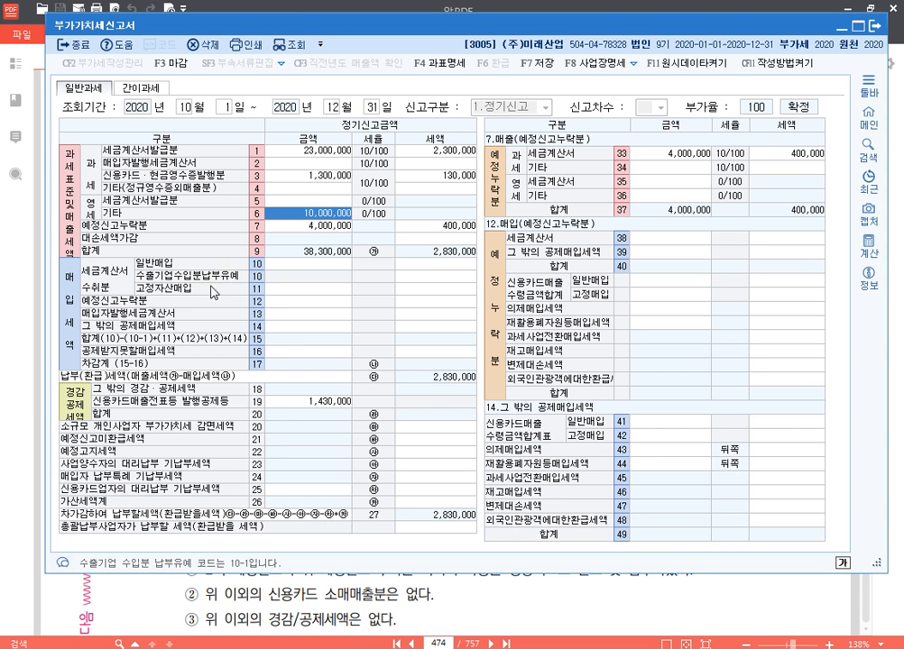
pyautogui.click(310, 191)
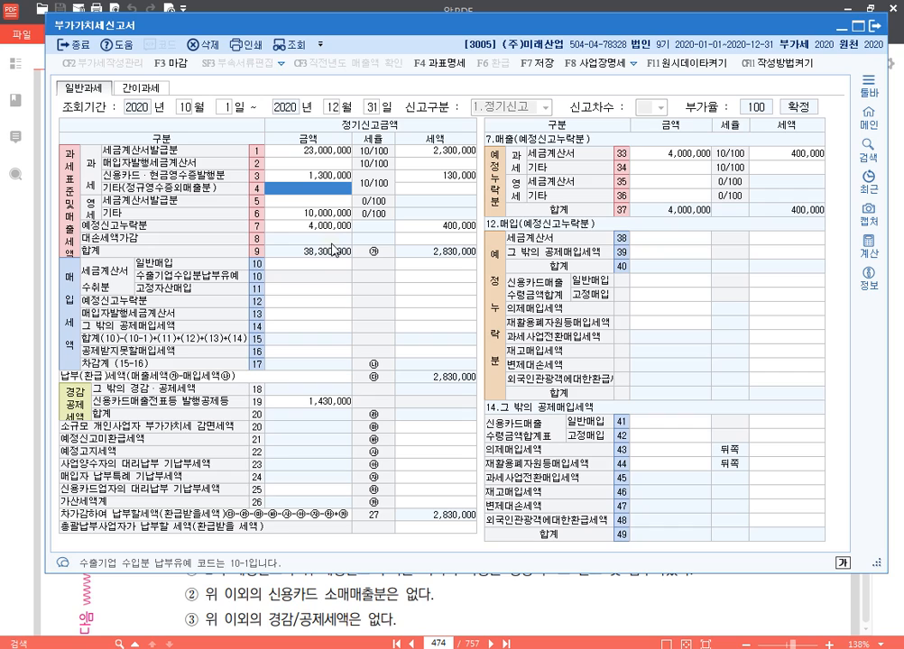
pyautogui.write('7800000')
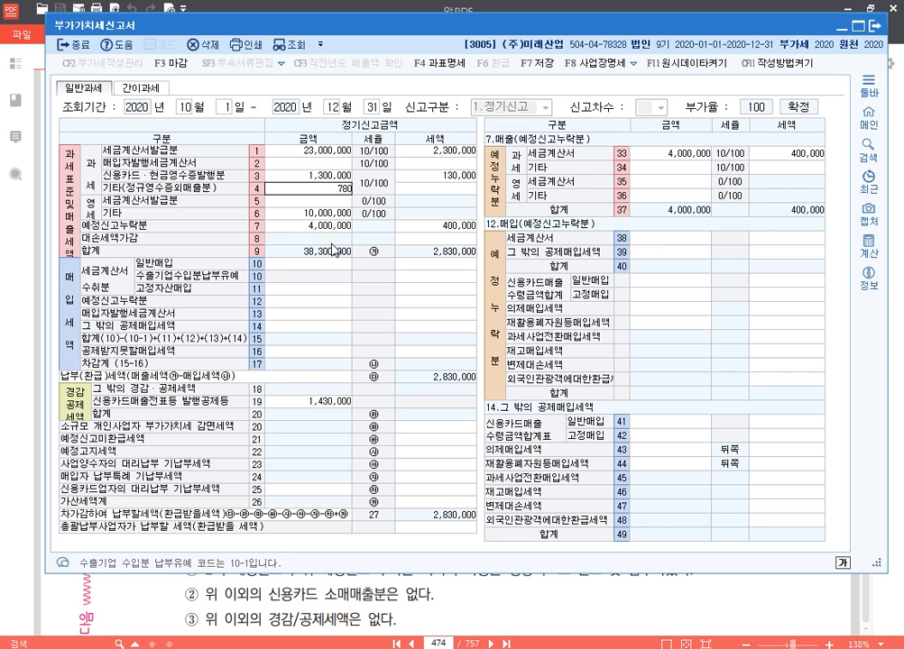
pyautogui.press('Return')
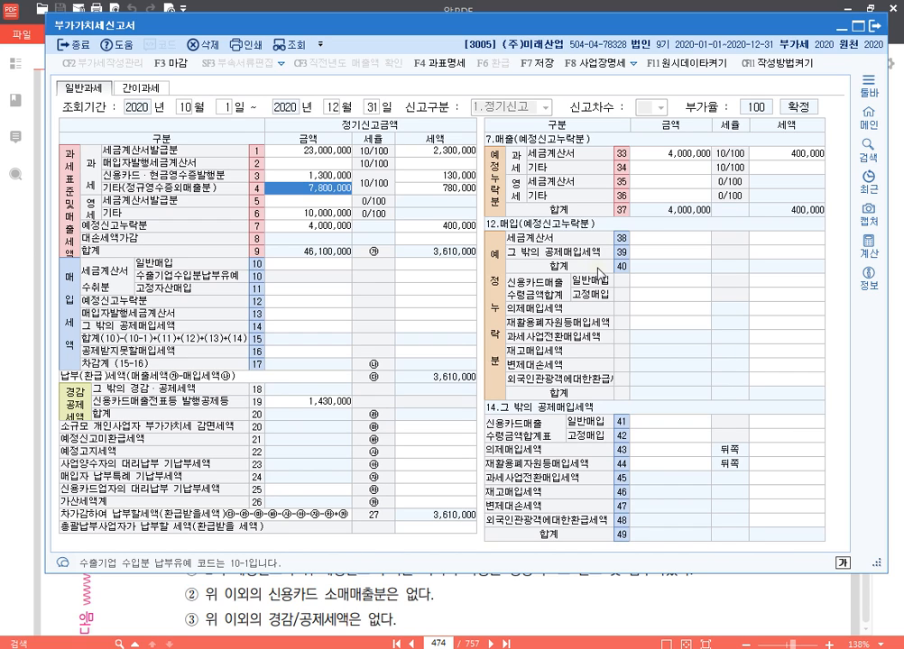
# Step: Consult the bad debt entry in the PDF and enter -100,000 as the 대손세액가감 tax amount (line 8)
pyautogui.click(493, 602)
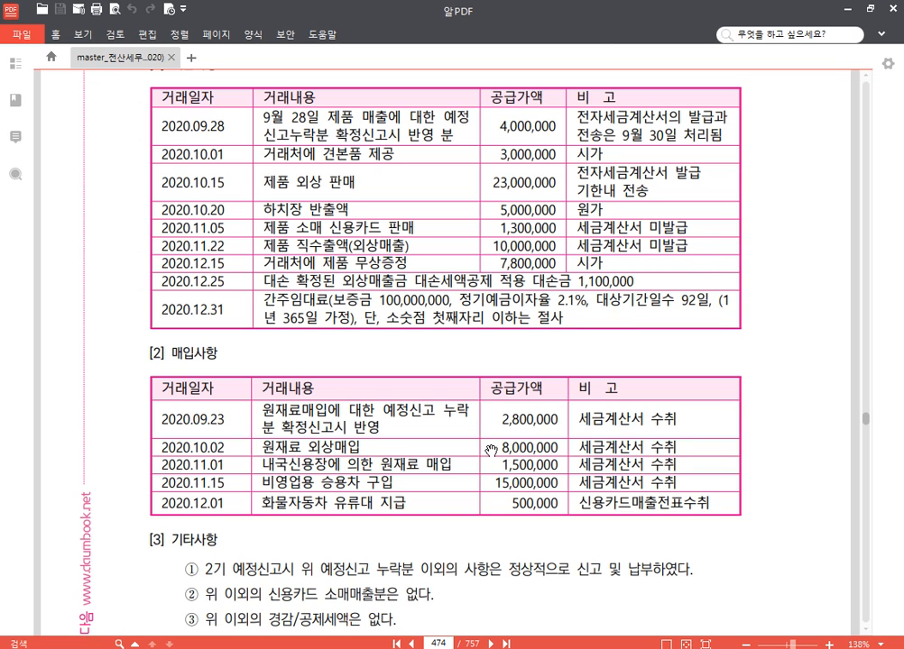
pyautogui.hotkey('alt', 'Tab')
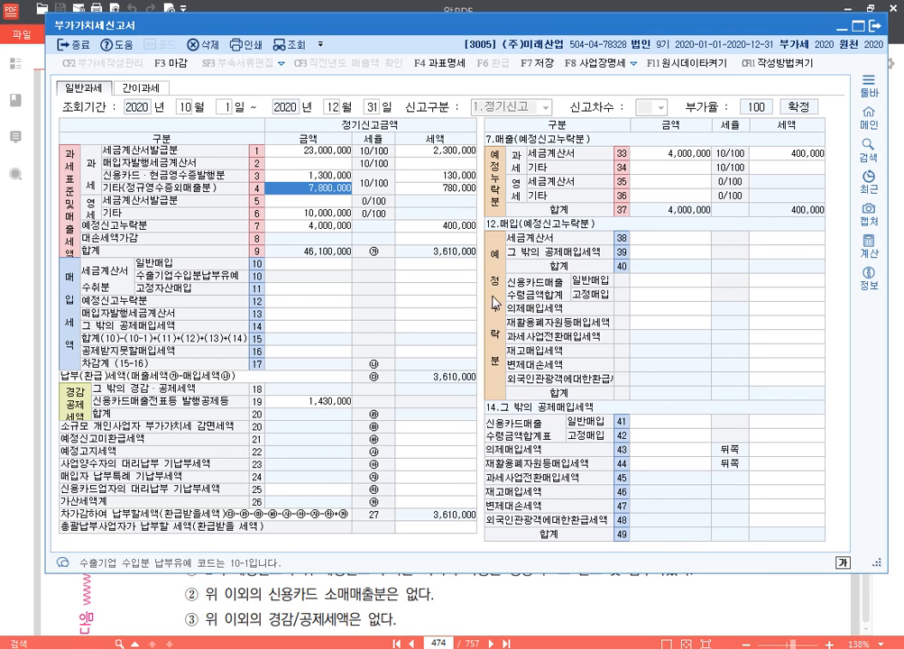
pyautogui.click(422, 237)
pyautogui.write('-')
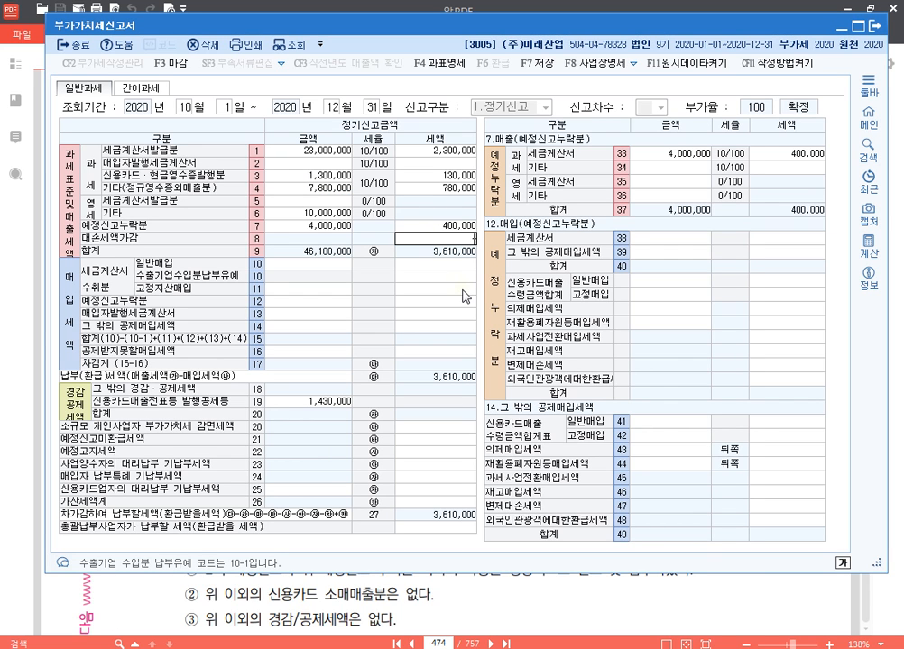
pyautogui.write('100,000')
pyautogui.press('Return')
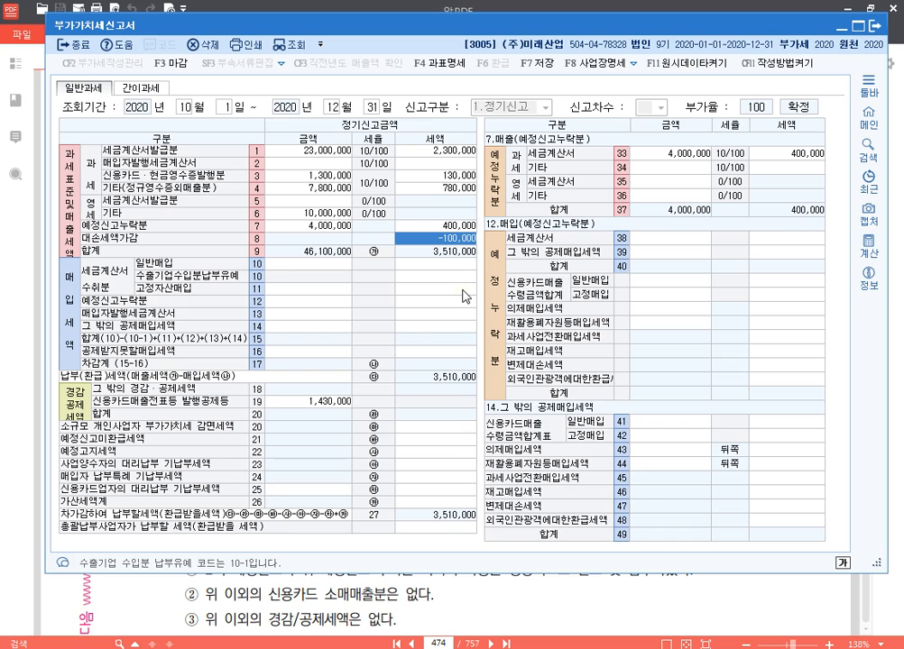
# Step: Check the deemed rent data in the PDF, set the built-in calculator to three decimal places, and enter 100,000,000 as its first amount
pyautogui.click(516, 592)
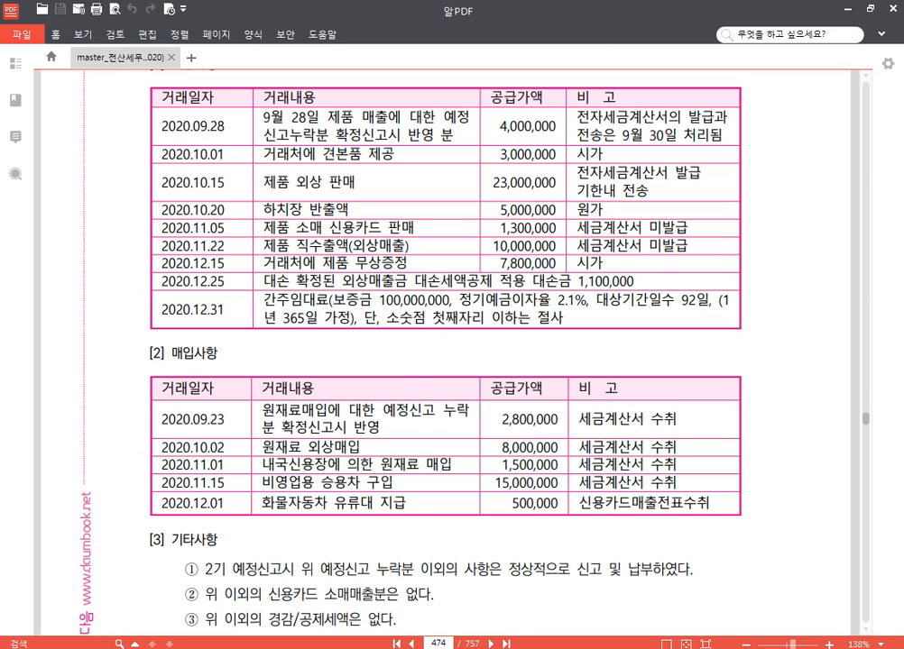
pyautogui.hotkey('alt', 'Tab')
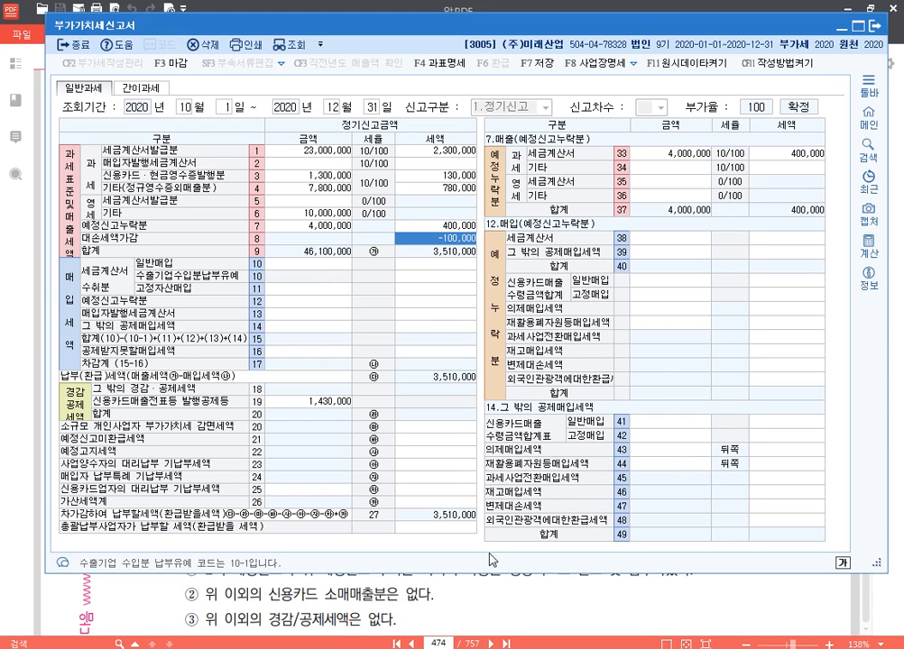
pyautogui.click(868, 243)
pyautogui.click(464, 358)
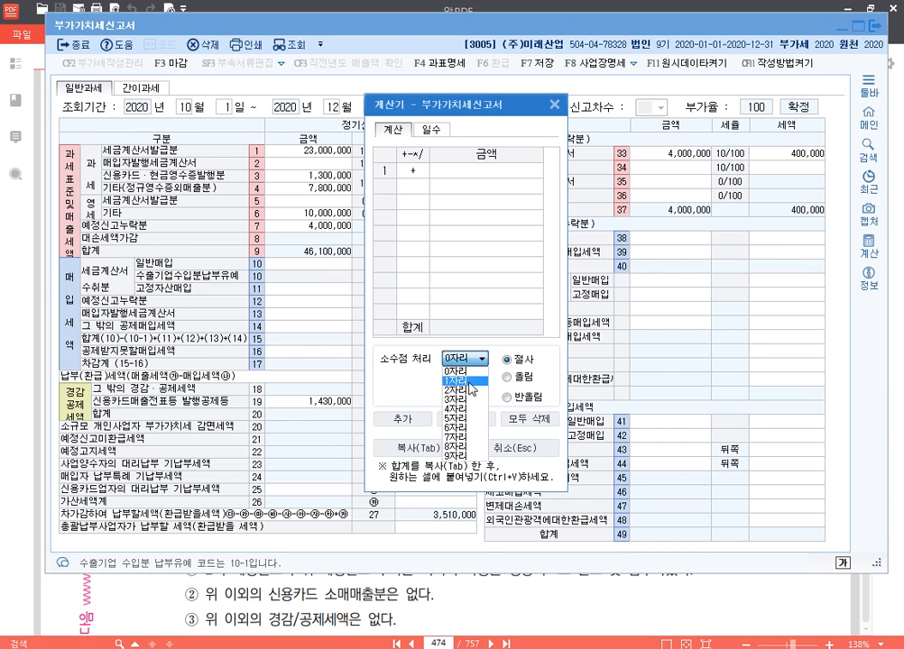
pyautogui.click(462, 403)
pyautogui.click(504, 171)
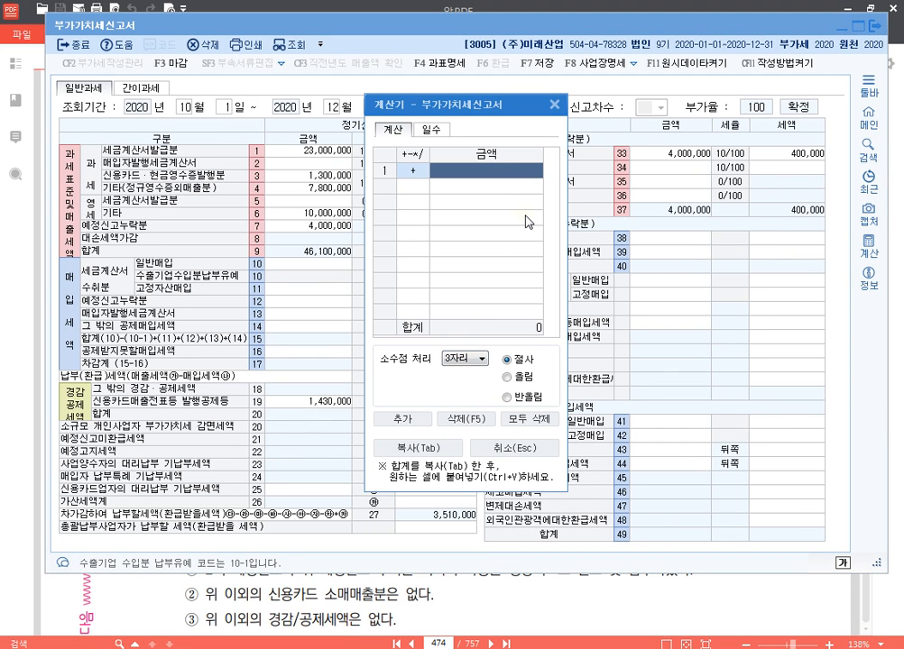
pyautogui.write('100000000000')
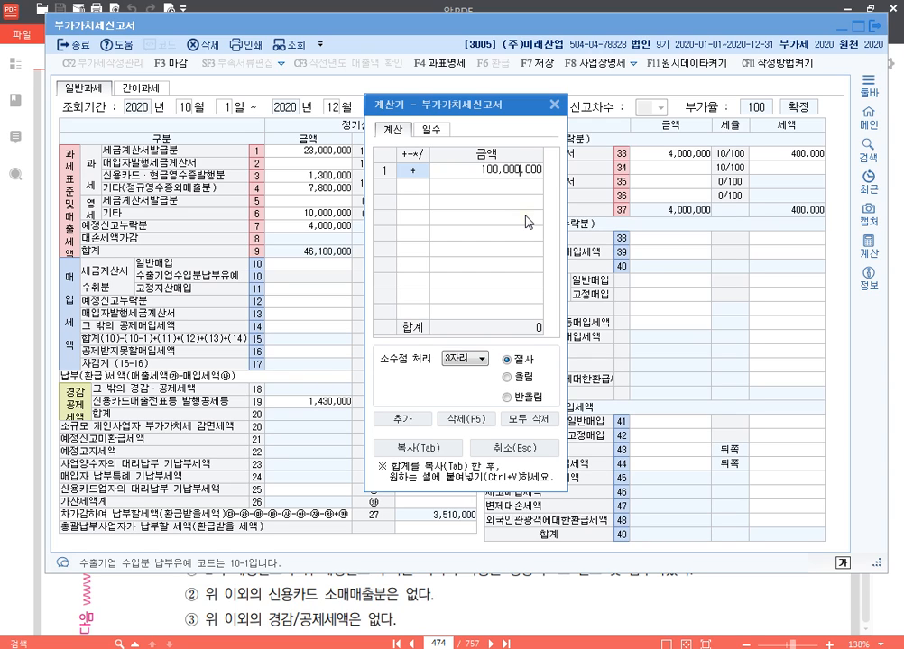
pyautogui.press('Return')
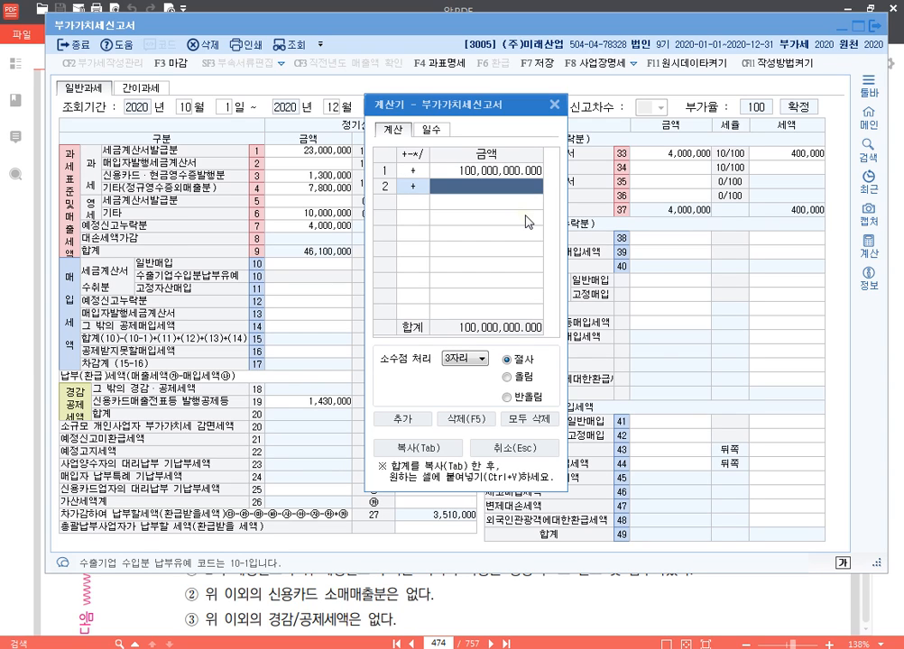
# Step: Compute the deemed rent by multiplying the deposit by 0.021 and 92 and dividing it by 365
pyautogui.press('Left')
pyautogui.write('*')
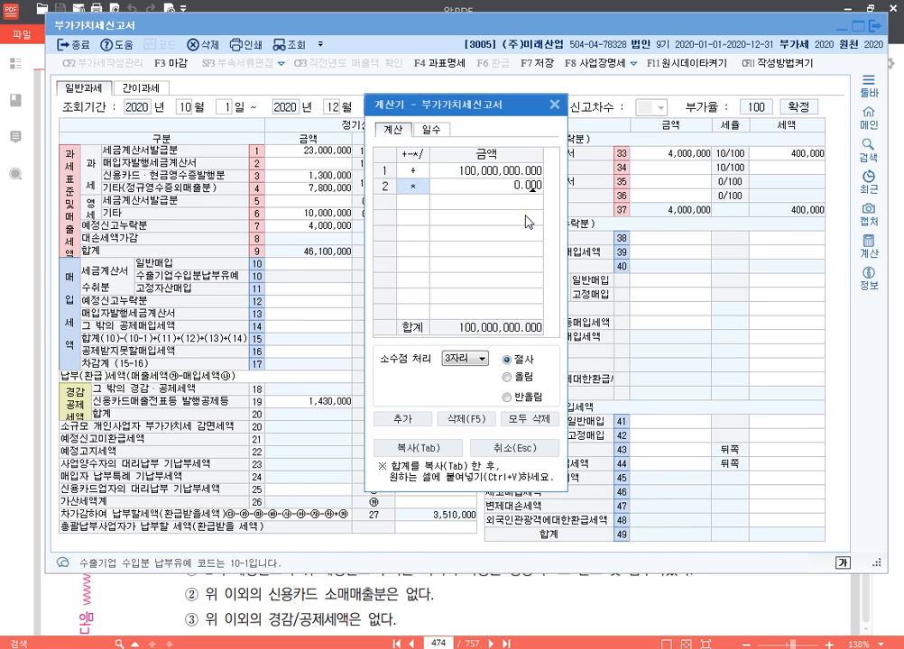
pyautogui.write('.021')
pyautogui.press('Return')
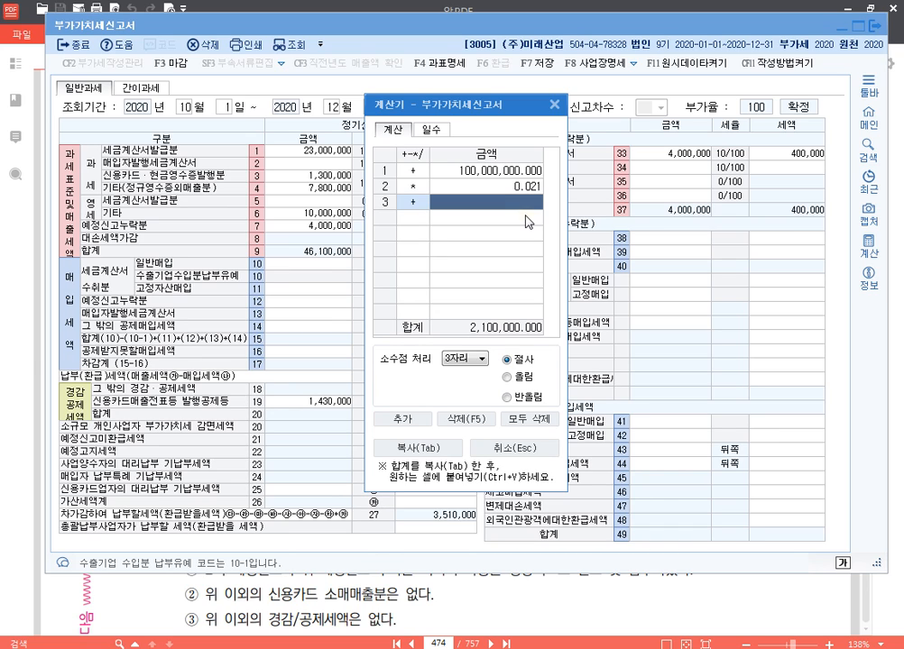
pyautogui.press('Left')
pyautogui.write('*92')
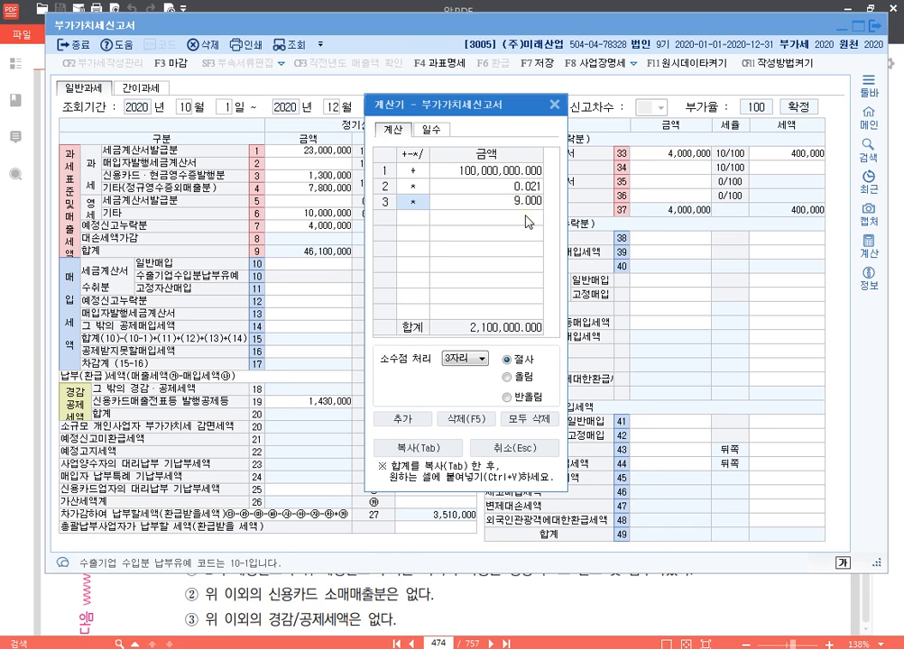
pyautogui.press('Return')
pyautogui.write('/')
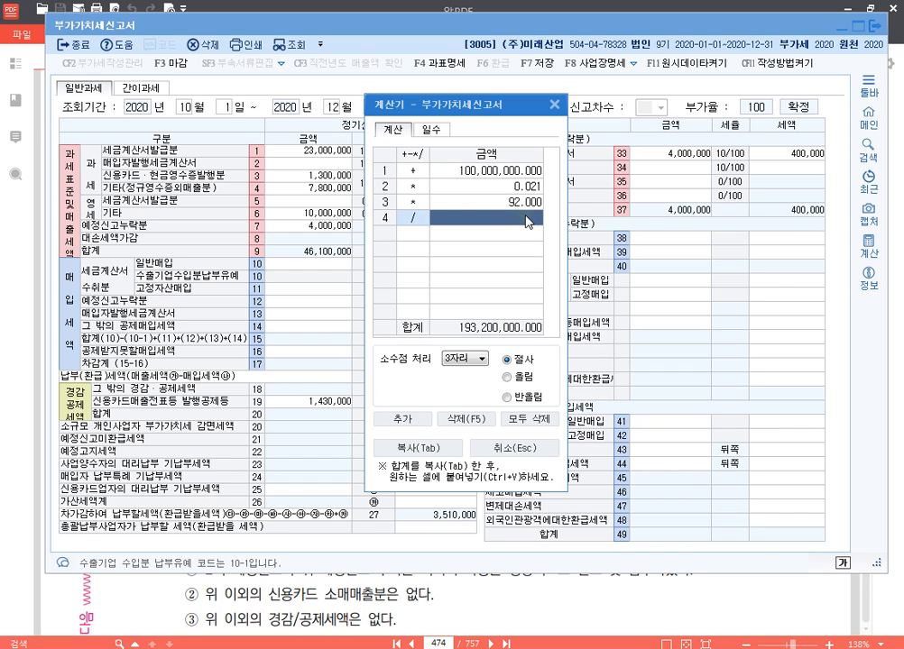
pyautogui.write('365')
pyautogui.press('Return')
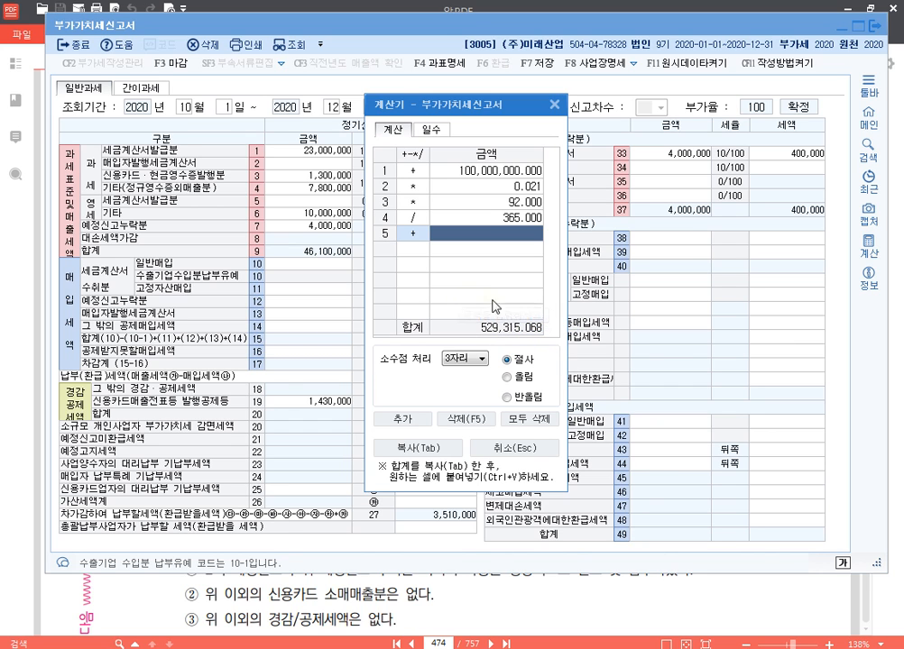
# Step: Move the calculator off the amount columns, add line 4's 7,800,000 to the deemed rent, and copy the total
pyautogui.moveTo(476, 110); pyautogui.dragTo(612, 68)
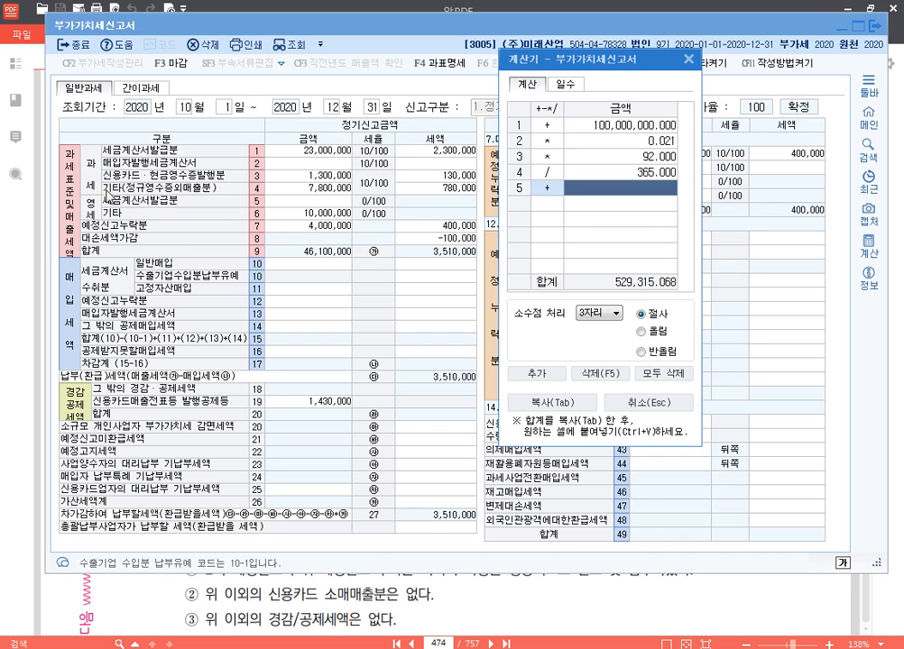
pyautogui.click(321, 187)
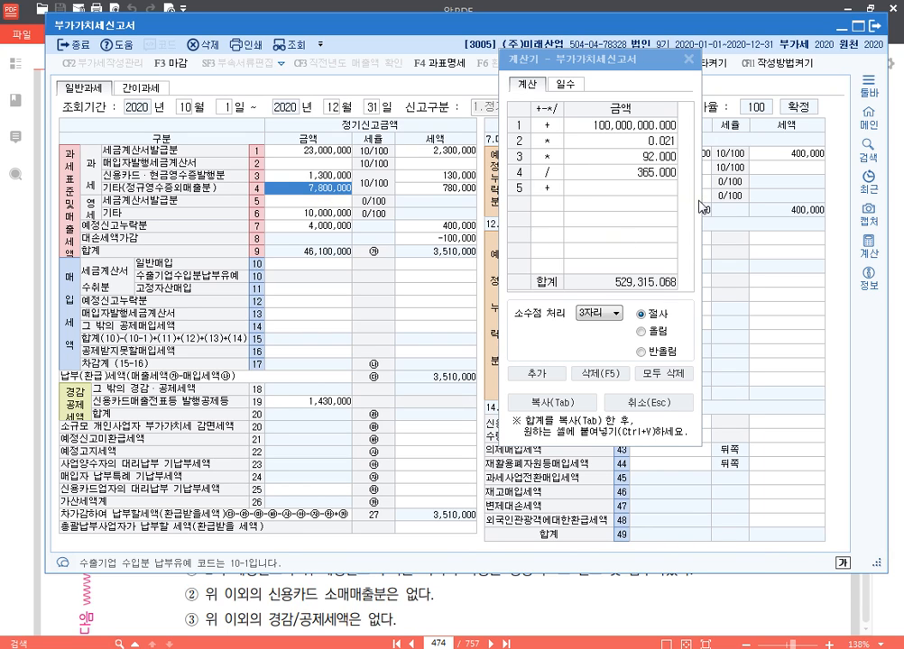
pyautogui.click(653, 190)
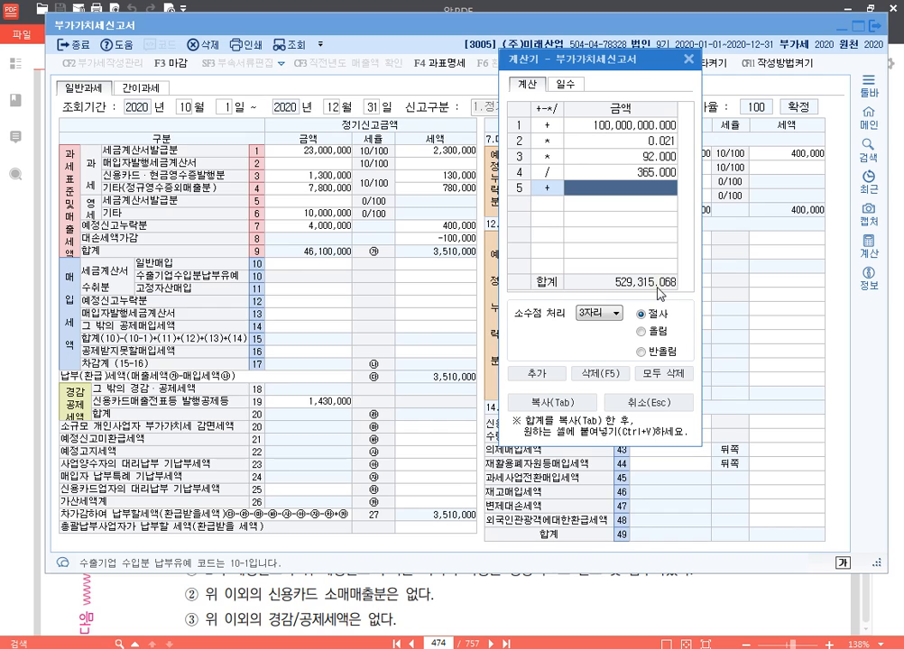
pyautogui.write('7,800,000')
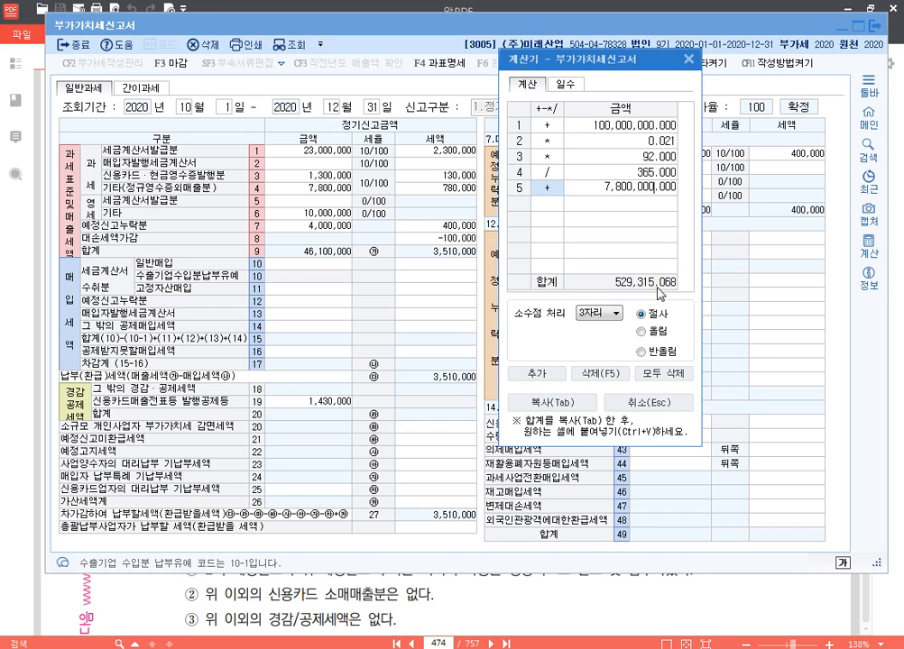
pyautogui.press('Return')
pyautogui.press('Tab')
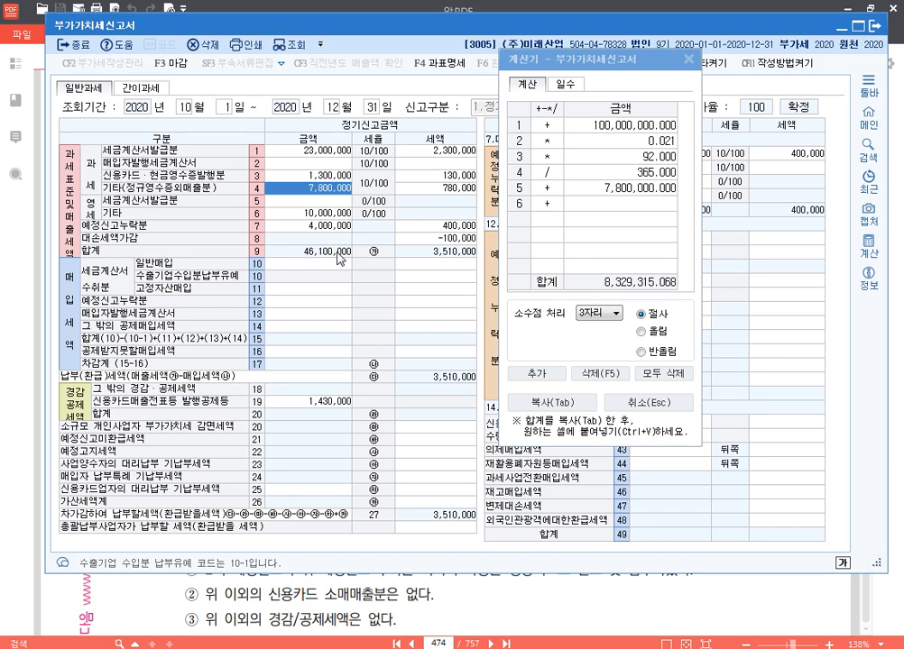
# Step: Set the taxable 기타(정규영수증외매출분) amount (line 4) to 8,329,315
pyautogui.write('8,32')
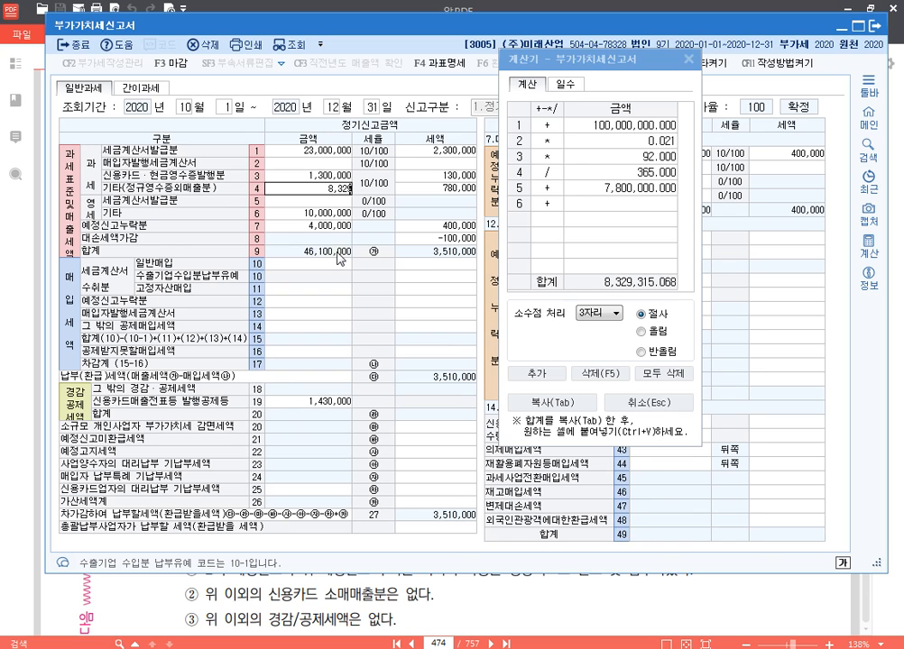
pyautogui.write('9,315')
pyautogui.press('Return')
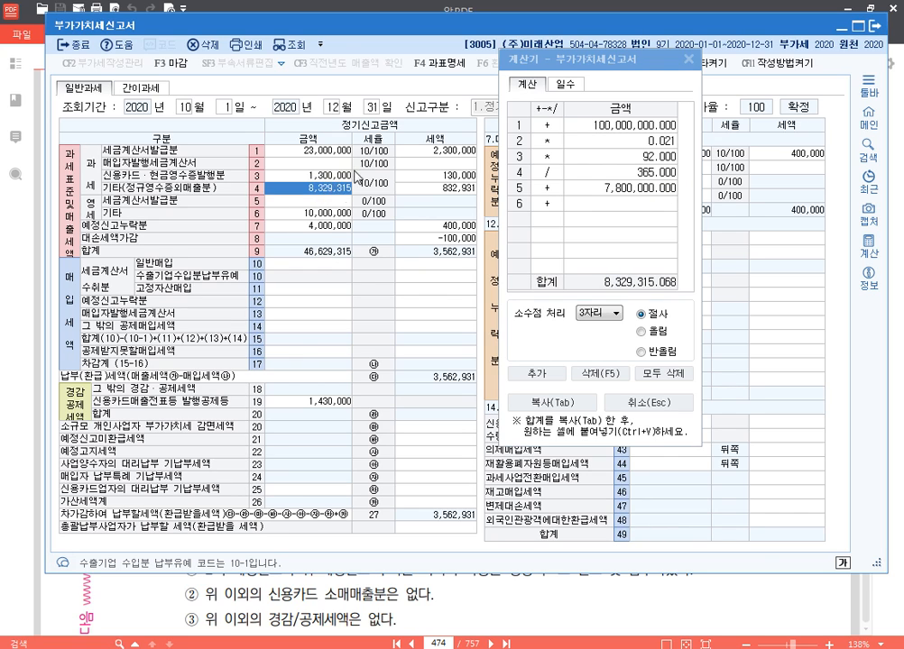
# Step: Close the calculator and review the transaction lists in the PDF before returning to the VAT return
pyautogui.click(442, 11)
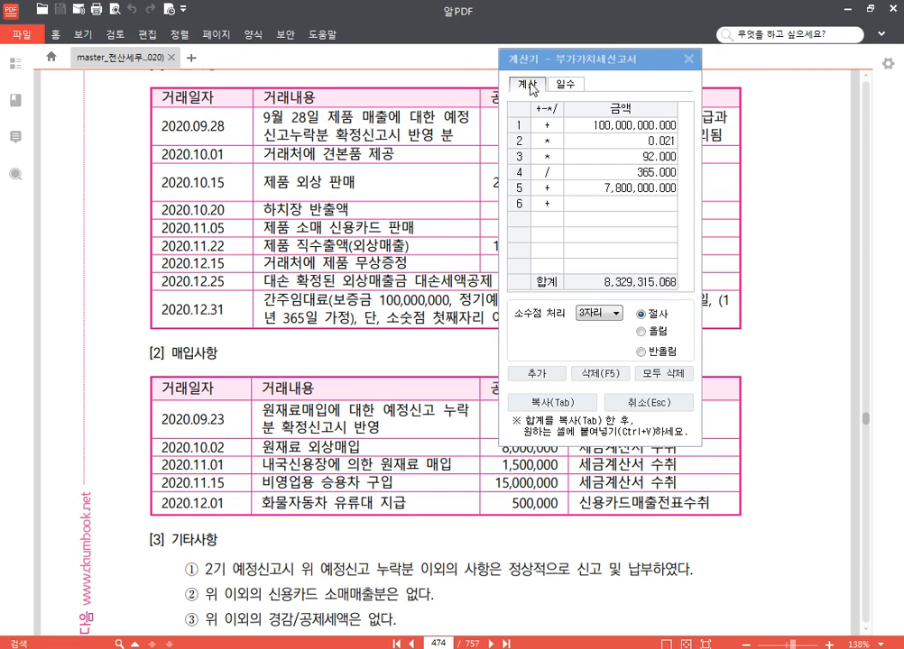
pyautogui.hotkey('alt', 'Tab')
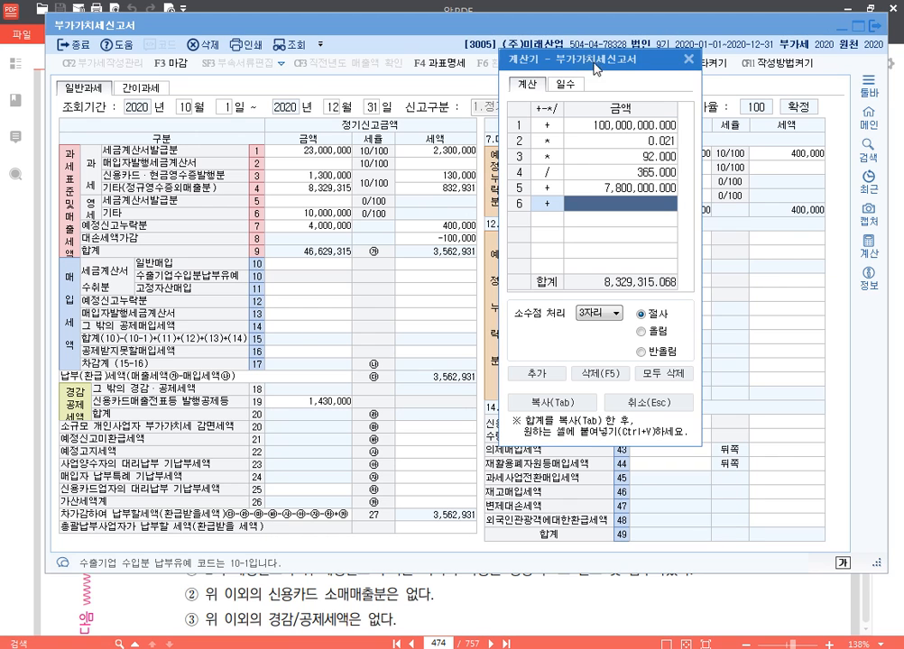
pyautogui.click(781, 32)
pyautogui.click(728, 5)
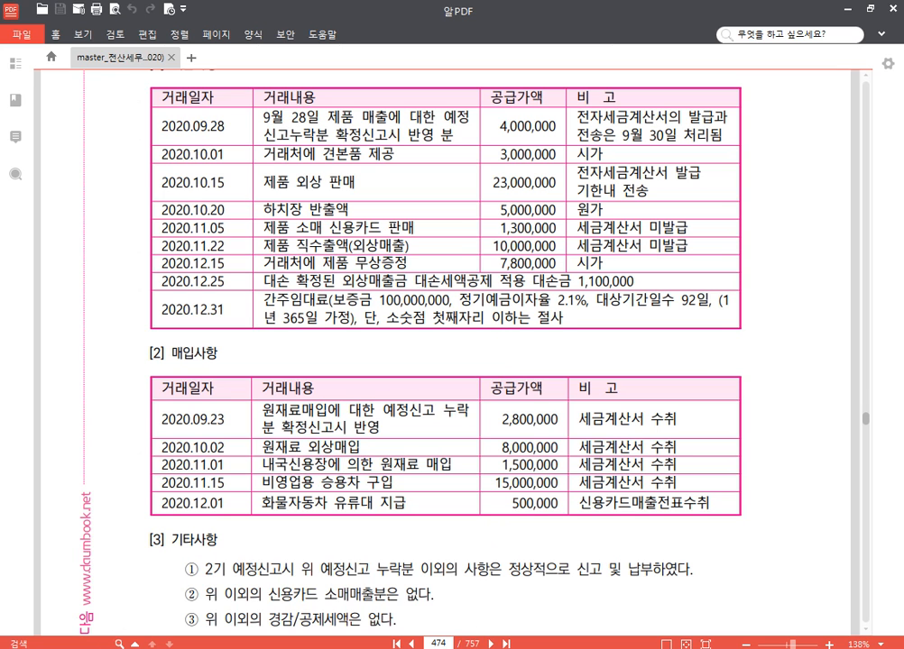
pyautogui.hotkey('alt', 'Tab')
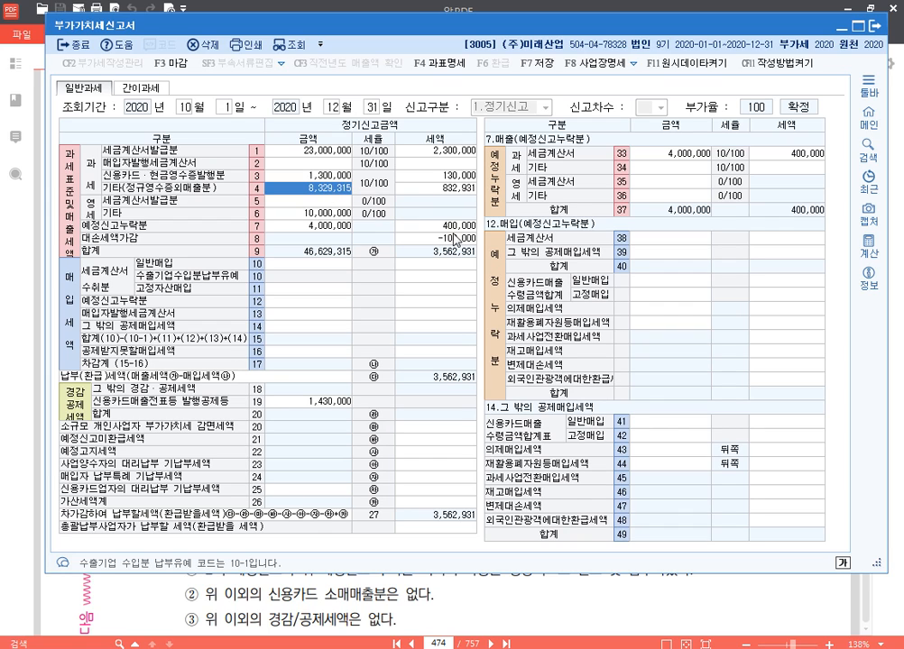
# Step: Check the PDF transaction lists and enter the omitted purchase tax invoice (line 38) as 2,800,000 with 280,000 tax
pyautogui.click(553, 602)
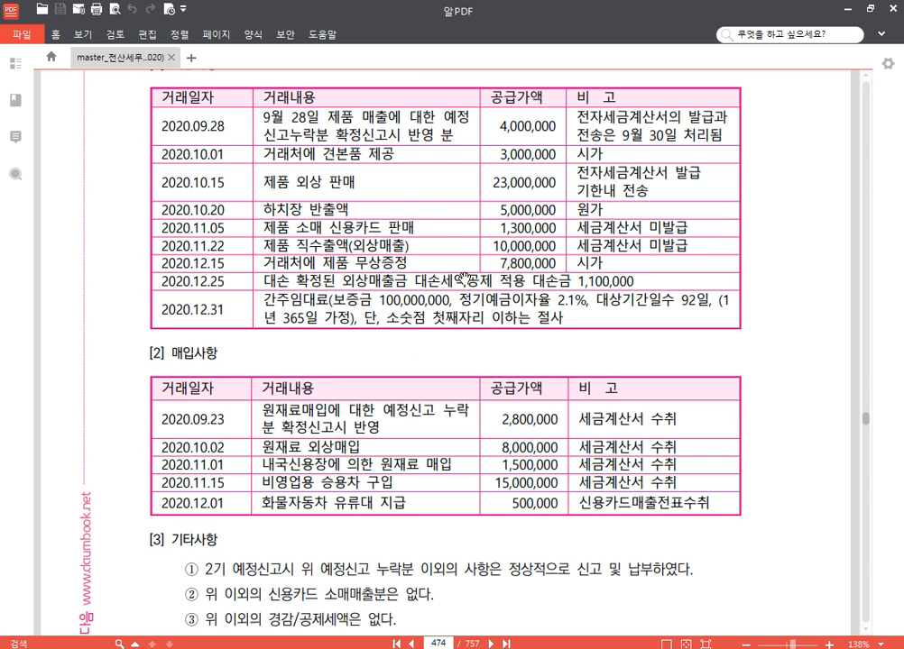
pyautogui.scroll(2, 375, 344)
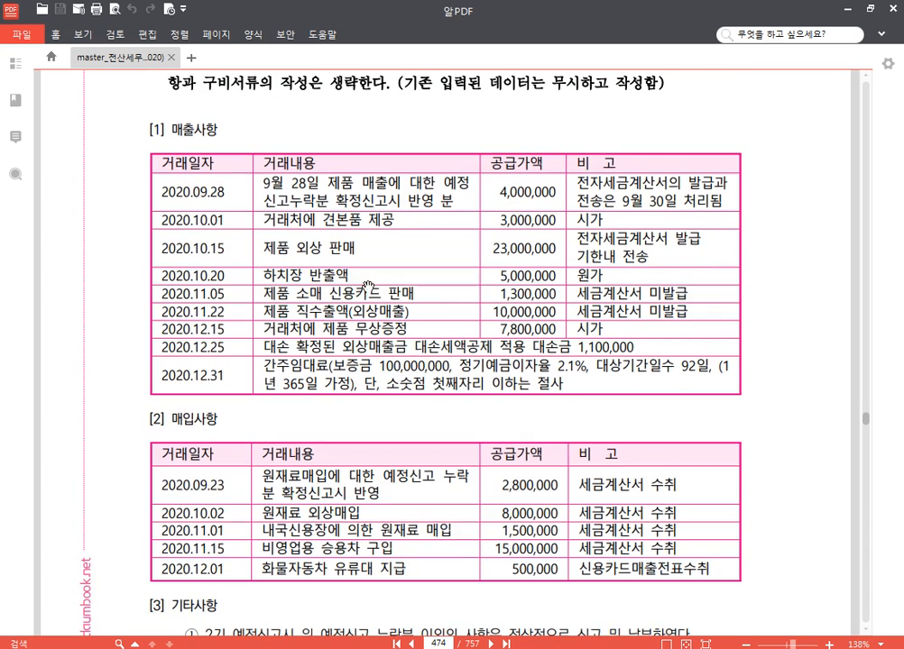
pyautogui.scroll(-1, 398, 325)
pyautogui.scroll(-3, 398, 328)
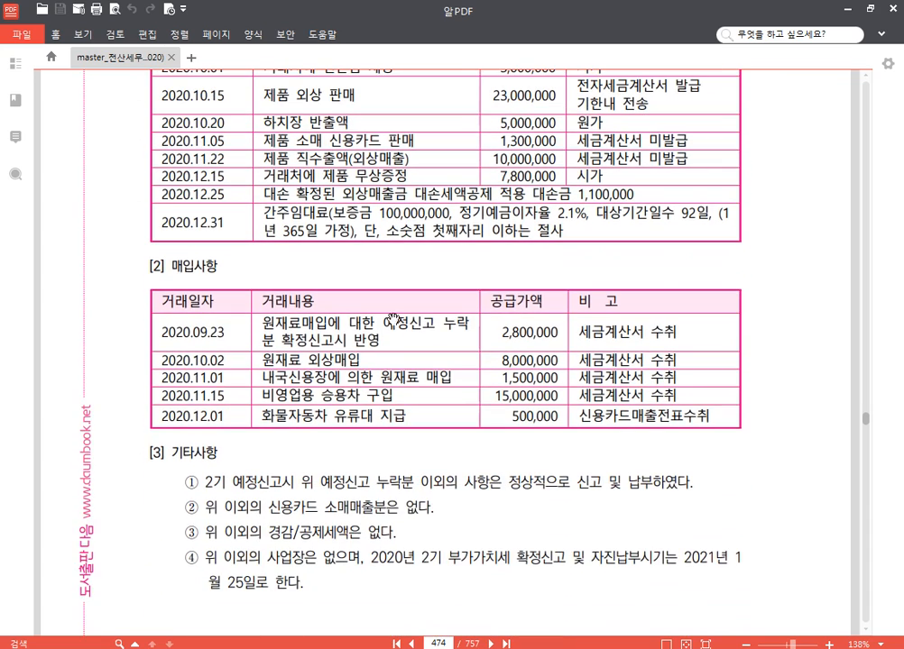
pyautogui.scroll(-2, 314, 295)
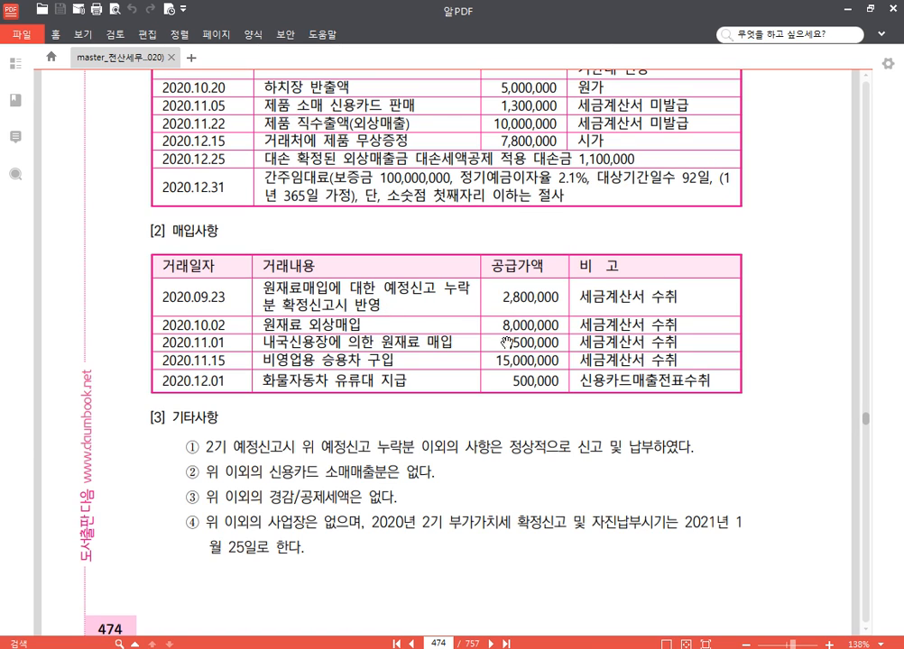
pyautogui.click(362, 645)
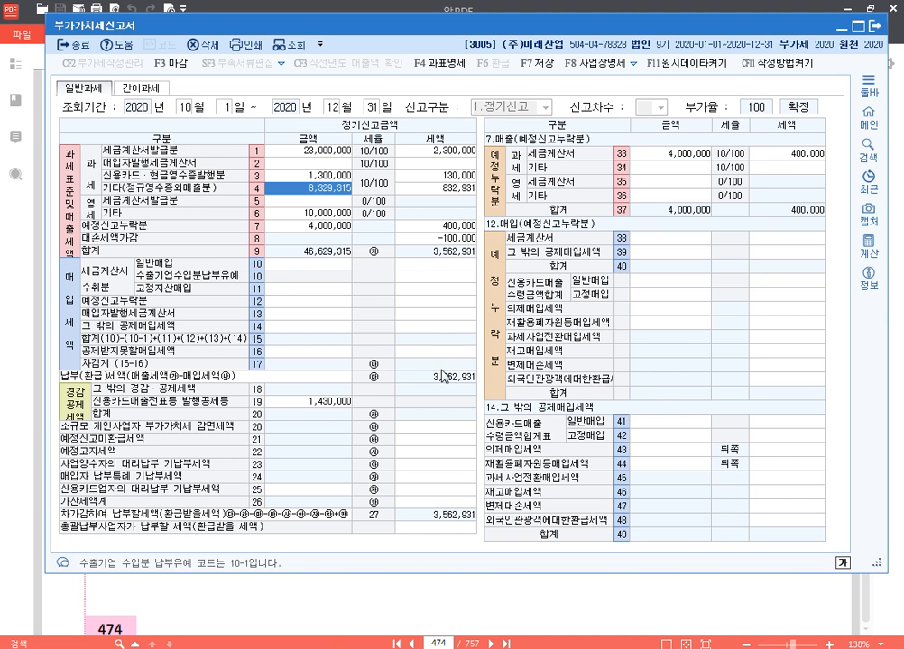
pyautogui.click(305, 301)
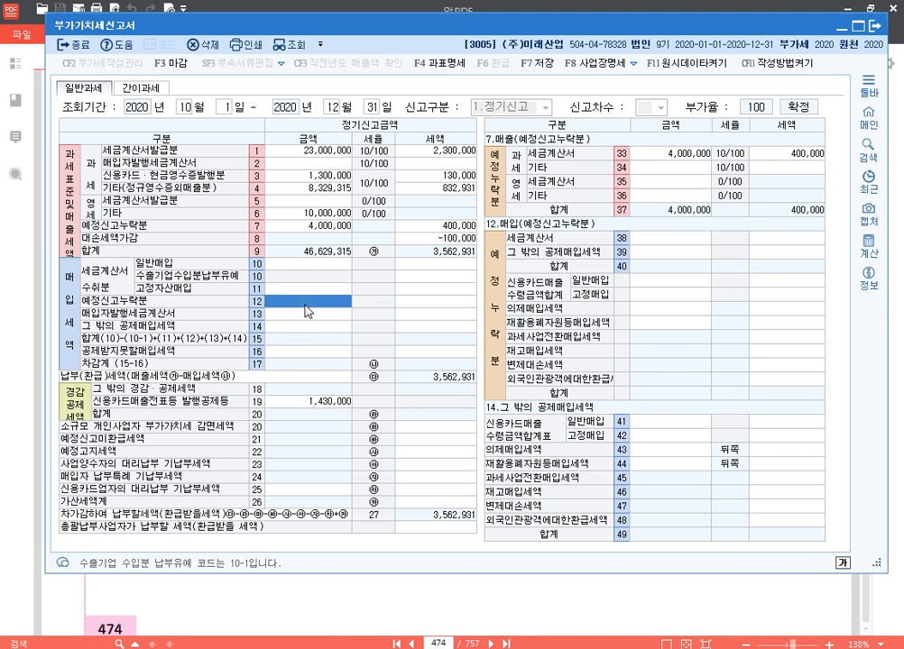
pyautogui.click(667, 238)
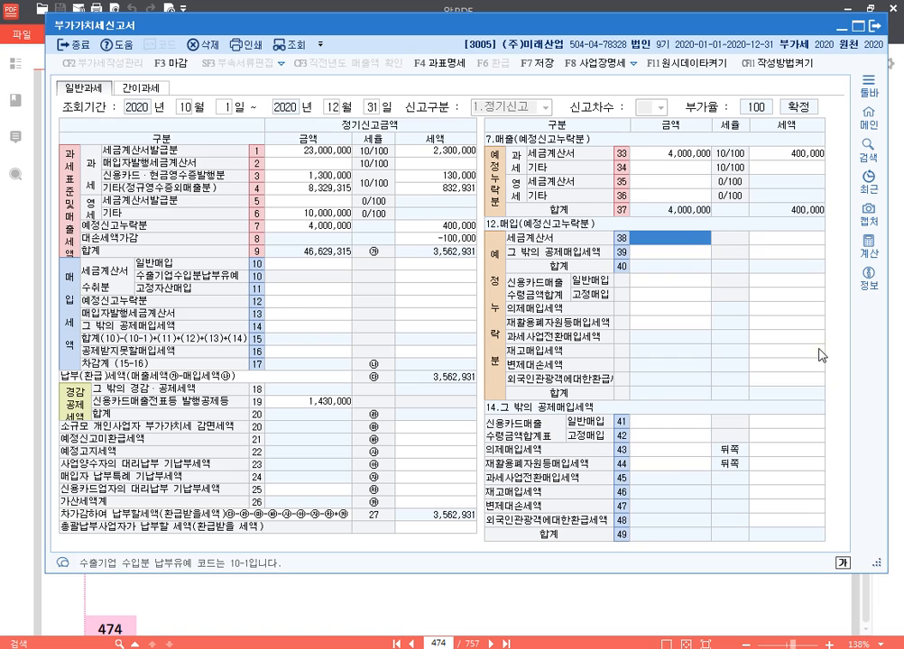
pyautogui.write('3')
pyautogui.write('8000000')
pyautogui.press('Return')
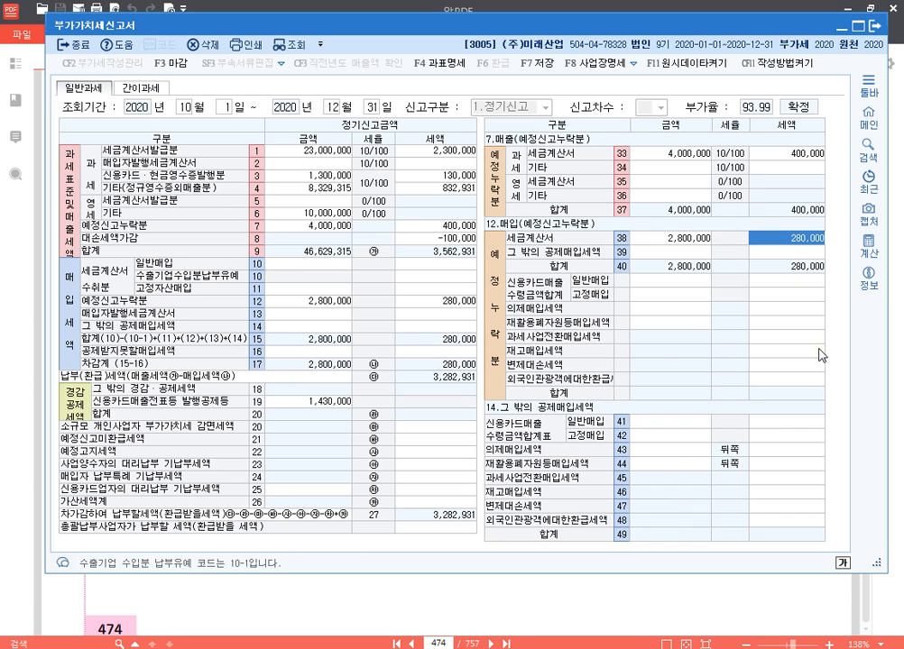
# Step: Check the purchase list in the PDF and set 세금계산서수취분 일반매입 (line 10) to 8,000,000 with 800,000 tax
pyautogui.click(603, 610)
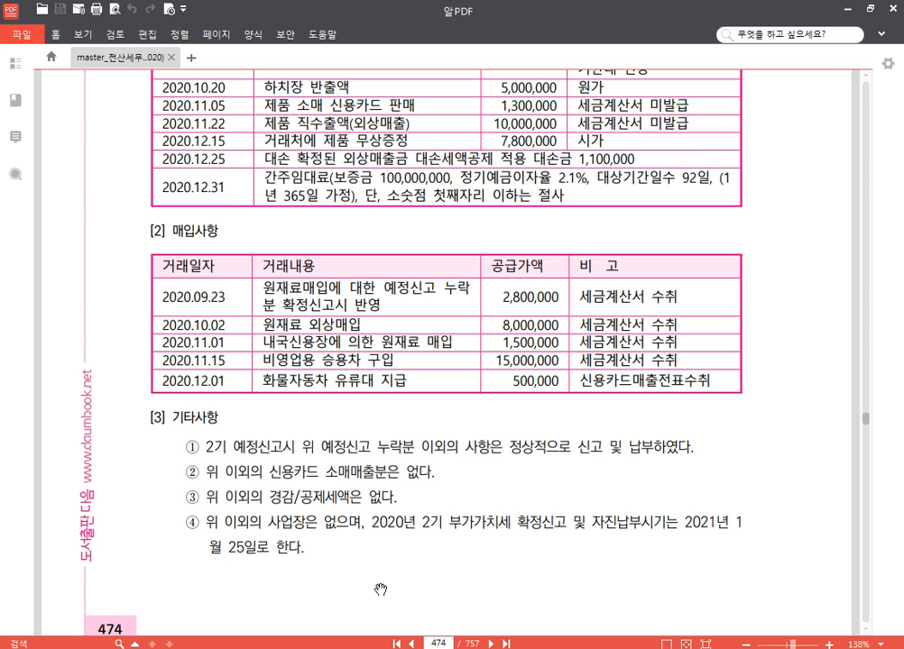
pyautogui.hotkey('alt', 'Tab')
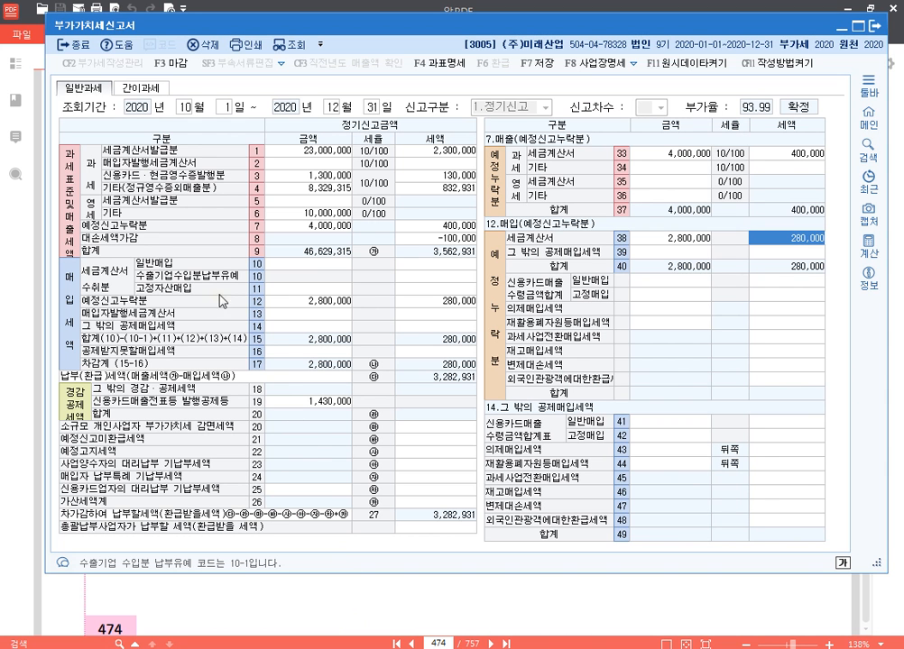
pyautogui.click(335, 267)
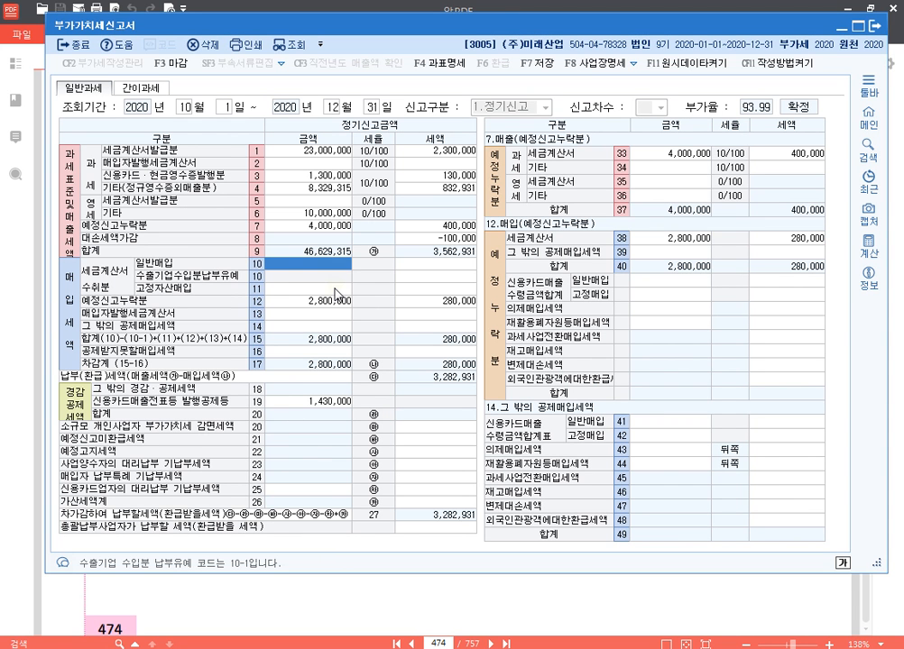
pyautogui.write('8,000')
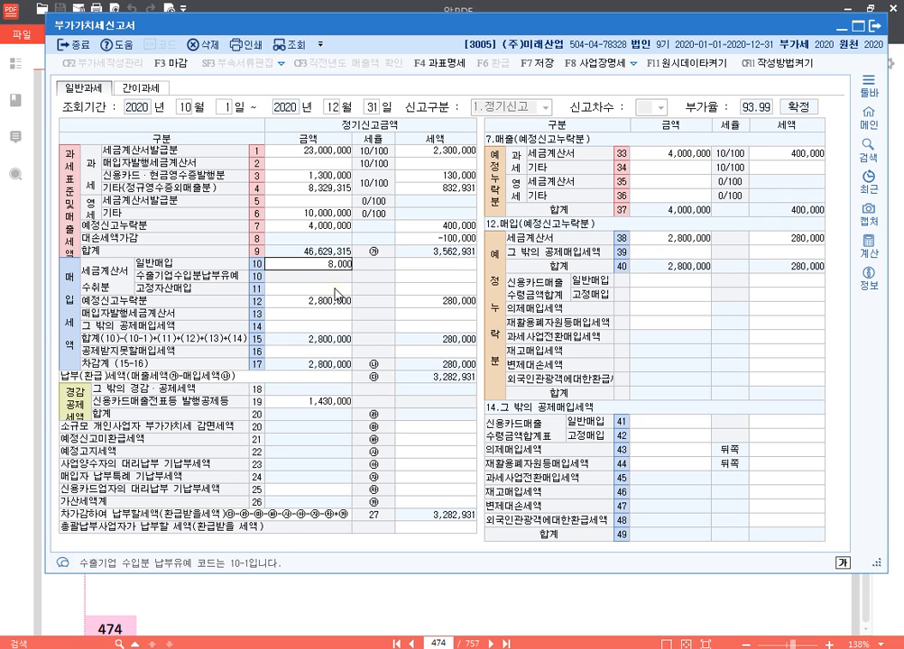
pyautogui.write(',000')
pyautogui.press('Return')
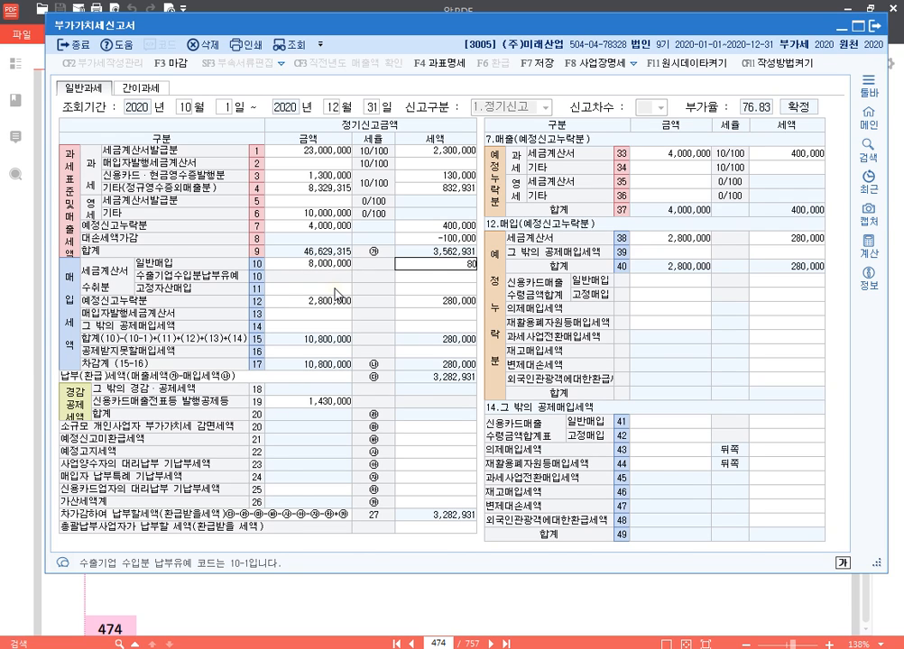
pyautogui.press('Return')
pyautogui.press('Left')
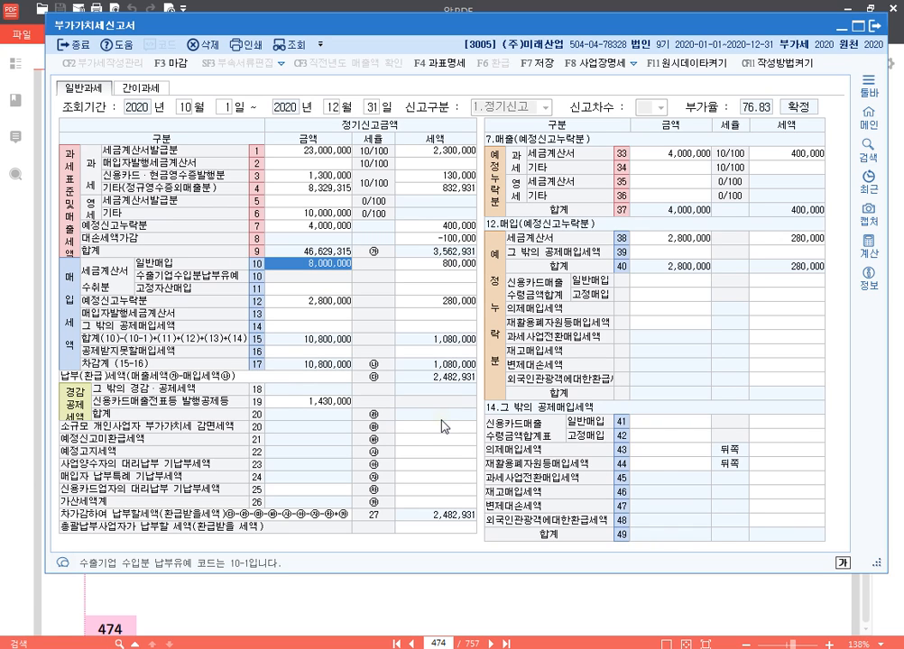
# Step: Review the purchase list in the PDF and change the 일반매입 (line 10) amount to 9,500,000
pyautogui.click(502, 597)
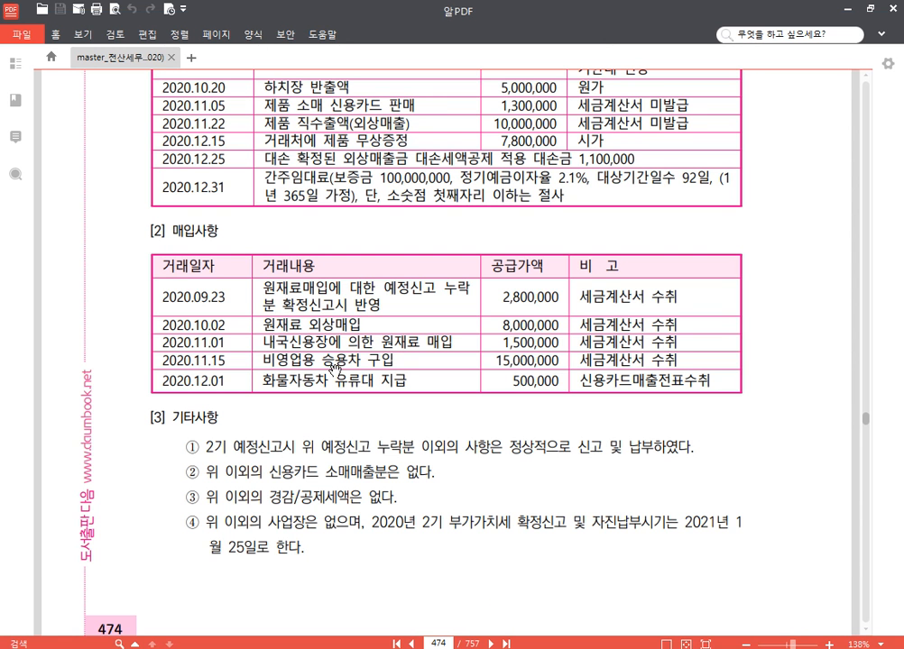
pyautogui.scroll(-2, 288, 397)
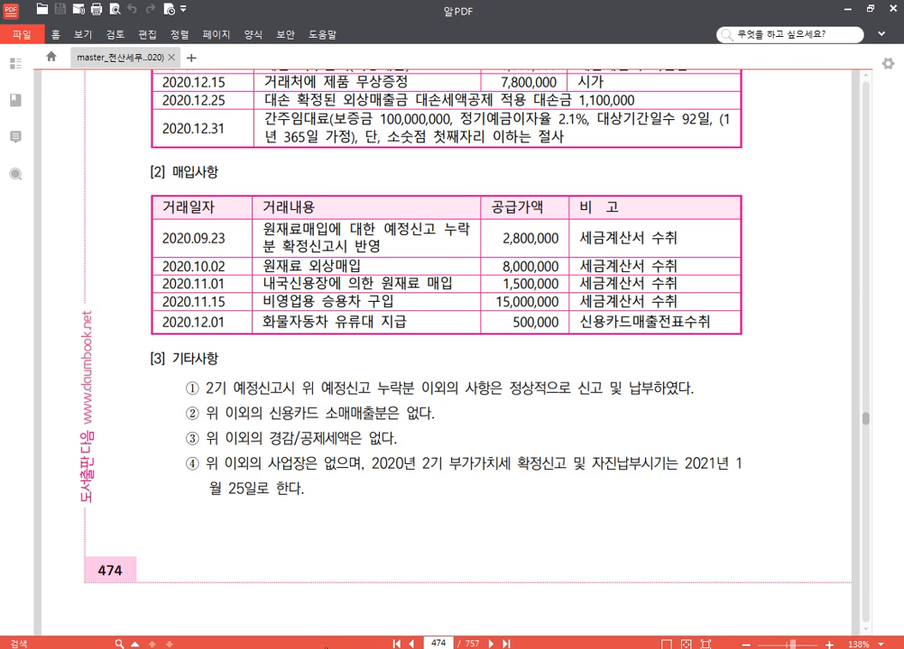
pyautogui.hotkey('alt', 'Tab')
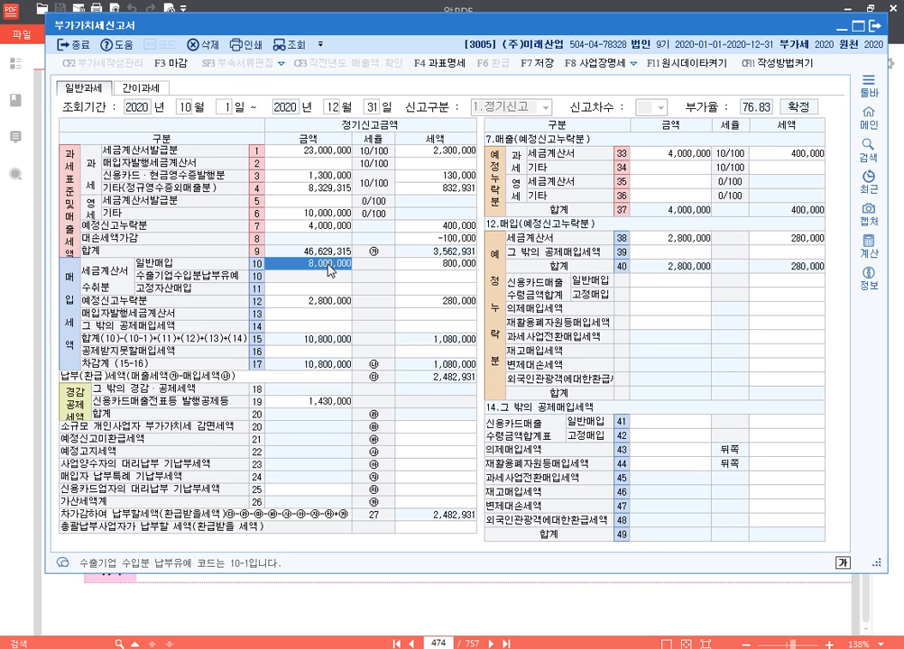
pyautogui.write('9,5')
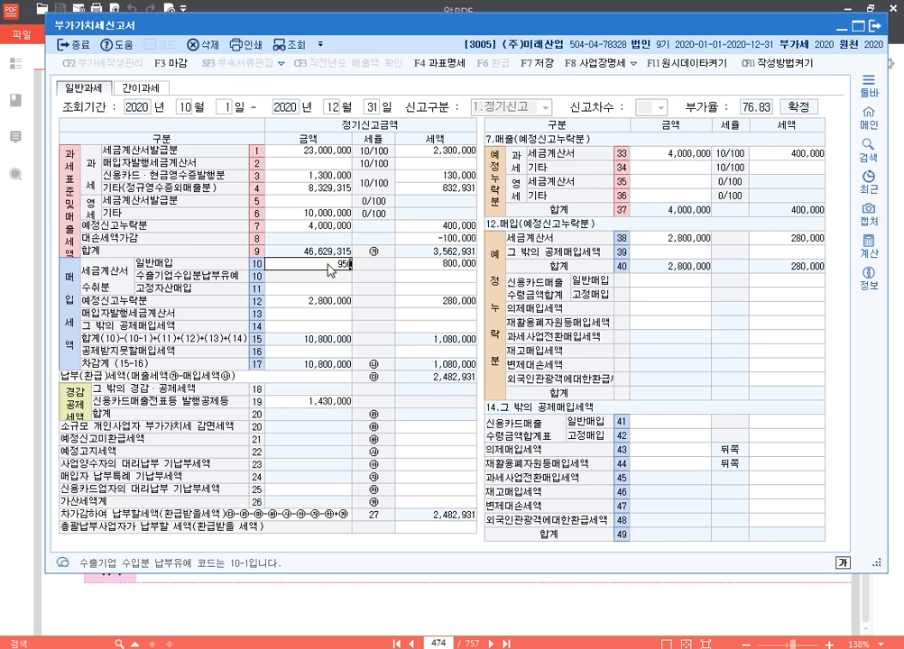
pyautogui.write('00,000')
pyautogui.press('Return')
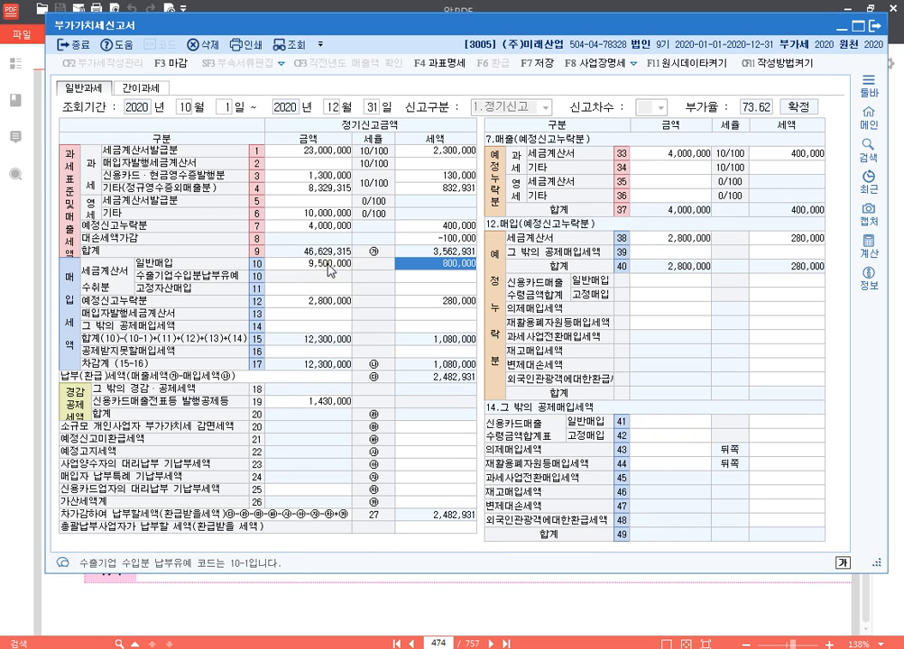
pyautogui.click(330, 269)
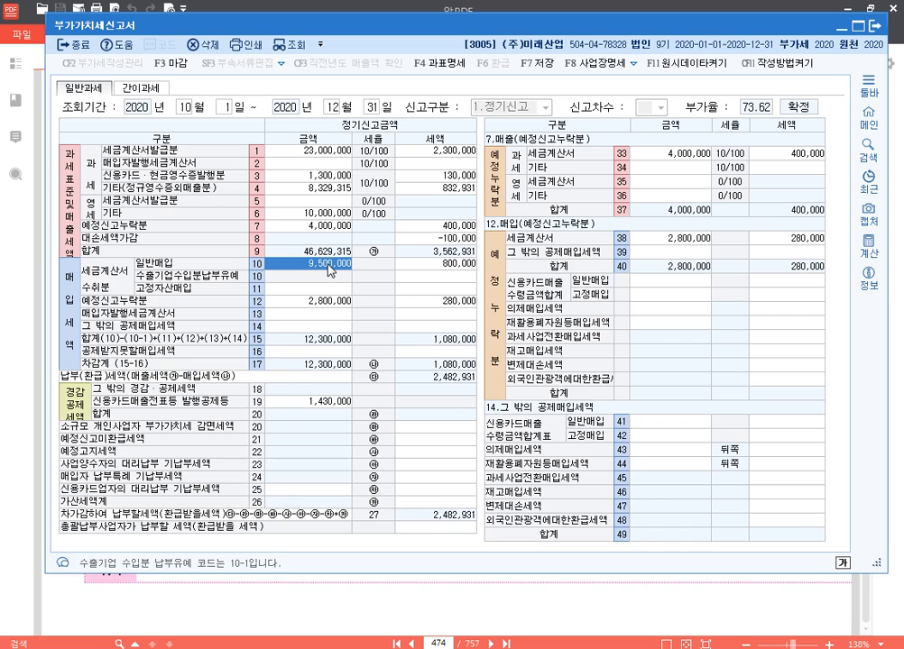
pyautogui.press('Return')
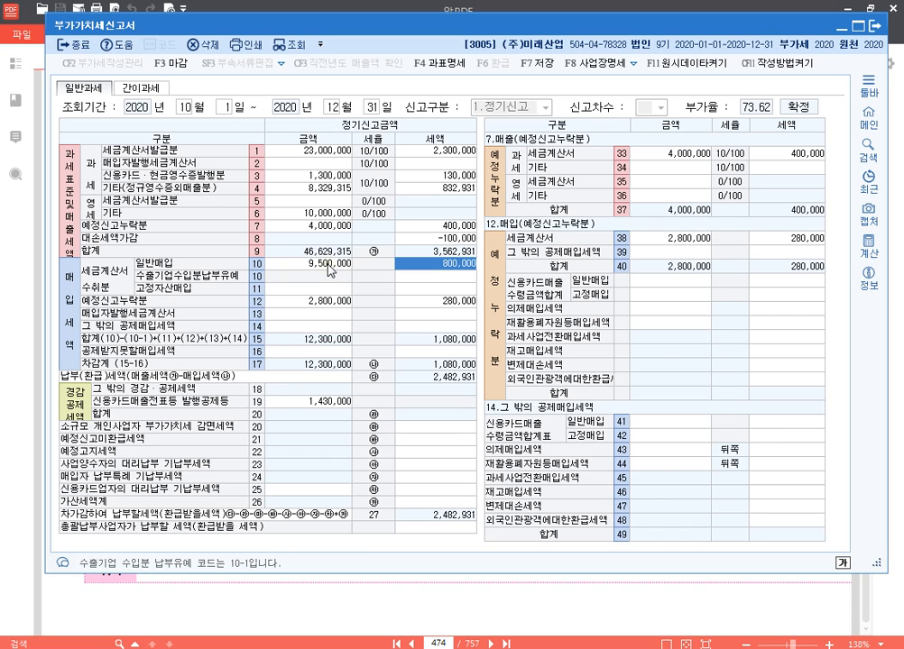
# Step: Check the non-business passenger car purchase in the PDF and enter 고정자산매입 (line 11) as 15,000,000 with 1,500,000 tax
pyautogui.click(530, 606)
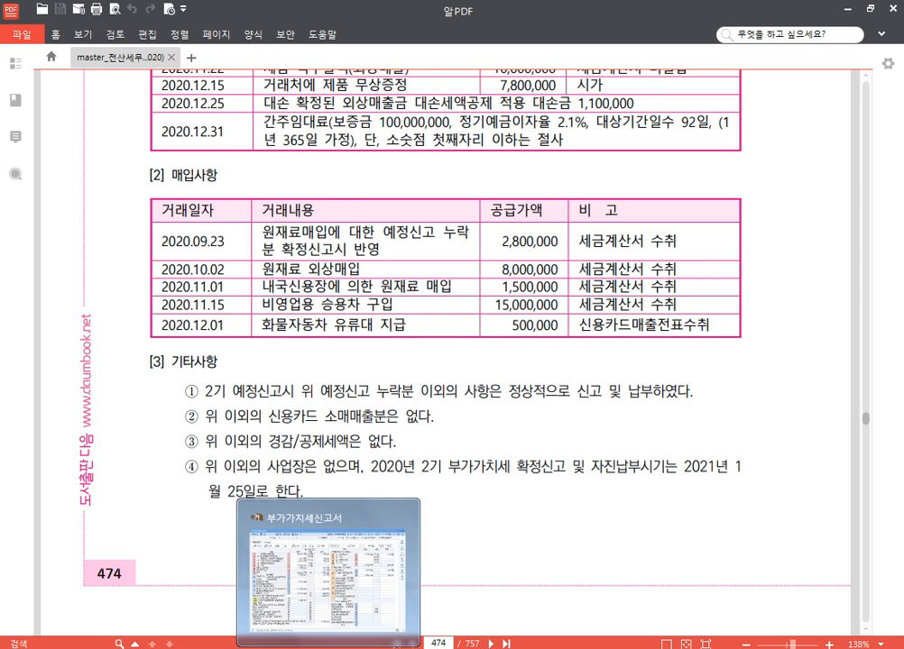
pyautogui.click(260, 451)
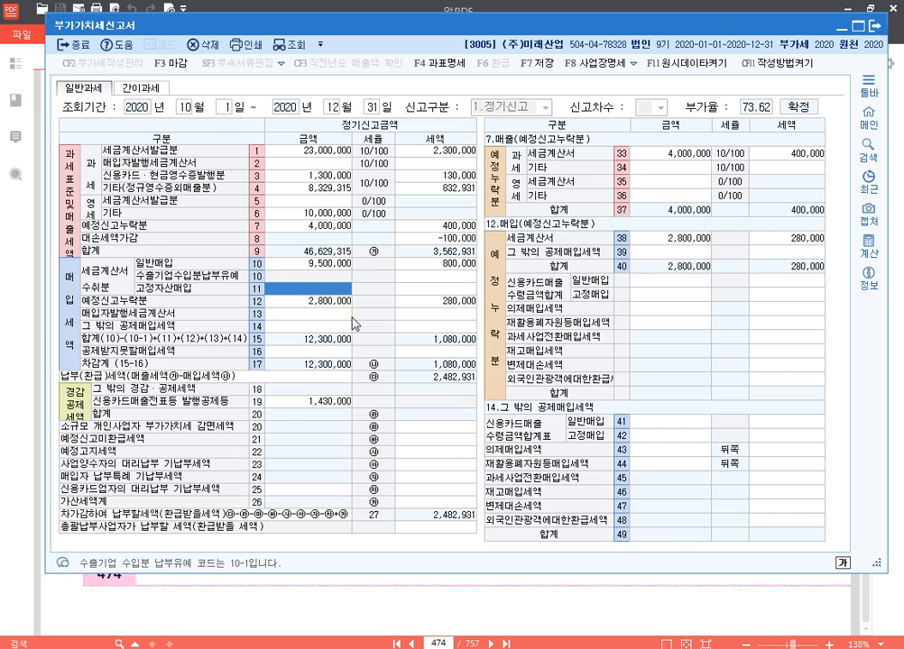
pyautogui.write('15000000')
pyautogui.press('Return')
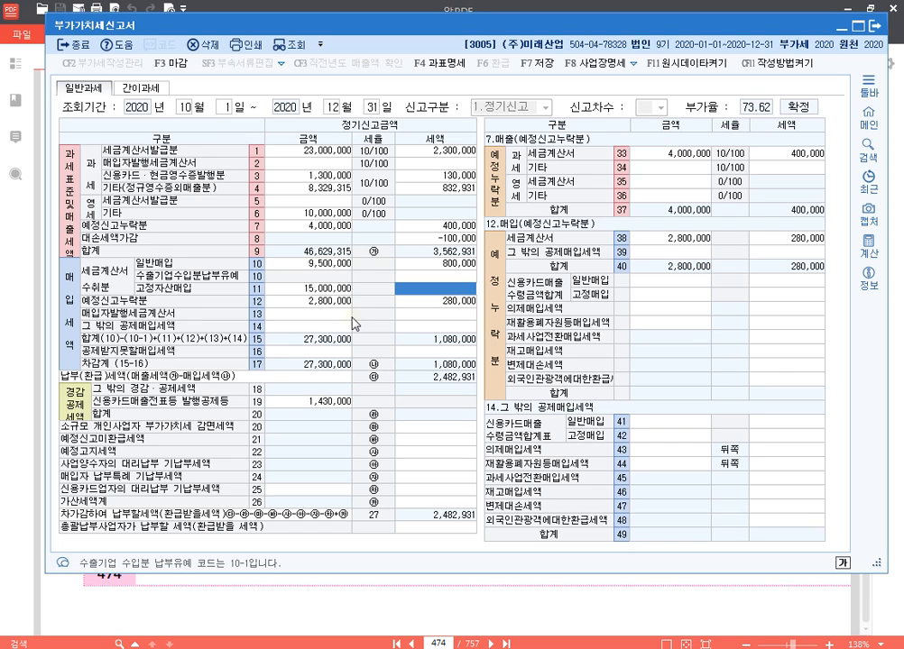
pyautogui.write('1500000')
pyautogui.press('Return')
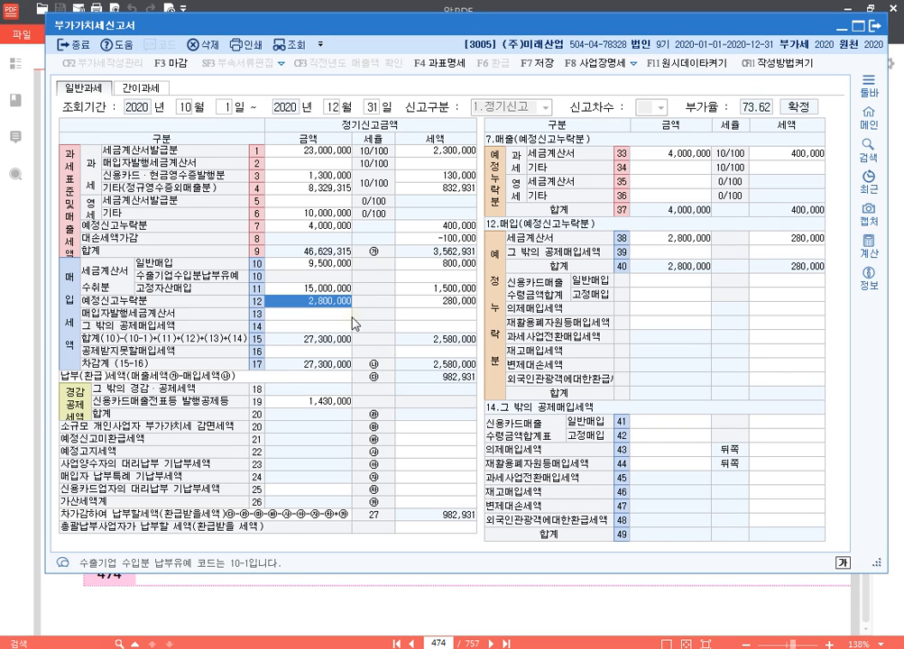
pyautogui.press('Up')
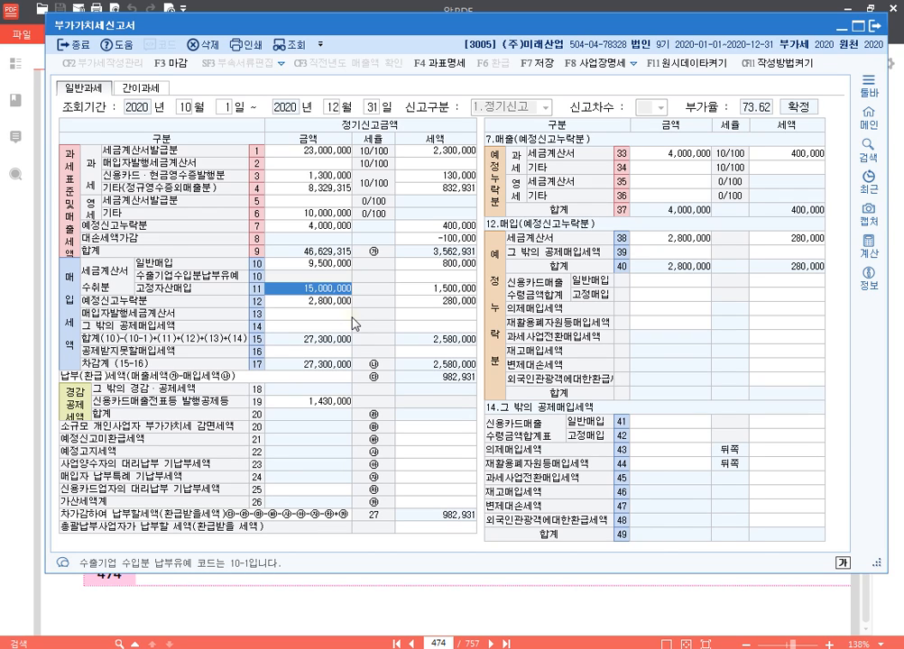
pyautogui.press('Return')
pyautogui.press('Left')
# Step: Check the purchase list in the PDF and enter 공제받지못할 매입세액 (line 50) as 15,000,000 with 1,500,000 tax
pyautogui.click(414, 598)
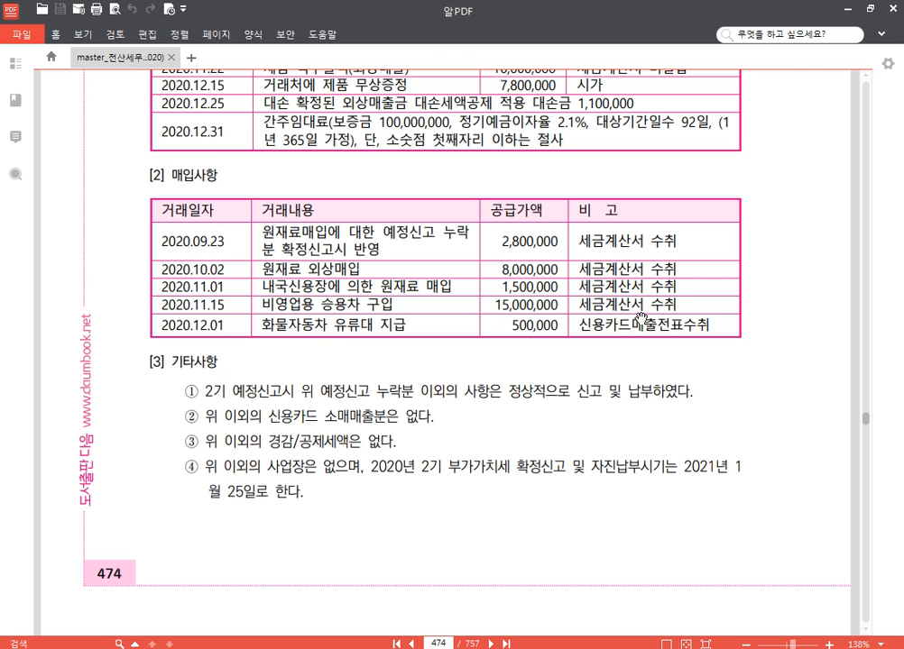
pyautogui.hotkey('alt', 'Tab')
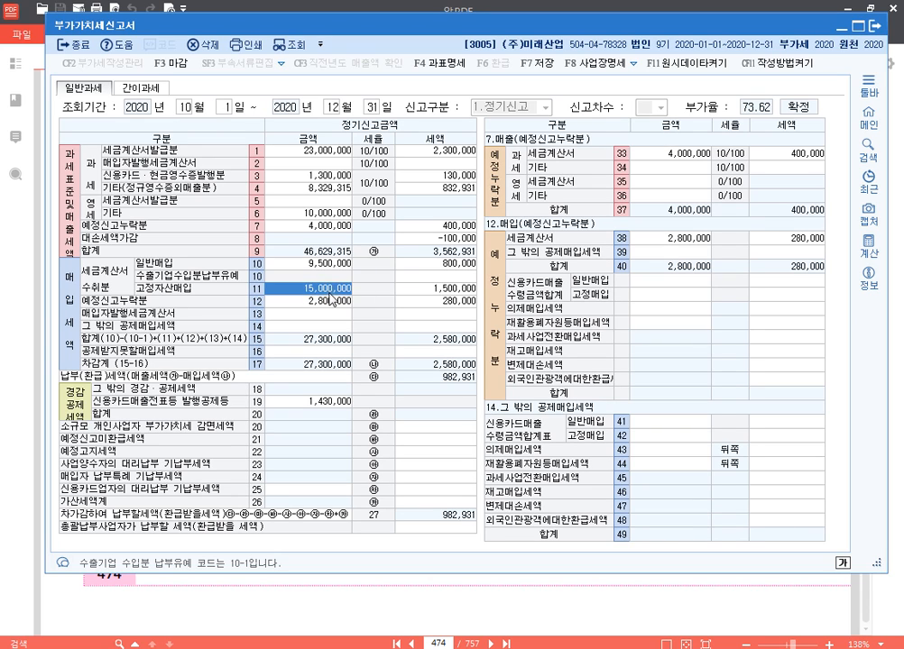
pyautogui.press('Return')
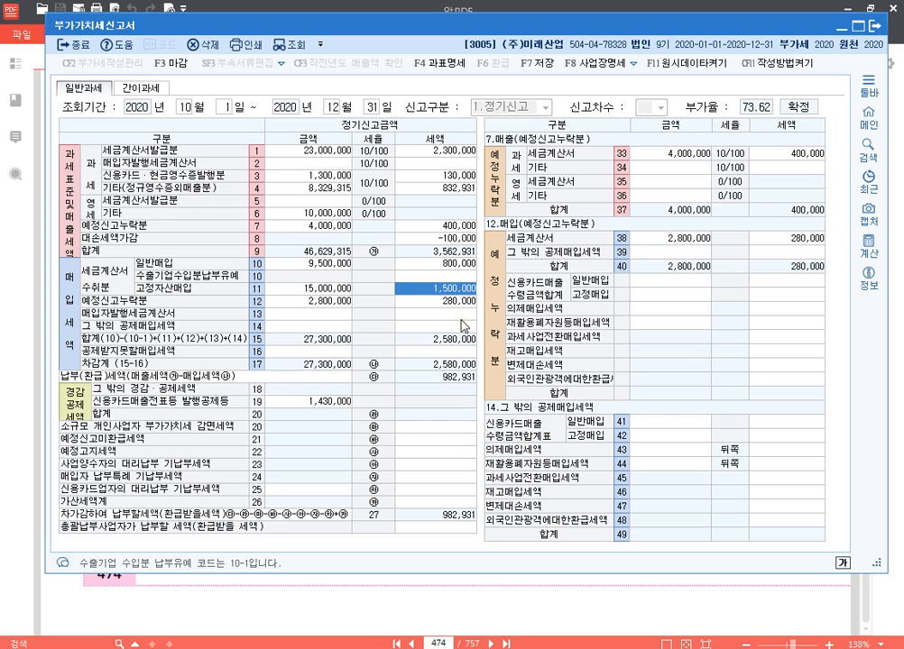
pyautogui.click(335, 350)
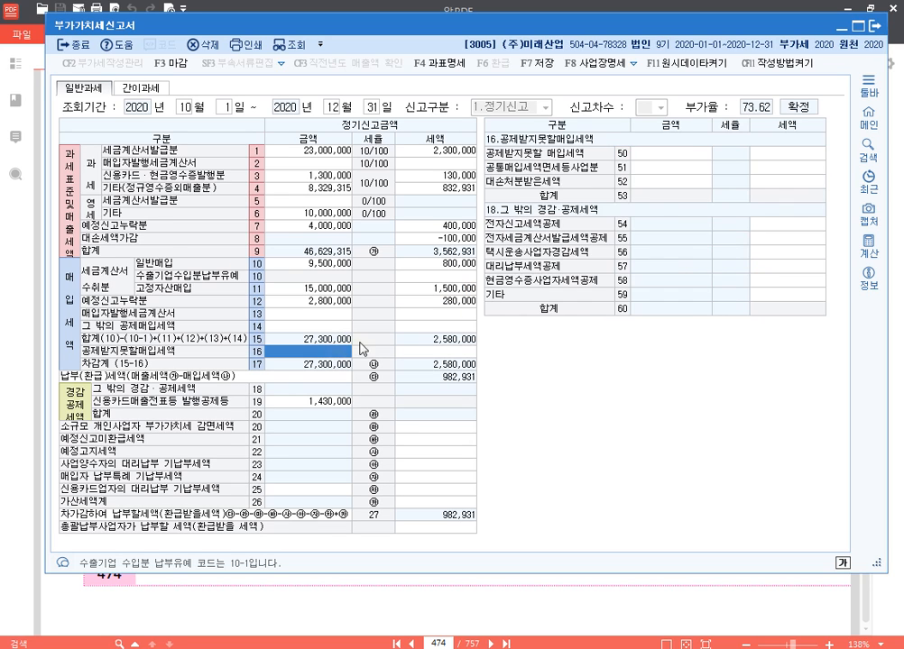
pyautogui.click(684, 158)
pyautogui.write('15000000')
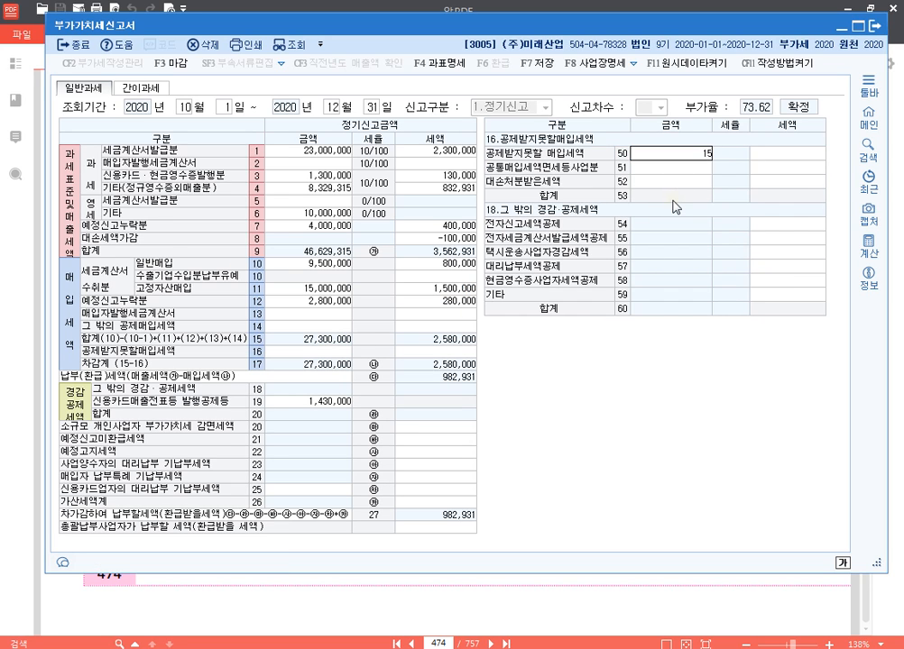
pyautogui.press('Return')
pyautogui.write('1500000')
pyautogui.press('Return')
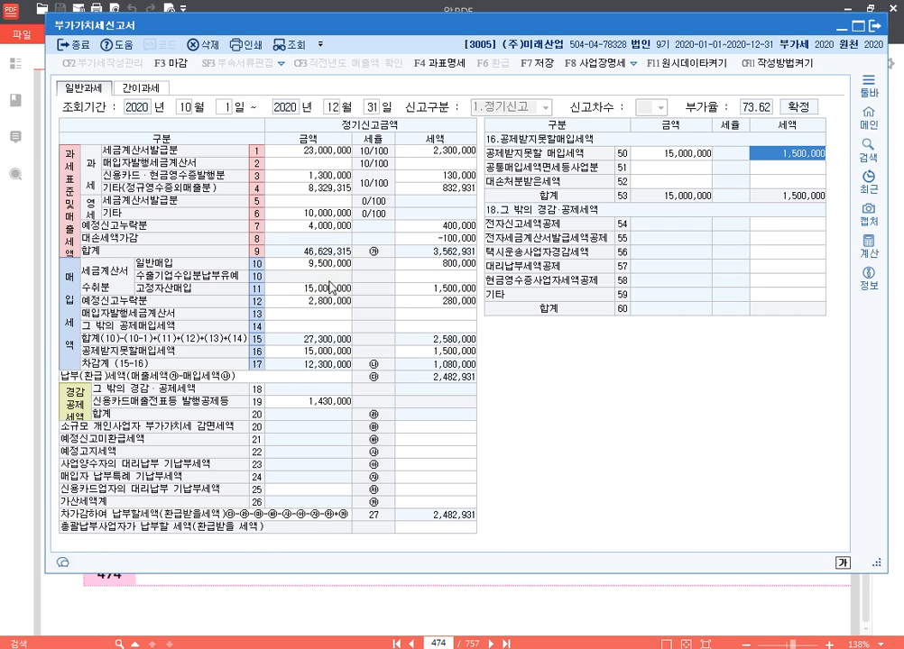
# Step: Compare the 고정자산매입 tax (line 11) with the 공제받지못할매입세액 tax (line 16) and return to the PDF's purchase list
pyautogui.click(410, 293)
pyautogui.press('Return')
pyautogui.press('Down')
pyautogui.press('Down')
pyautogui.press('Down')
pyautogui.press('Down')
pyautogui.press('Down')
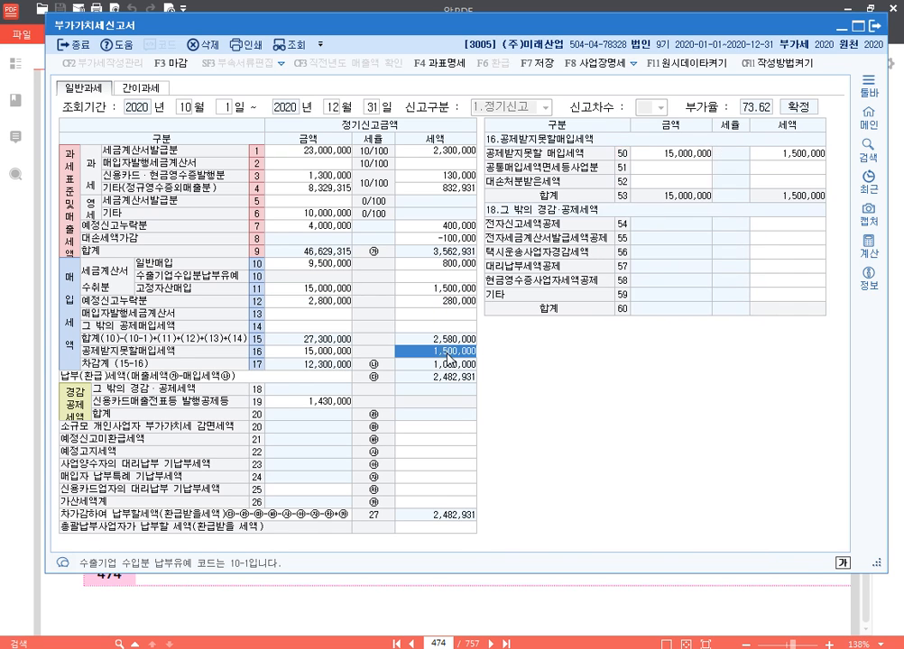
pyautogui.press('Return')
pyautogui.press('Return')
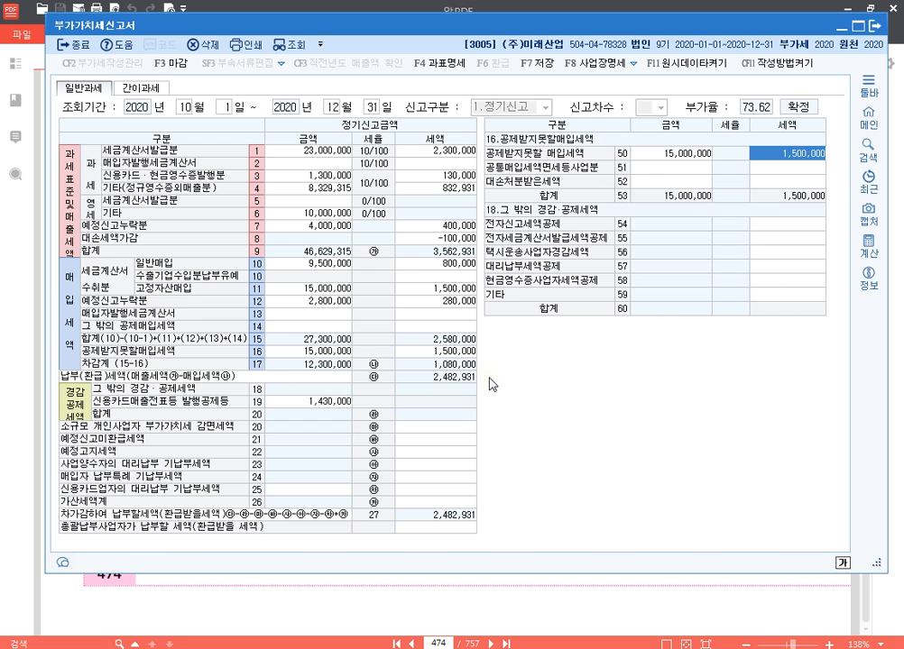
pyautogui.hotkey('alt', 'Tab')
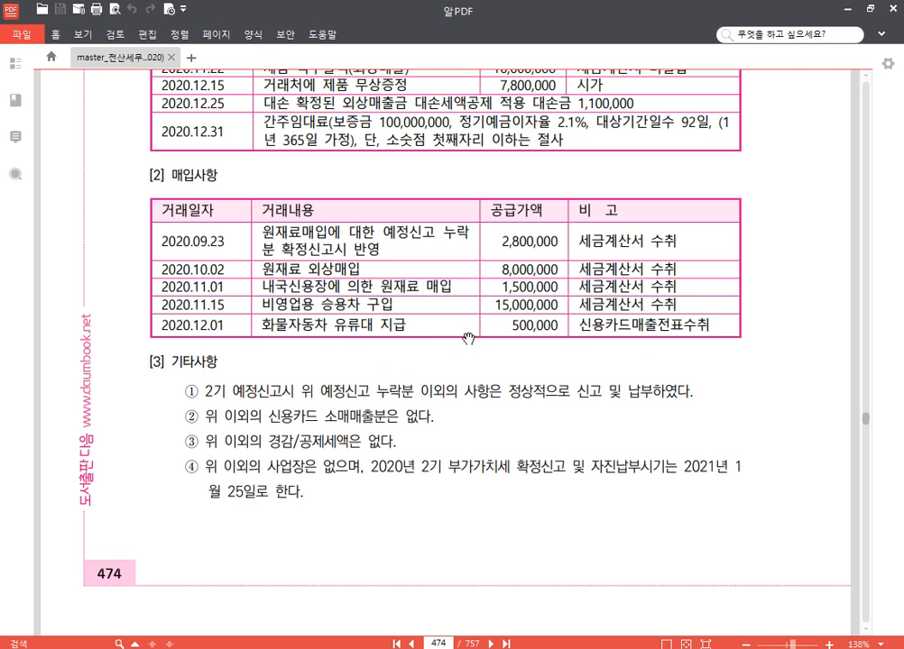
# Step: Return to the VAT return and enter 신용카드매출수령금액합계표 일반매입 (line 41) as 500,000 with 50,000 tax
pyautogui.moveTo(328, 648)
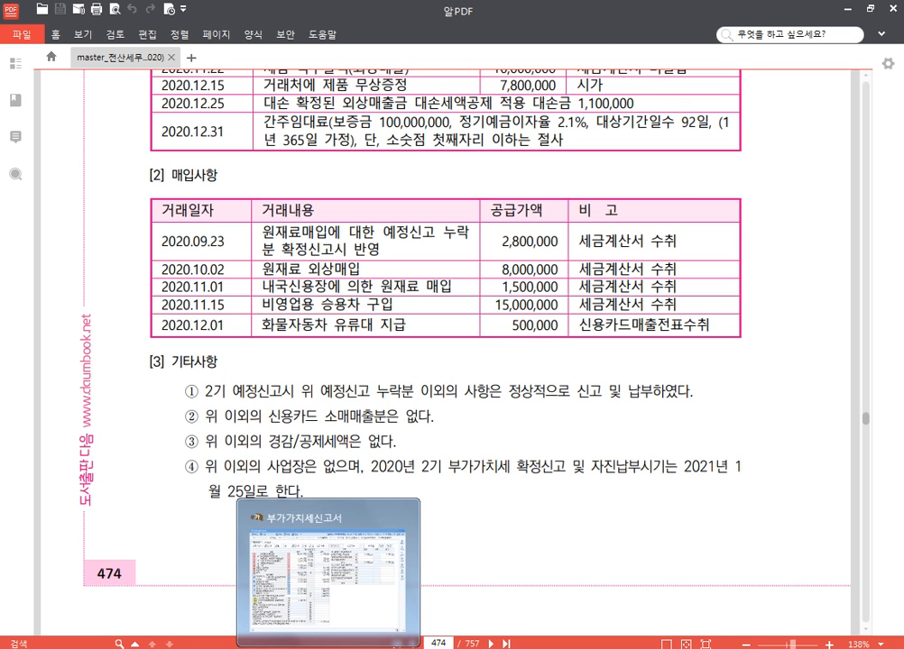
pyautogui.click(329, 573)
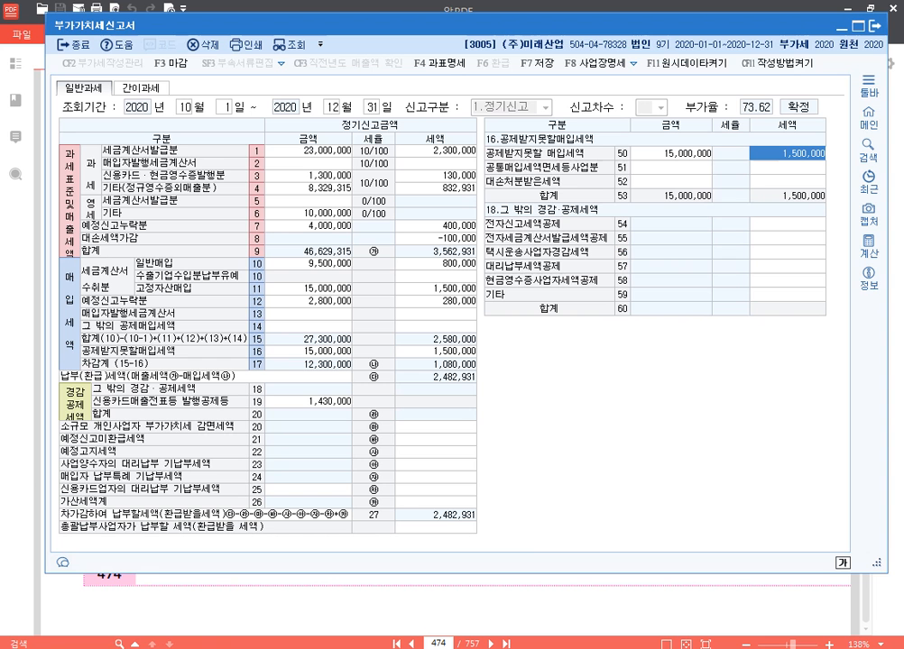
pyautogui.click(300, 330)
pyautogui.click(695, 426)
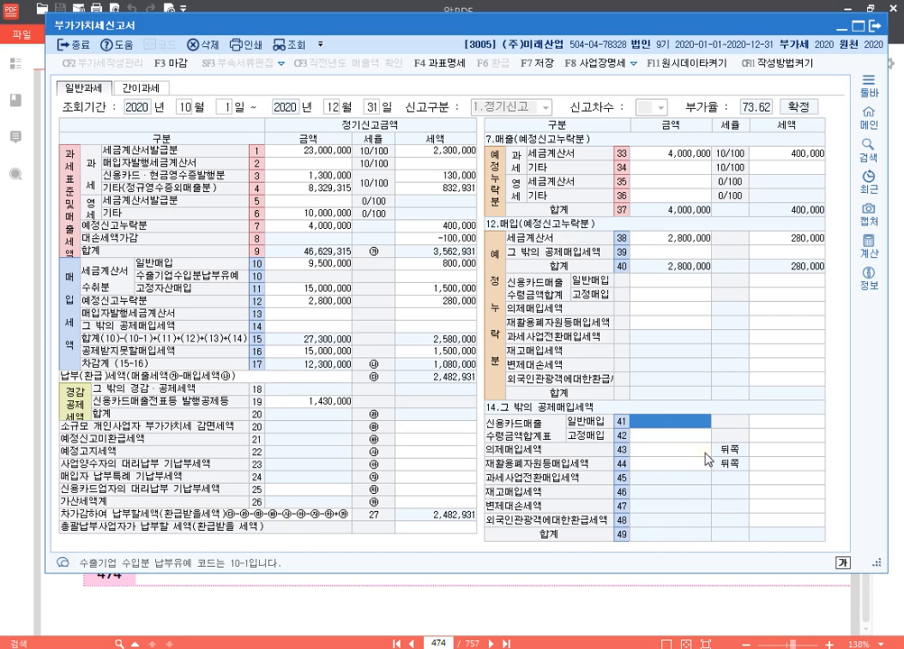
pyautogui.write('500000')
pyautogui.press('Return')
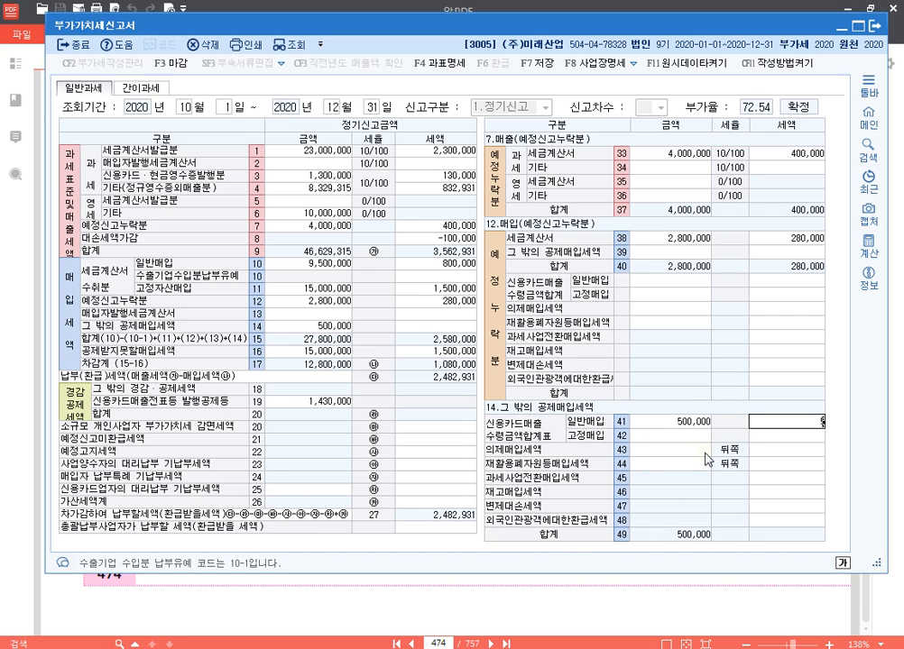
pyautogui.press('Return')
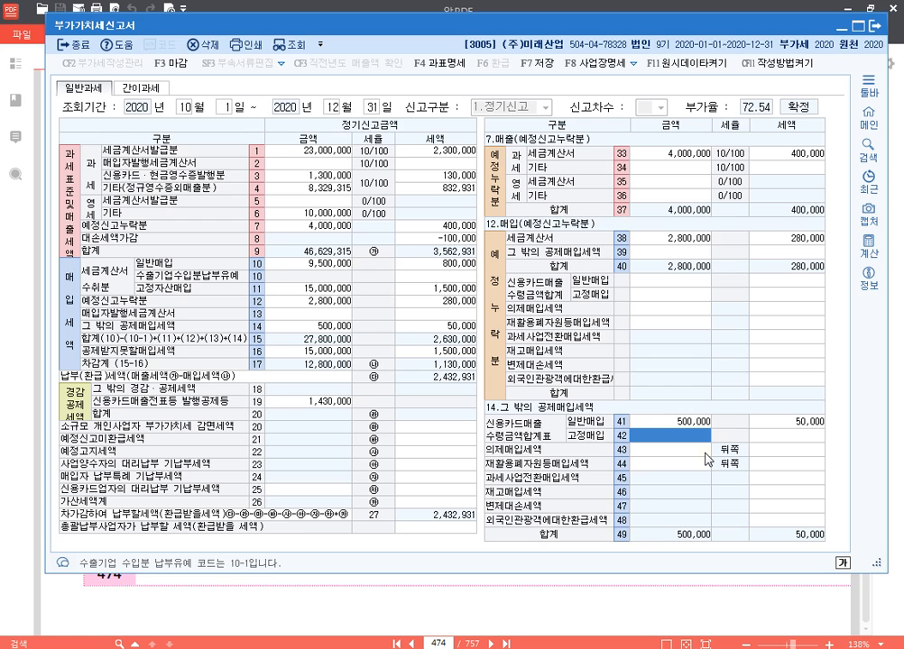
# Step: Review the purchase list and other conditions in the PDF, and temporarily outline the return's 예정신고누락분 sales and purchase sections in red
pyautogui.click(659, 609)
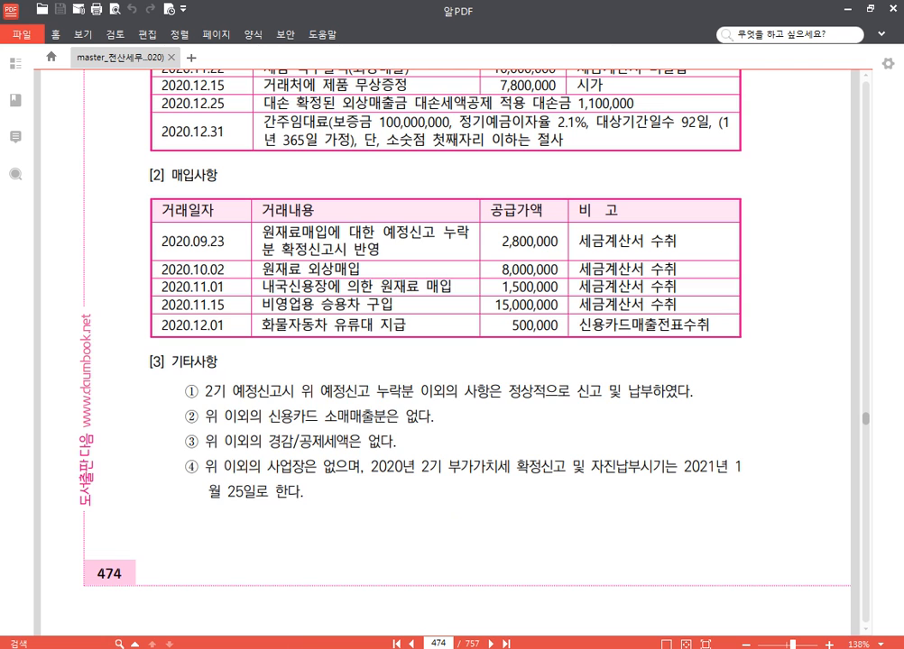
pyautogui.click(330, 647)
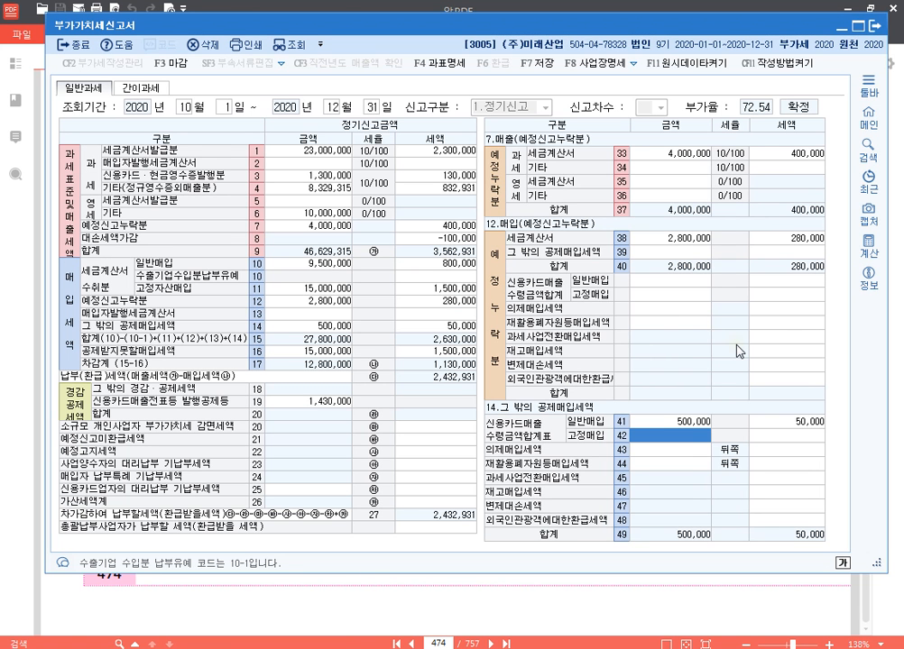
pyautogui.press('F9')
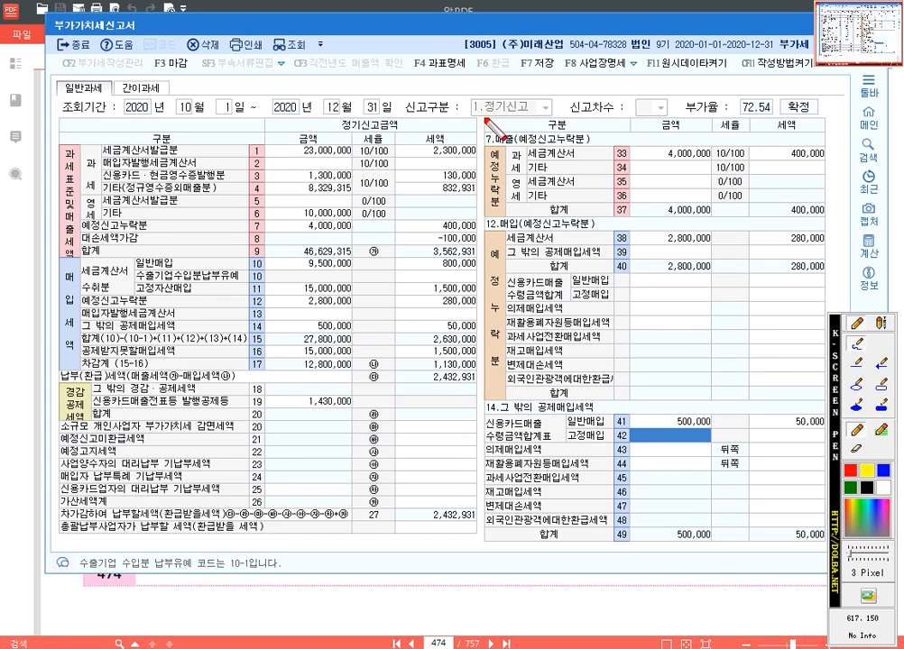
pyautogui.moveTo(474, 128); pyautogui.dragTo(552, 242)
pyautogui.hotkey('ctrl', 'z')
pyautogui.click(886, 389)
pyautogui.moveTo(478, 126); pyautogui.dragTo(835, 401)
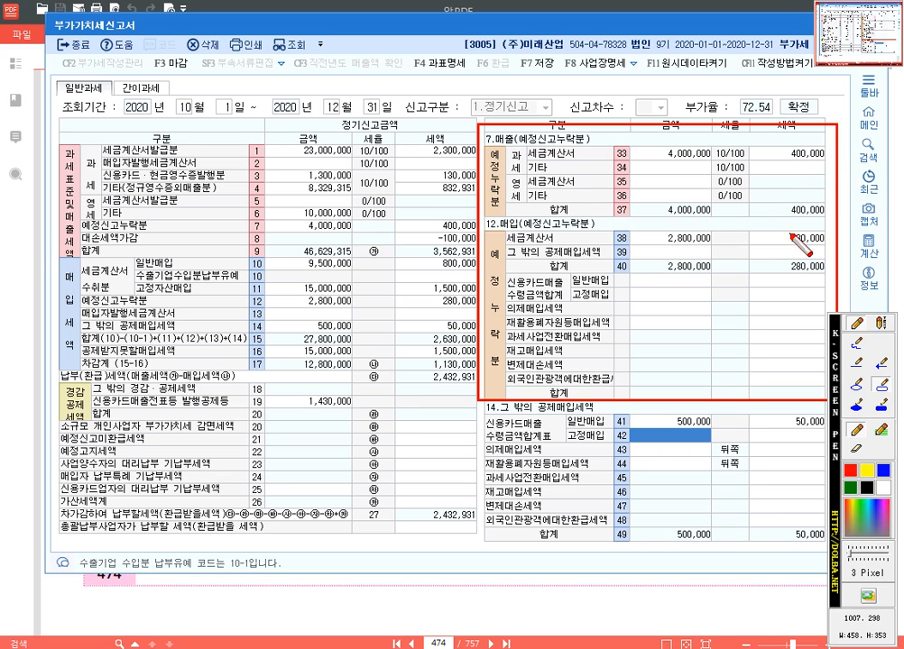
pyautogui.press('Escape')
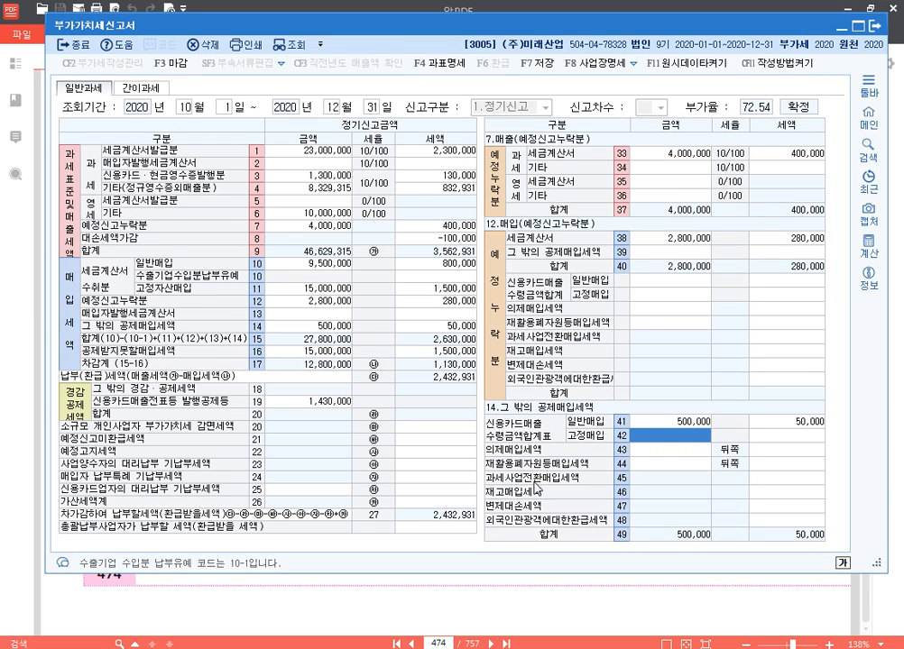
# Step: Open the 가산세명세 from 가산세계 (line 26) and enter the 과소·초과환급(일반) (line 71) amount as 120,000
pyautogui.click(443, 503)
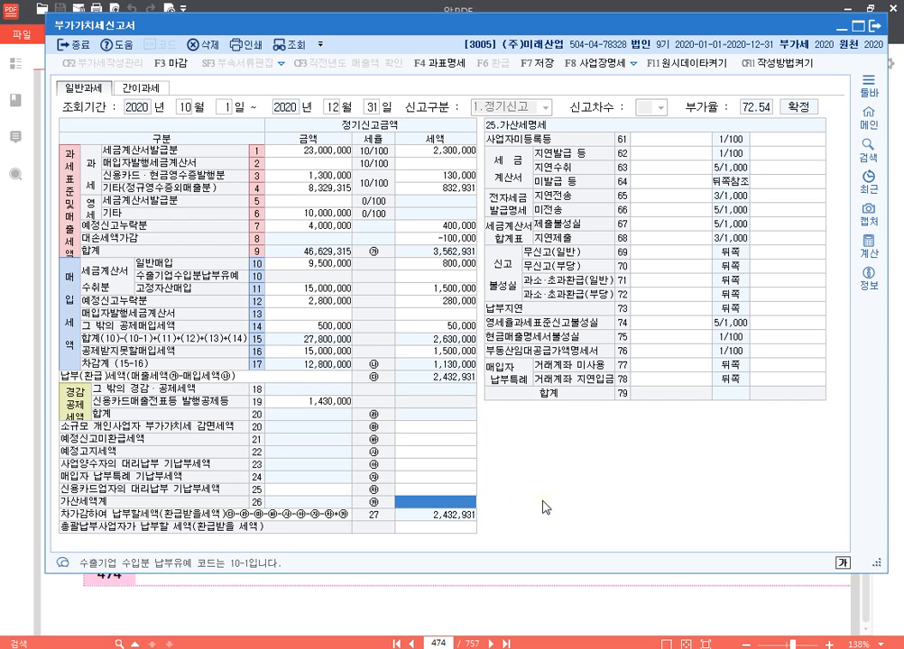
pyautogui.click(686, 287)
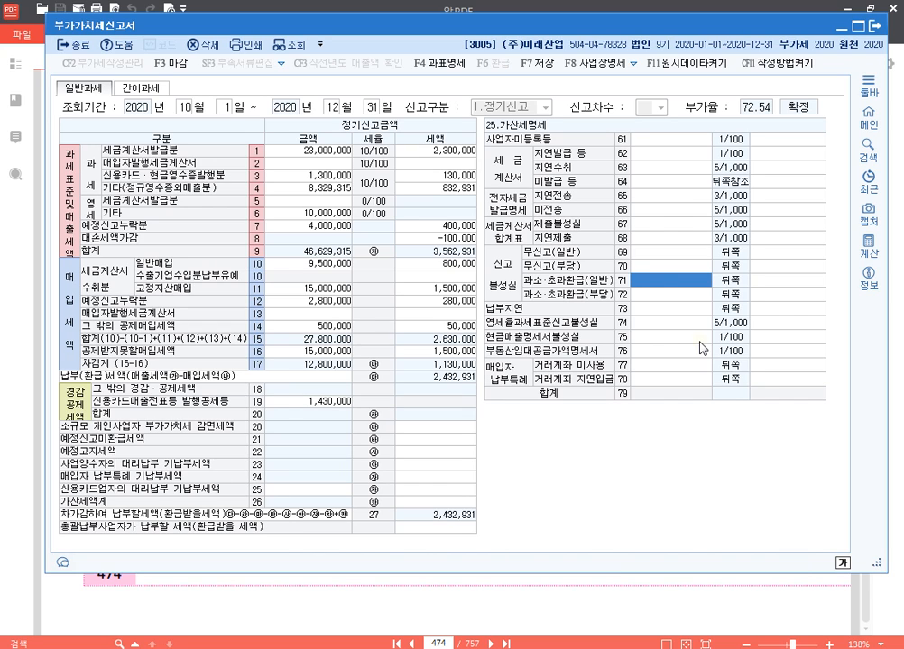
pyautogui.write('120,000')
pyautogui.press('Return')
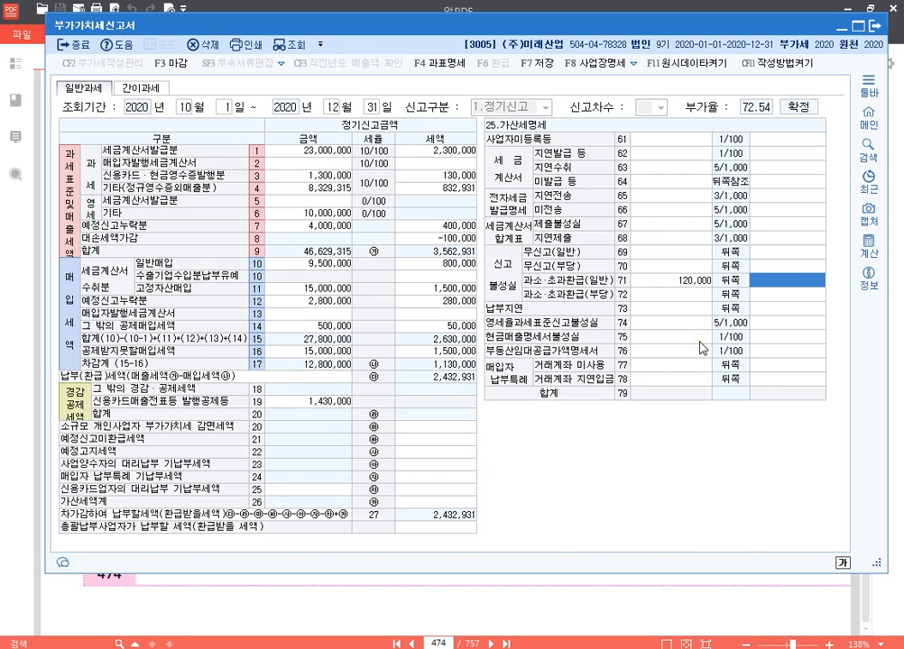
# Step: Open the calculator, set its decimal handling to 2자리, and move it clear of the 가산세명세
pyautogui.doubleClick(678, 191)
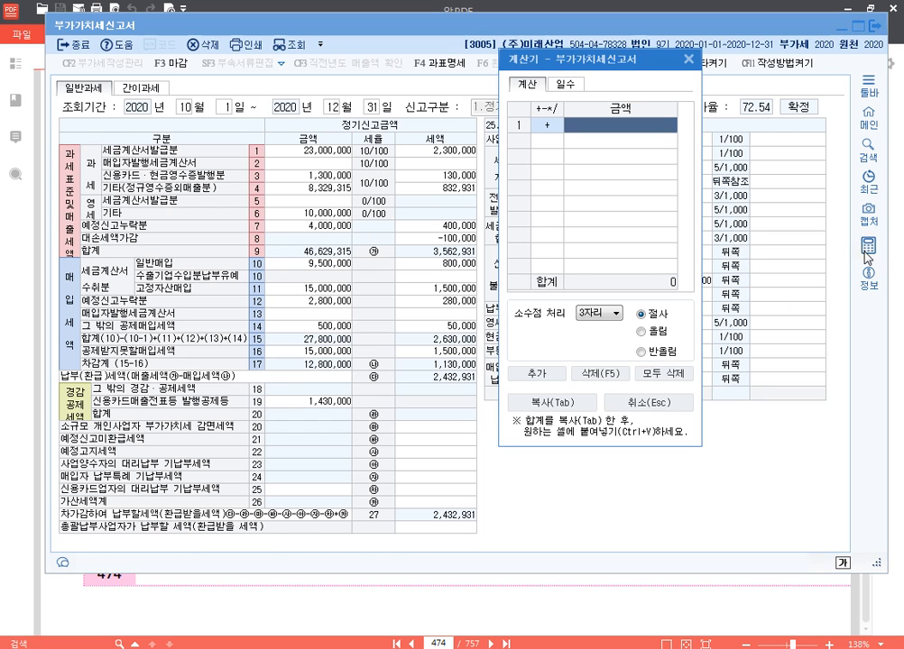
pyautogui.click(613, 314)
pyautogui.click(591, 343)
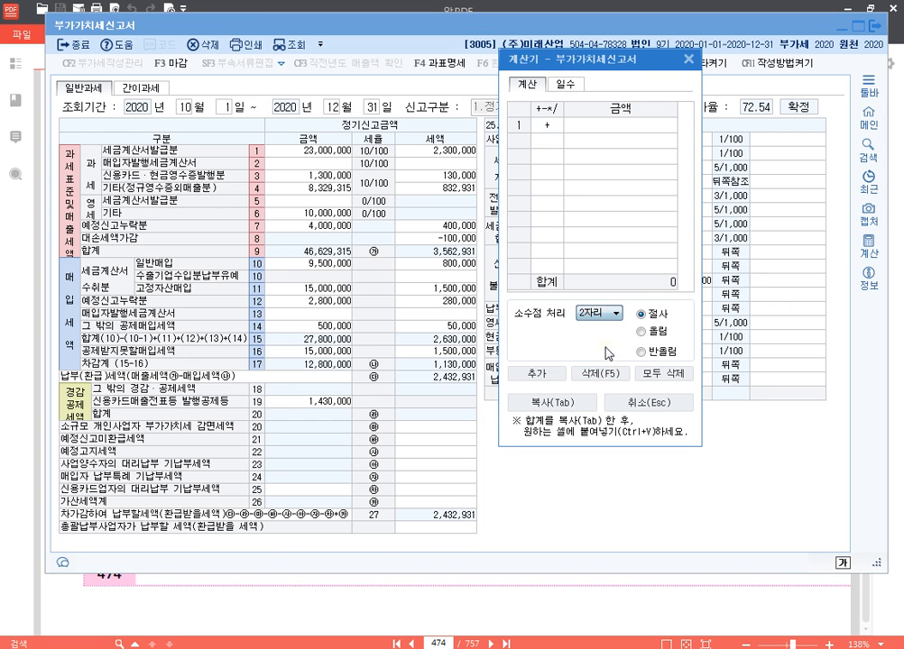
pyautogui.click(620, 125)
pyautogui.moveTo(617, 72); pyautogui.dragTo(309, 87)
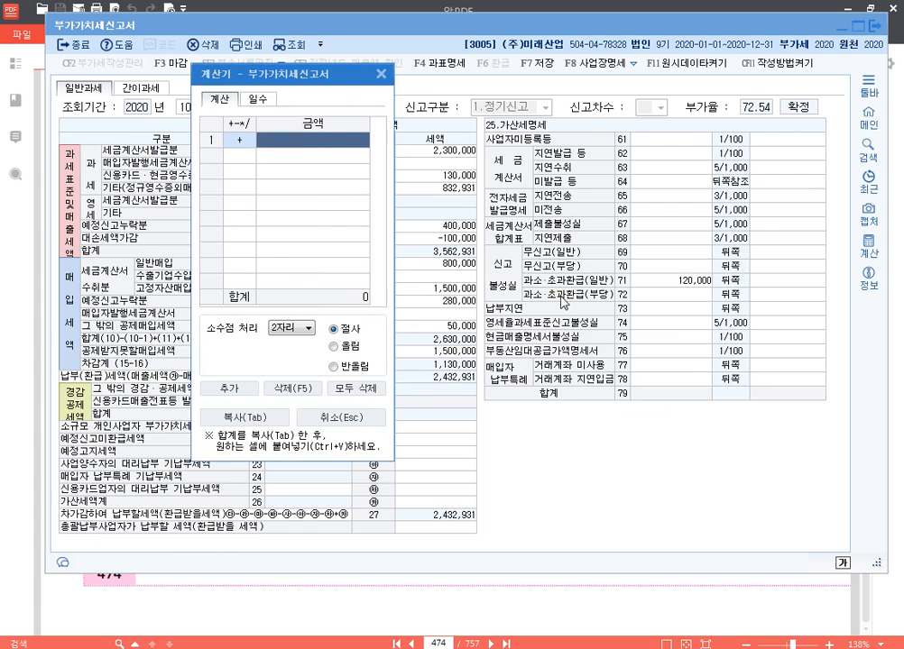
# Step: Calculate the underreporting penalty as 120,000 × 0.10 × 0.25, correcting the third row's operator to multiplication
pyautogui.write('1200000.00')
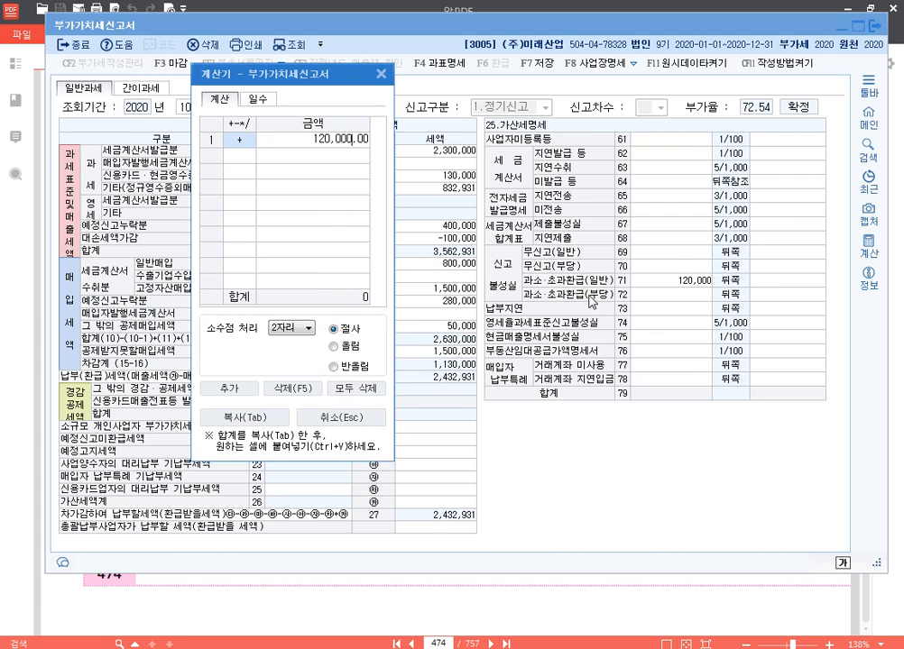
pyautogui.press('Return')
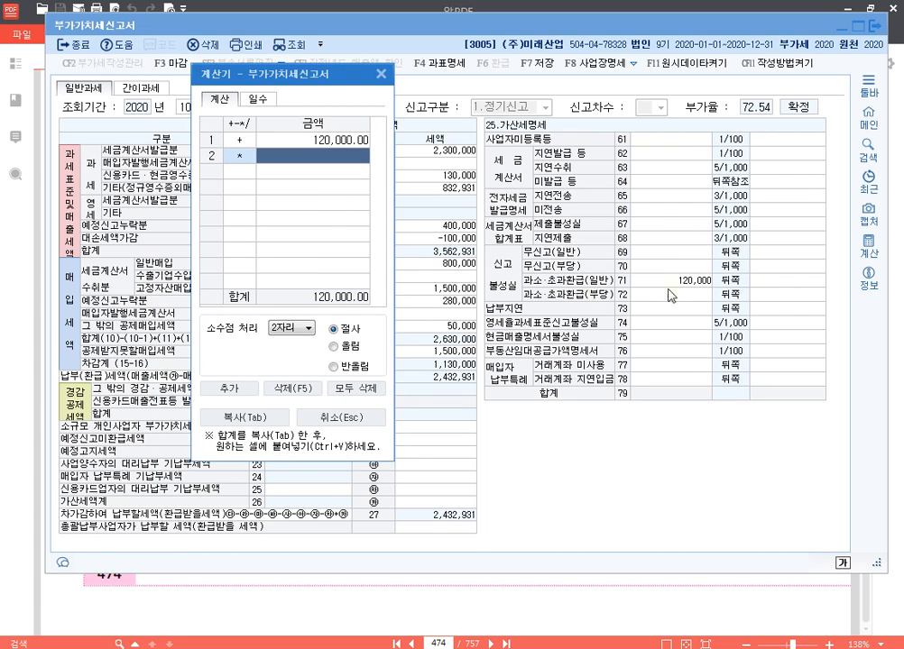
pyautogui.write('* ')
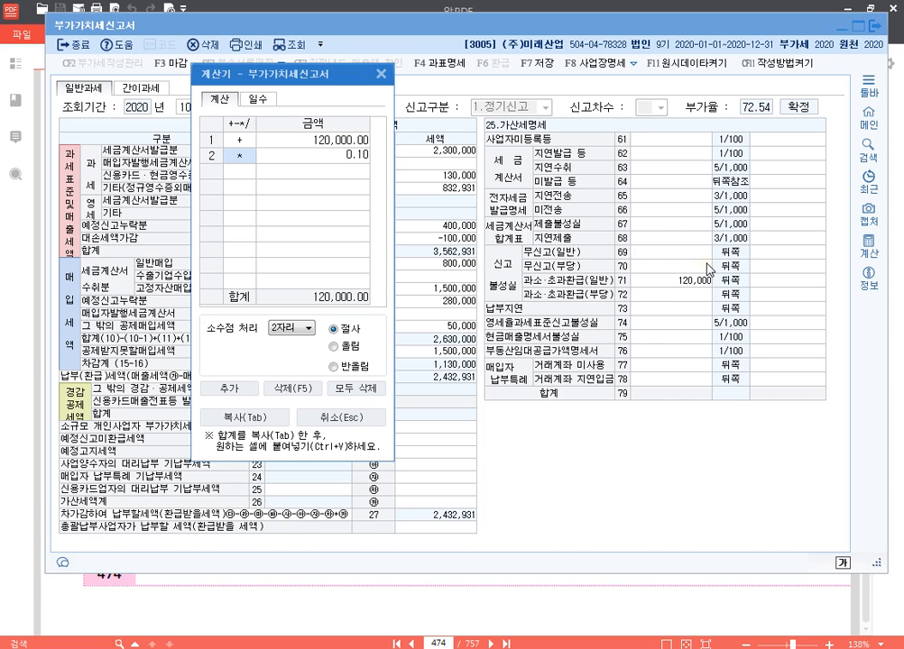
pyautogui.write('0.1')
pyautogui.press('Return')
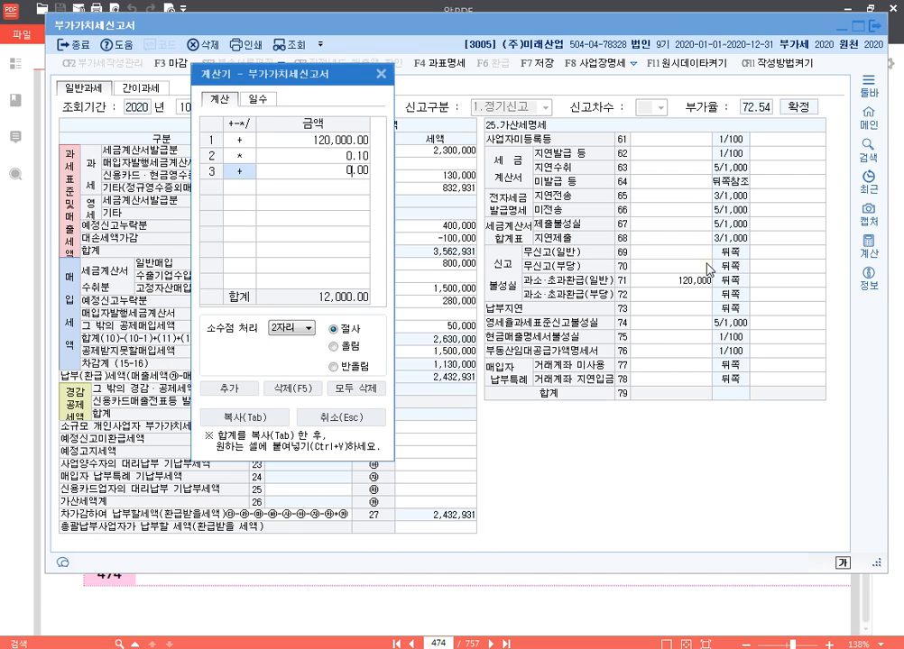
pyautogui.write('0.25')
pyautogui.press('Return')
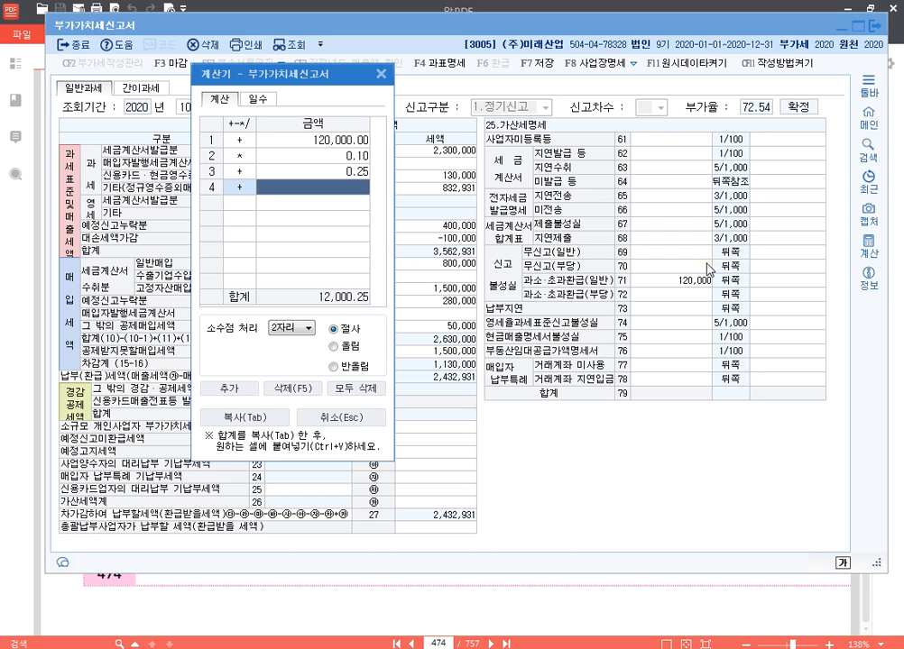
pyautogui.click(246, 172)
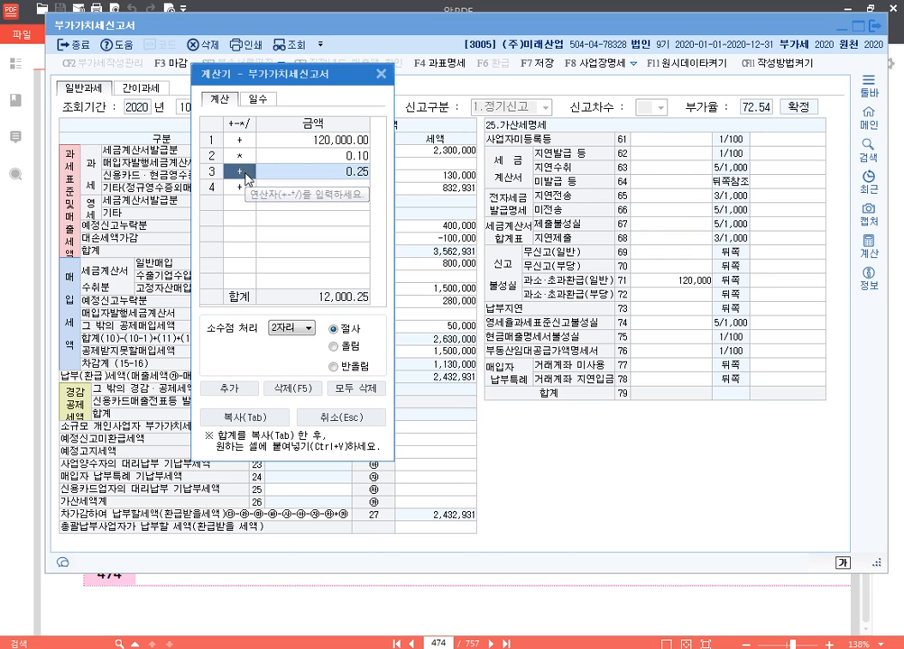
pyautogui.write('*')
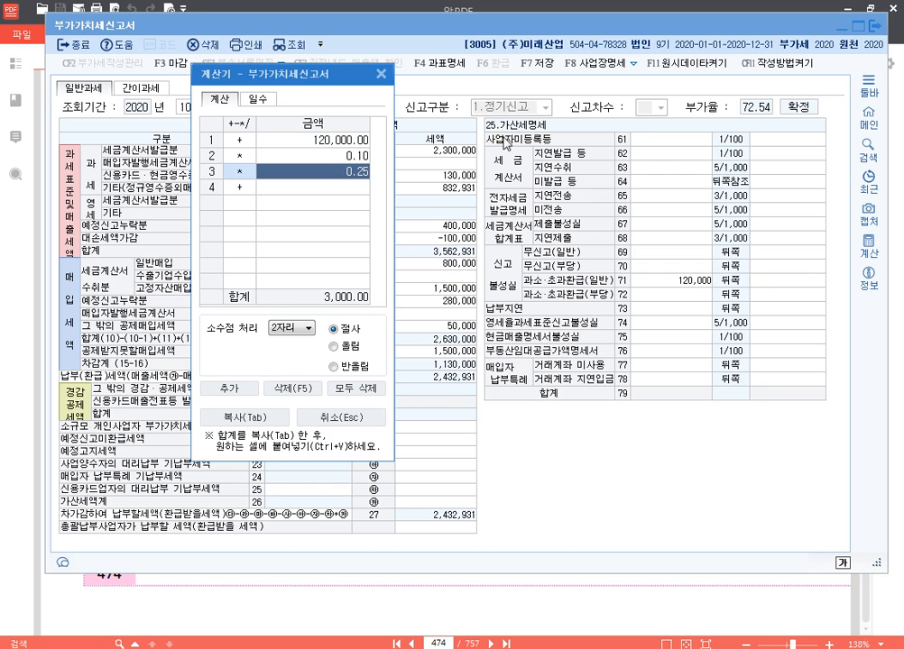
# Step: Recheck the 예정신고누락분 details and enter the 과소·초과환급(일반) (line 71) penalty tax as 300,000 in the 가산세명세
pyautogui.click(436, 326)
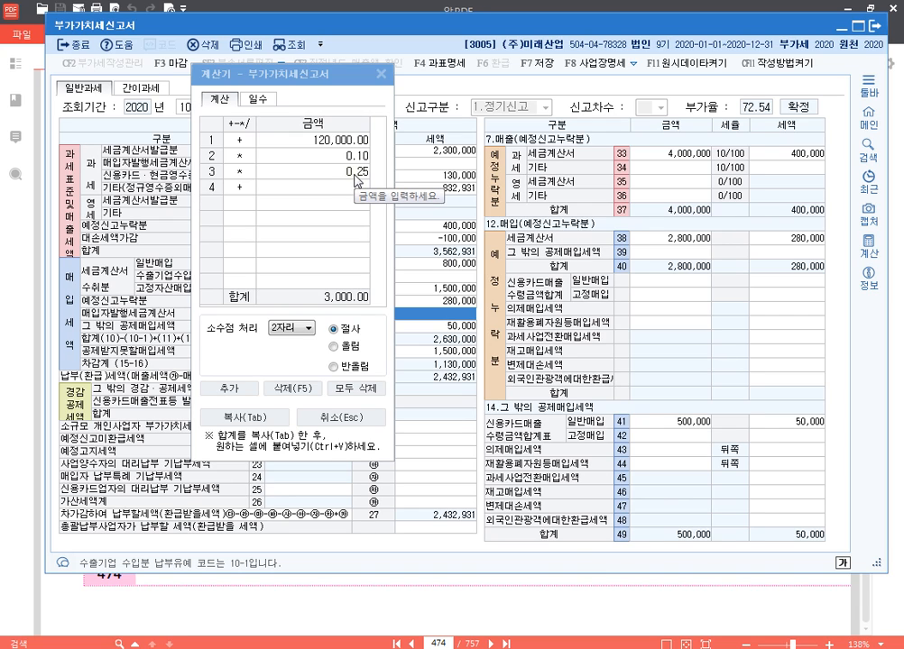
pyautogui.click(443, 502)
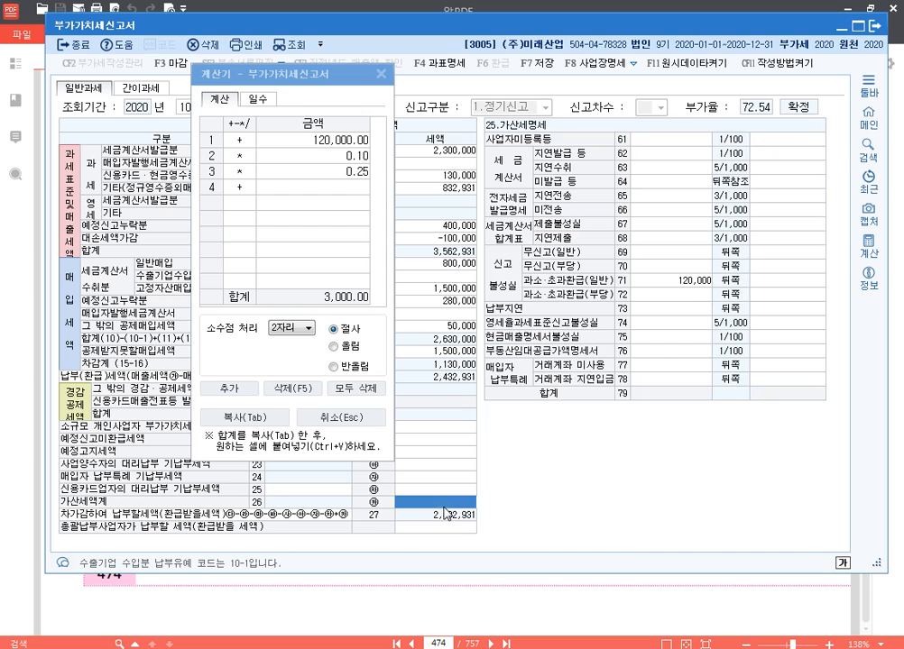
pyautogui.click(794, 280)
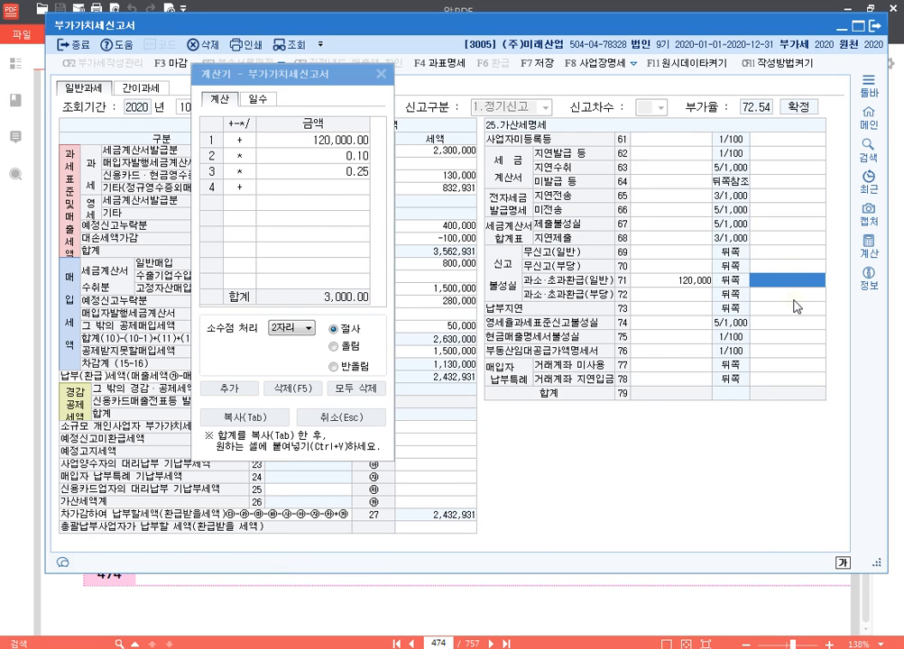
pyautogui.write('300,000')
pyautogui.press('Return')
pyautogui.press('Return')
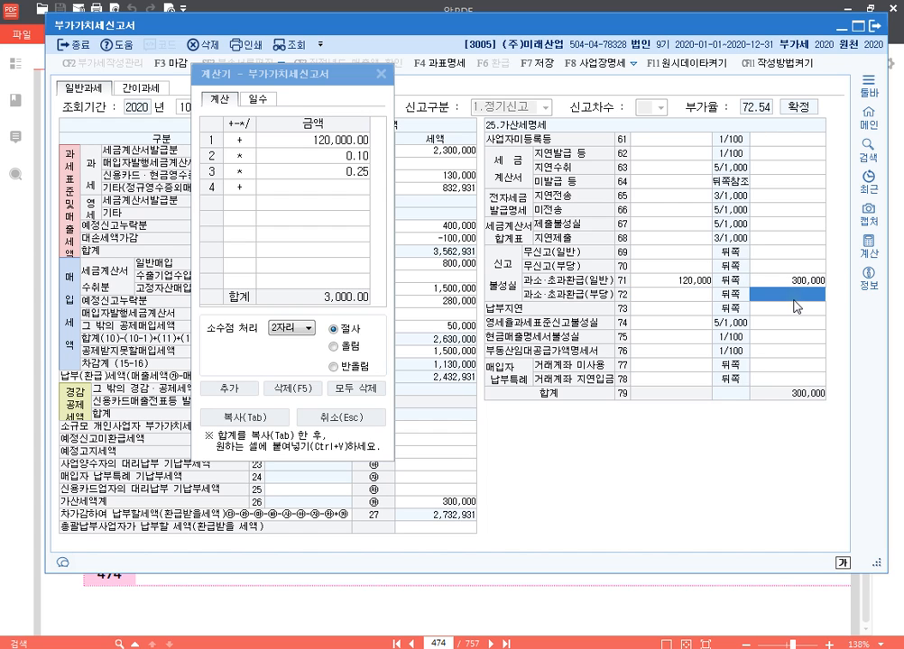
# Step: Dismiss the premature late-payment day calculation and enter the 납부지연 (line 73) amount as 120,000
pyautogui.press('Return')
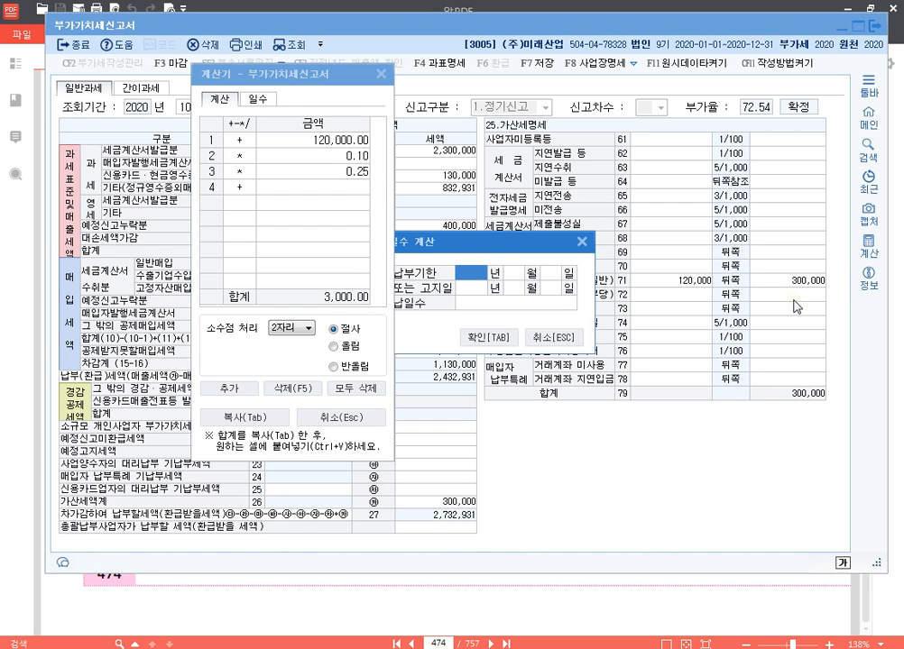
pyautogui.press('Escape')
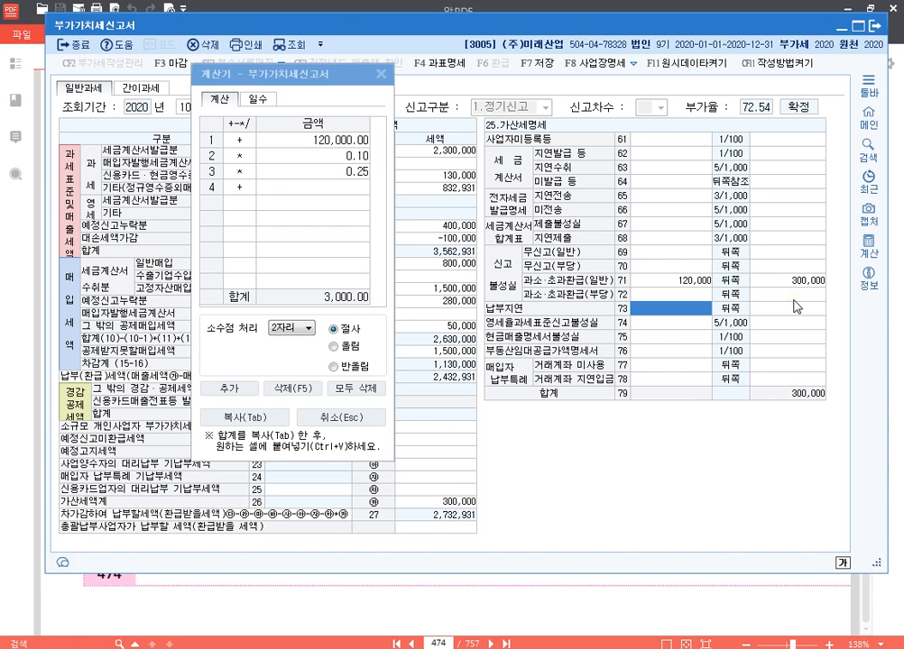
pyautogui.write('1200000')
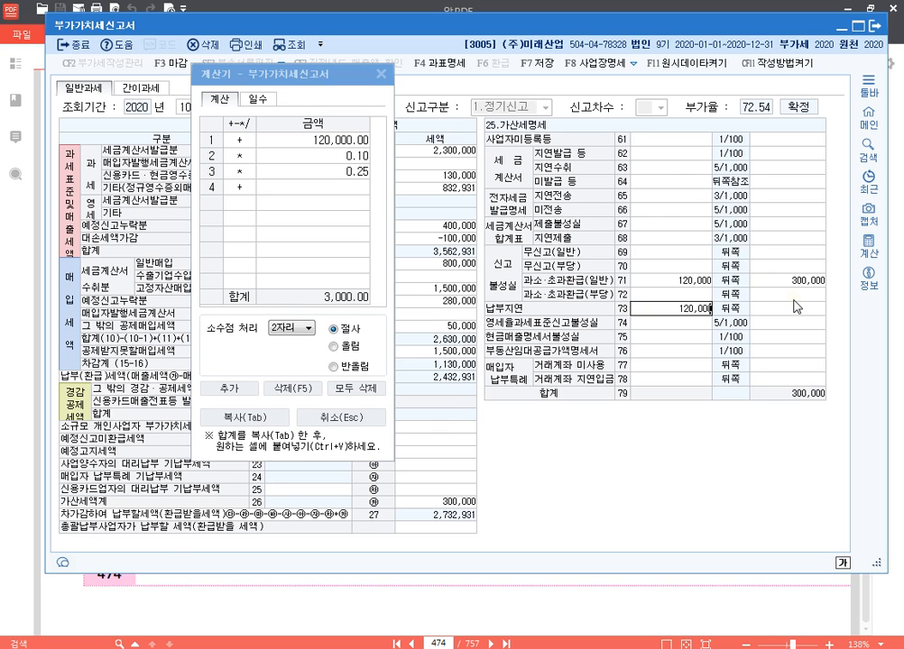
pyautogui.press('Return')
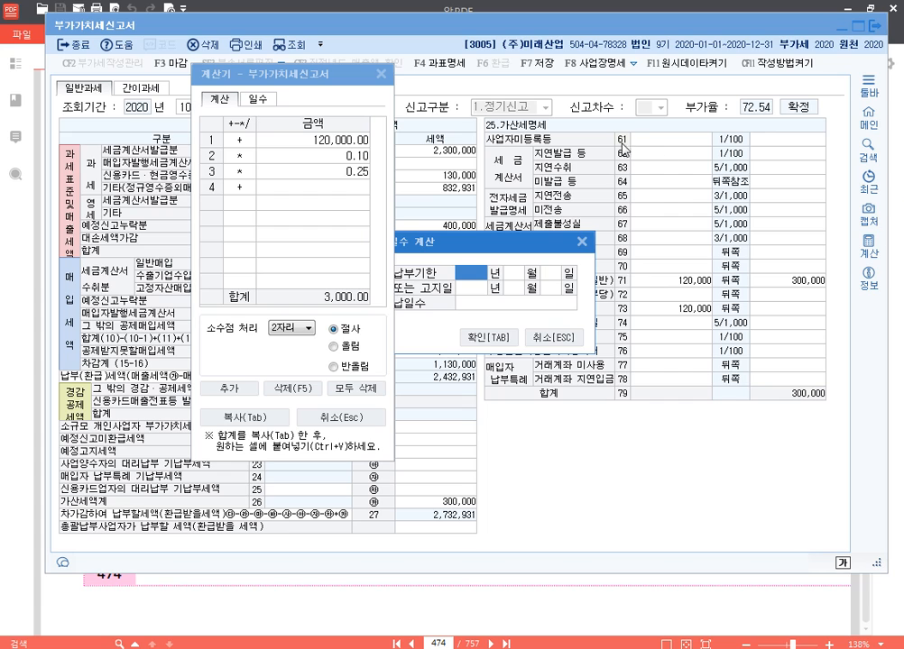
# Step: Move the 납부지연일수 계산 dialog clear of the 납부지연 row and set 당초납부기한 to 2020-10-25
pyautogui.moveTo(448, 245); pyautogui.dragTo(520, 202)
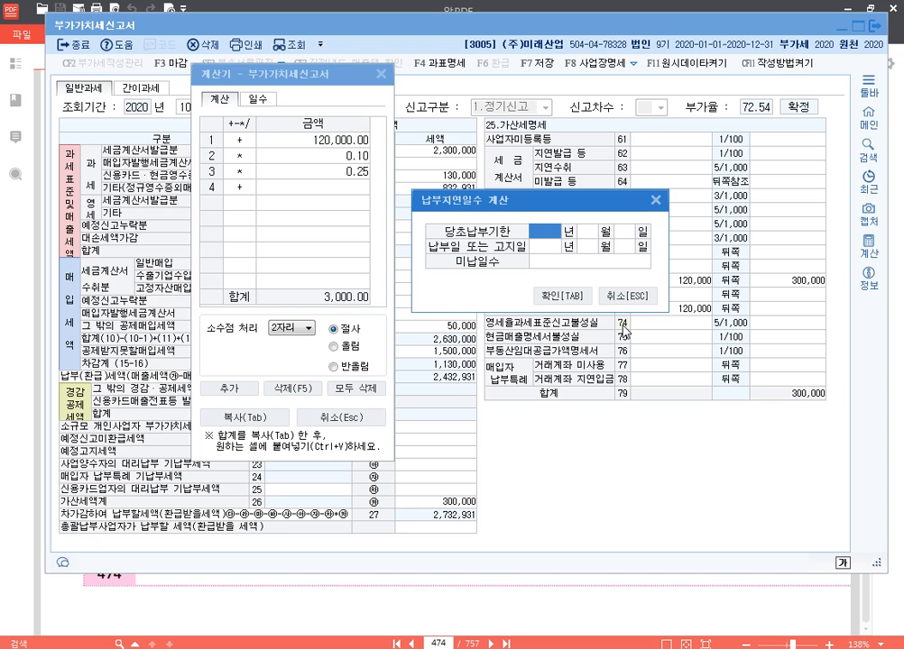
pyautogui.write('2020103')
pyautogui.write('5')
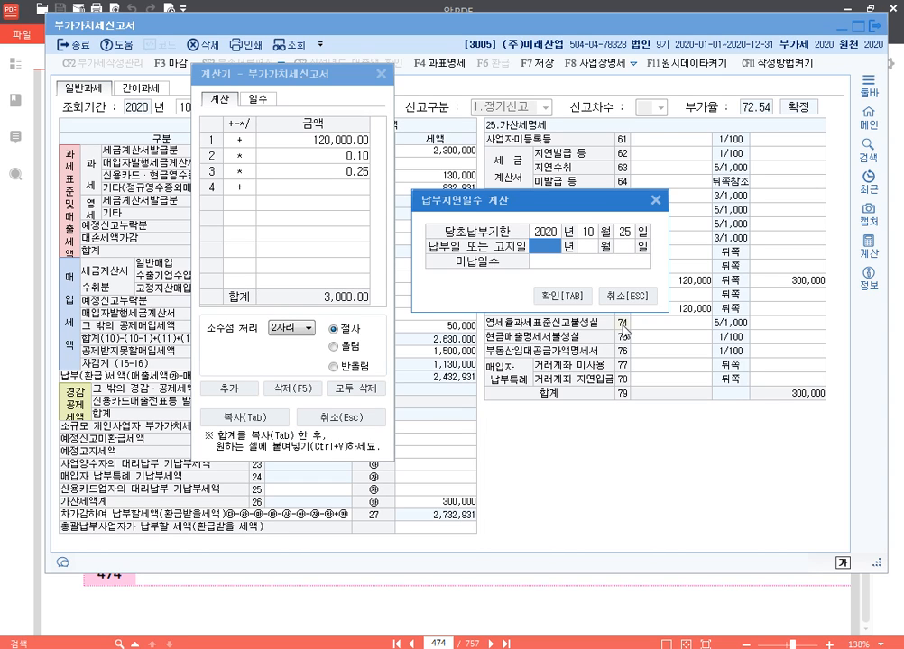
# Step: Set 납부일 또는 고지일 to 2021-01-25 and calculate the 미납일수
pyautogui.write('20201')
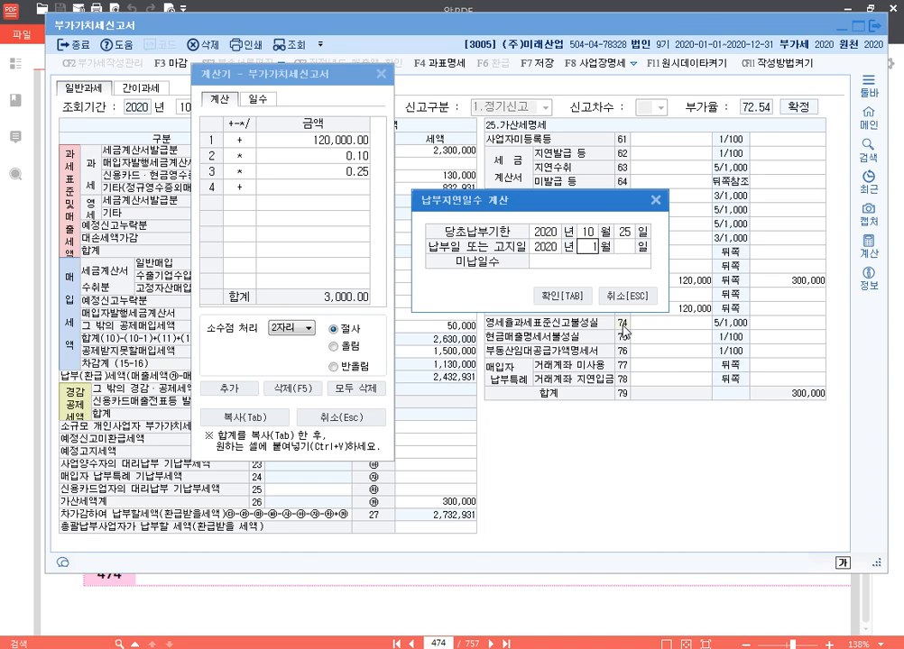
pyautogui.write('01')
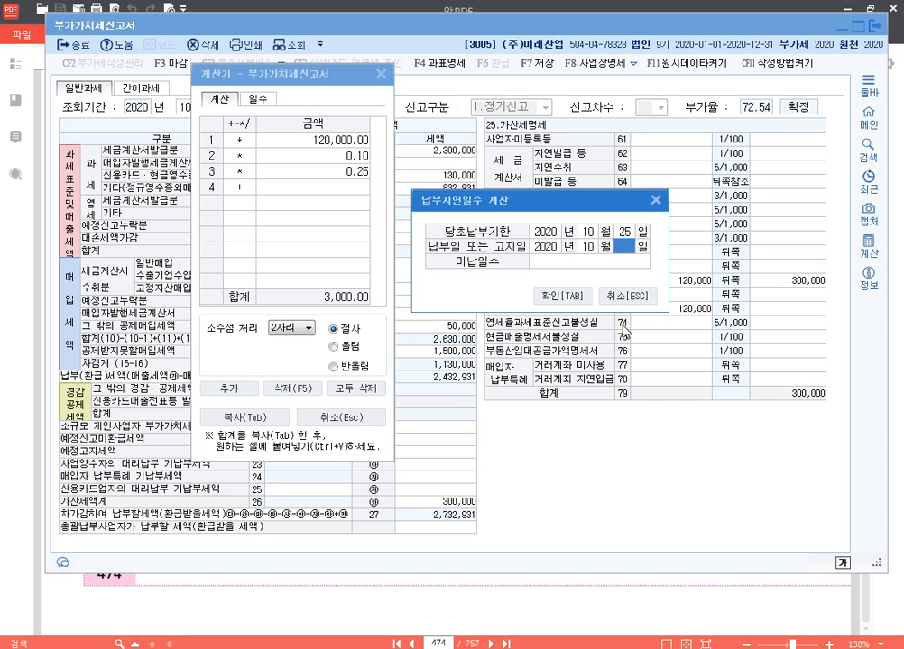
pyautogui.press('BackSpace')
pyautogui.press('Left')
pyautogui.write('0125')
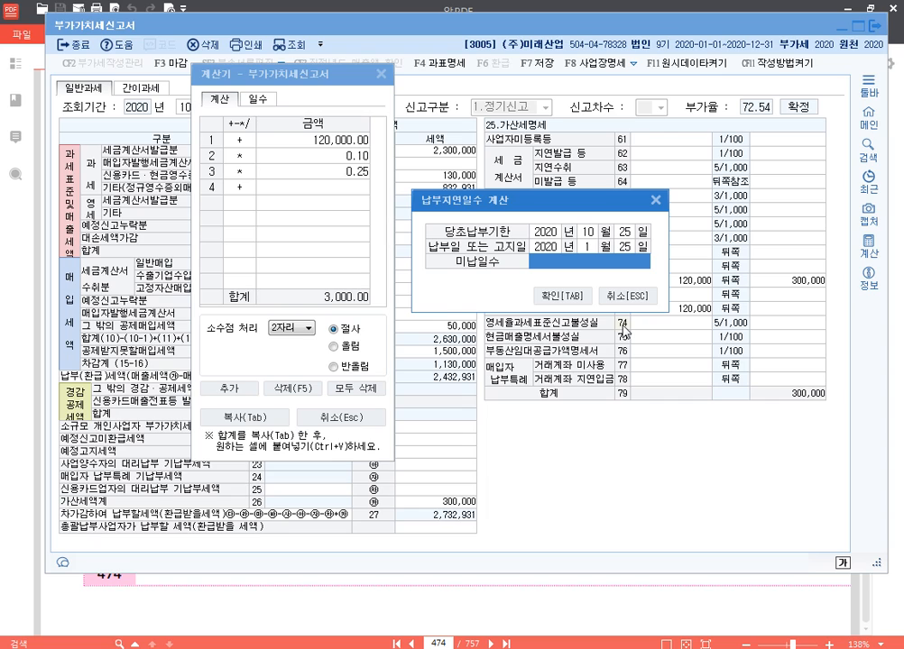
pyautogui.press('Up')
pyautogui.write('2021')
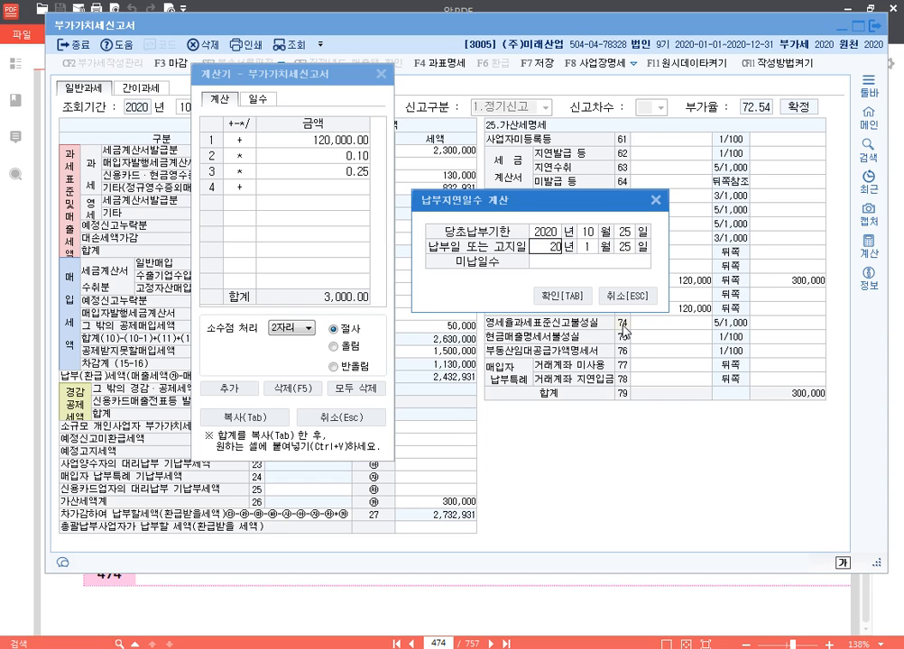
pyautogui.press('Return')
pyautogui.press('Return')
pyautogui.press('Return')
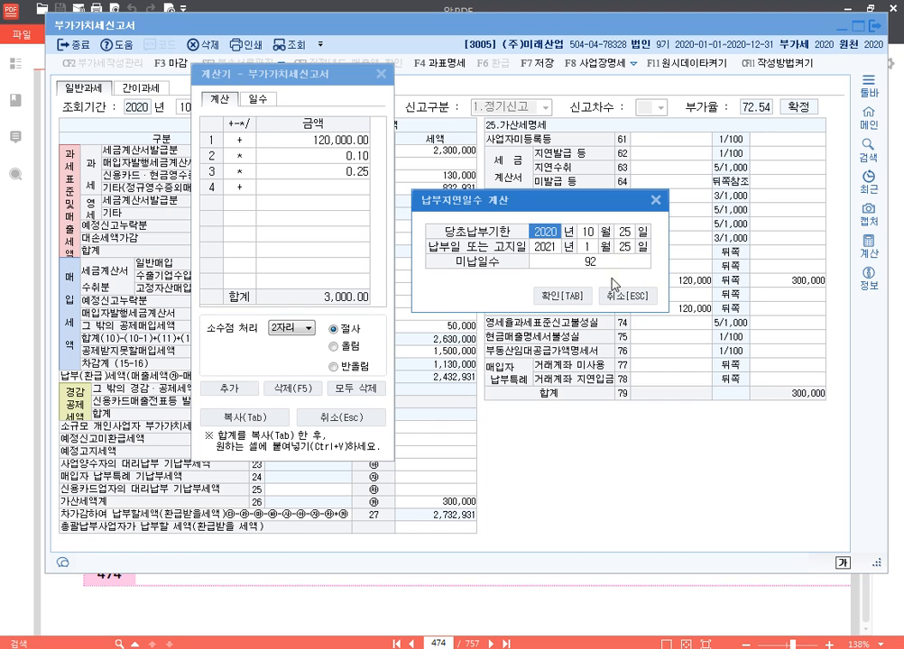
# Step: Check the payment date against the PDF exercise, apply the day count to the 납부지연 (line 73) penalty, and close the calculator
pyautogui.hotkey('alt', 'Tab')
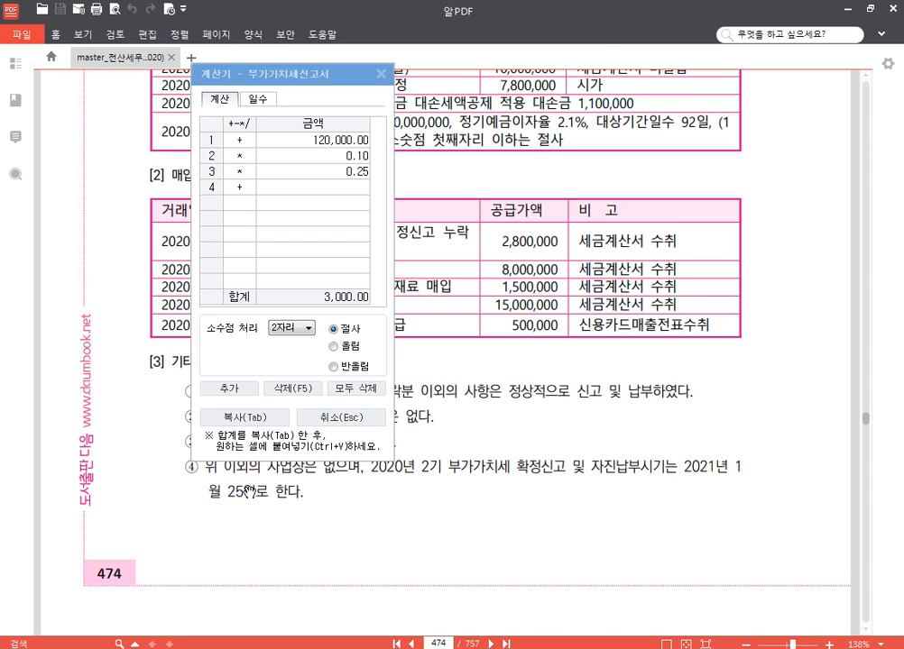
pyautogui.hotkey('alt', 'Tab')
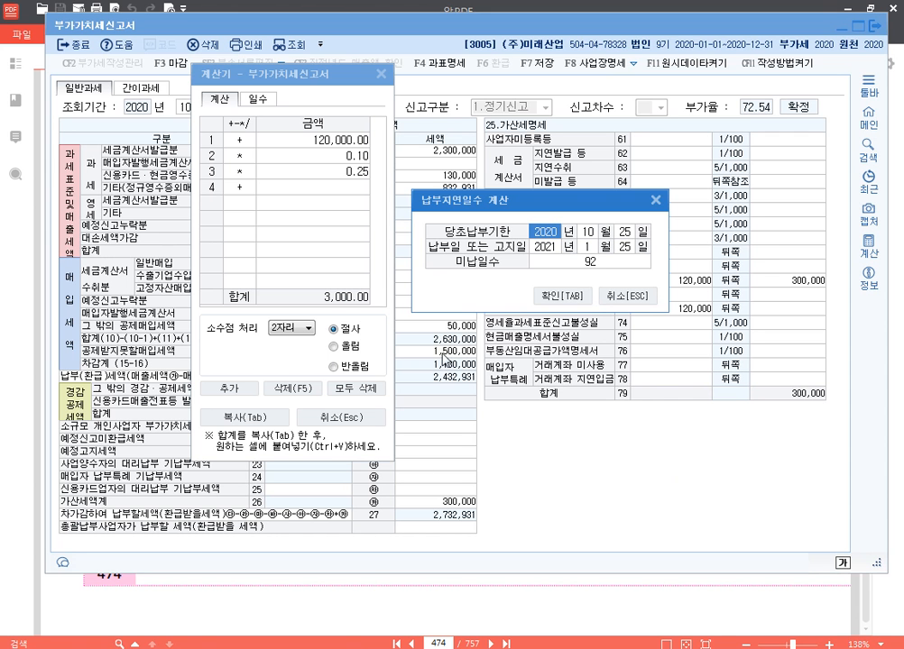
pyautogui.click(560, 296)
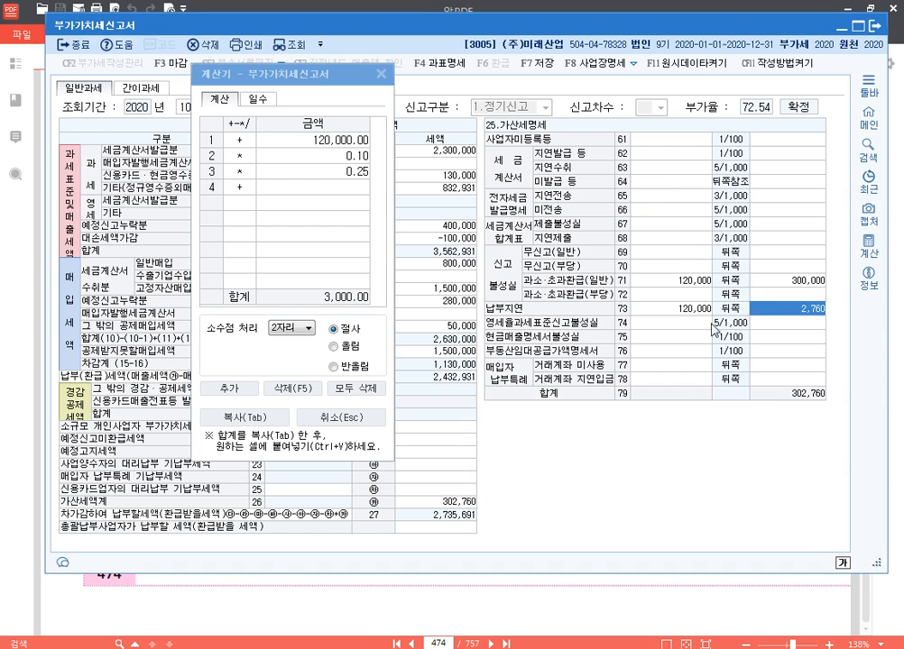
pyautogui.click(380, 72)
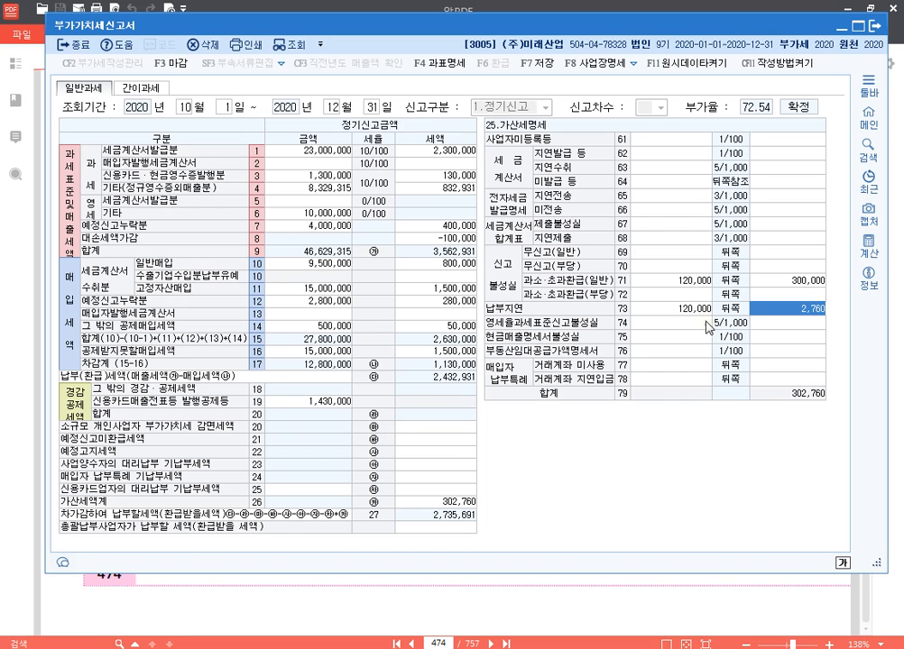
pyautogui.click(677, 323)
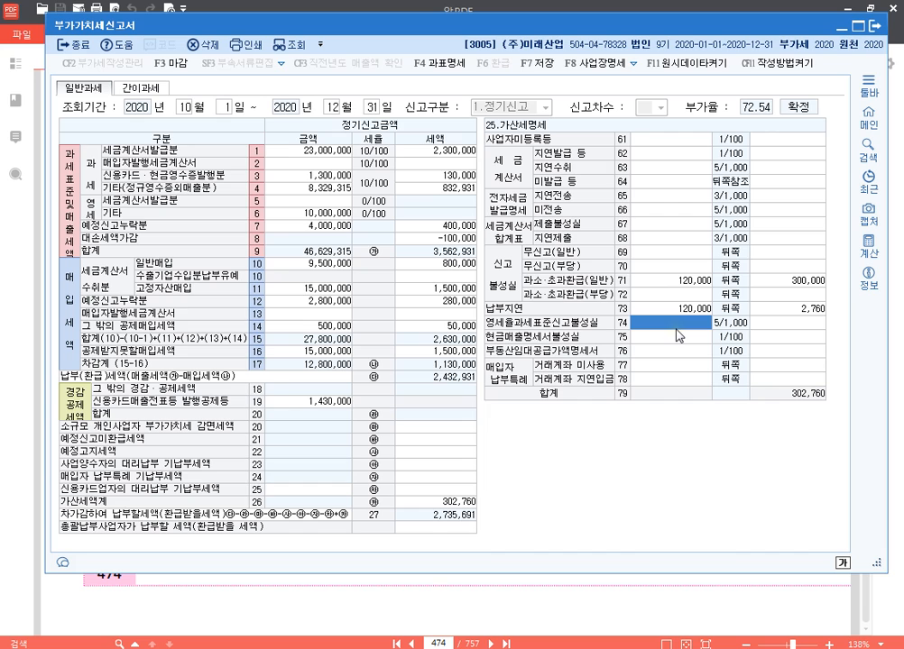
# Step: Switch to the PDF textbook, go to page 513, and bring exercise [2] on the 2020 second-period final VAT return into view
pyautogui.hotkey('alt', 'Tab')
pyautogui.scroll(-10, 587, 344)
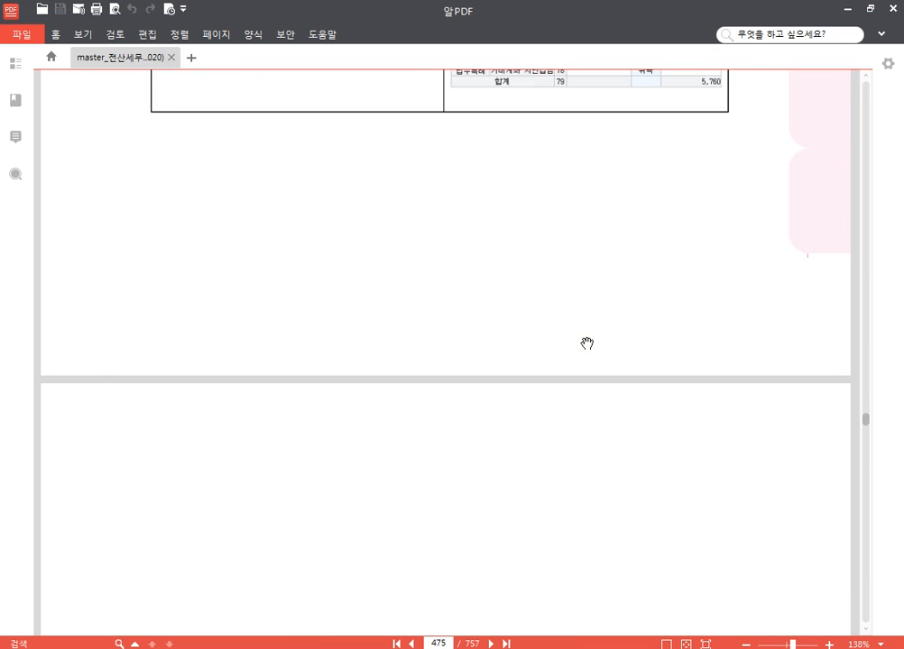
pyautogui.scroll(-15, 586, 347)
pyautogui.scroll(-8, 586, 359)
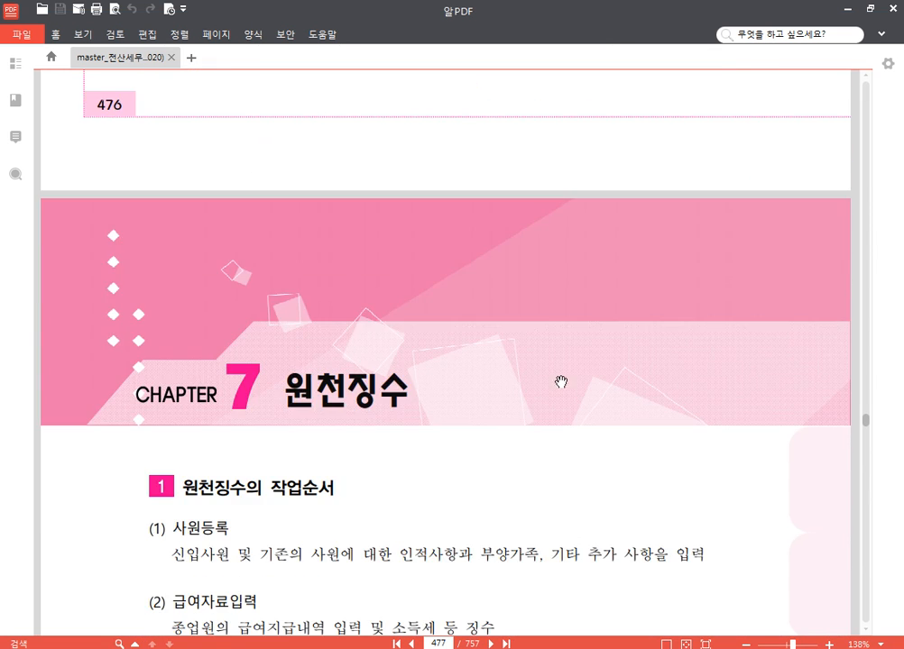
pyautogui.scroll(5, 561, 377)
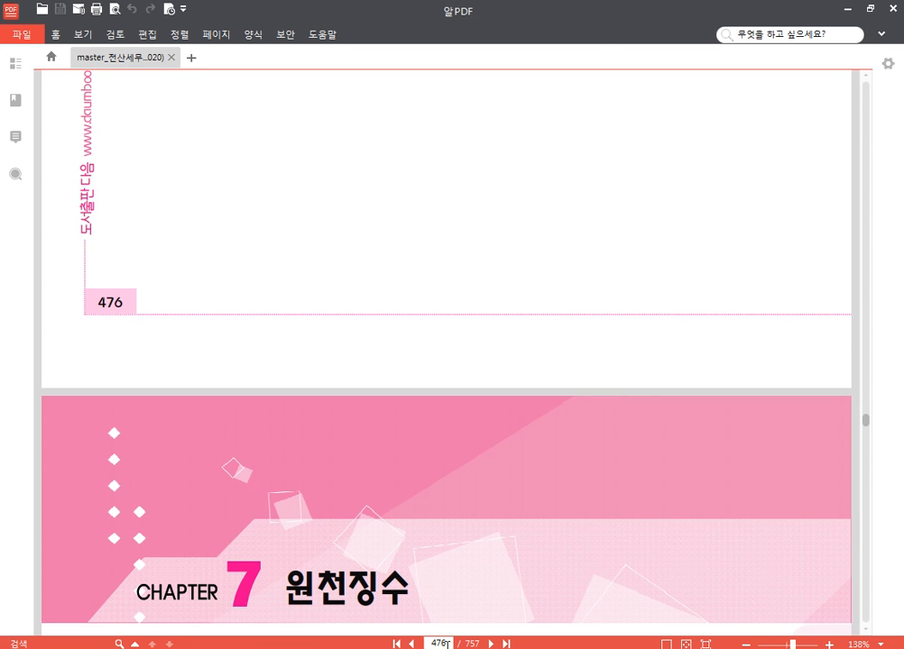
pyautogui.write('513')
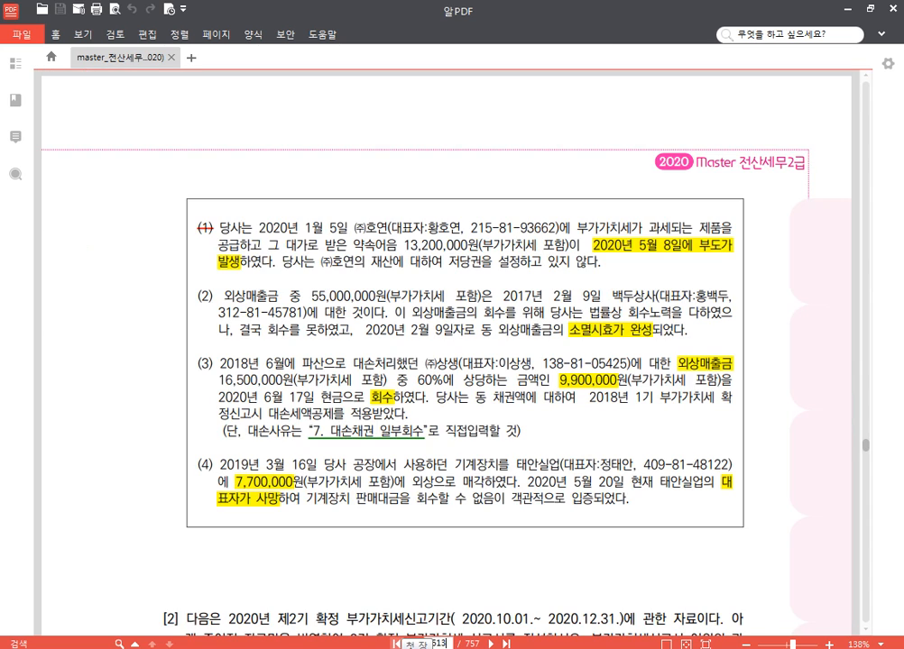
pyautogui.press('Return')
pyautogui.scroll(-5, 504, 403)
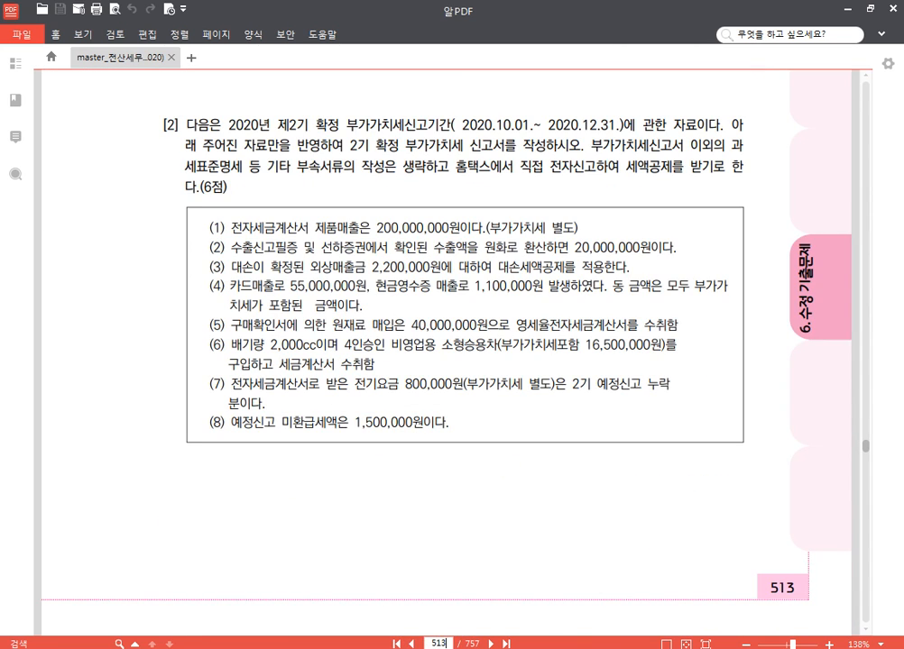
# Step: Switch to KcLep, leave the VAT return, and change the working company to 0274 (주)대흥
pyautogui.hotkey('alt', 'Tab')
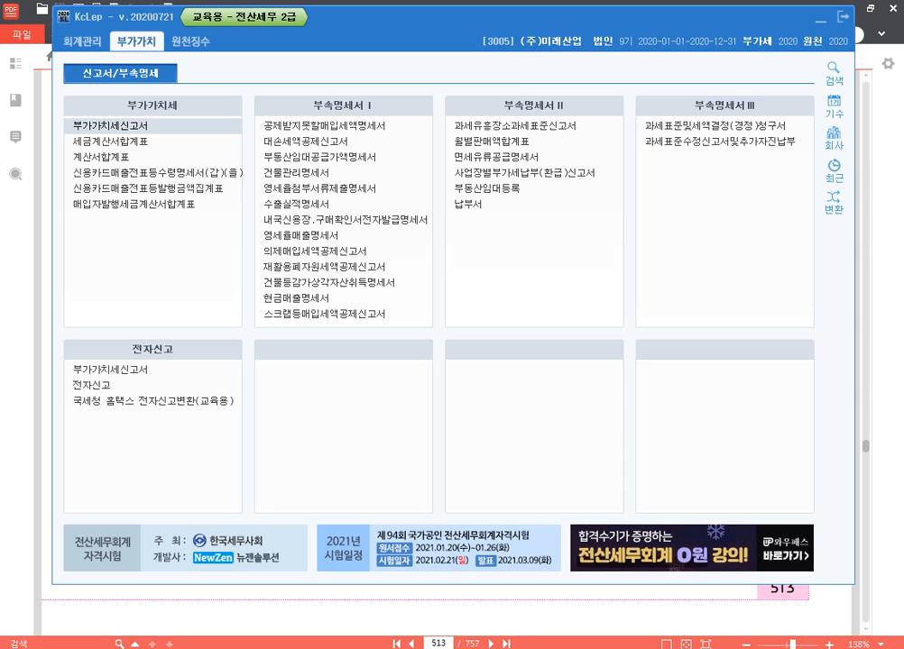
pyautogui.click(848, 112)
pyautogui.press('Escape')
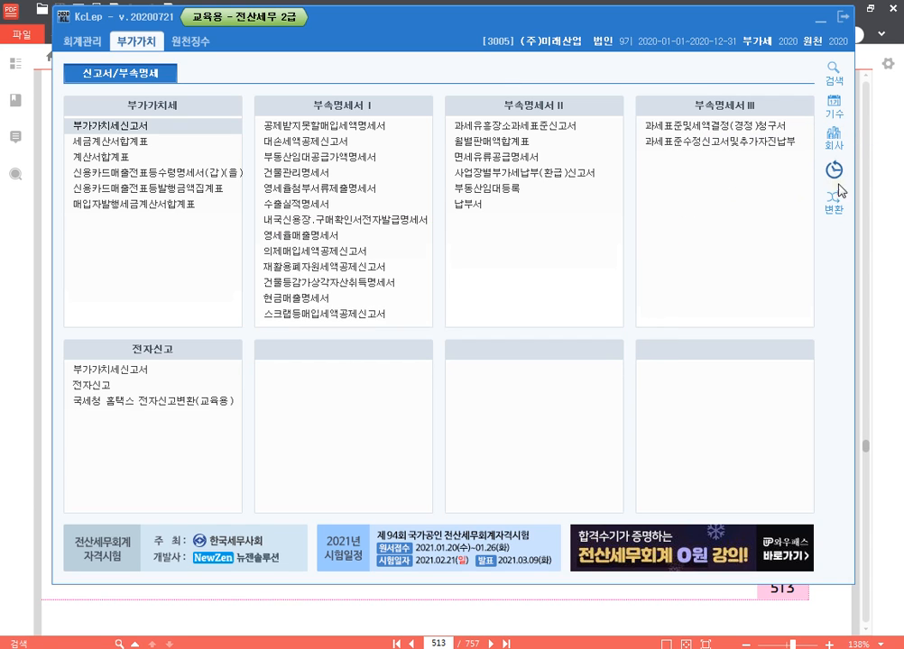
pyautogui.click(834, 137)
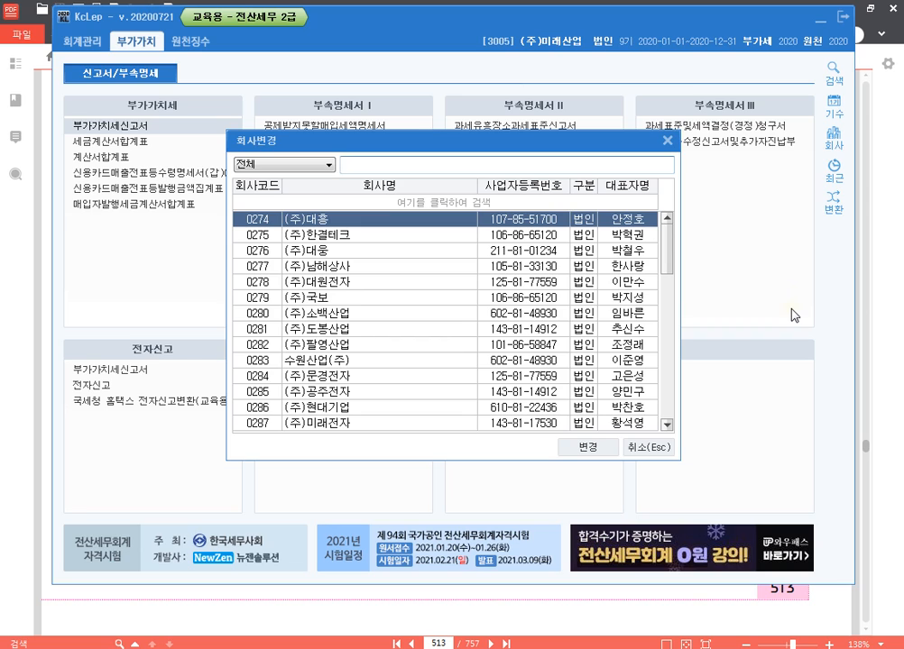
pyautogui.write('27')
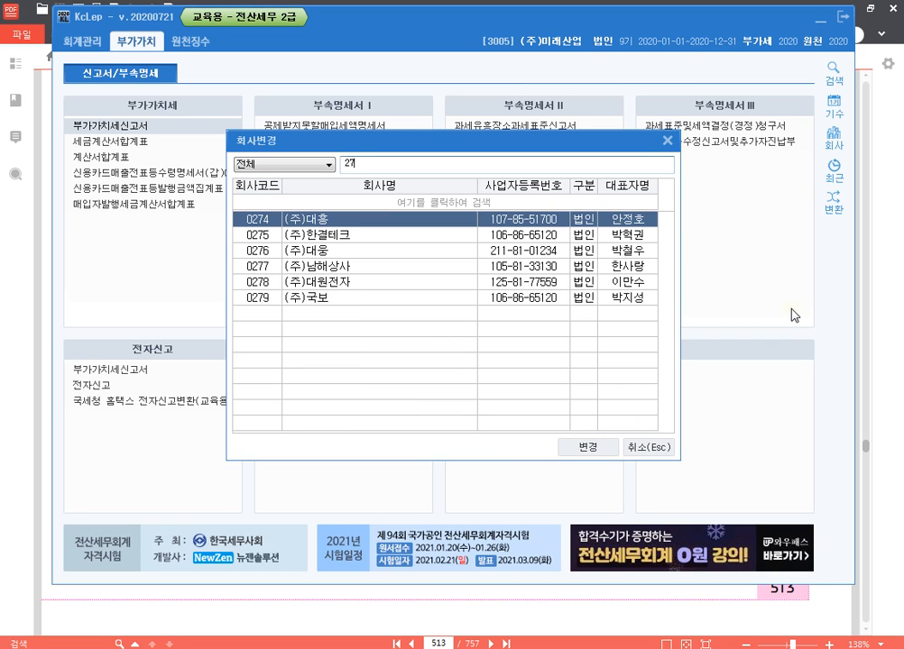
pyautogui.write('4')
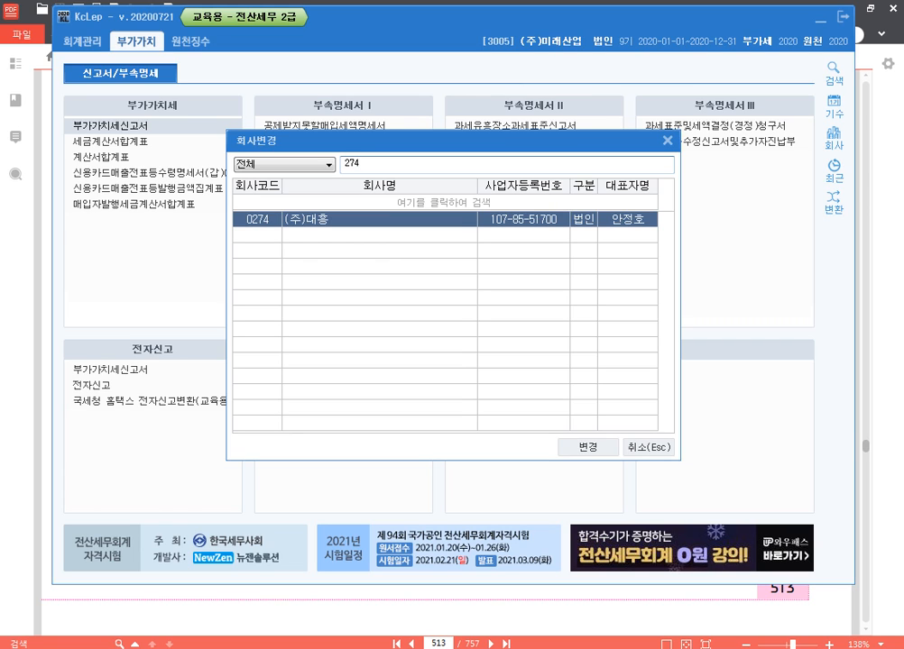
pyautogui.click(586, 447)
pyautogui.click(480, 333)
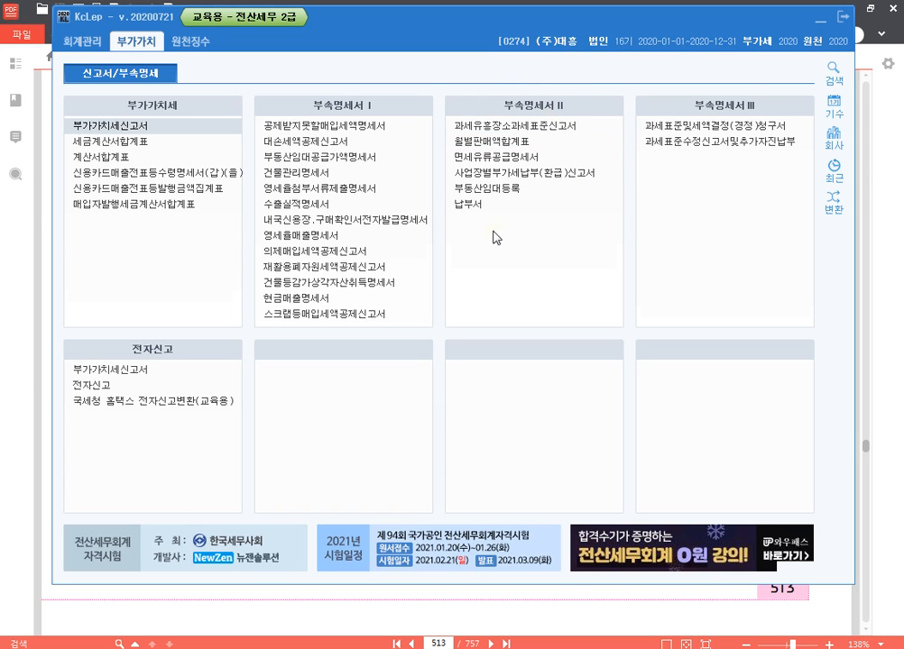
# Step: In the PDF exercise, highlight the phrase "홈택스에서 직접 전자신고" in the instructions of question [2]
pyautogui.hotkey('alt', 'Tab')
pyautogui.moveTo(512, 511); pyautogui.dragTo(500, 494)
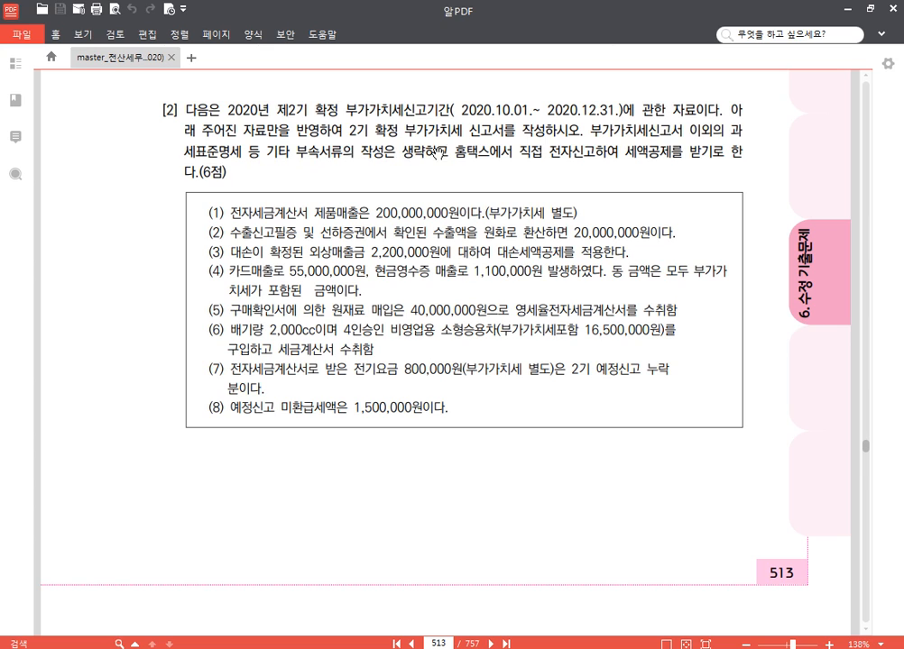
pyautogui.moveTo(454, 151); pyautogui.dragTo(594, 159)
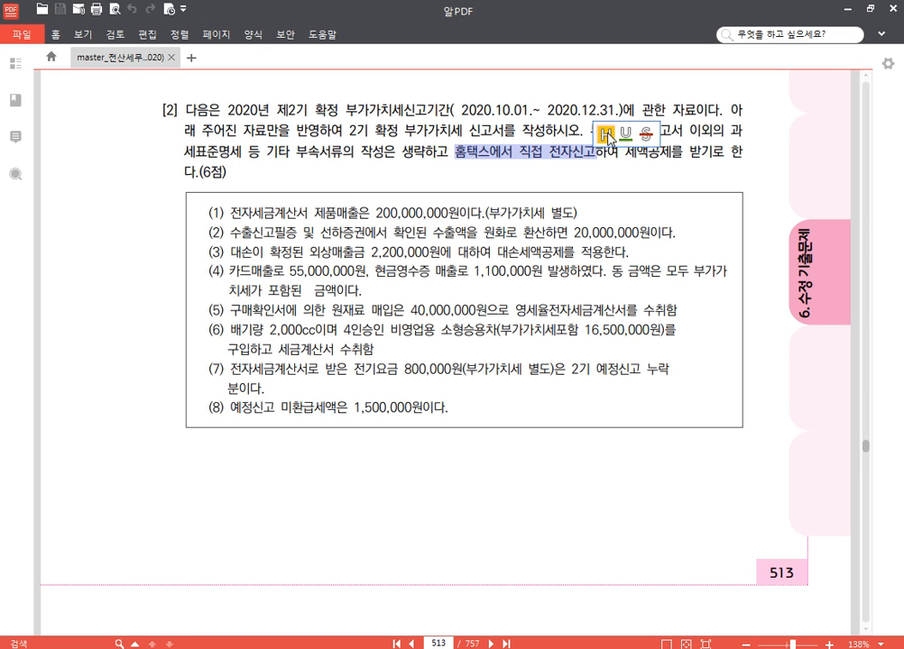
pyautogui.click(598, 133)
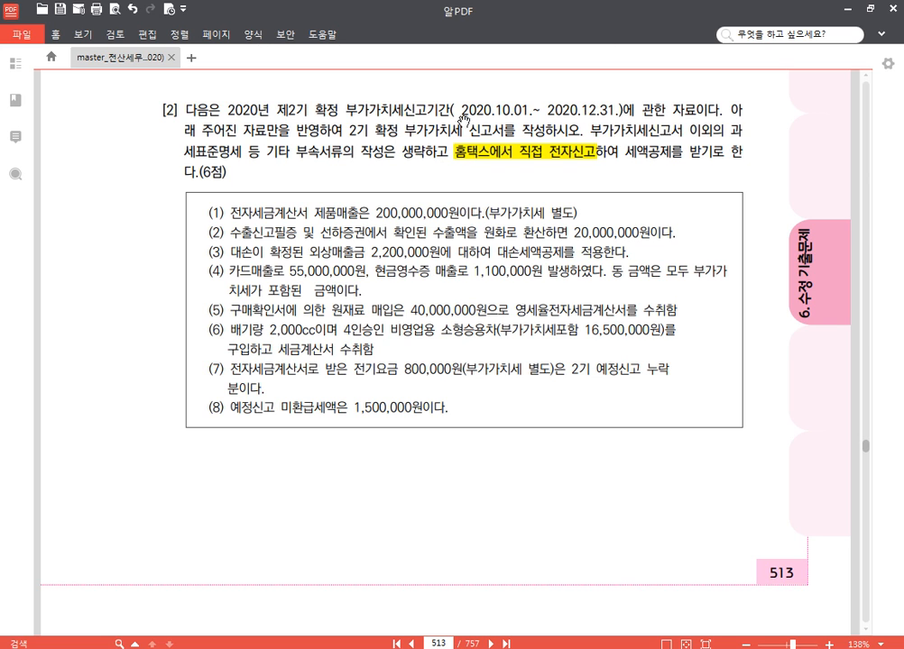
# Step: Switch to KcLep and open the 부가가치세신고서 for the period 2020-10-01 to 2020-12-31
pyautogui.moveTo(292, 646)
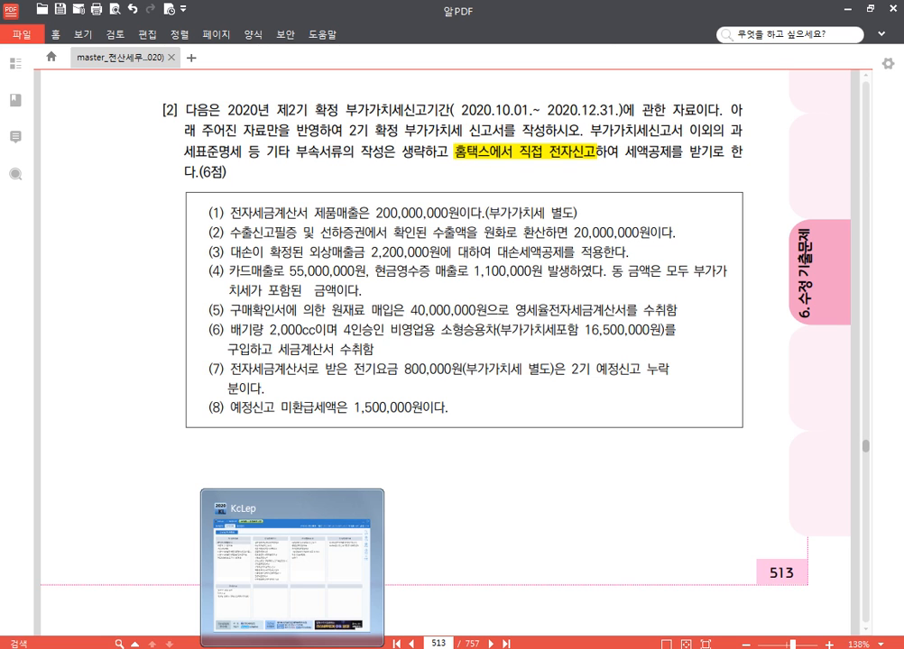
pyautogui.click(292, 563)
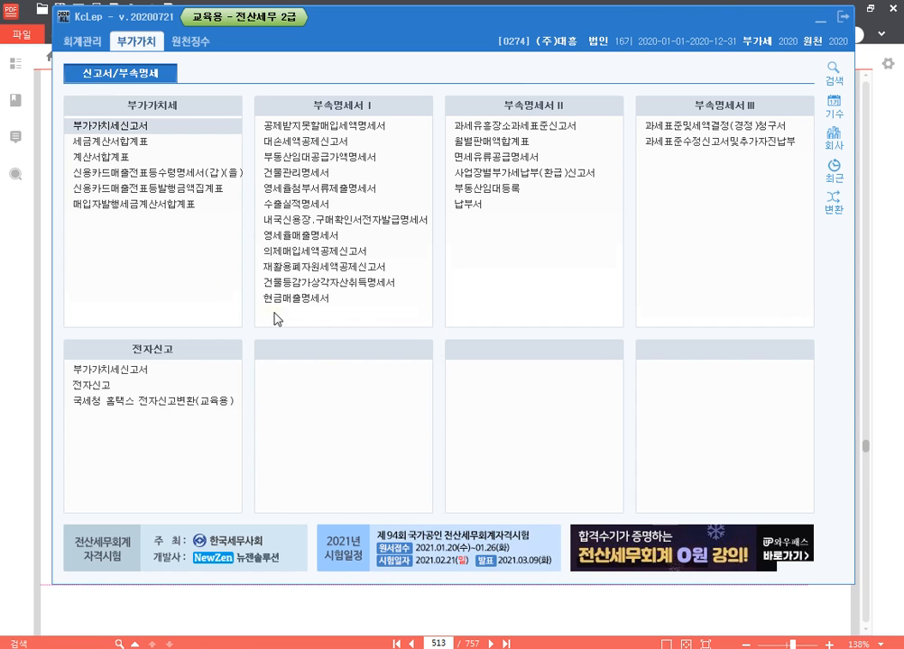
pyautogui.doubleClick(144, 128)
pyautogui.write('10')
pyautogui.press('Return')
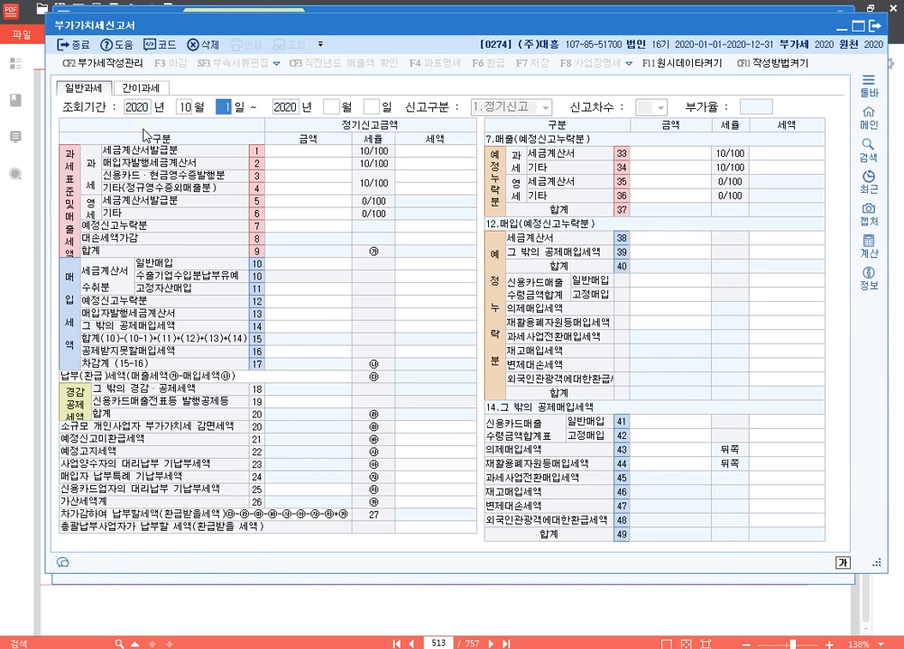
pyautogui.press('Return')
pyautogui.write('12')
pyautogui.press('Return')
pyautogui.press('Return')
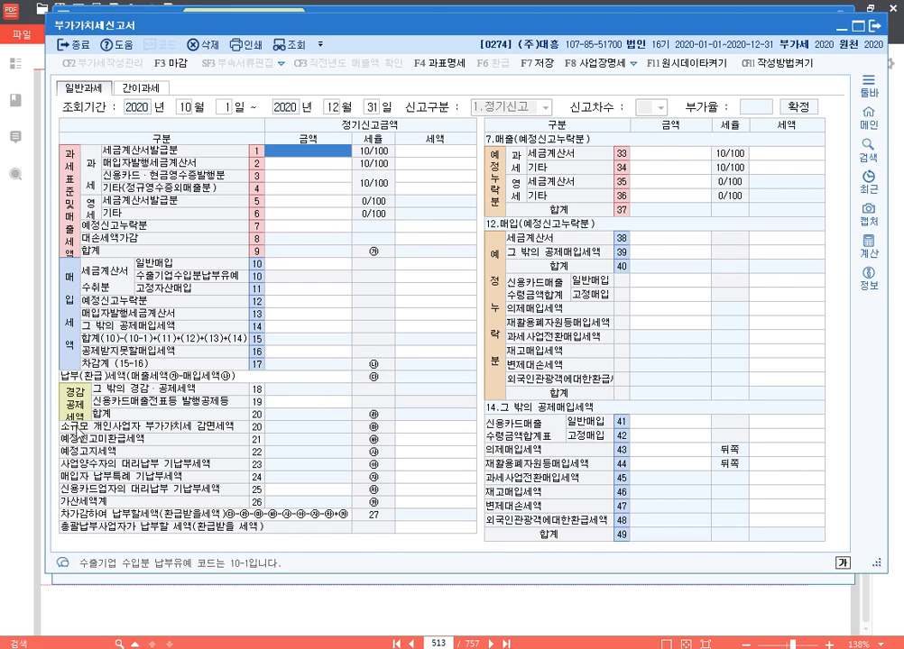
# Step: Enter 10,000 as the 전자신고세액공제 (line 54) under 그 밖의 경감·공제세액, and return to the PDF exercise
pyautogui.click(300, 403)
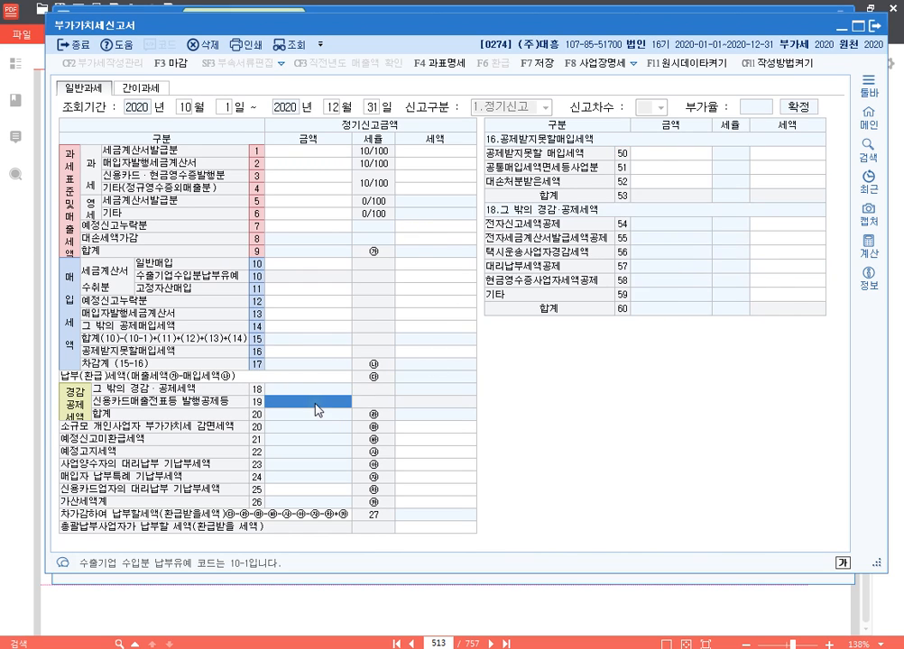
pyautogui.click(785, 226)
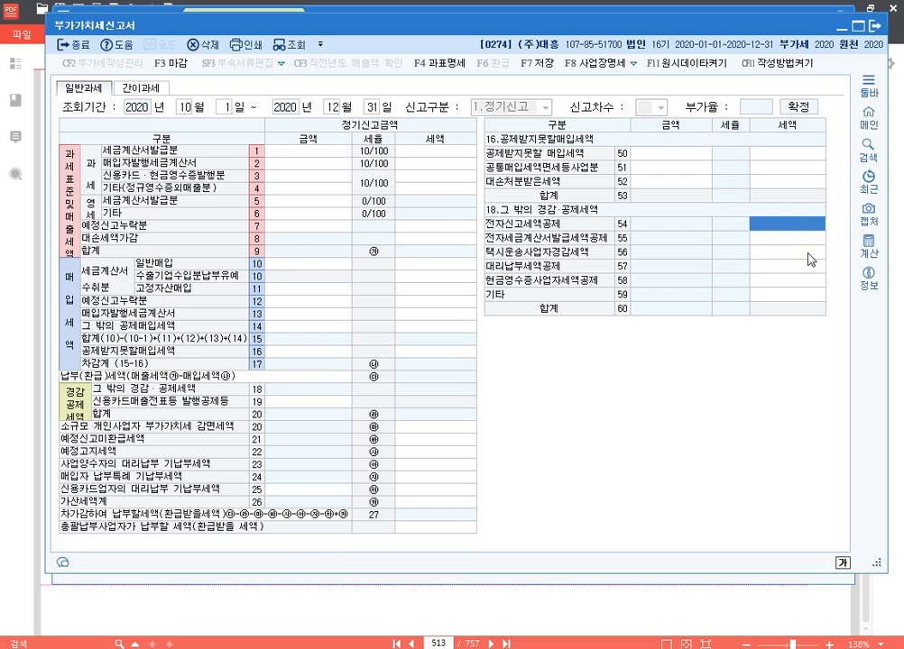
pyautogui.write('100000')
pyautogui.press('Return')
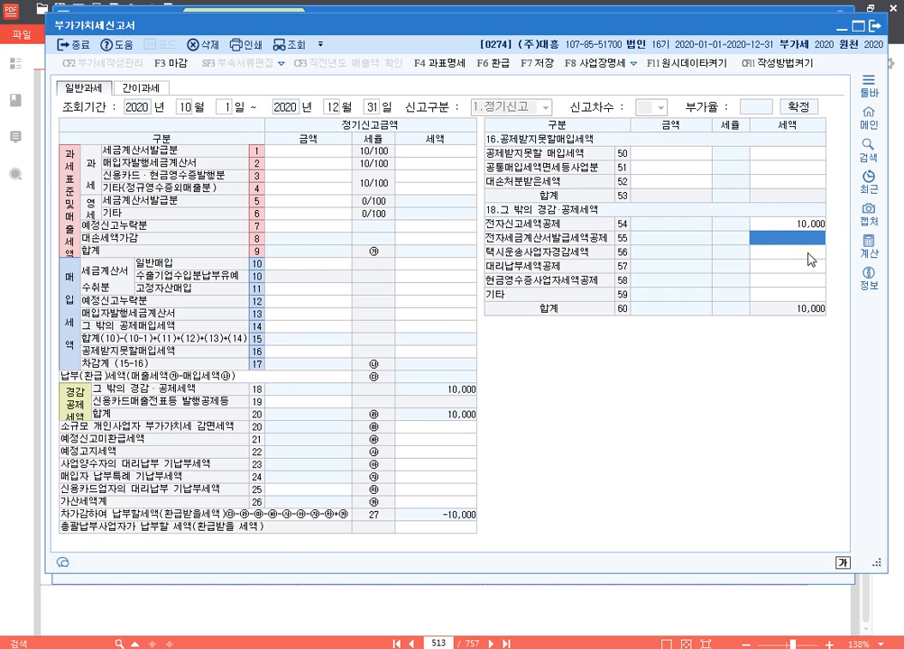
pyautogui.press('Up')
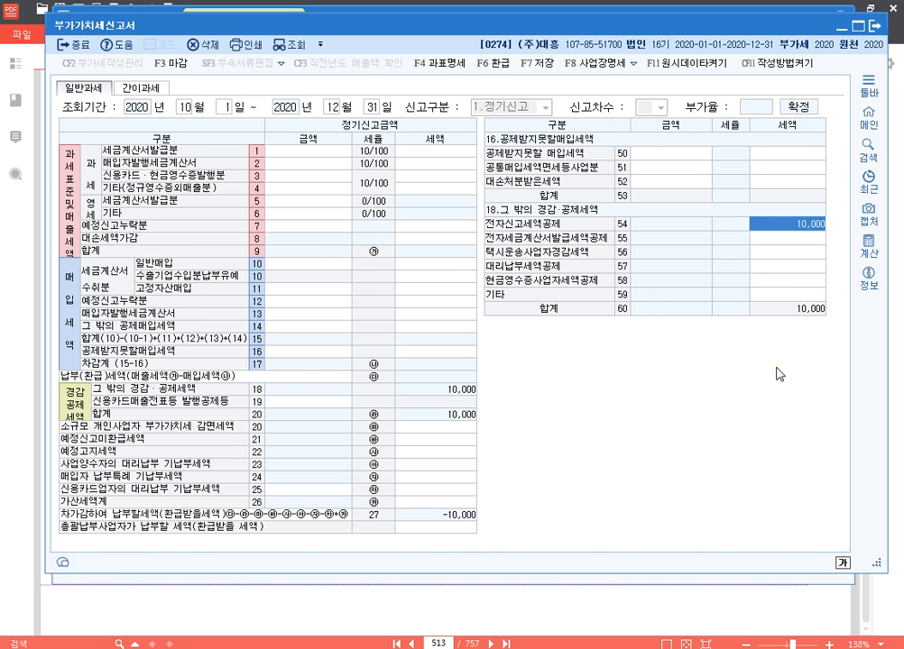
pyautogui.click(736, 599)
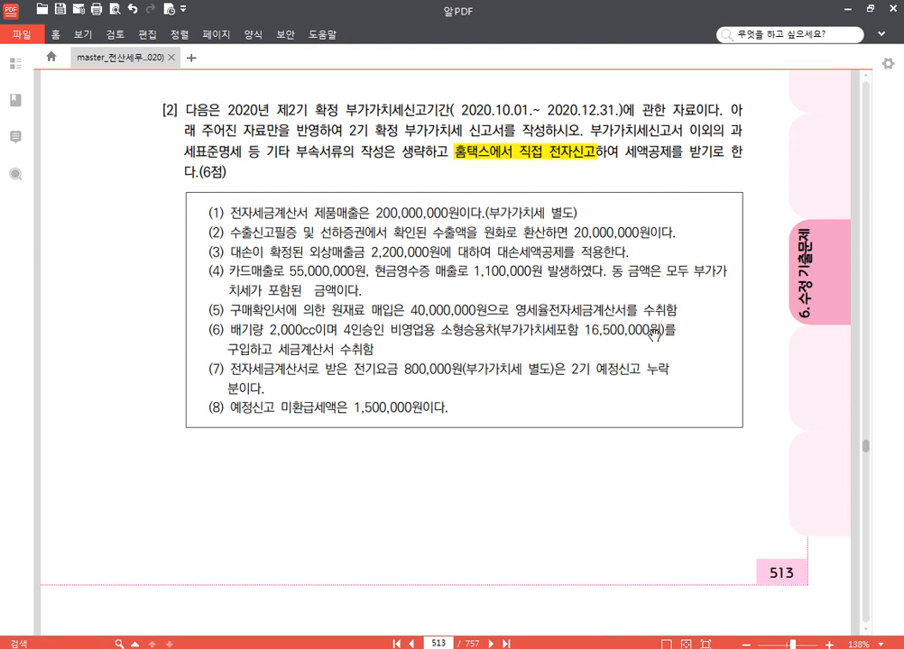
# Step: In KcLep, enter 200,000,000 as the 과세 세금계산서발급분 amount (line 1) of the VAT return, and return to the PDF exercise
pyautogui.click(484, 648)
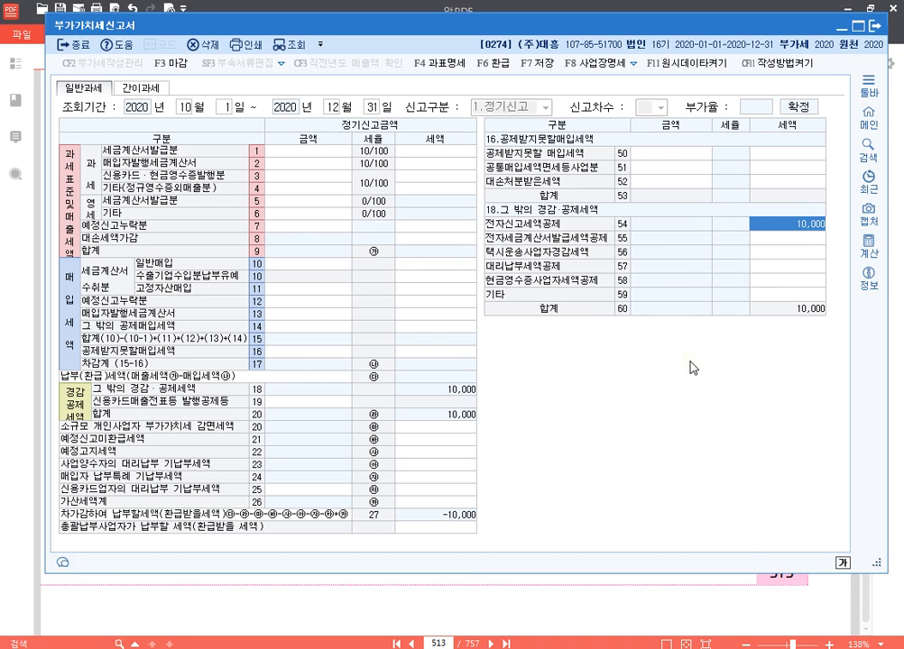
pyautogui.click(668, 606)
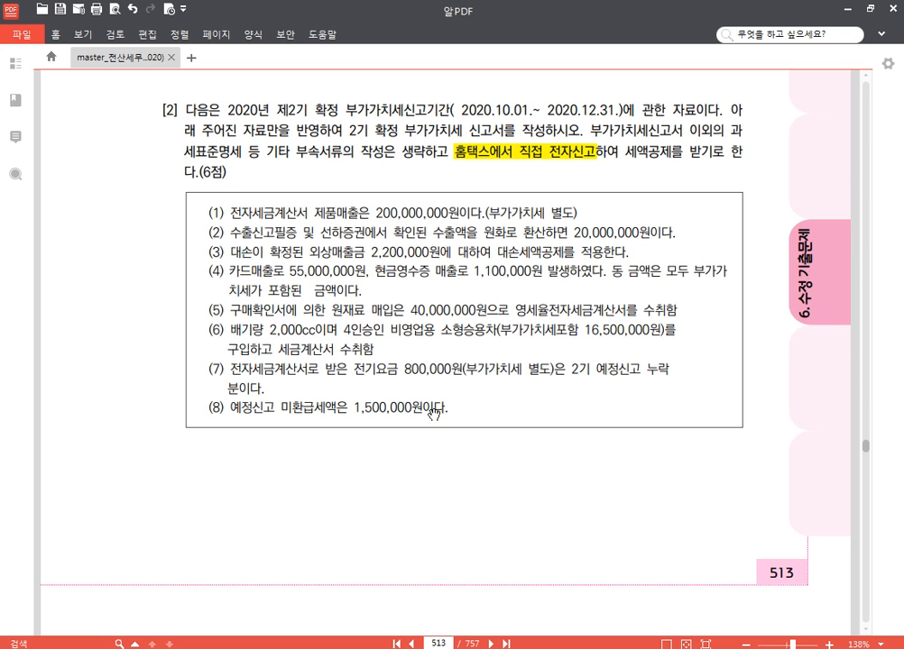
pyautogui.click(437, 648)
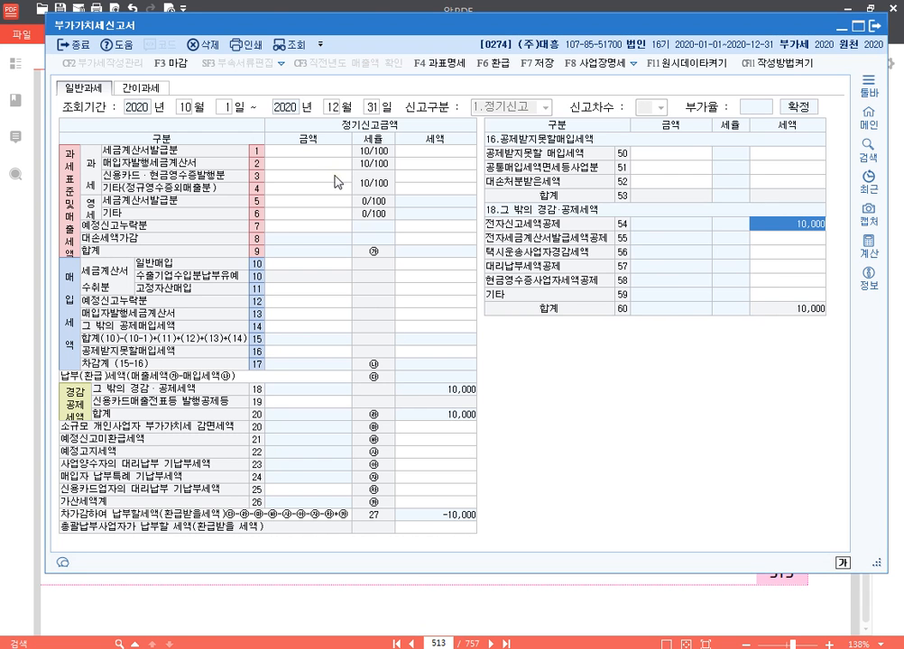
pyautogui.click(313, 154)
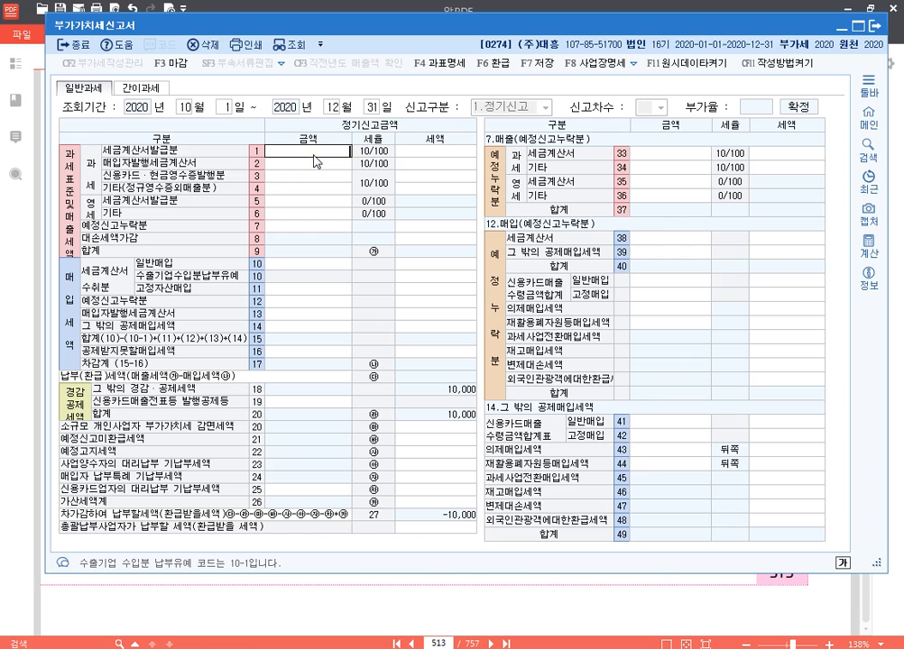
pyautogui.write('200,000')
pyautogui.press('Return')
pyautogui.press('Left')
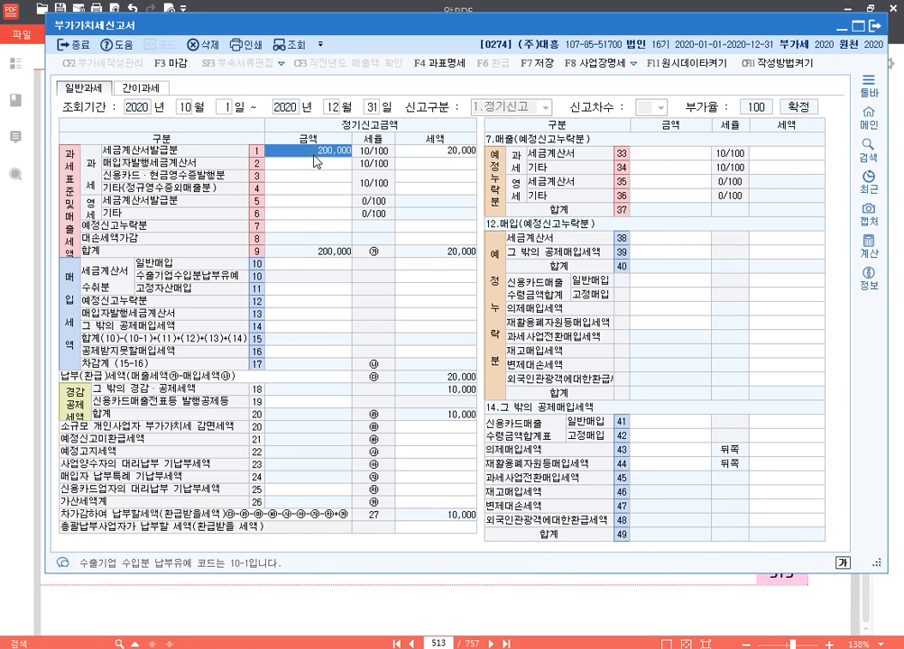
pyautogui.write('200,000,000')
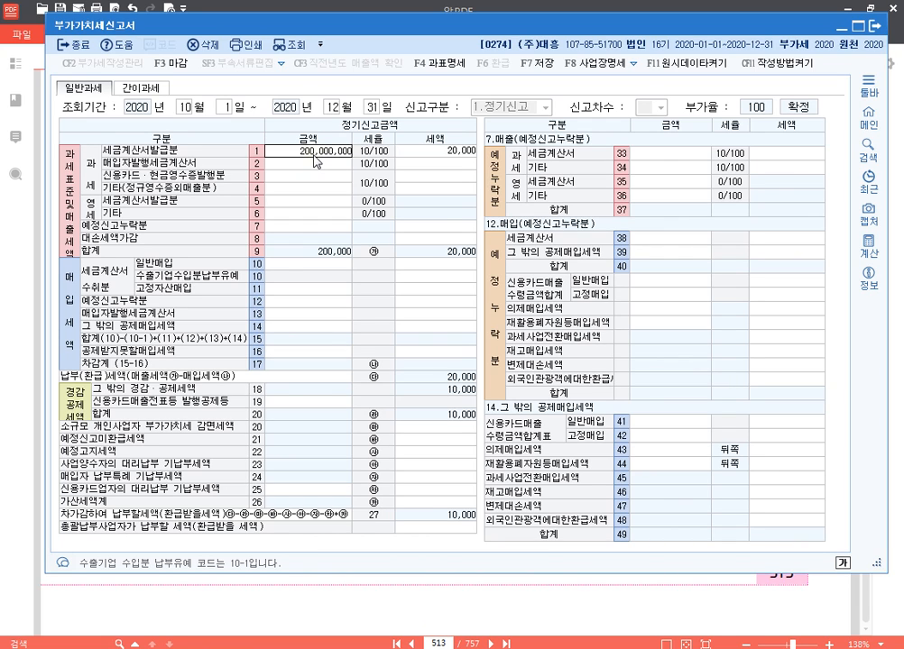
pyautogui.press('Return')
pyautogui.press('Left')
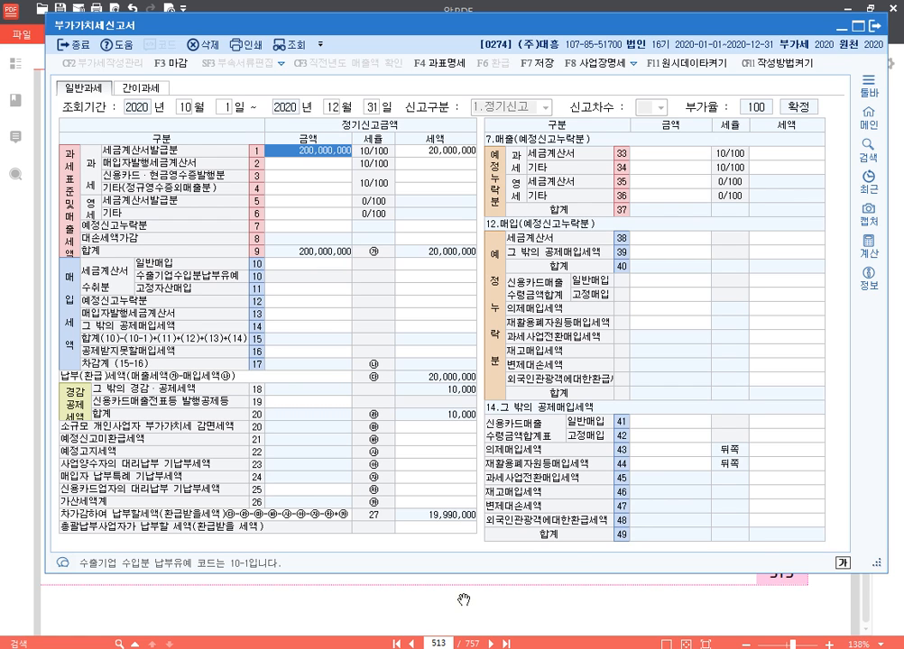
pyautogui.click(464, 600)
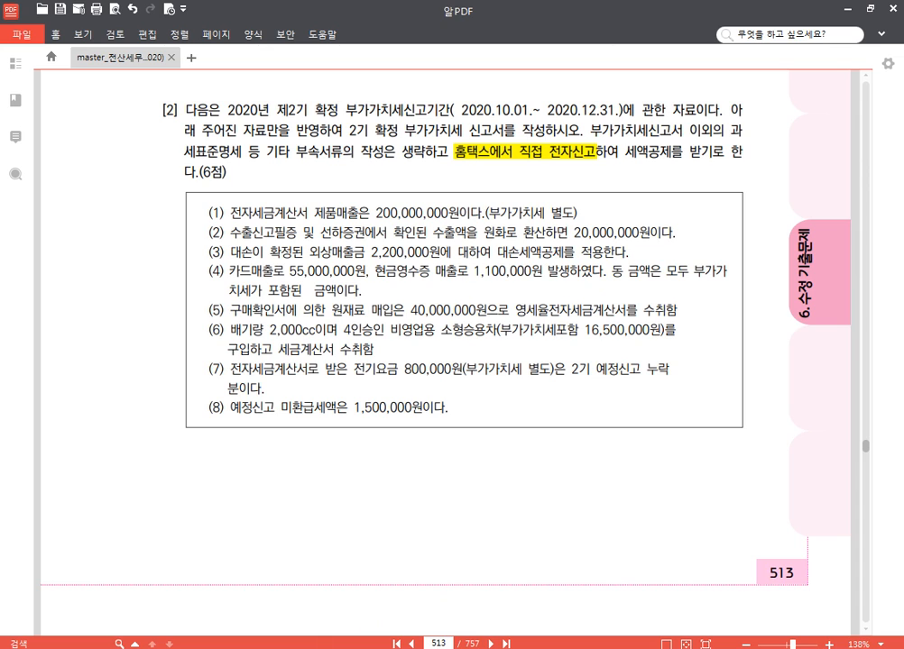
# Step: Switch to KcLep, enter 20,000,000 as the 영세 기타 amount (line 6), and return to the PDF exercise
pyautogui.hotkey('alt', 'Tab')
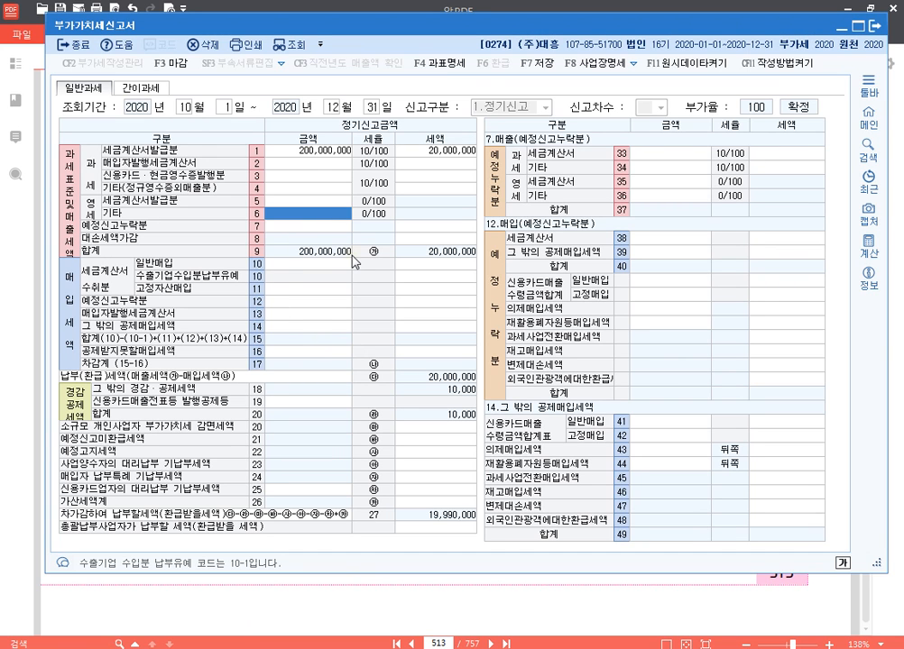
pyautogui.write('20000000')
pyautogui.press('Return')
pyautogui.click(442, 602)
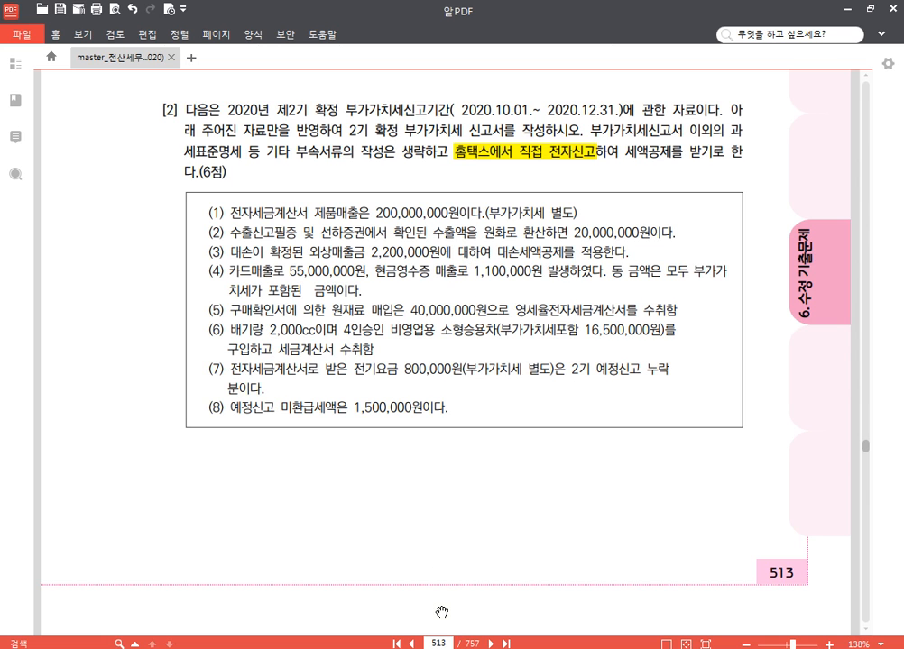
# Step: Switch to KcLep, enter -200,000 as the 대손세액가감 tax (line 8), and return to the PDF exercise
pyautogui.hotkey('alt', 'Tab')
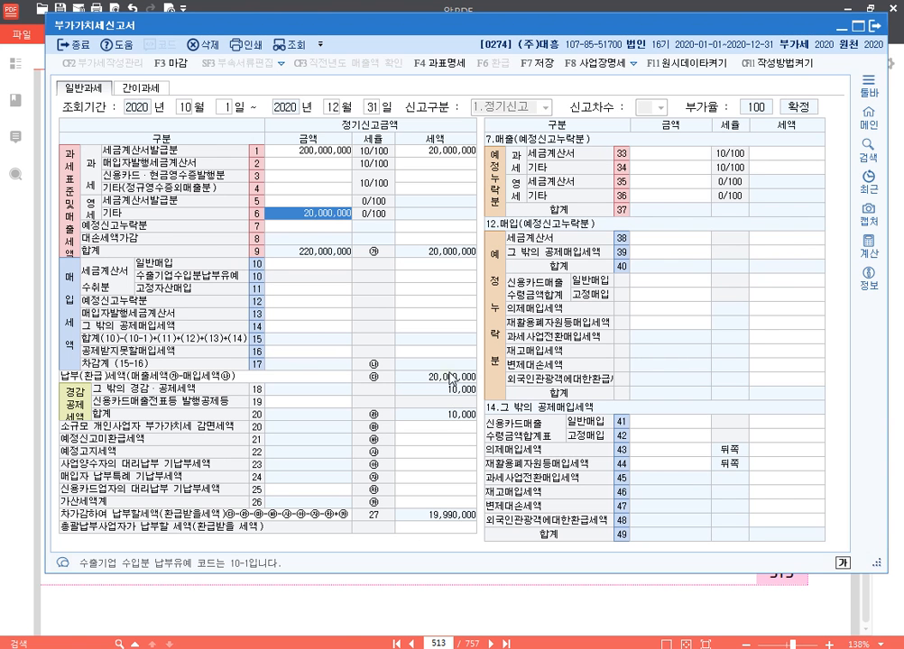
pyautogui.click(441, 239)
pyautogui.write('-200000')
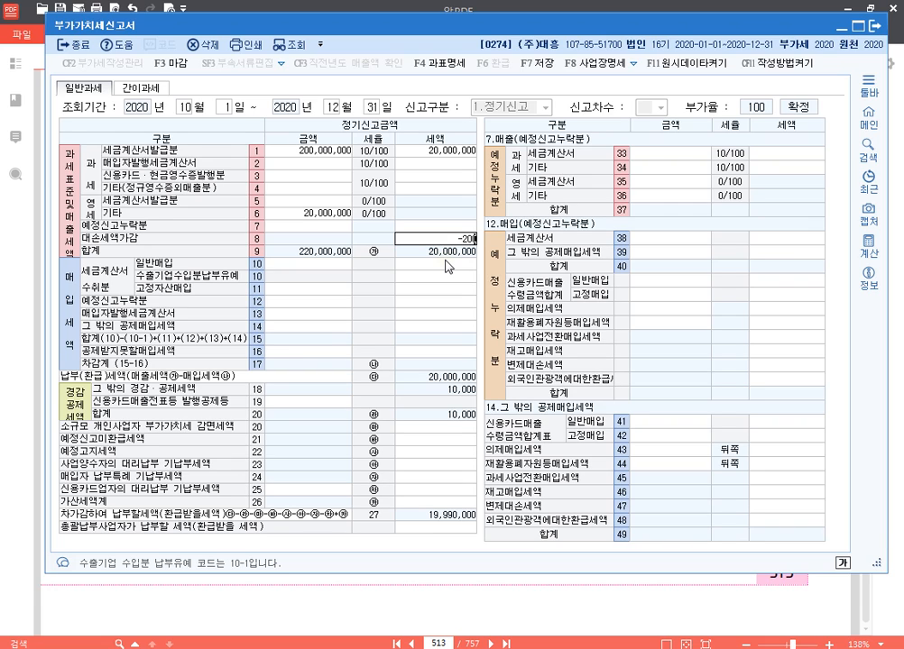
pyautogui.press('Return')
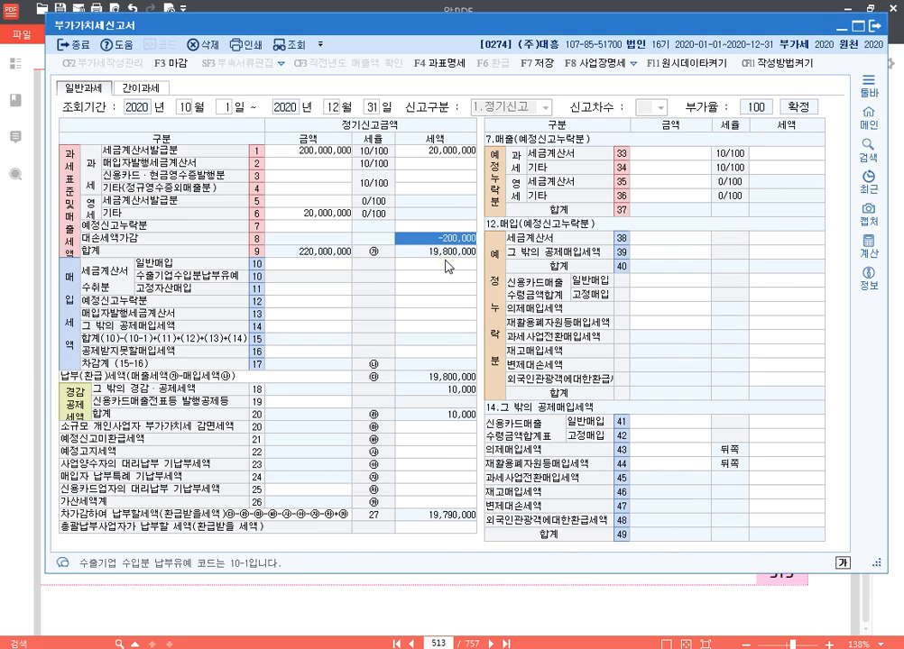
pyautogui.click(539, 611)
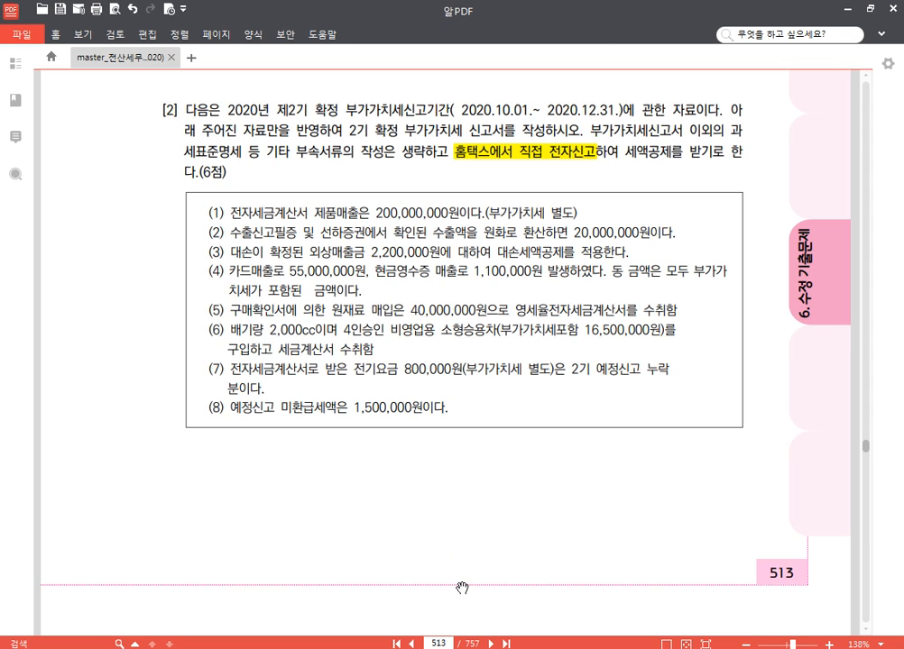
# Step: Switch to KcLep and enter 51,000,000 as the 신용카드·현금영수증발행분 amount (line 3)
pyautogui.hotkey('alt', 'Tab')
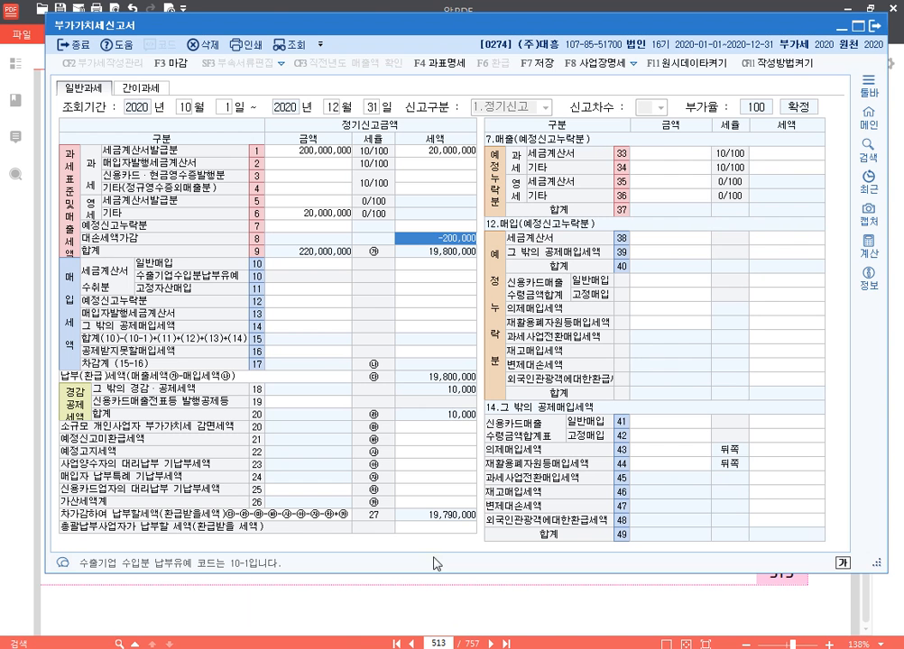
pyautogui.click(314, 176)
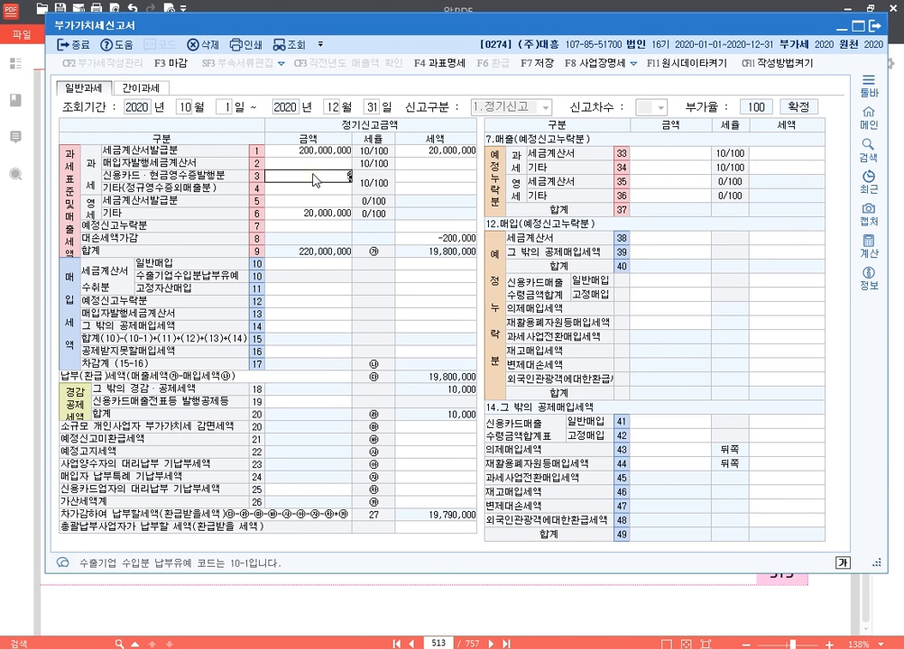
pyautogui.write('51,000,000')
pyautogui.press('Return')
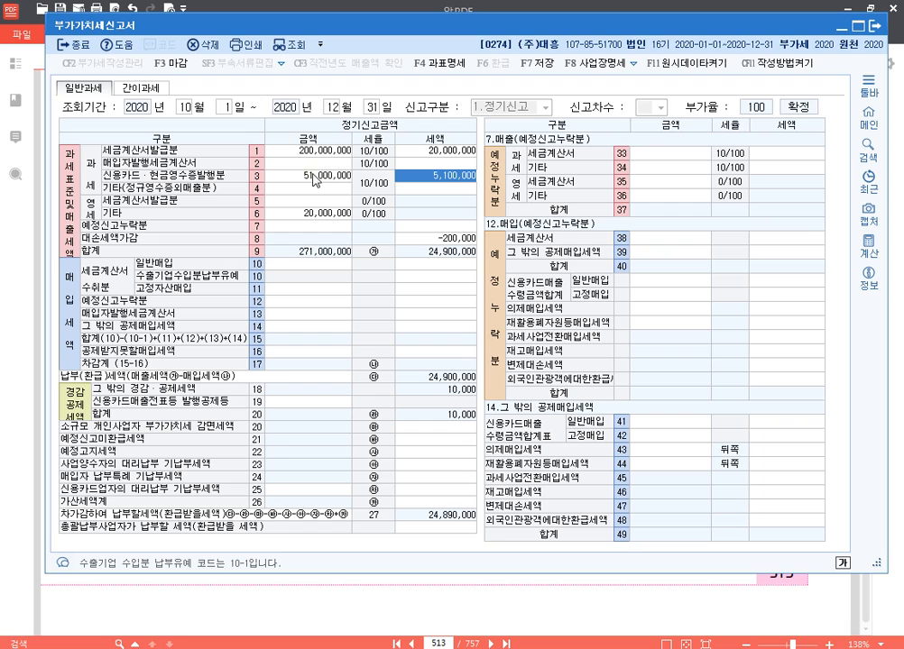
pyautogui.click(314, 178)
pyautogui.click(426, 185)
# Step: Enter 56,100,000 as the 신용카드매출전표등 발행공제등 amount (line 19), compare it with line 3, and return to the PDF exercise
pyautogui.click(320, 402)
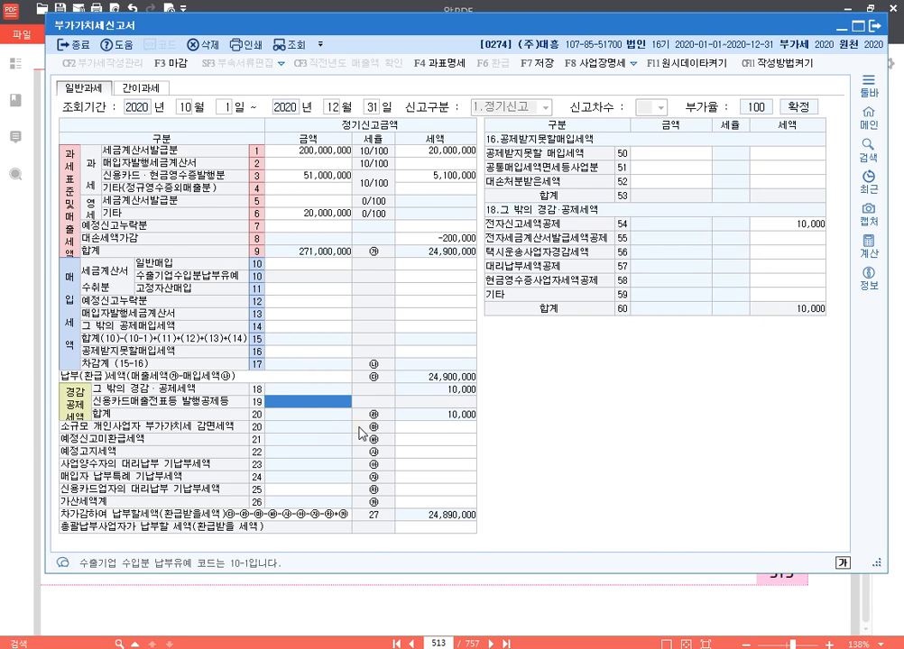
pyautogui.write('56100000')
pyautogui.press('Return')
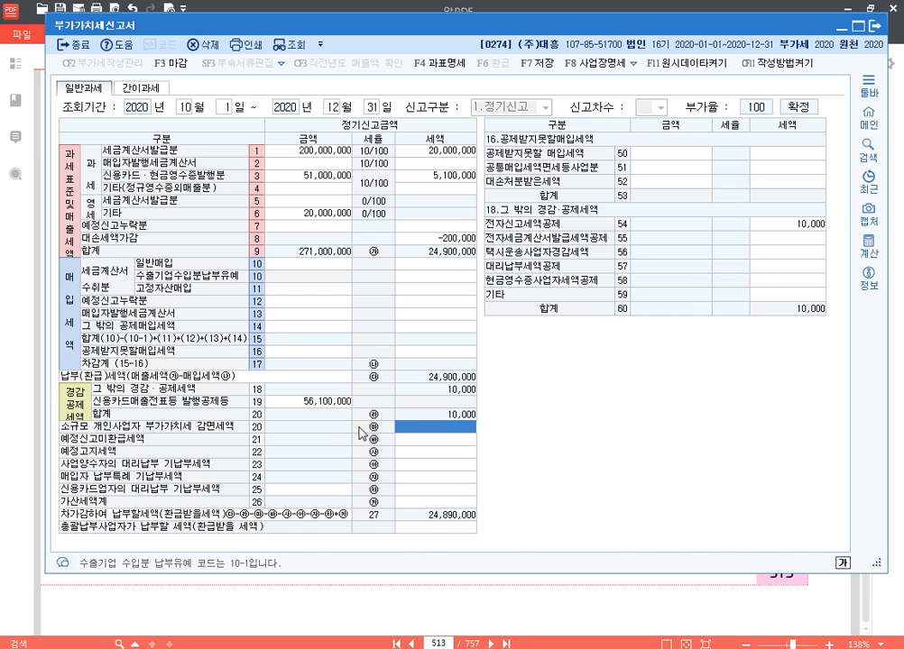
pyautogui.press('Up')
pyautogui.click(271, 313)
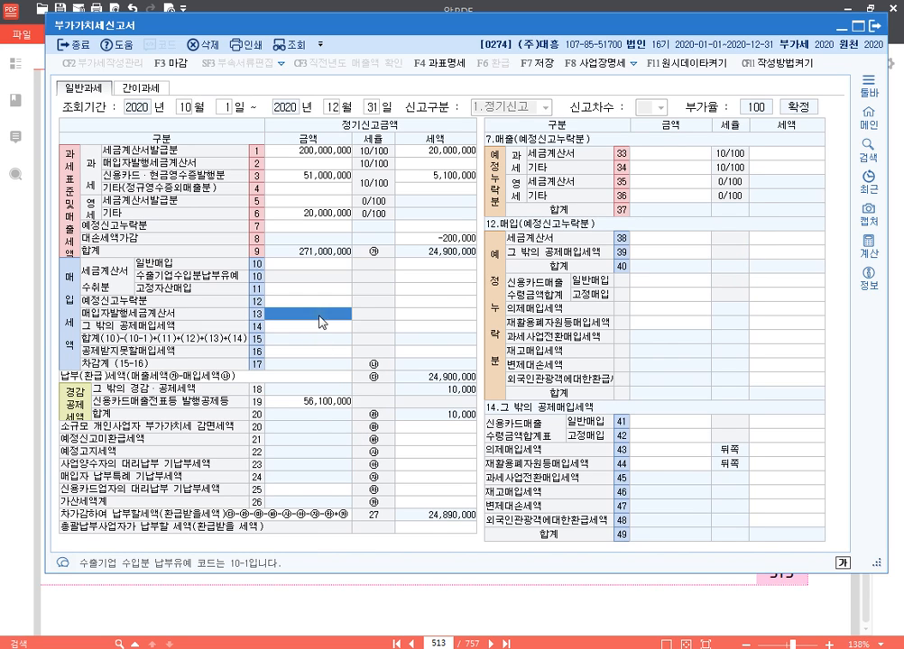
pyautogui.click(298, 405)
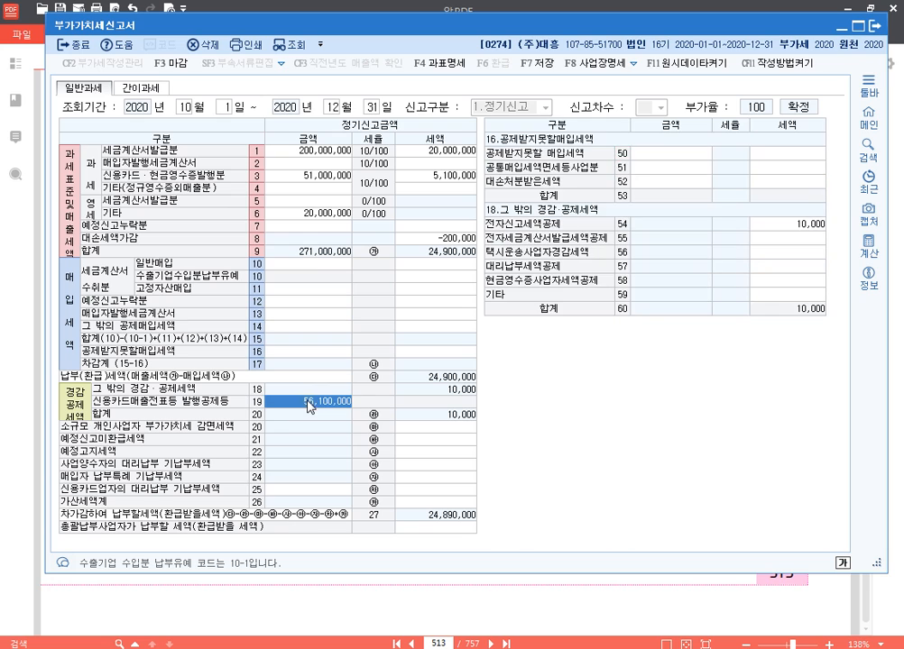
pyautogui.click(327, 181)
pyautogui.press('Return')
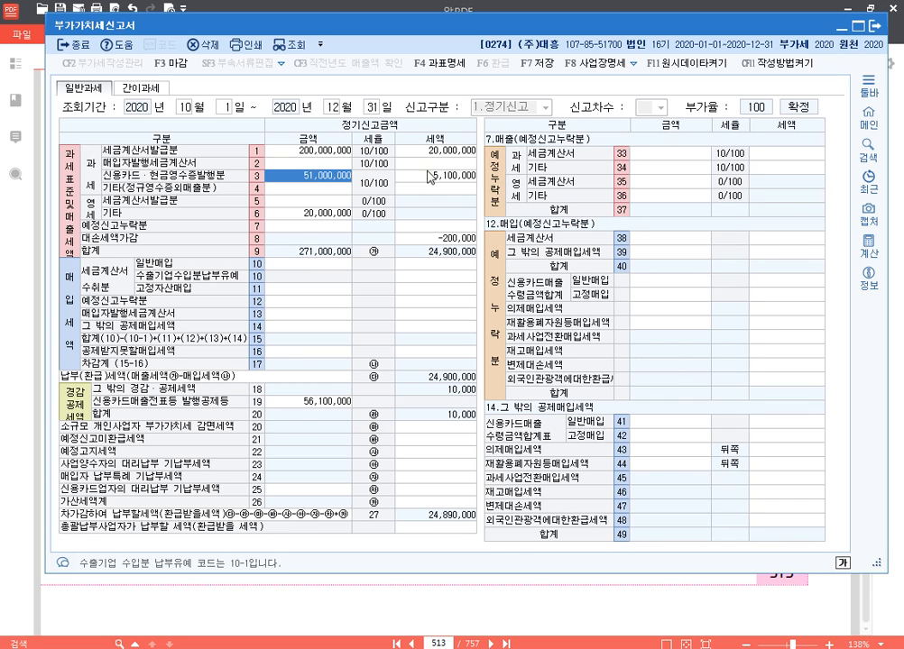
pyautogui.click(311, 400)
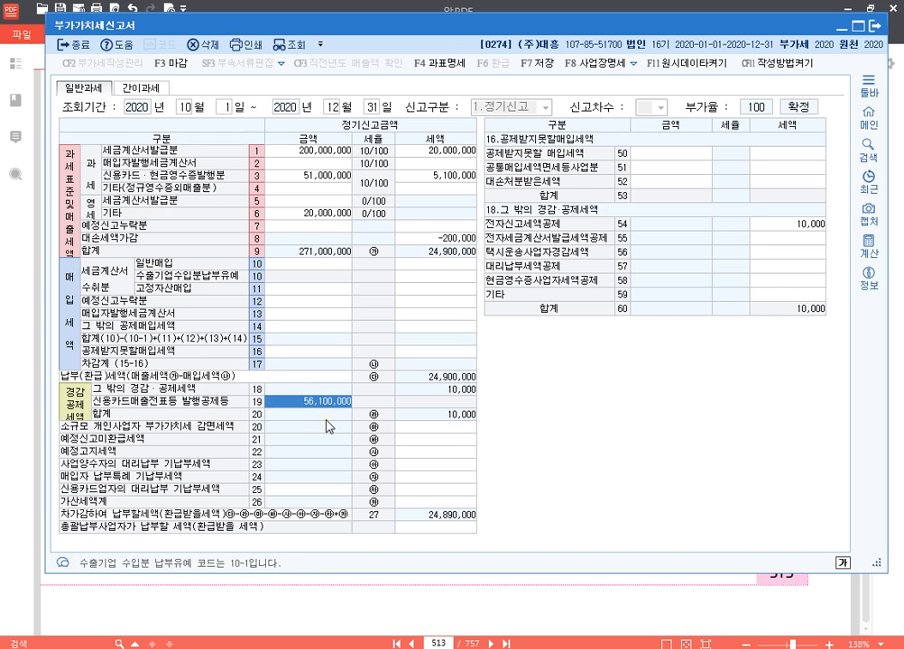
pyautogui.click(553, 602)
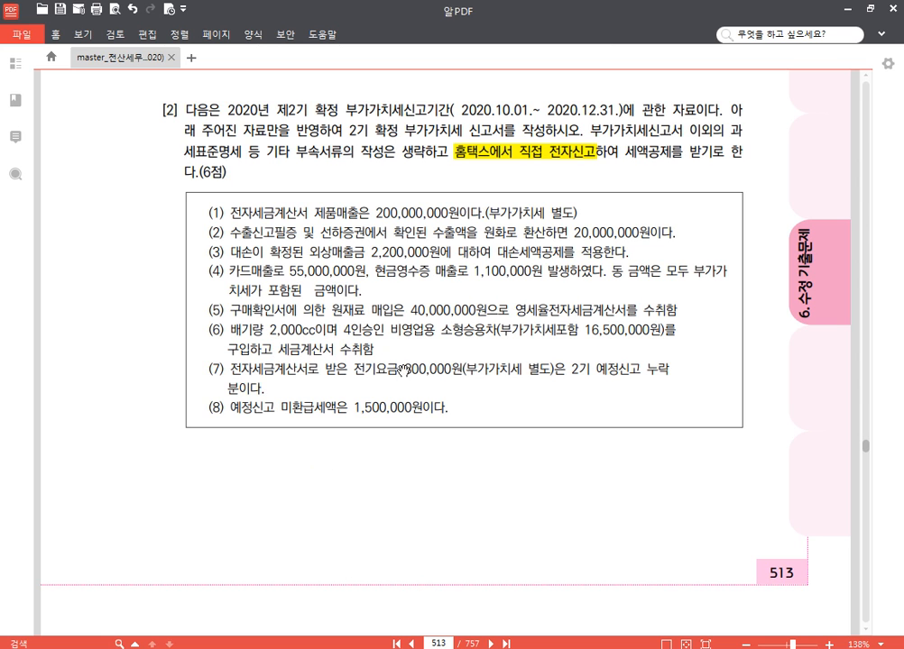
# Step: Switch to KcLep, enter 40,000,000 as the 세금계산서수취분 일반매입 amount (line 10), and return to the PDF exercise
pyautogui.hotkey('alt', 'Tab')
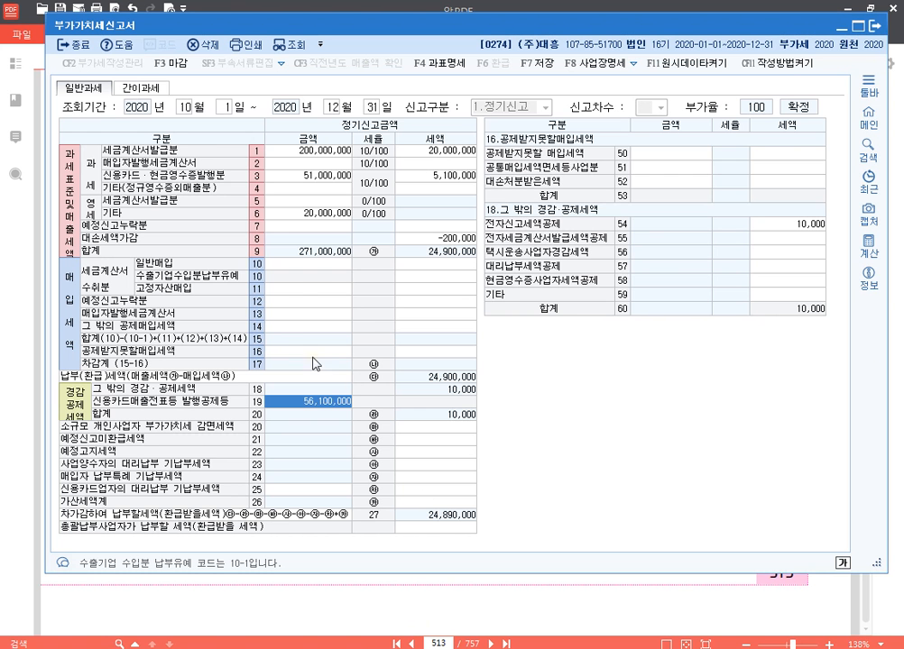
pyautogui.click(313, 264)
pyautogui.write('40000000')
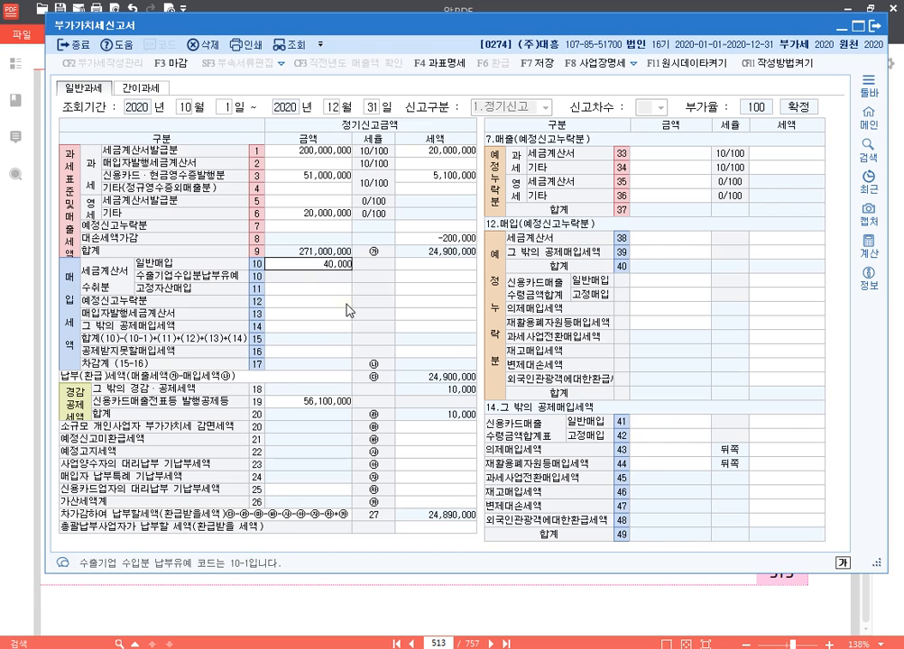
pyautogui.press('Return')
pyautogui.press('Up')
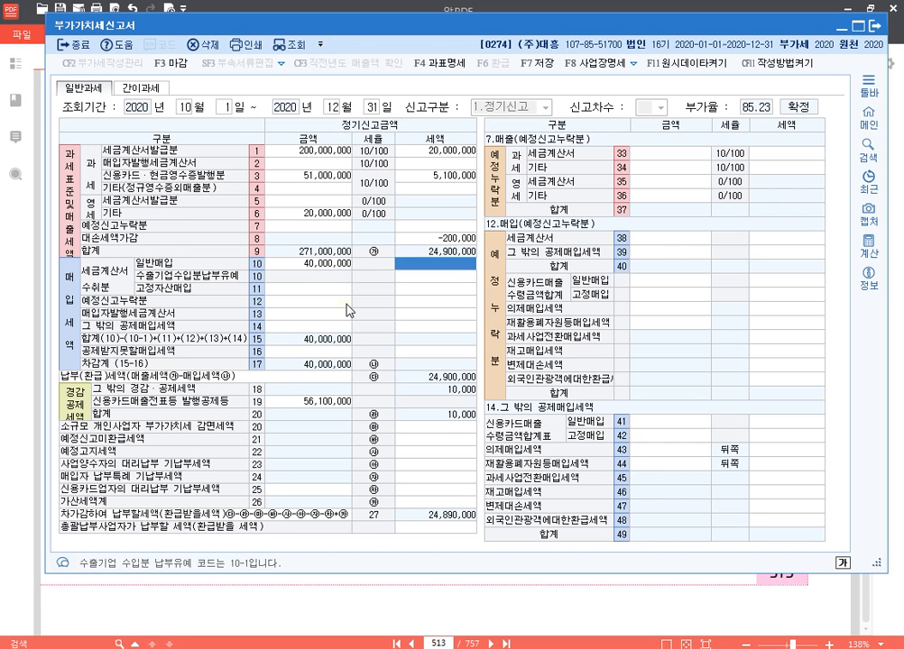
pyautogui.press('Left')
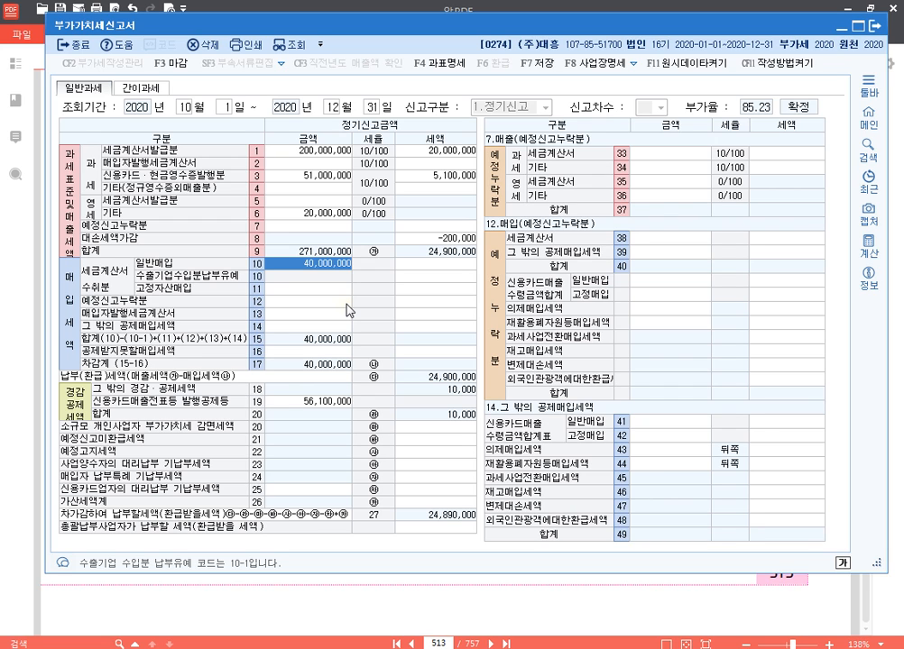
pyautogui.click(516, 603)
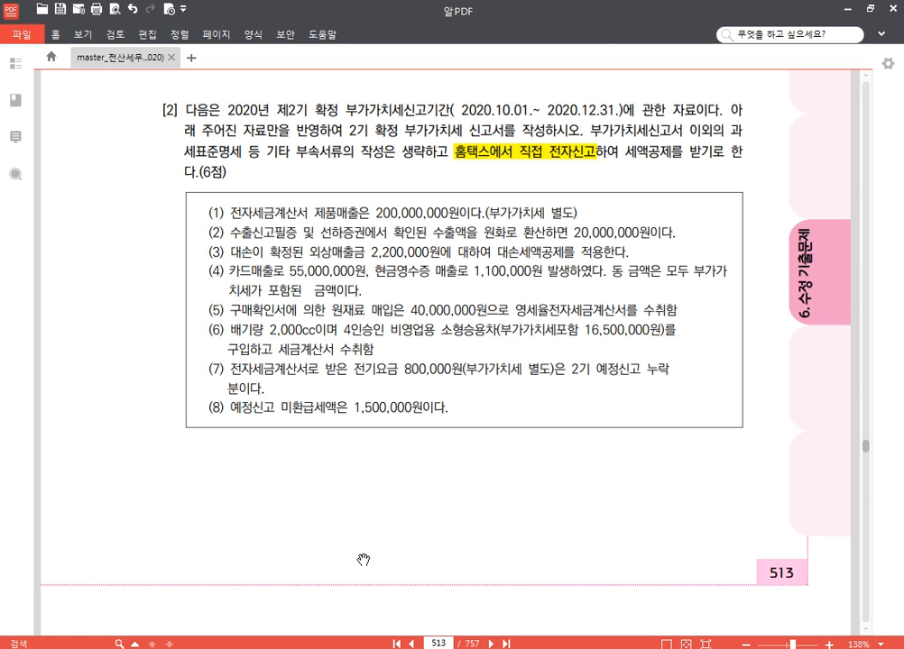
# Step: Switch to KcLep and enter 15,000,000 as the amount and 1,500,000 as the tax for 고정자산매입 (line 11)
pyautogui.hotkey('alt', 'Tab')
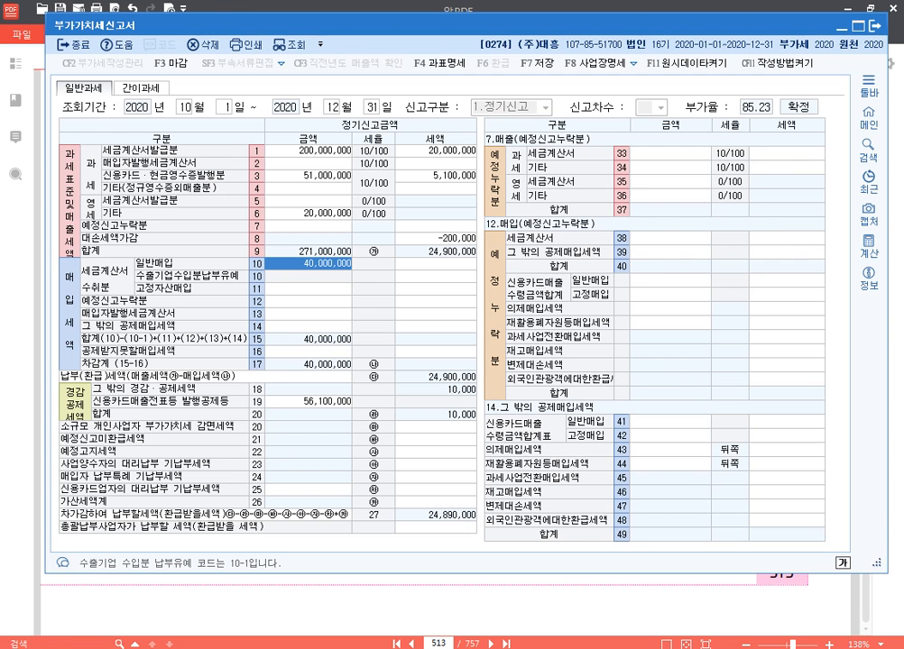
pyautogui.click(326, 289)
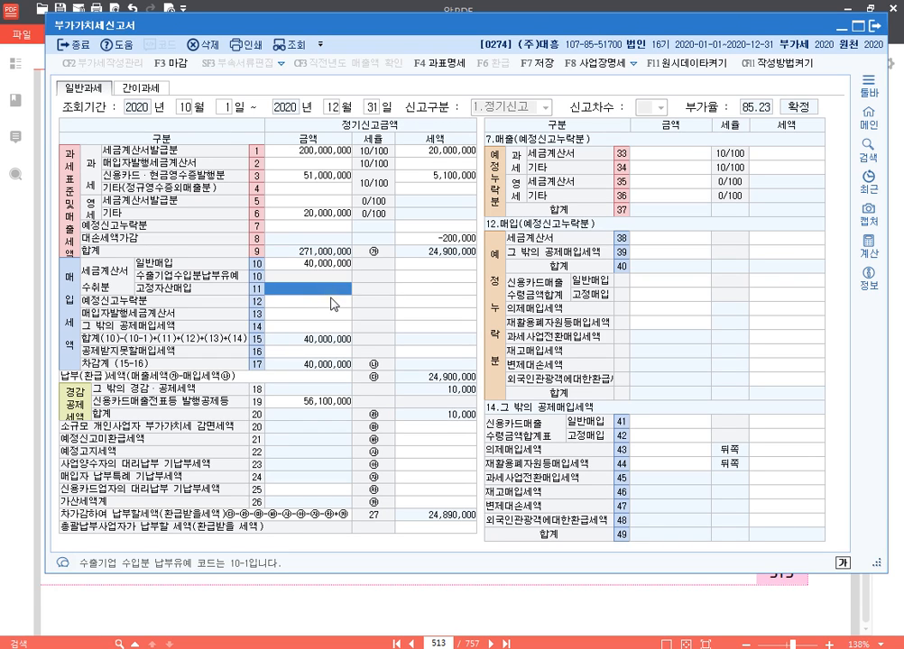
pyautogui.write('15')
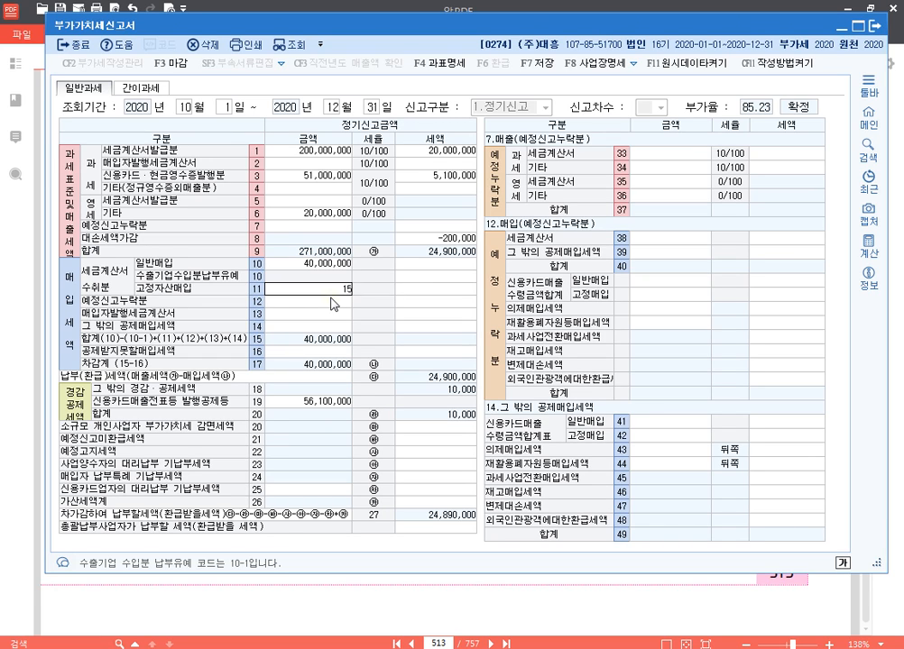
pyautogui.write(',000,000')
pyautogui.press('Return')
pyautogui.write('1500000')
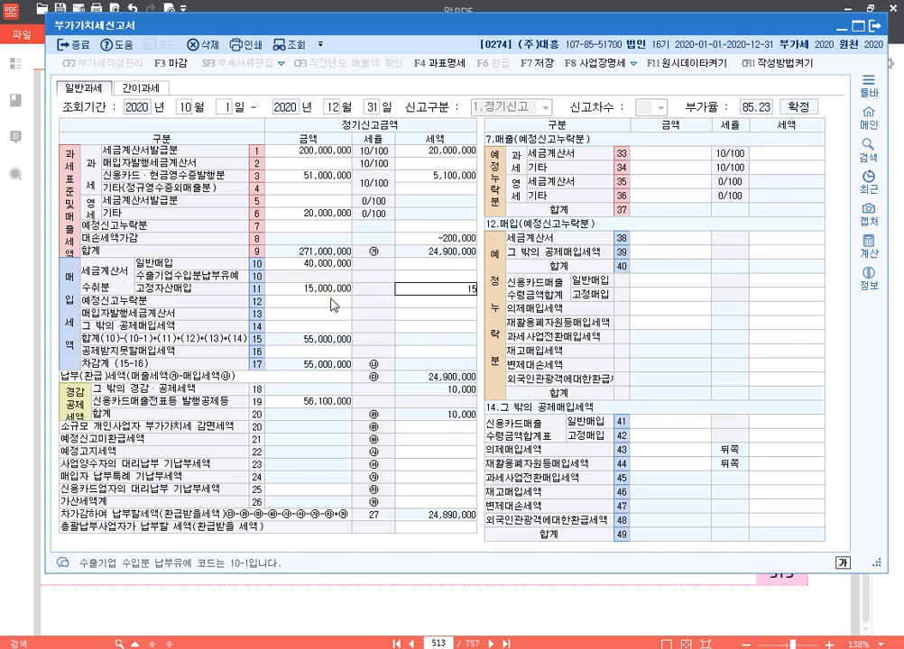
pyautogui.press('Return')
pyautogui.press('Up')
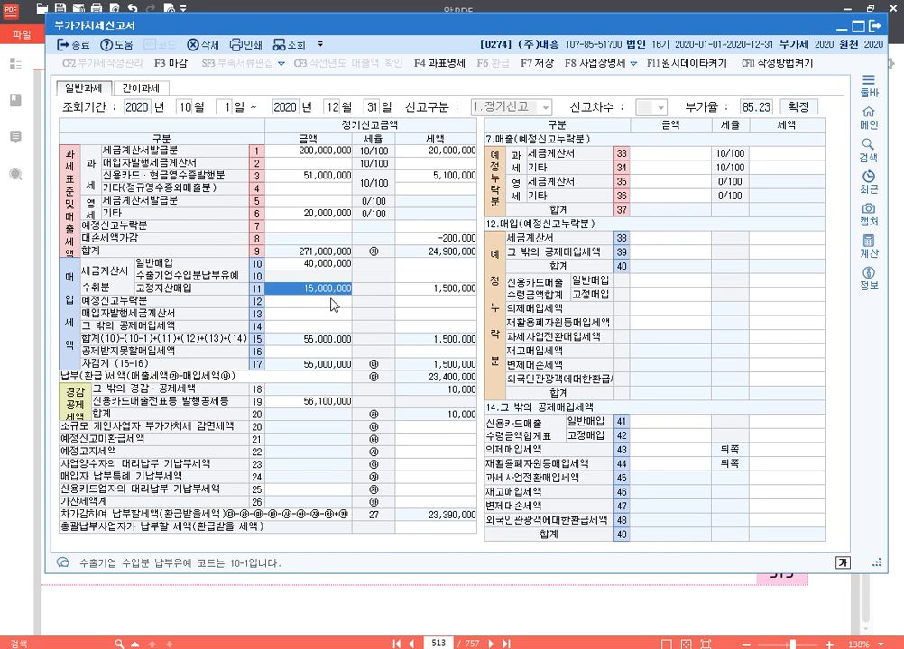
pyautogui.press('Right')
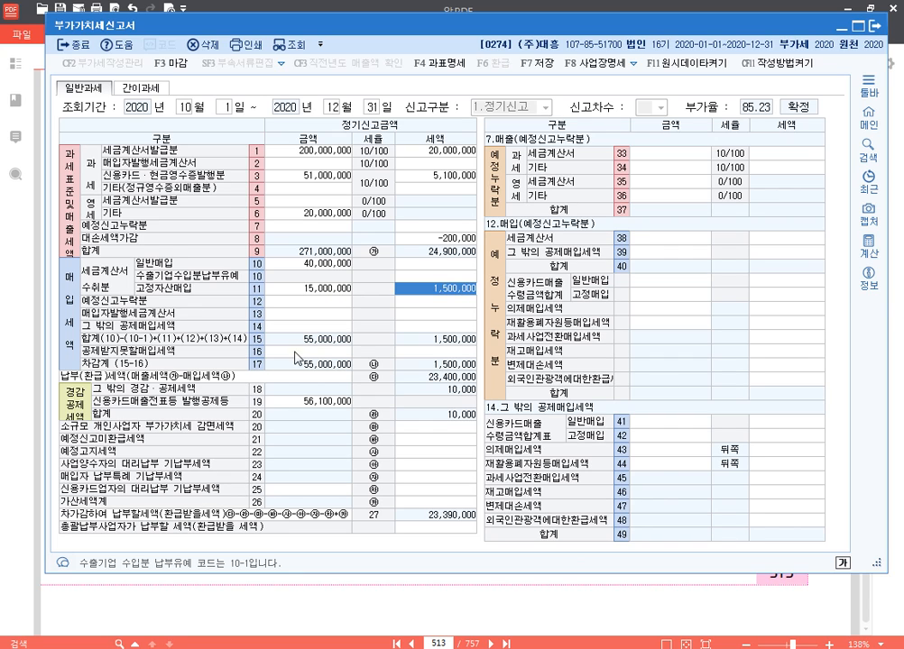
# Step: Enter 15,000,000 as the amount and 1,500,000 as the tax for 공제받지못할 매입세액 (line 50), and return to the PDF exercise
pyautogui.click(326, 353)
pyautogui.click(692, 154)
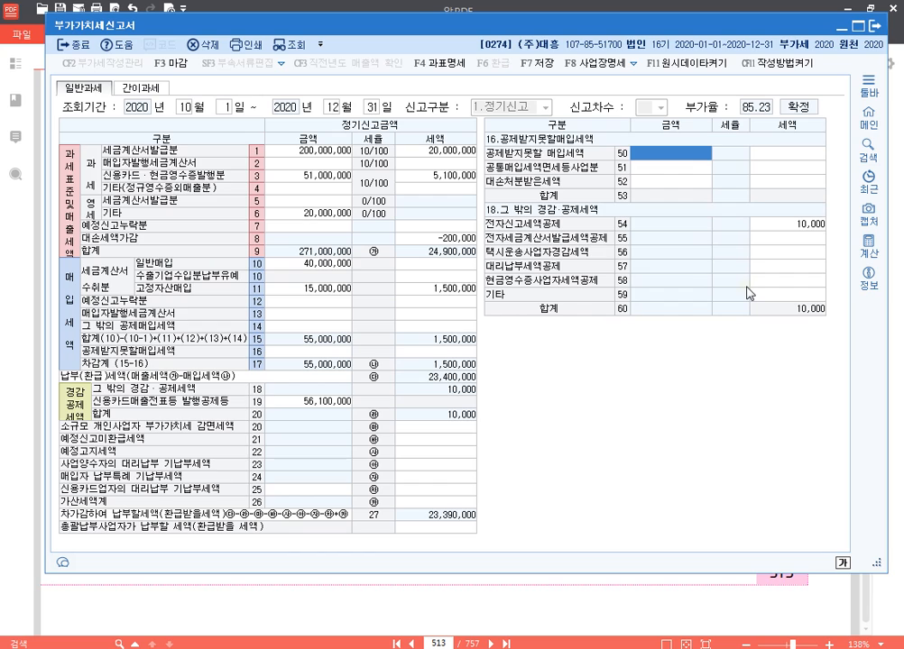
pyautogui.write('15000000')
pyautogui.press('Return')
pyautogui.write('15,00')
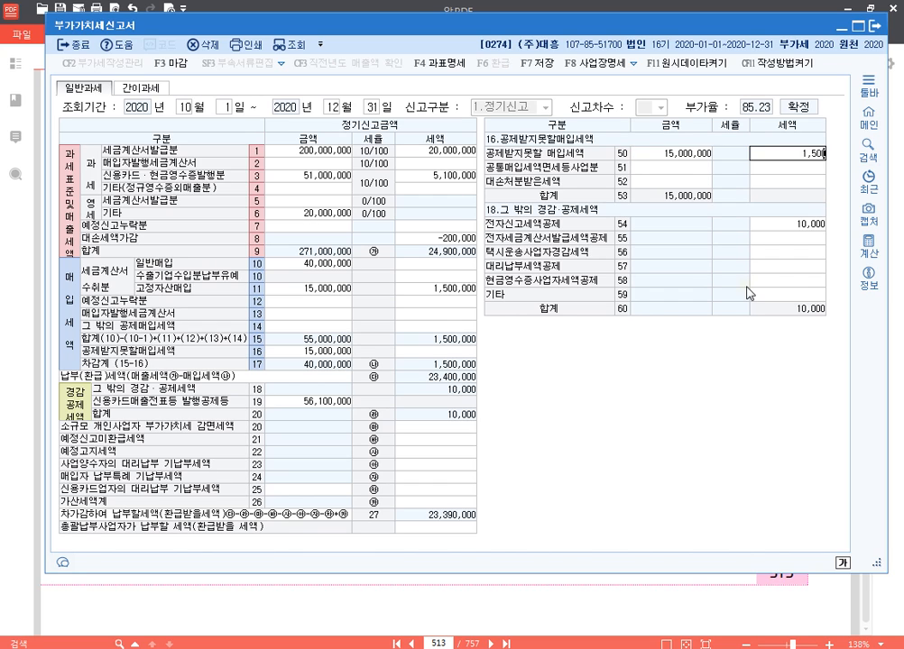
pyautogui.write('0,00')
pyautogui.press('Return')
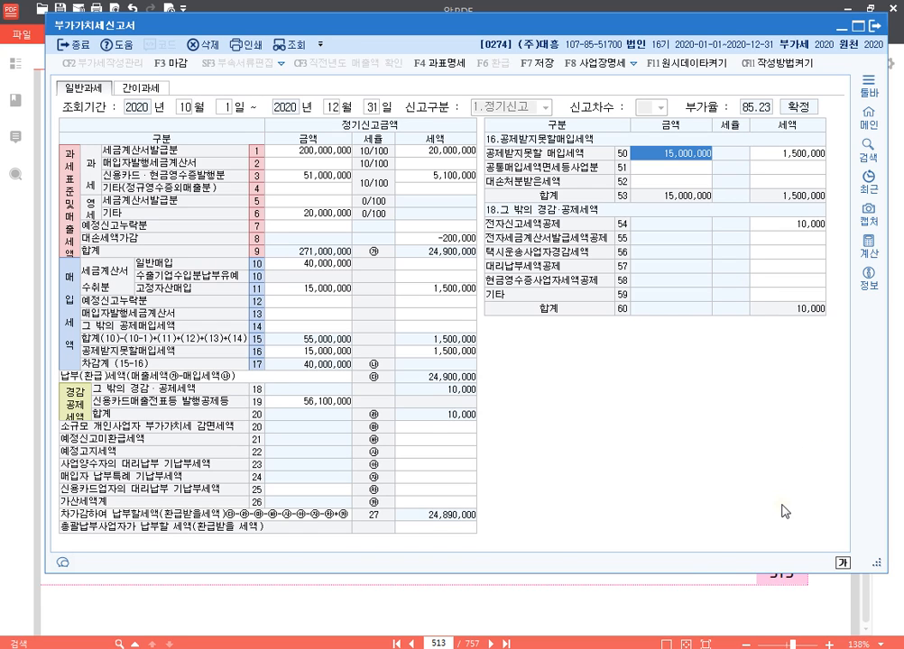
pyautogui.click(681, 596)
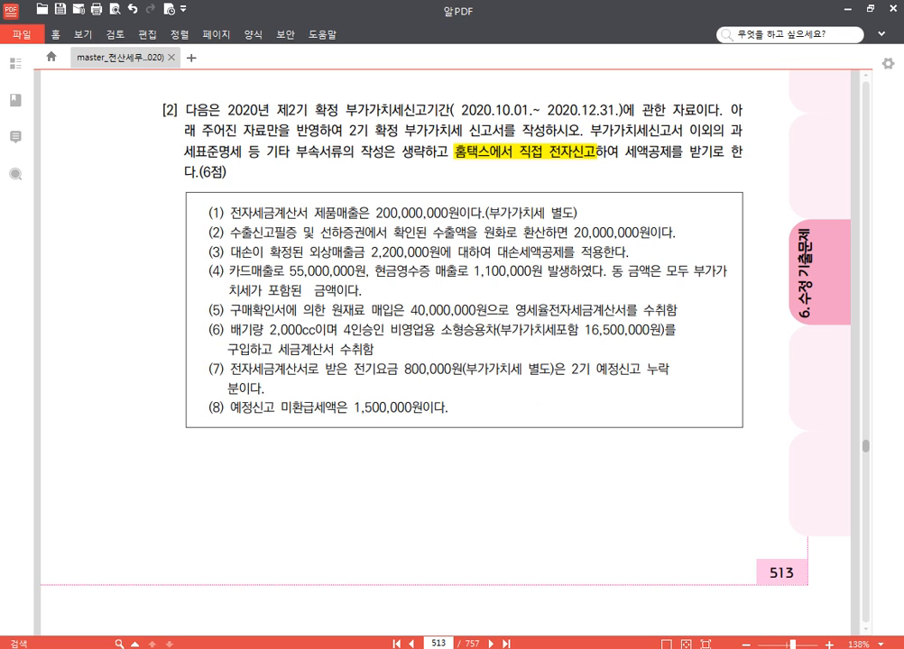
# Step: Switch to KcLep, enter 800,000 as the 예정신고누락분 purchase 세금계산서 amount (line 38), and return to the PDF exercise
pyautogui.hotkey('alt', 'Tab')
pyautogui.click(317, 307)
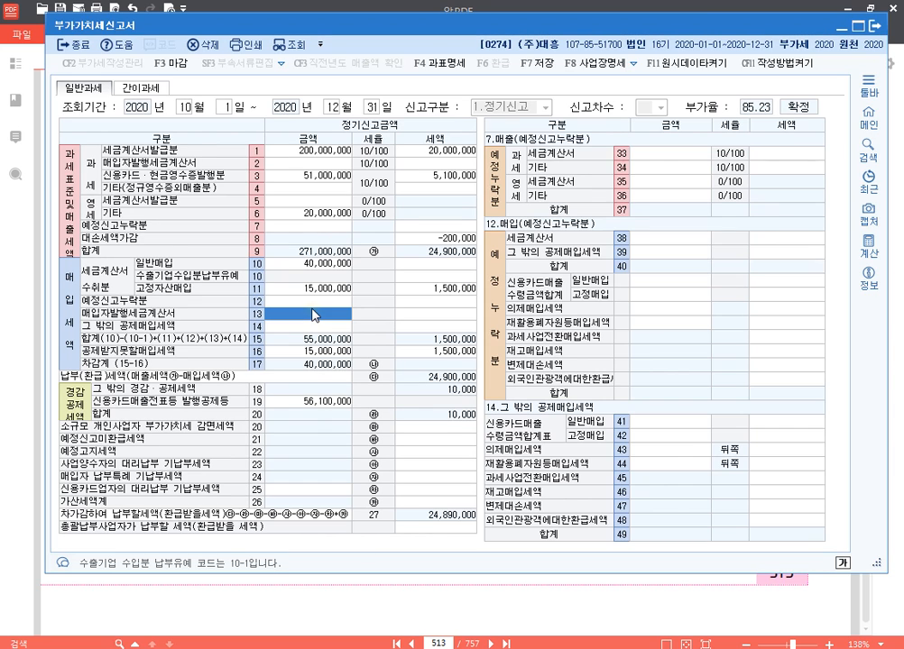
pyautogui.click(672, 238)
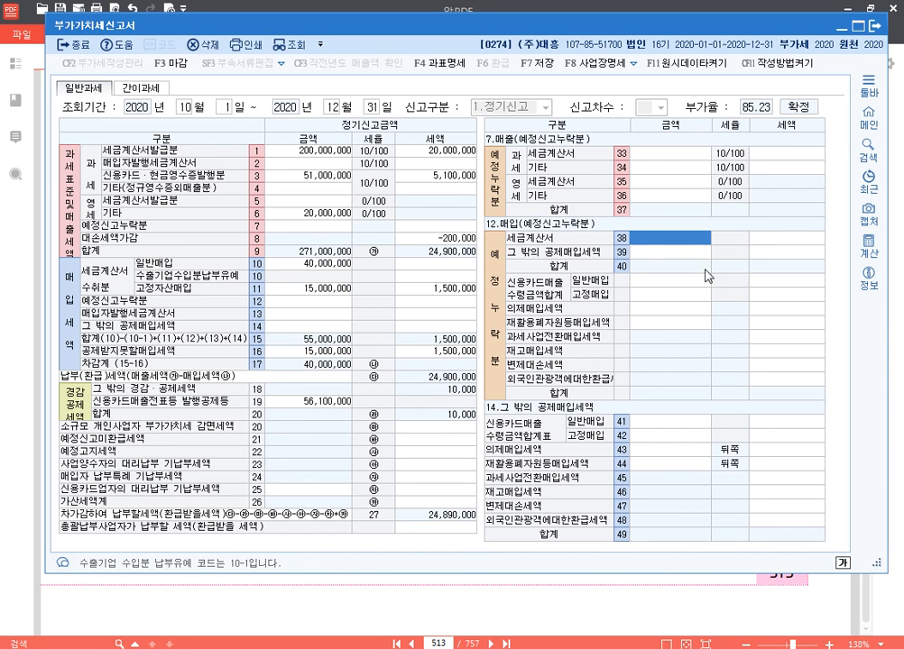
pyautogui.write('800000')
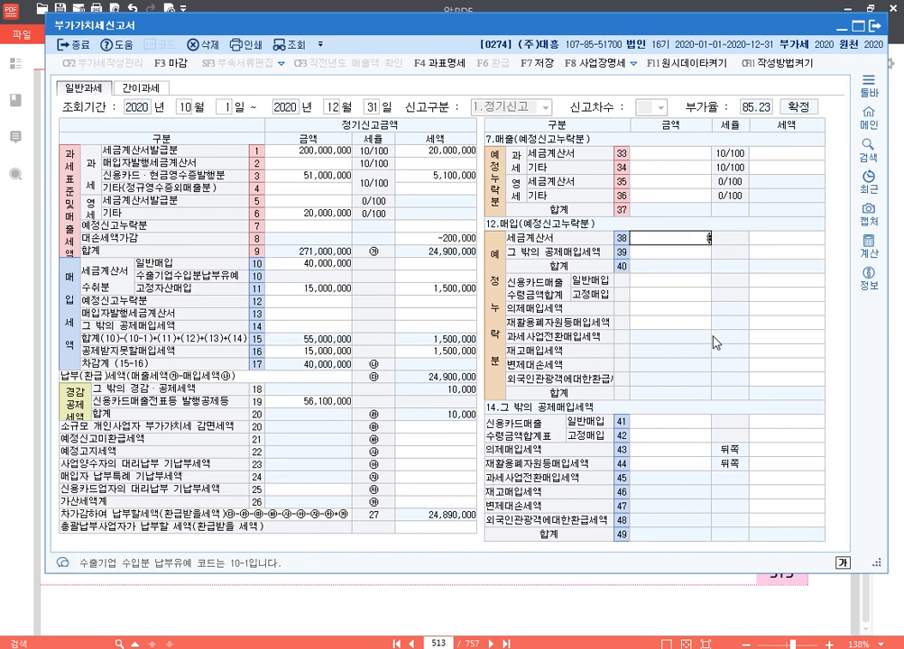
pyautogui.press('Return')
pyautogui.press('Return')
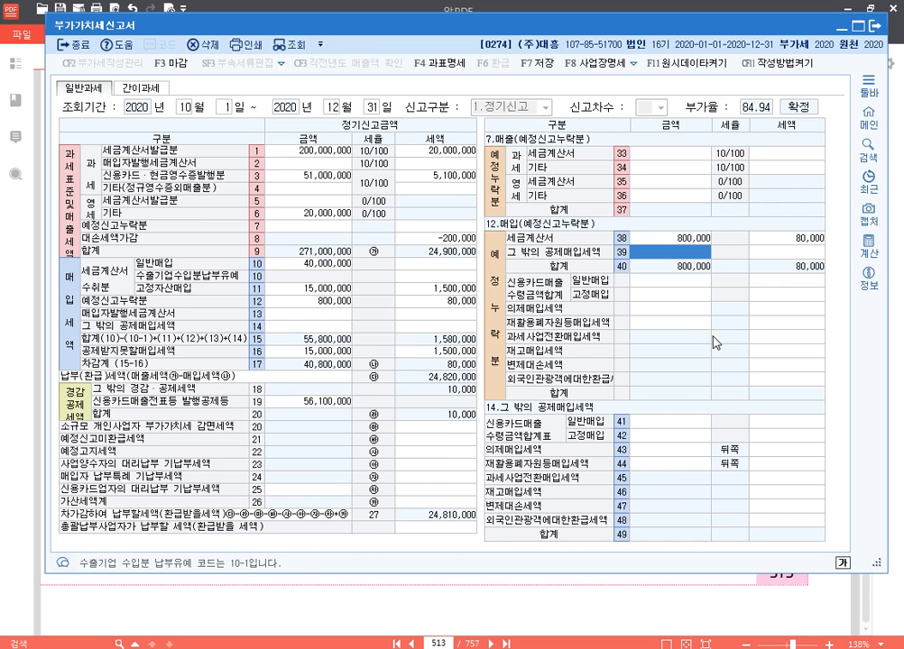
pyautogui.click(593, 597)
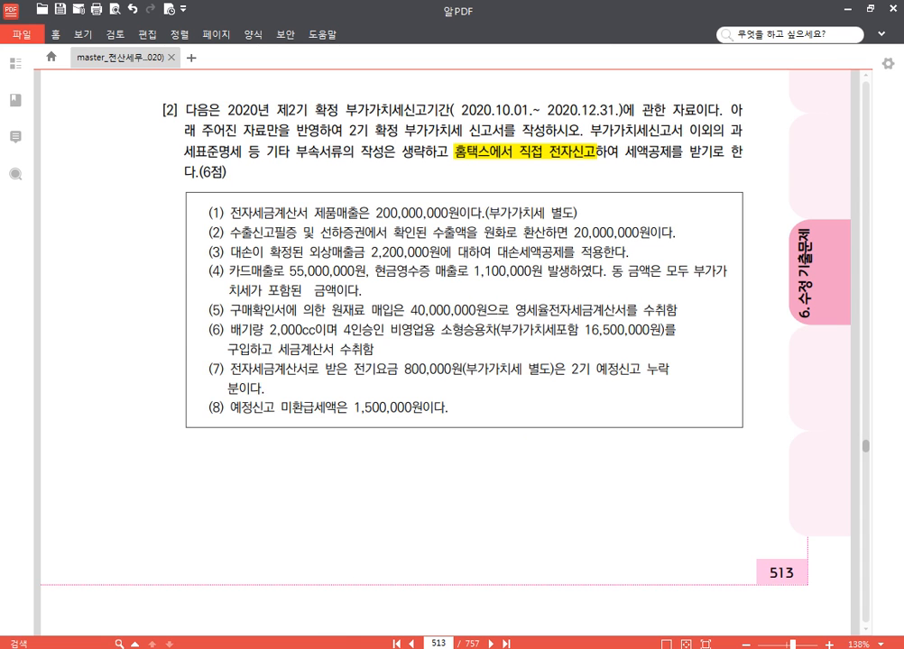
# Step: Switch to KcLep and enter 1,500,000 as the 예정신고미환급세액 tax (line 21)
pyautogui.hotkey('alt', 'Tab')
pyautogui.click(343, 351)
pyautogui.press('Return')
pyautogui.press('Return')
pyautogui.press('Return')
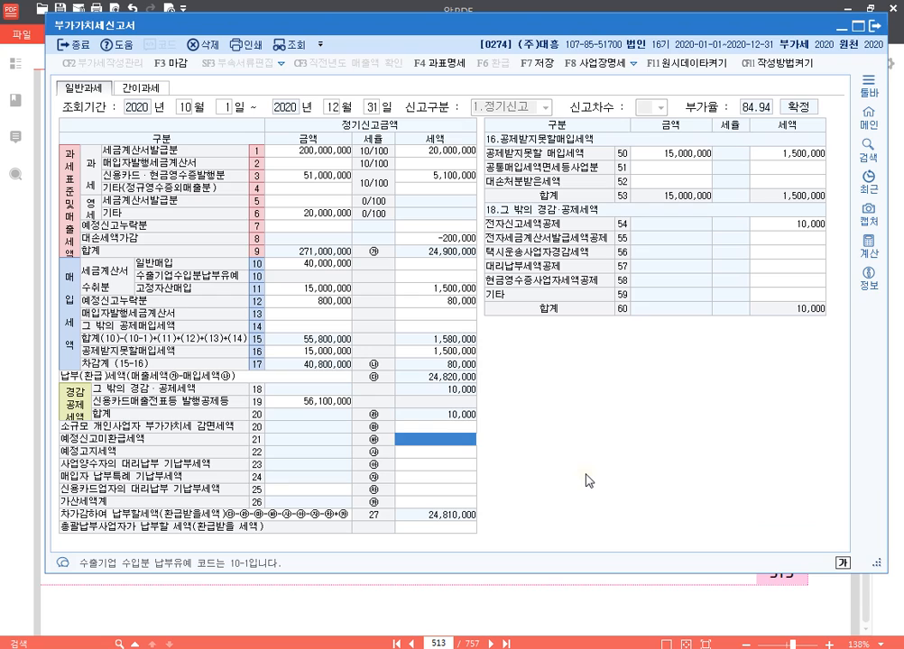
pyautogui.write('1500000')
pyautogui.press('Return')
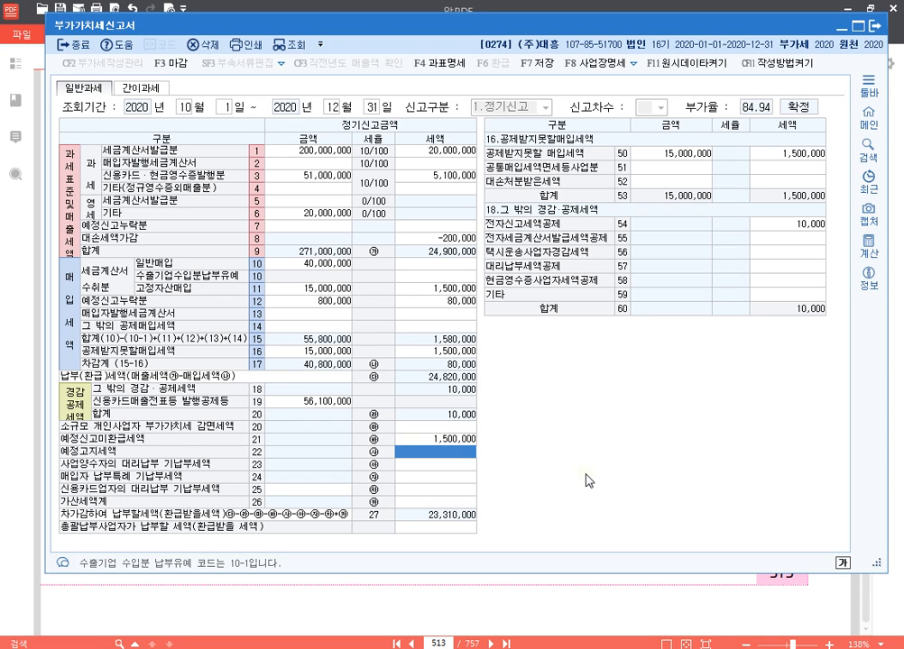
pyautogui.press('Up')
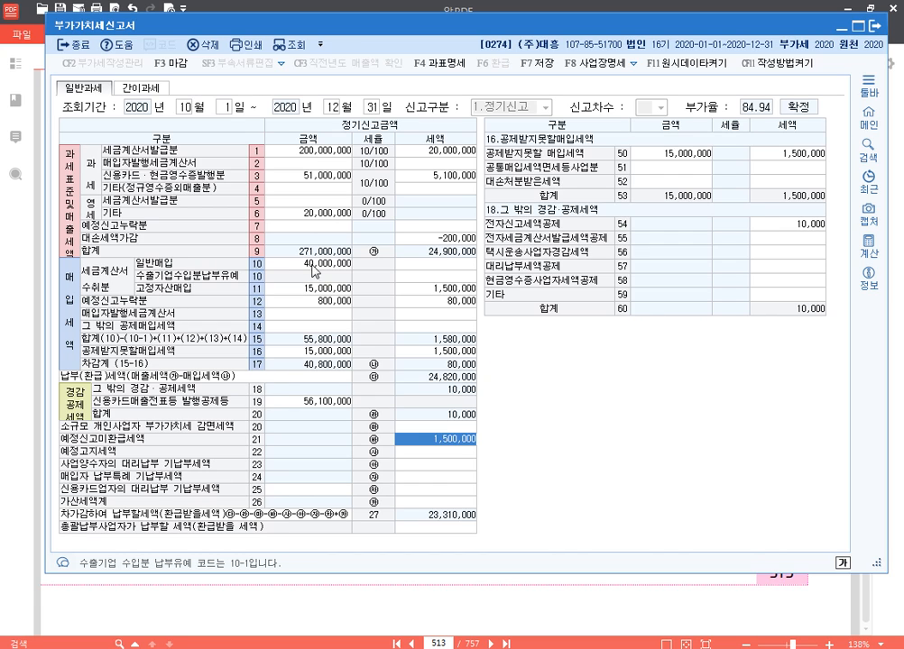
# Step: Check the 예정신고누락분 sales and purchase details, and save the VAT return
pyautogui.click(307, 225)
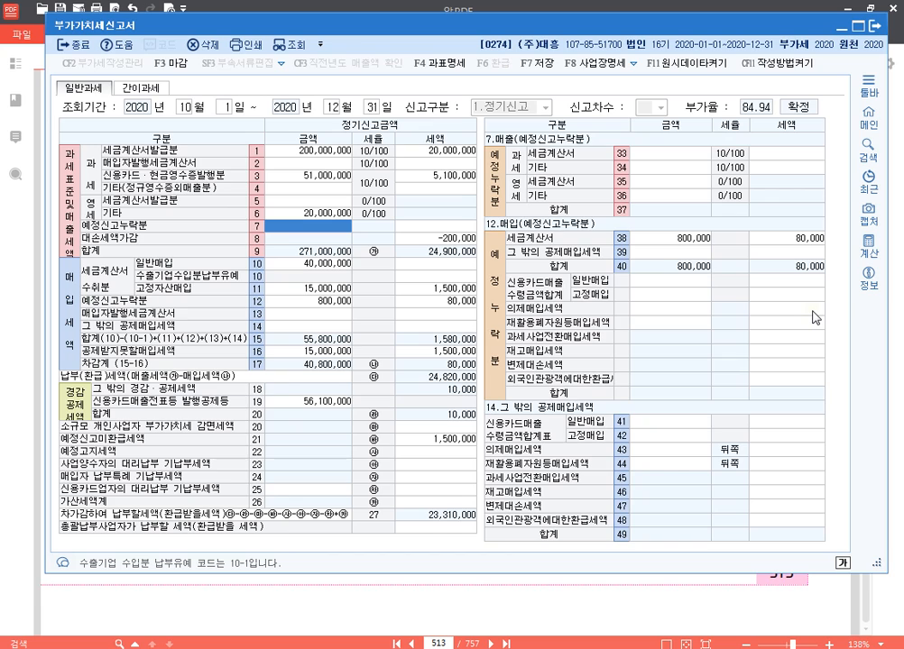
pyautogui.click(808, 243)
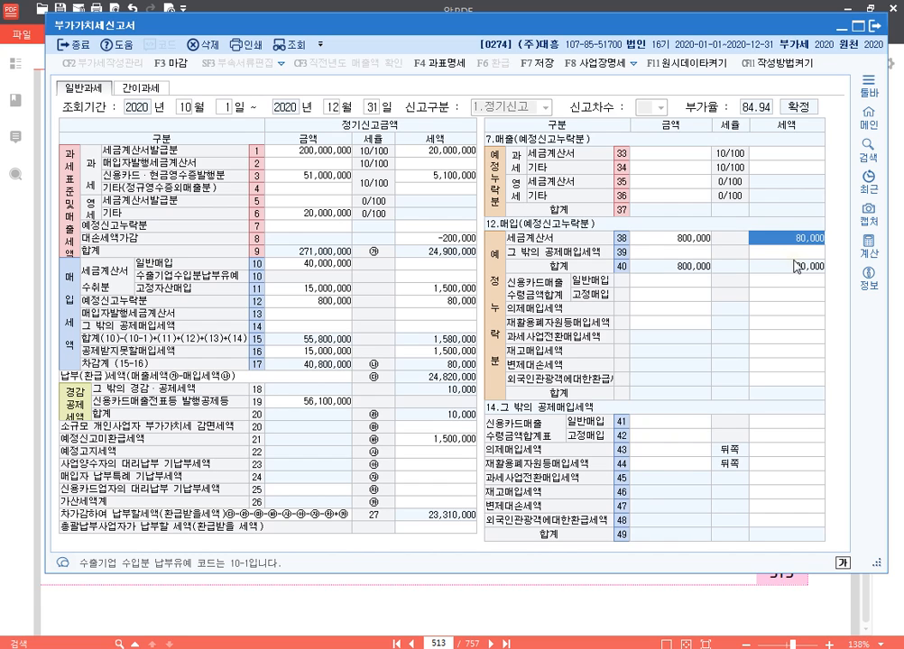
pyautogui.click(668, 155)
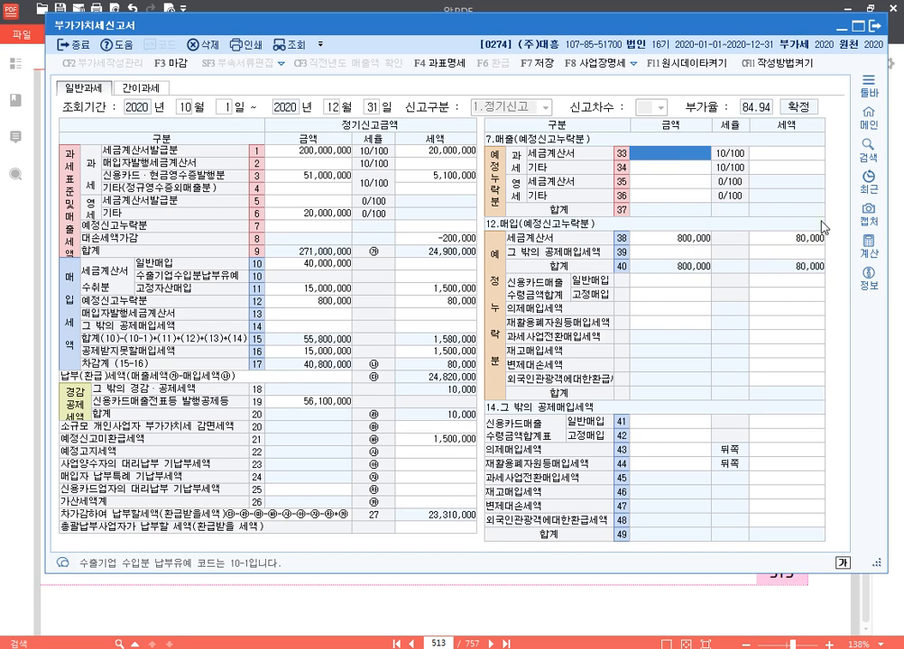
pyautogui.click(545, 68)
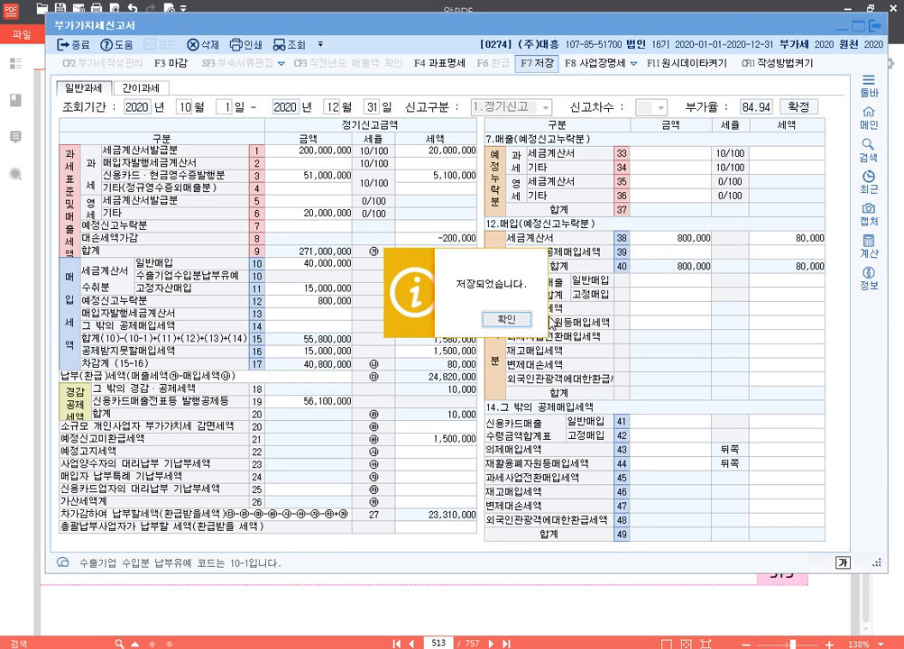
pyautogui.click(445, 319)
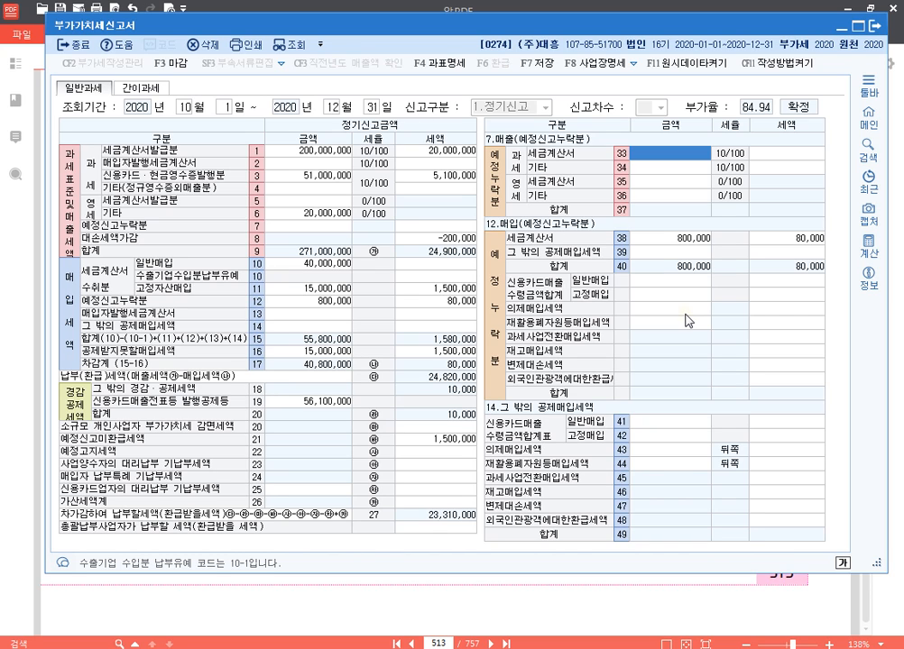
# Step: Switch to the PDF, go to page 523, and find exercise [2] on the second-period final VAT return
pyautogui.moveTo(447, 644); pyautogui.dragTo(383, 643)
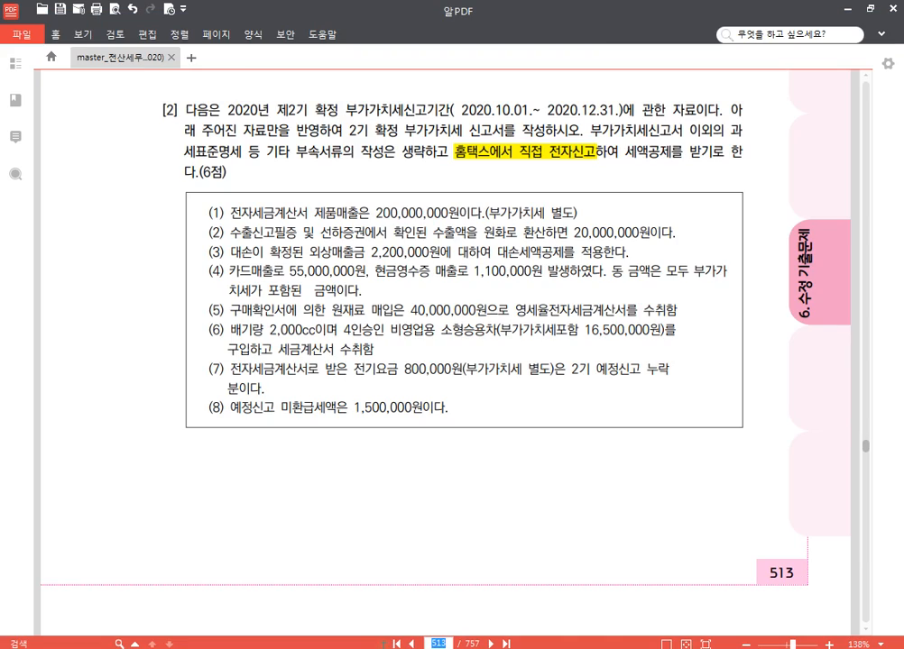
pyautogui.write('523')
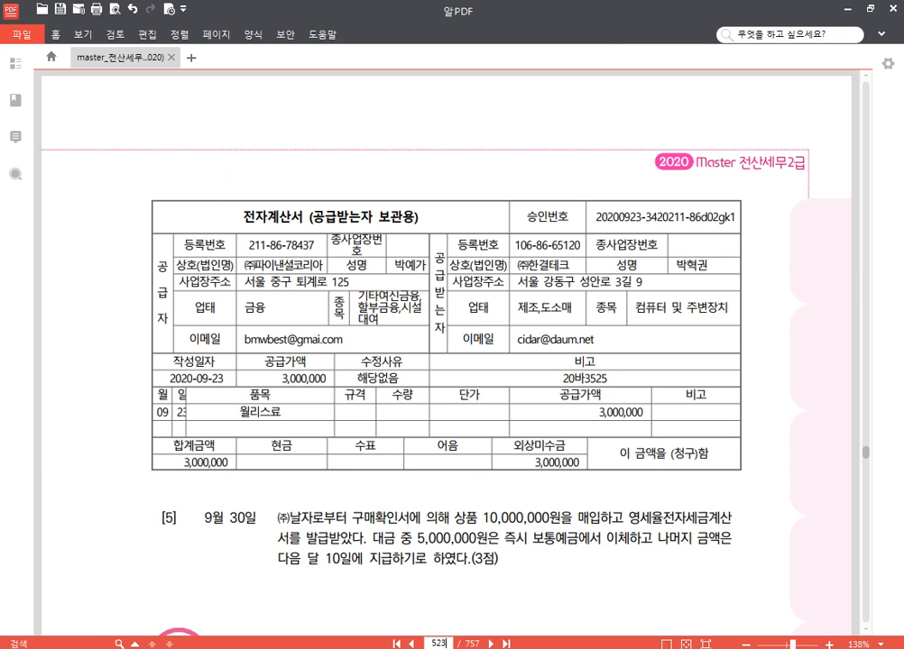
pyautogui.scroll(-5, 385, 270)
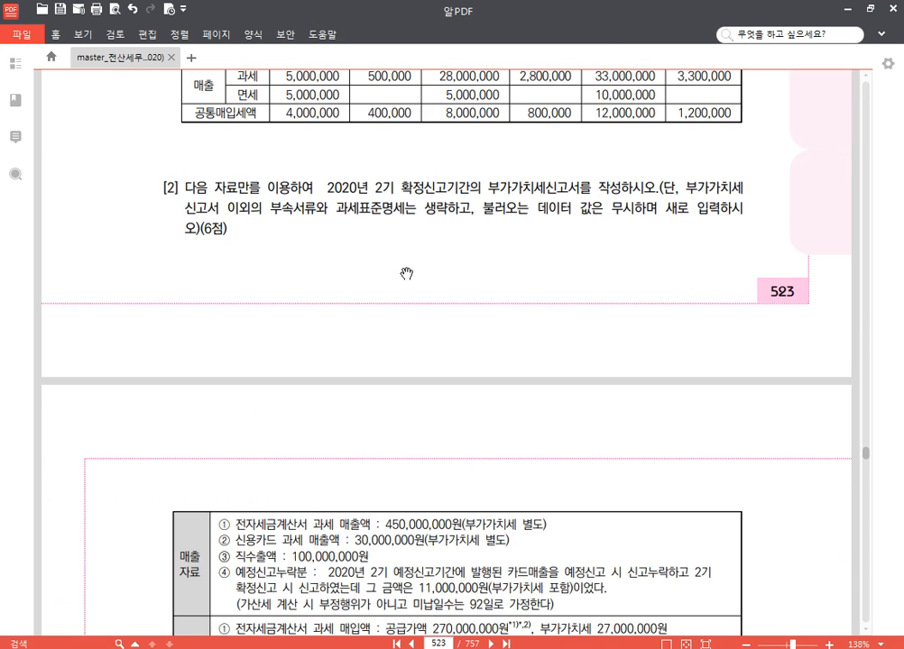
pyautogui.scroll(-1, 407, 291)
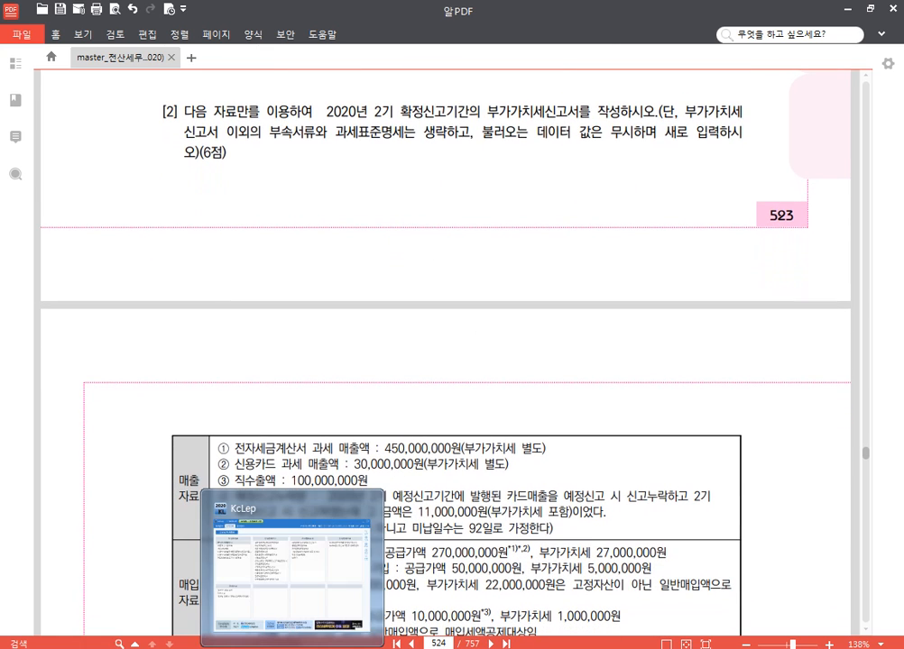
# Step: Switch to KcLep and change the company to 0275 (주)한결테크, closing the open menus
pyautogui.click(292, 648)
pyautogui.click(828, 206)
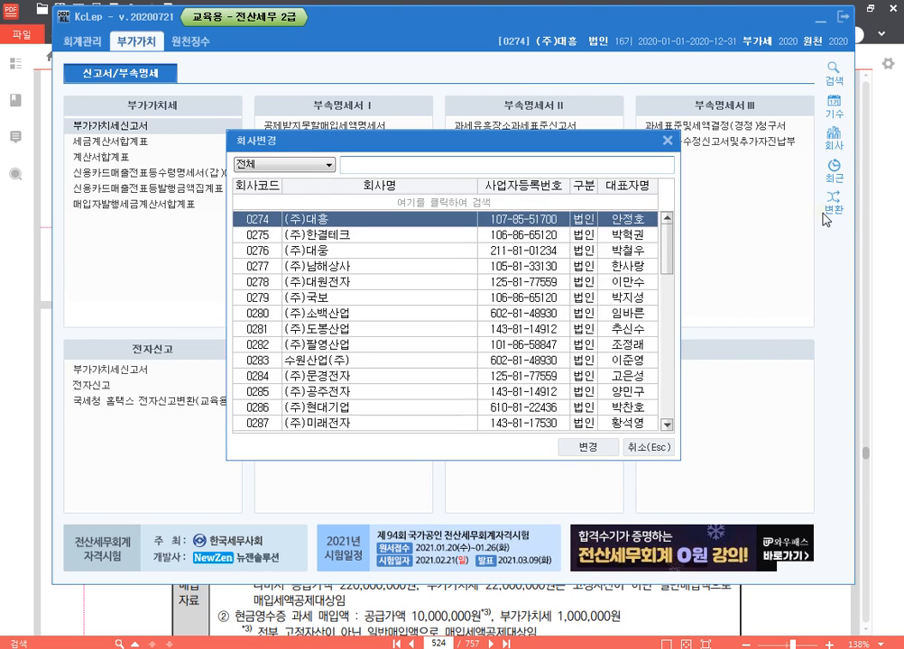
pyautogui.write('275')
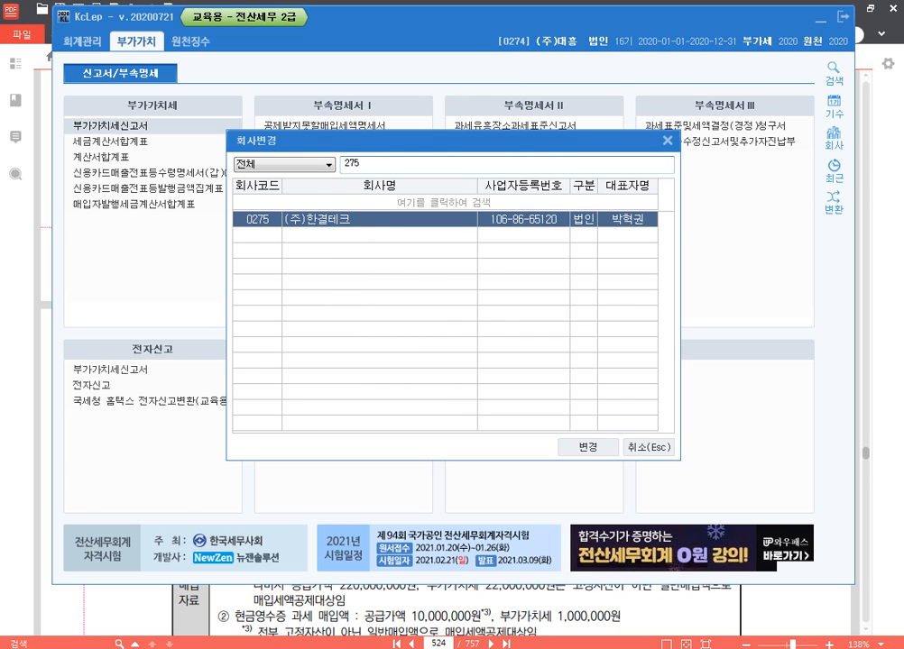
pyautogui.press('Return')
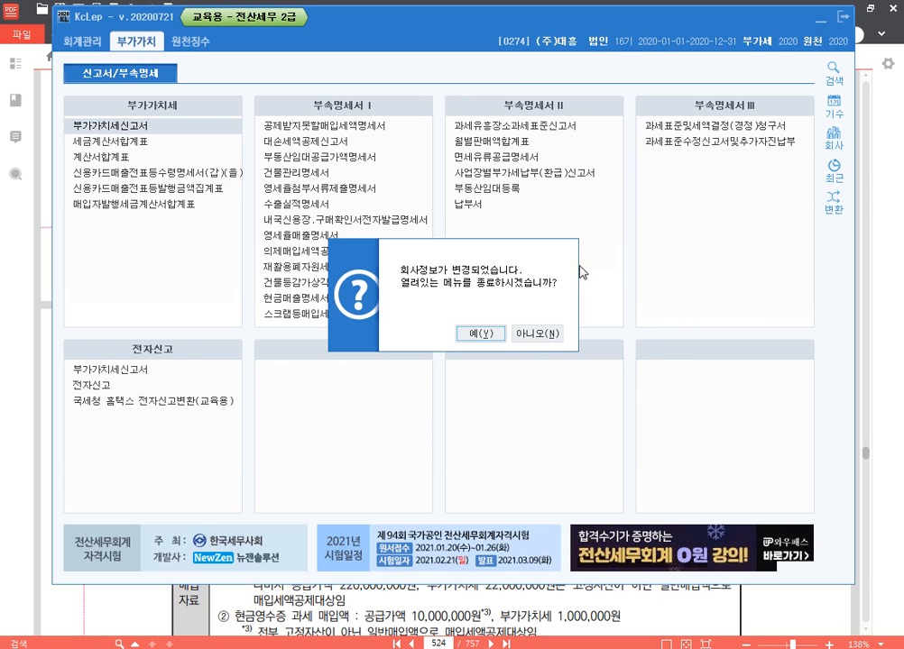
pyautogui.click(480, 332)
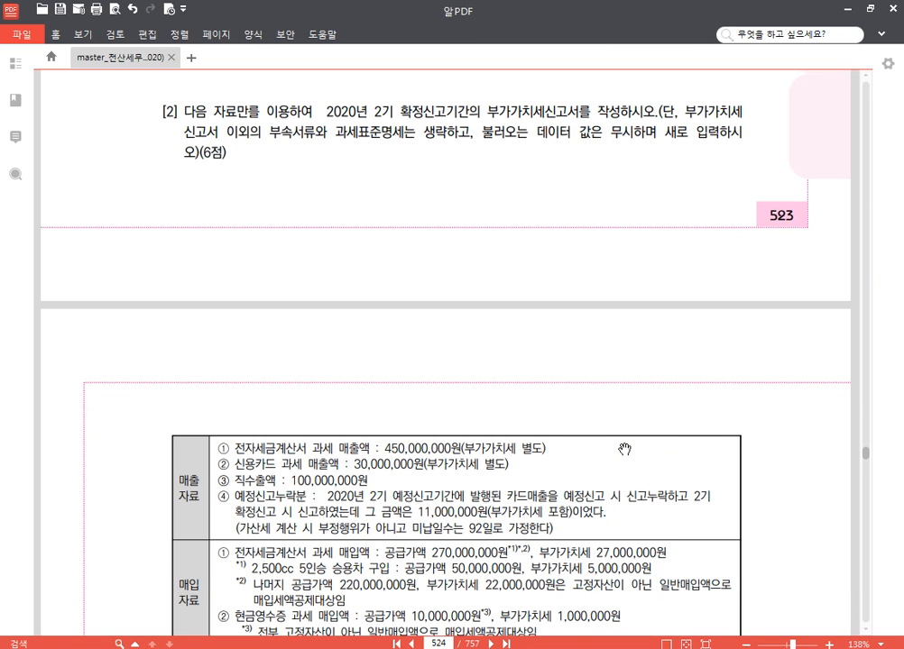
# Step: Read exercise [2]'s sales and purchase data in the PDF, and open KcLep's 부가가치세신고서 for October 1 to December 31, 2020
pyautogui.scroll(-1, 624, 448)
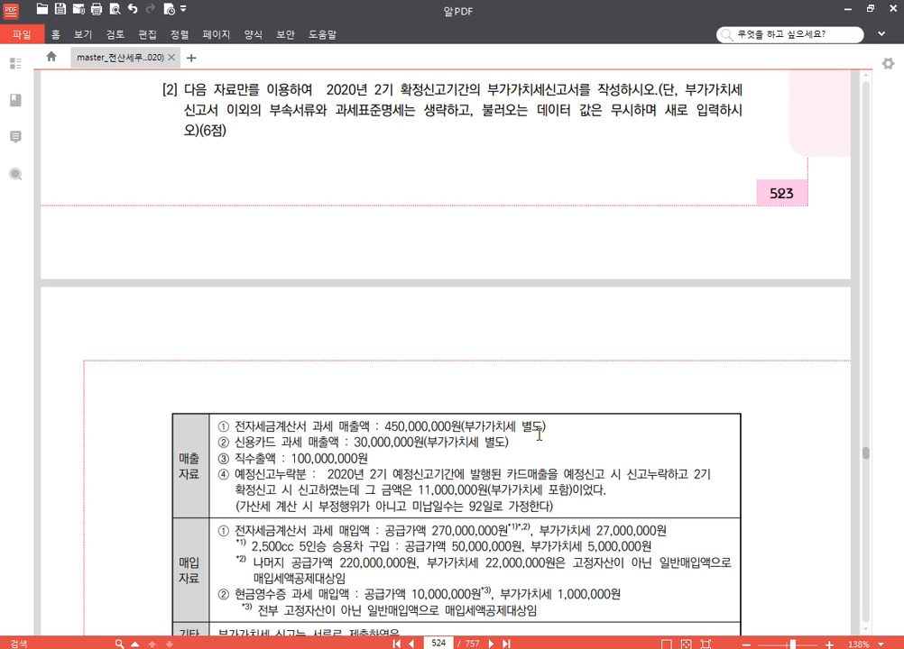
pyautogui.scroll(1, 532, 406)
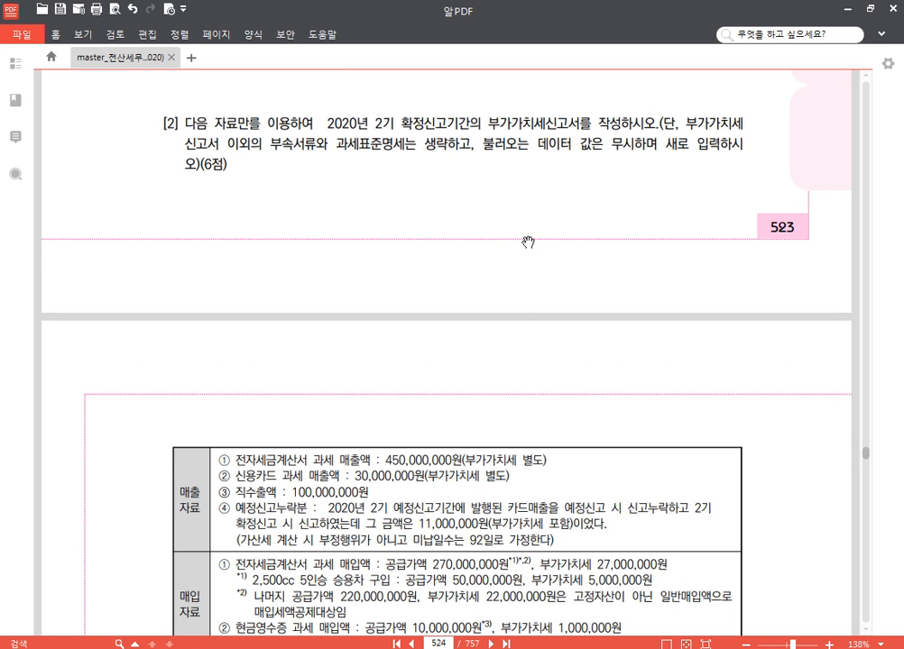
pyautogui.moveTo(557, 318); pyautogui.dragTo(529, 240)
pyautogui.scroll(-5, 530, 252)
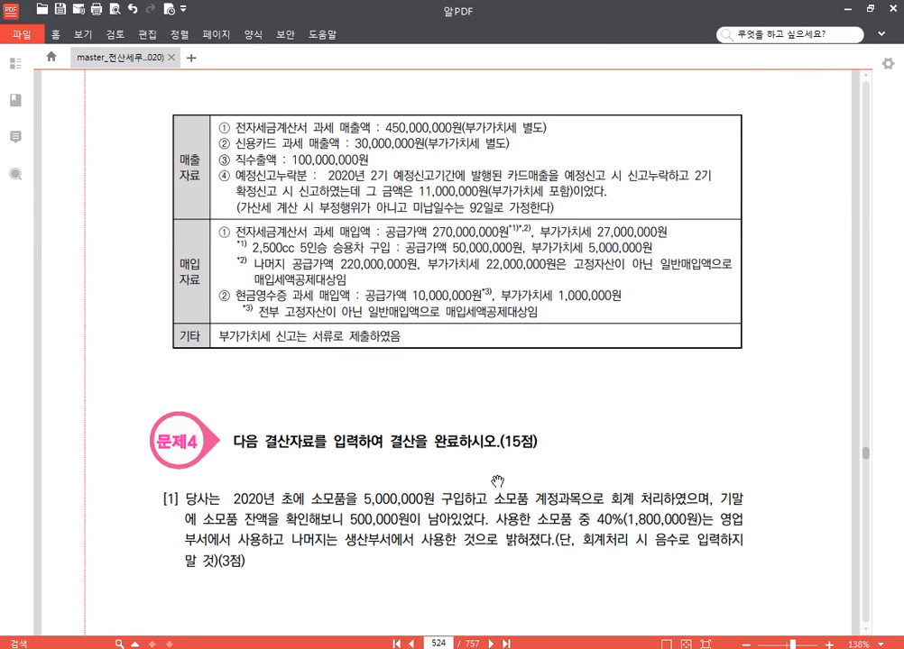
pyautogui.hotkey('alt', 'Tab')
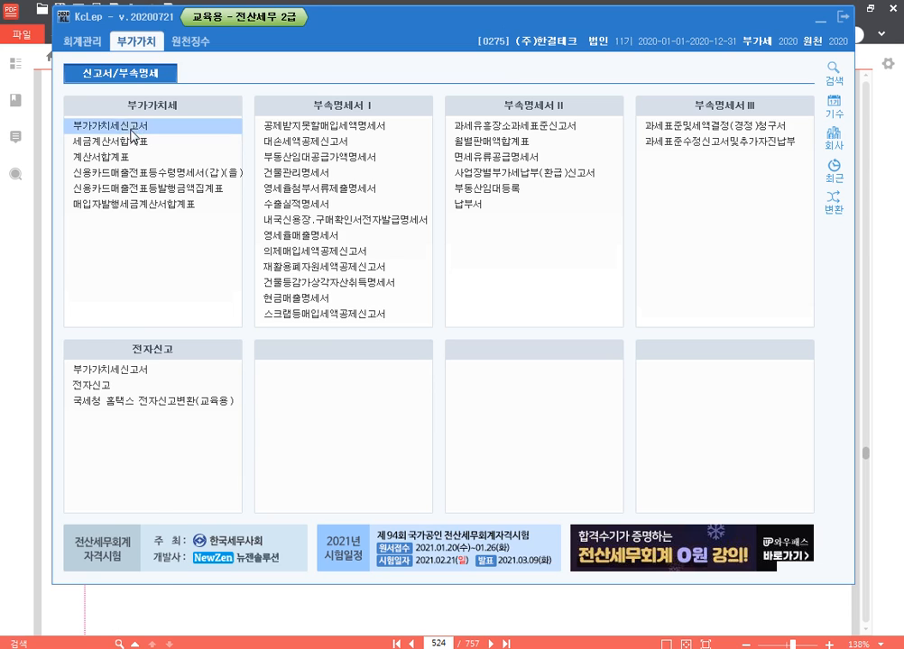
pyautogui.click(126, 125)
pyautogui.write('10')
pyautogui.press('Return')
pyautogui.press('Return')
pyautogui.write('12')
pyautogui.press('Return')
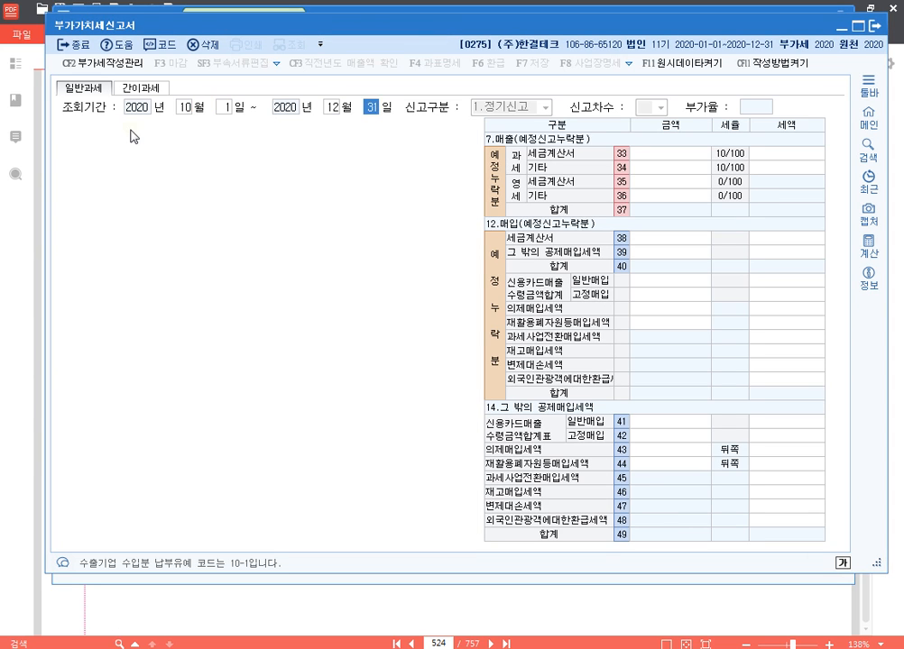
pyautogui.press('Return')
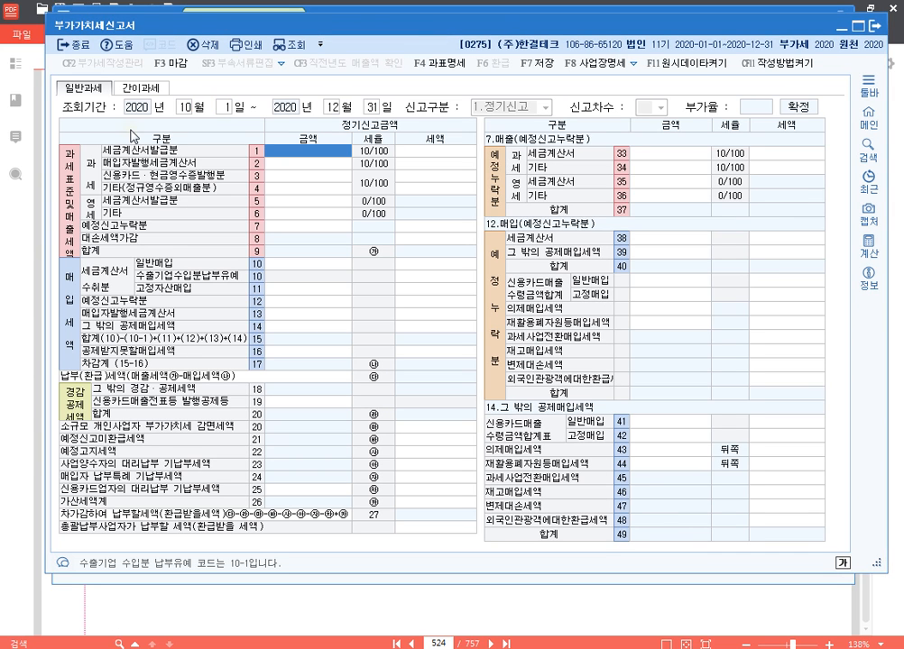
# Step: Check the PDF's sales data, enter 450,000,000 as the 세금계산서발급분 amount (line 1) in KcLep, and return to the PDF
pyautogui.click(504, 607)
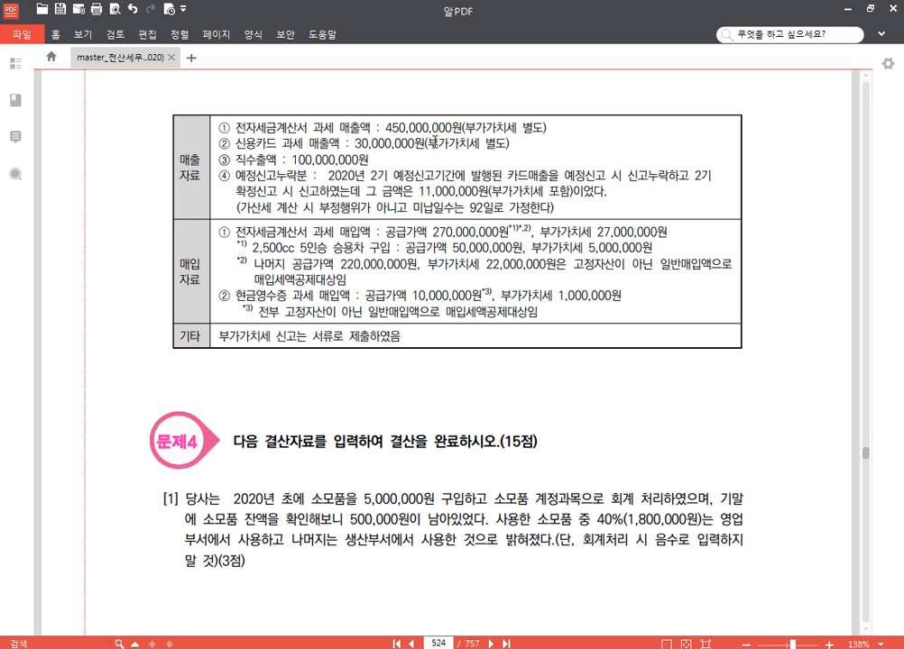
pyautogui.click(352, 648)
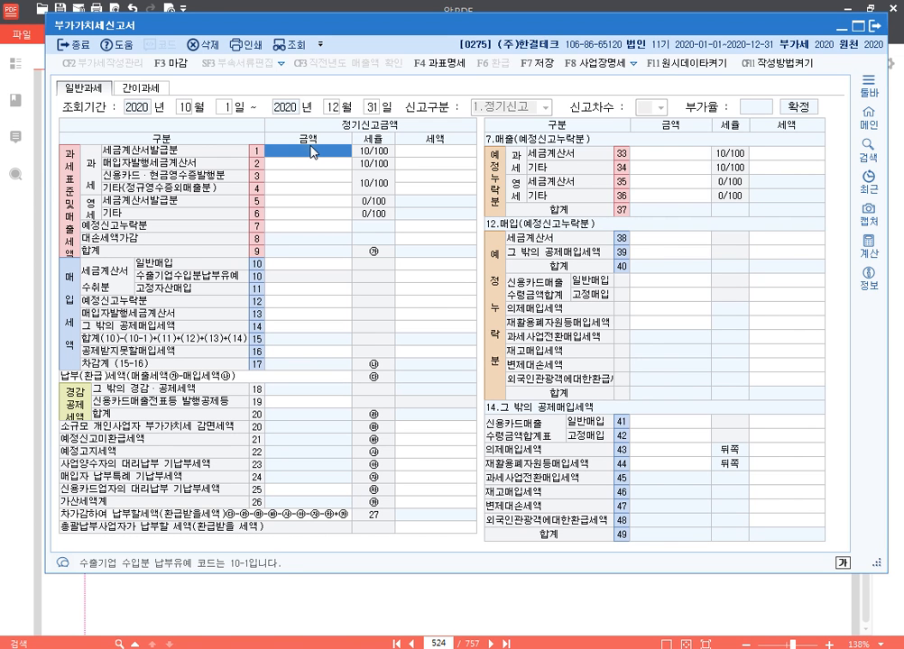
pyautogui.write('45000000')
pyautogui.press('Return')
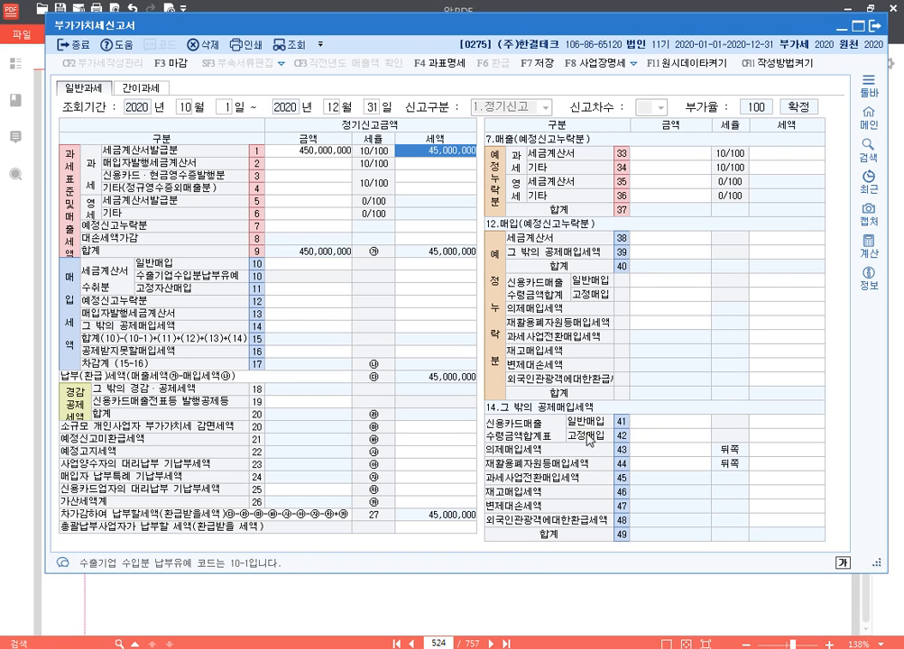
pyautogui.click(584, 610)
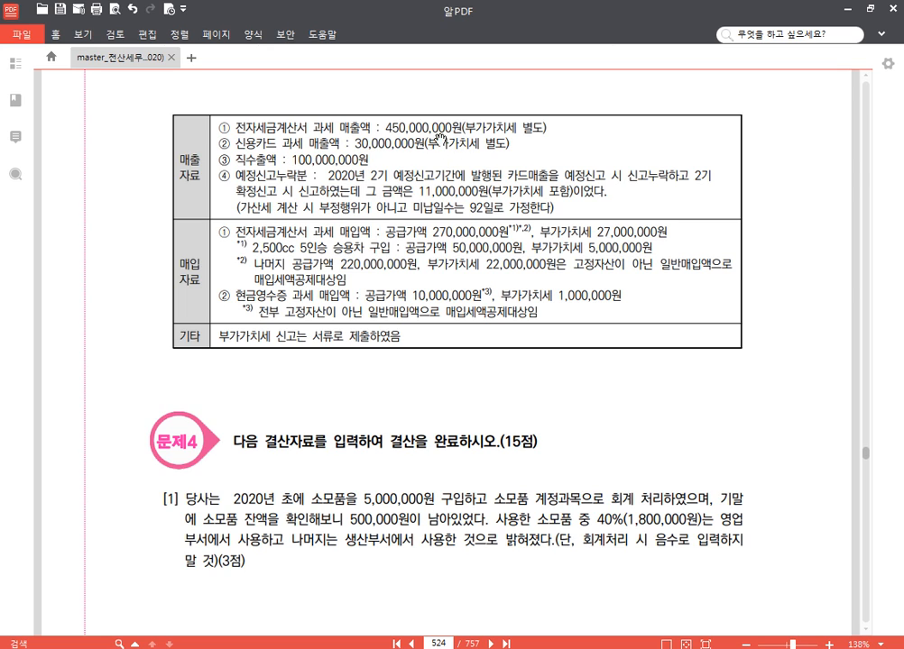
# Step: Switch to KcLep and enter 30,000,000 as the 신용카드·현금영수증발행분 amount (line 3)
pyautogui.hotkey('alt', 'Tab')
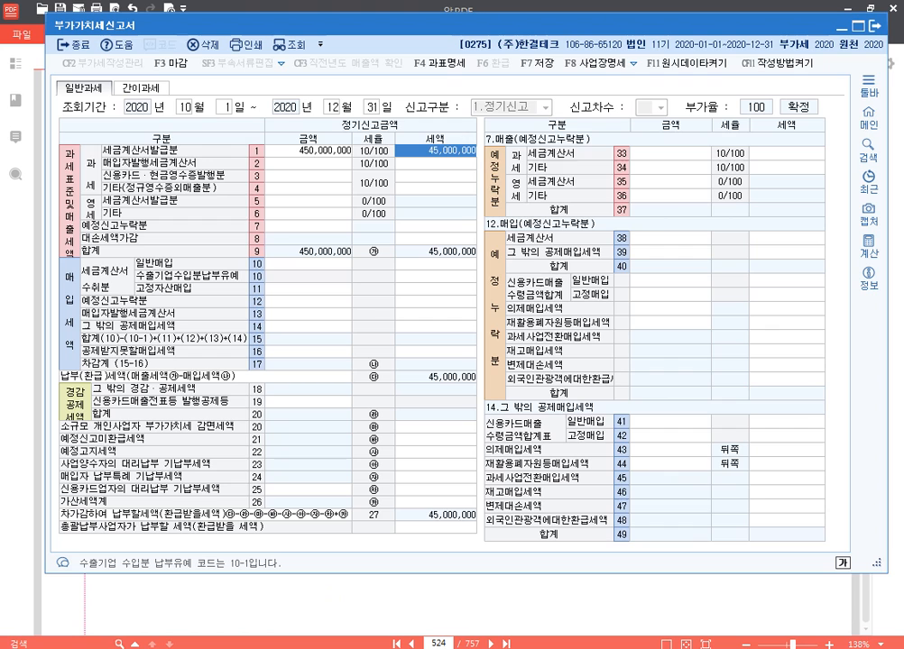
pyautogui.click(336, 179)
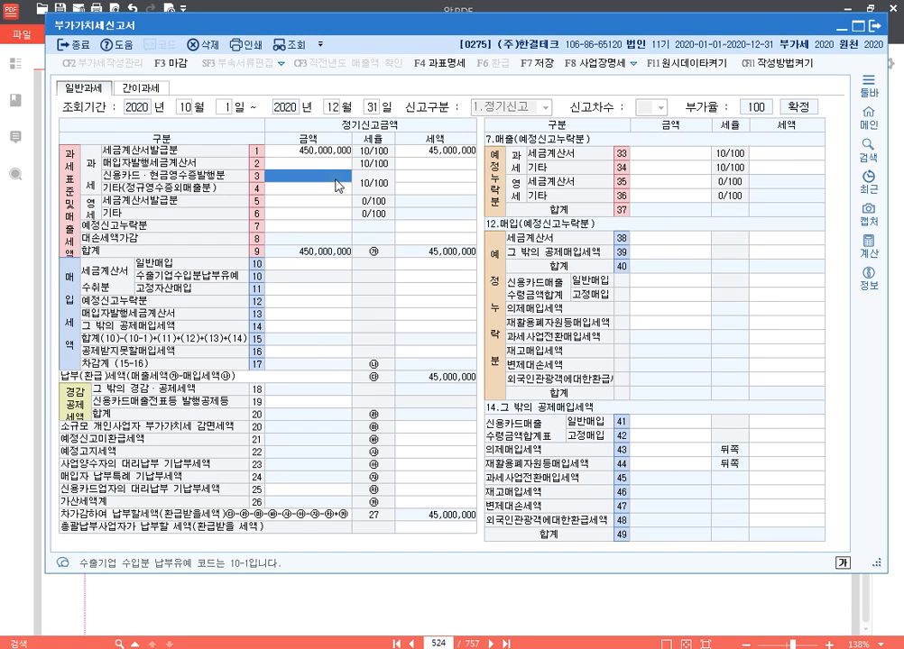
pyautogui.write('30000000')
pyautogui.press('Return')
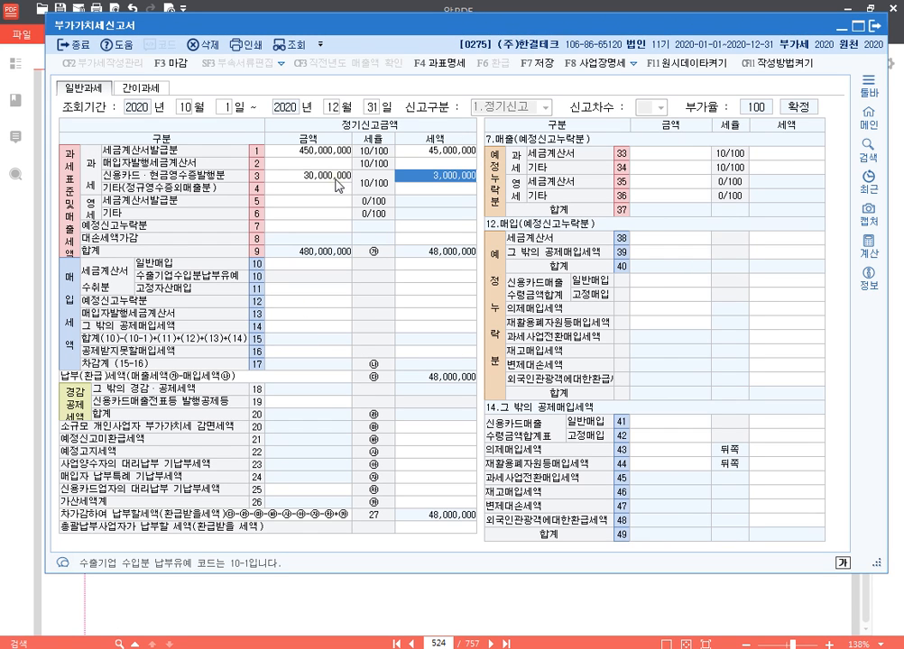
pyautogui.click(336, 183)
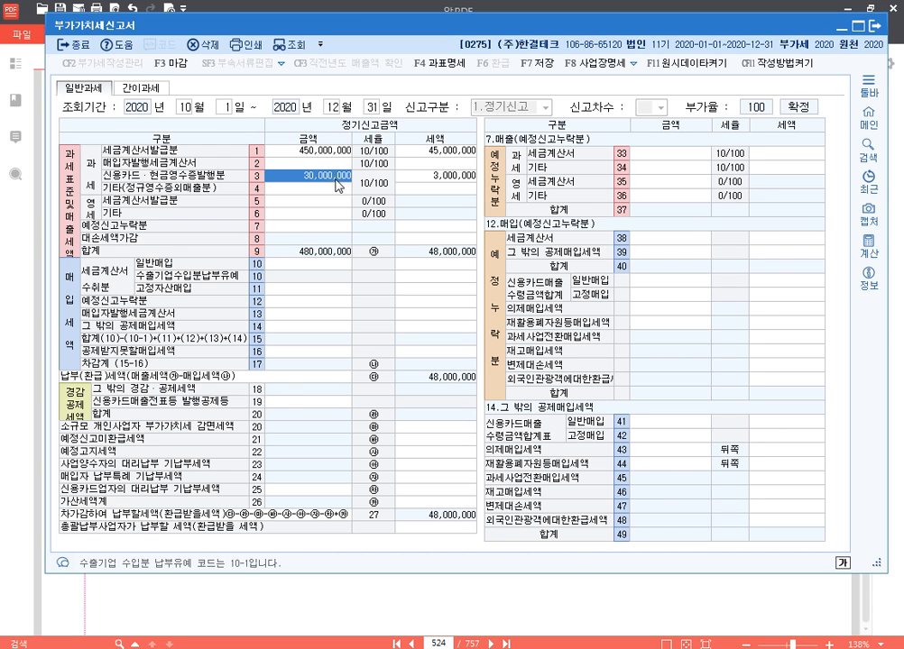
# Step: Check the direct export sales in the PDF, and enter 100,000,000 as the zero-rated 기타 amount (line 6) in KcLep
pyautogui.click(546, 603)
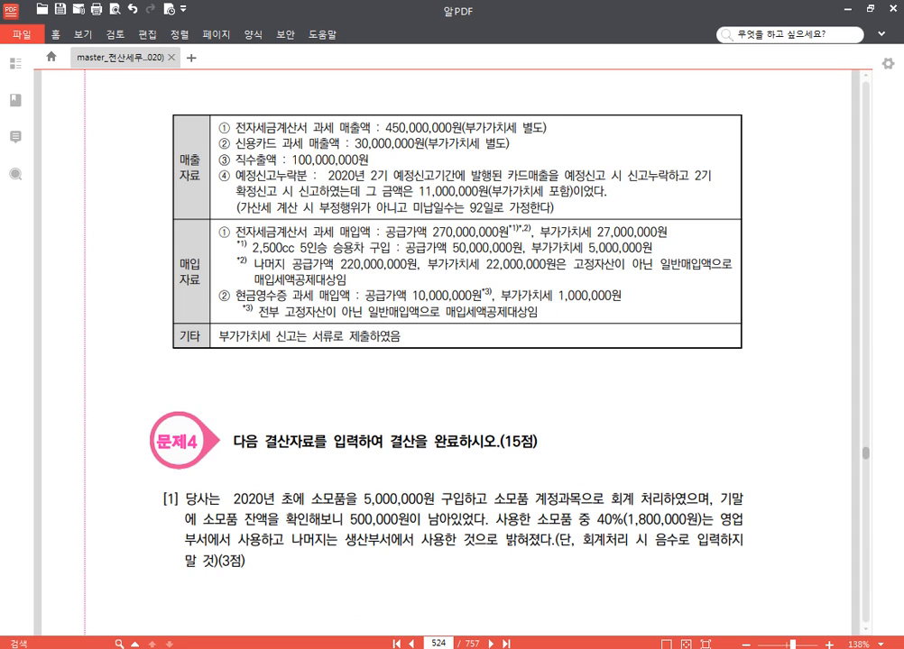
pyautogui.moveTo(328, 648)
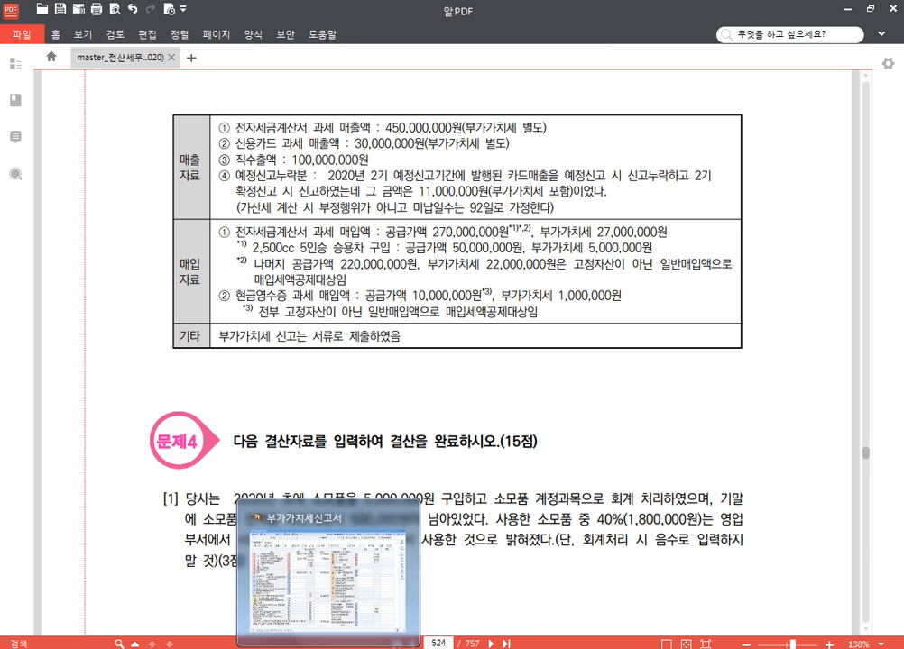
pyautogui.click(328, 582)
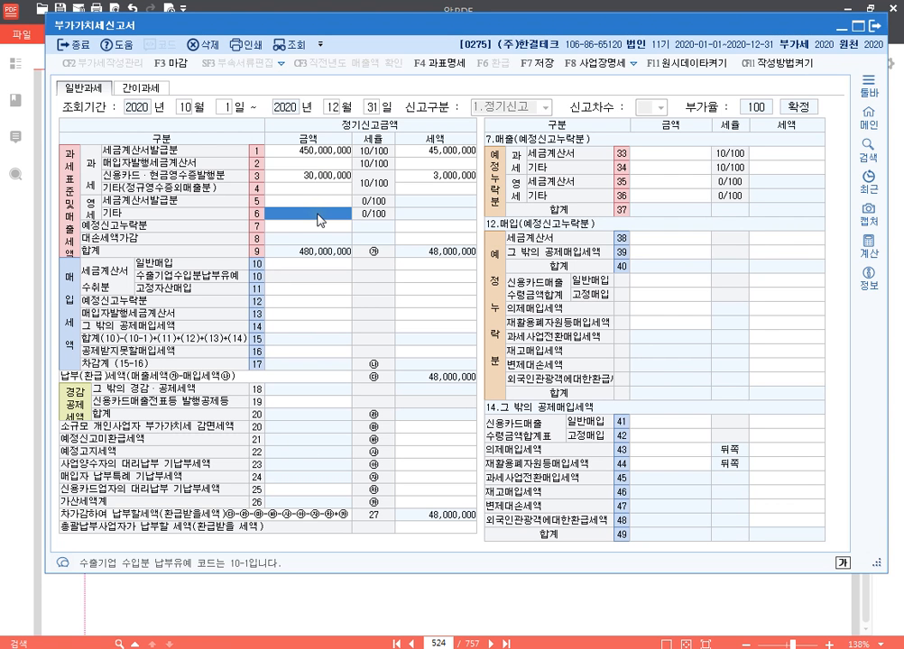
pyautogui.write('100000000')
pyautogui.press('Return')
# Step: Check the PDF's 예정신고누락분 data, and enter 10,000,000 as the taxable 기타 amount (line 34) under 매출(예정신고누락분) in KcLep
pyautogui.click(458, 601)
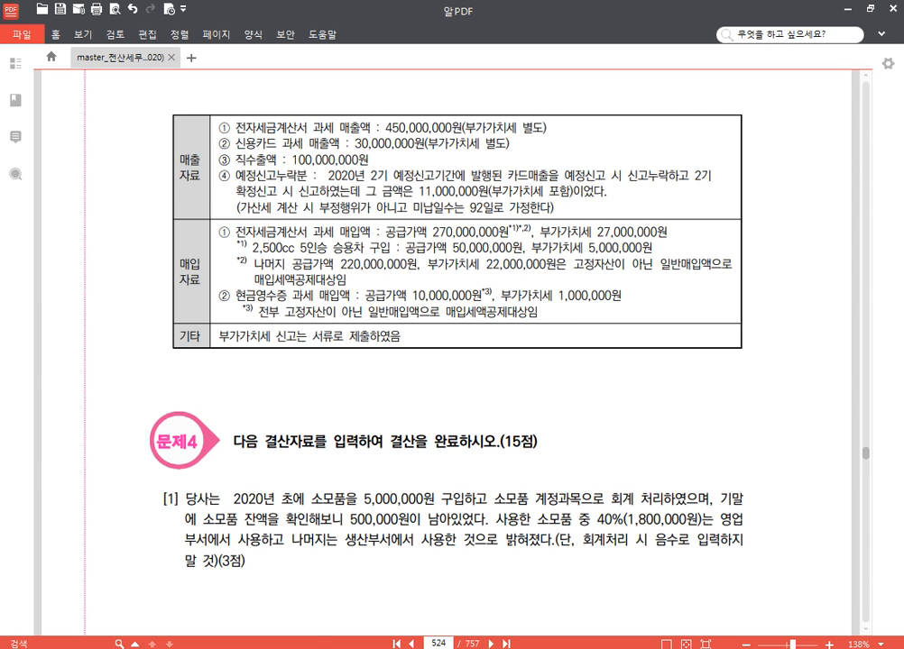
pyautogui.hotkey('alt', 'Tab')
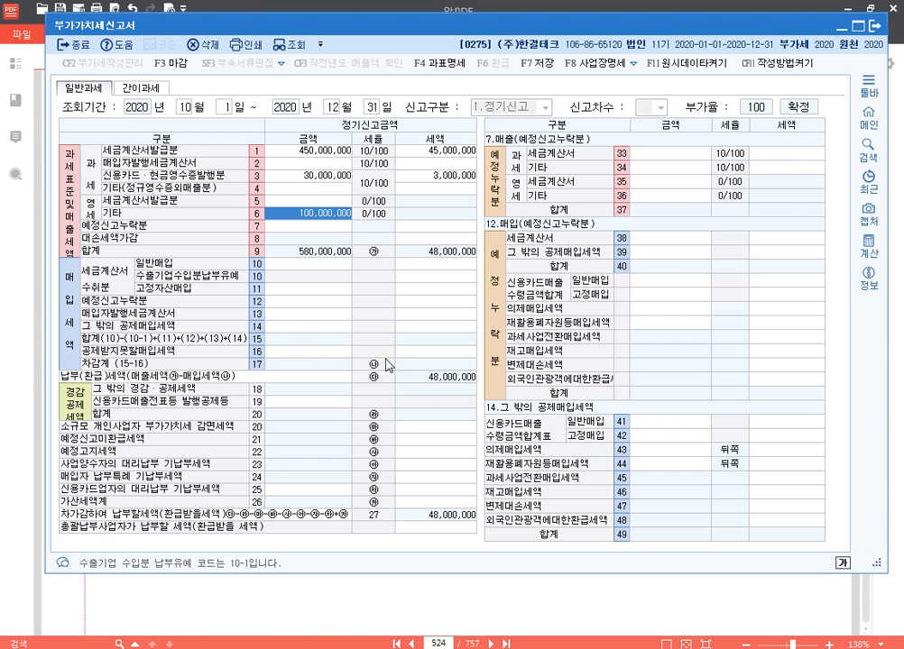
pyautogui.click(667, 168)
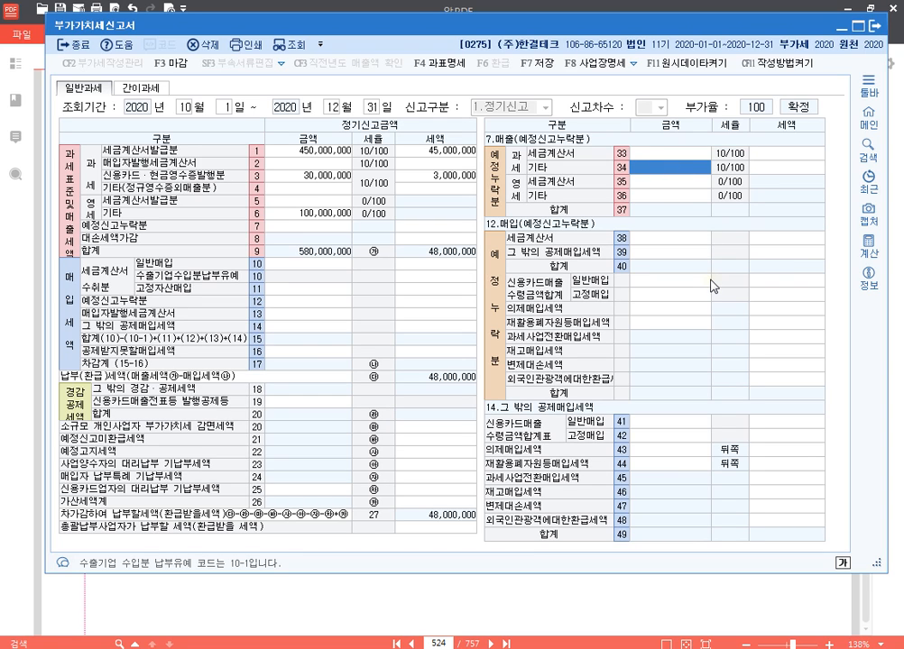
pyautogui.write('10,000,000')
pyautogui.press('Return')
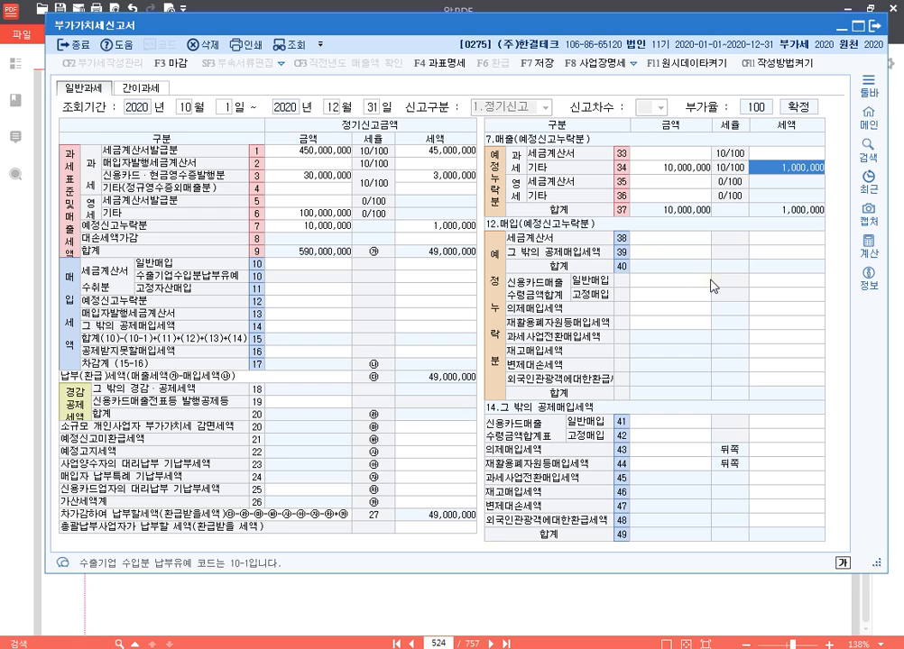
pyautogui.hotkey('shift', 'Tab')
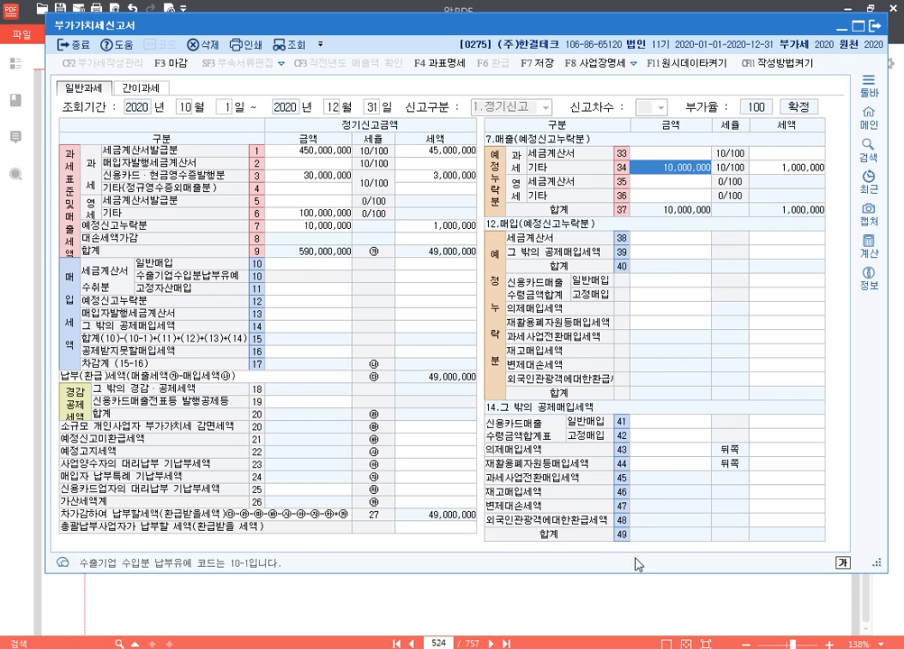
# Step: Read the PDF's purchase data, examine lines 10, 11 and 16 of the return in KcLep, and return to the PDF
pyautogui.click(629, 607)
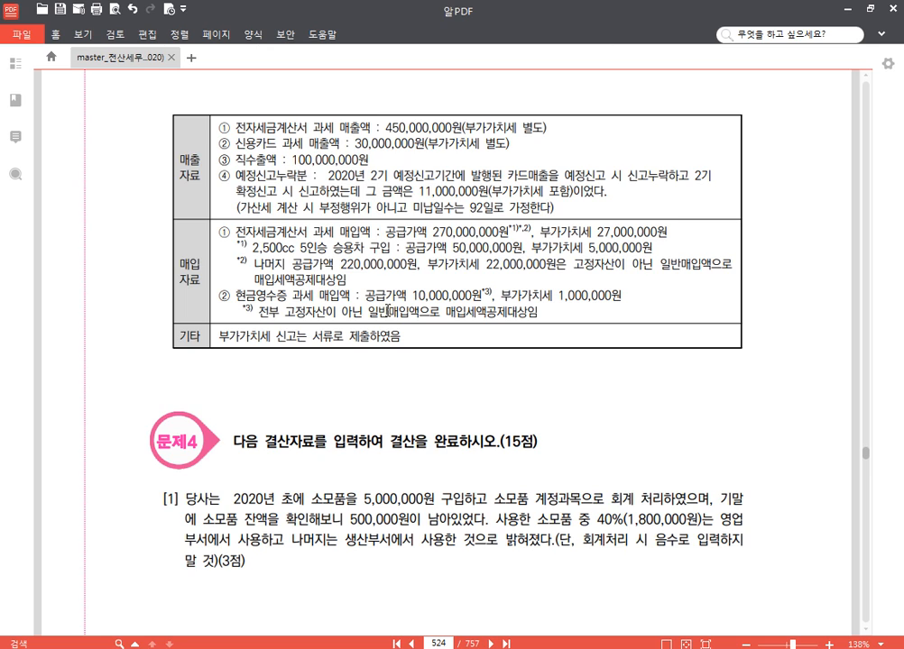
pyautogui.hotkey('alt', 'Tab')
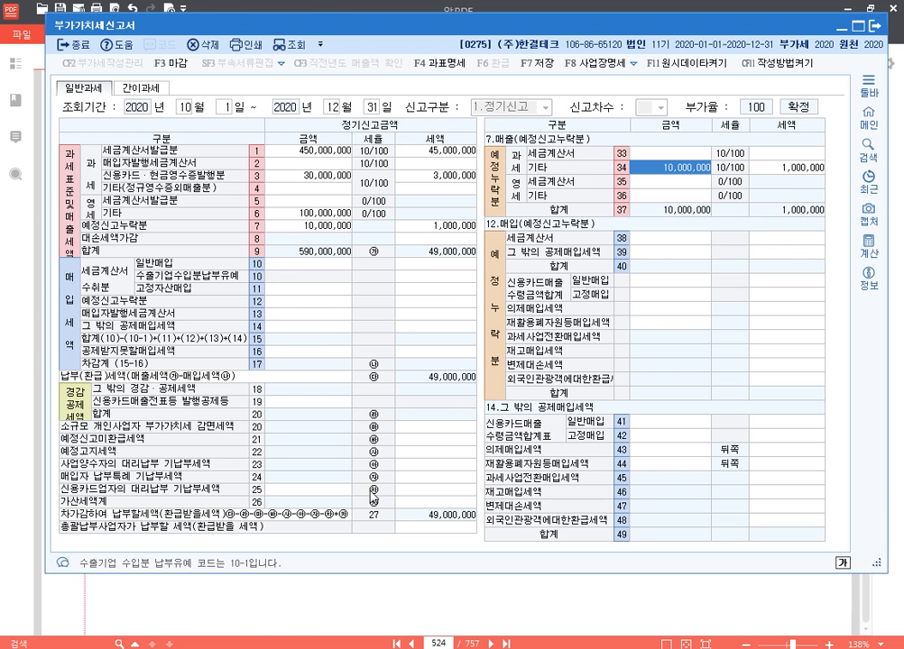
pyautogui.click(309, 267)
pyautogui.click(313, 288)
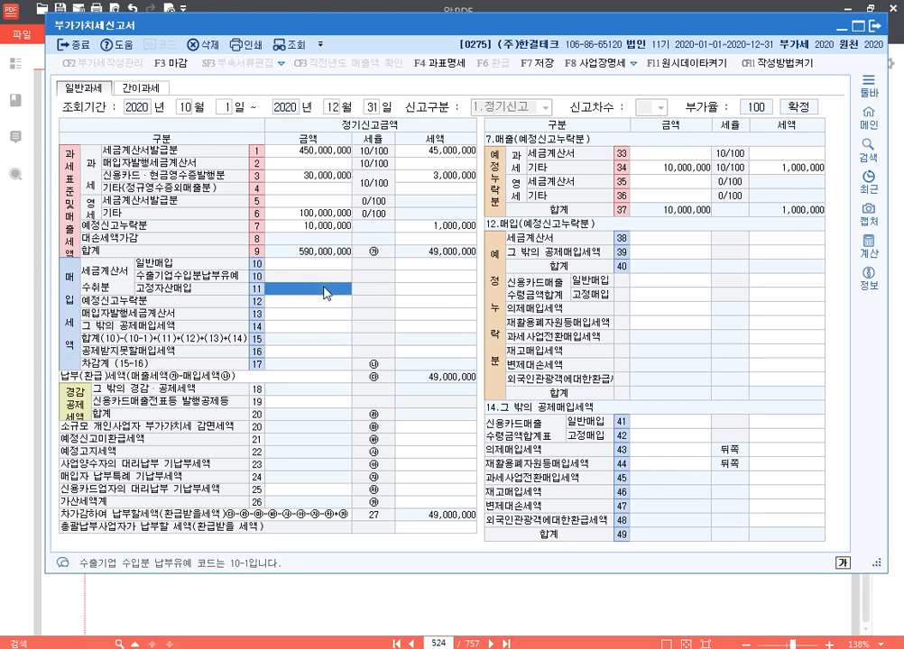
pyautogui.click(334, 357)
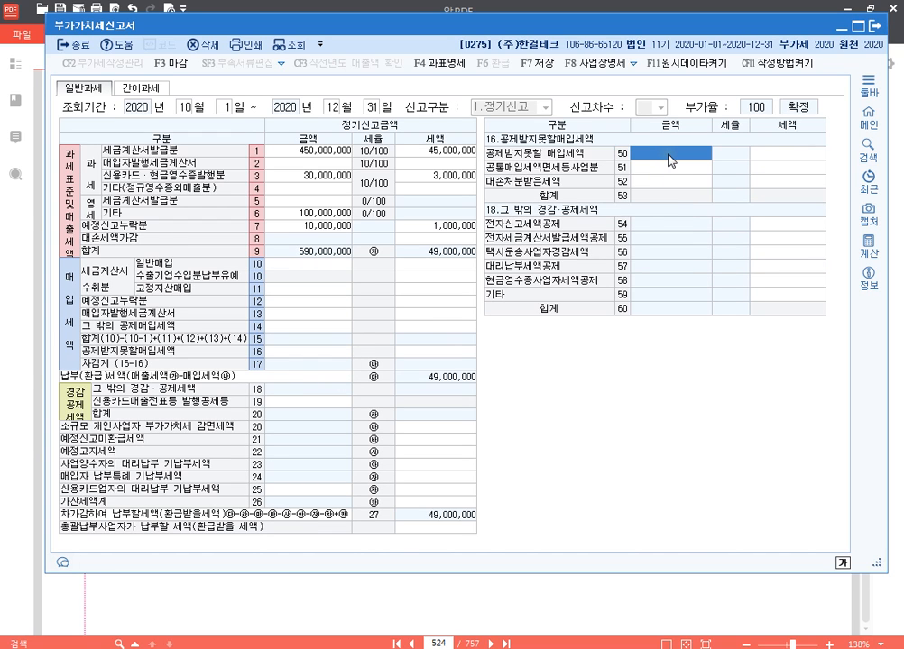
pyautogui.click(315, 263)
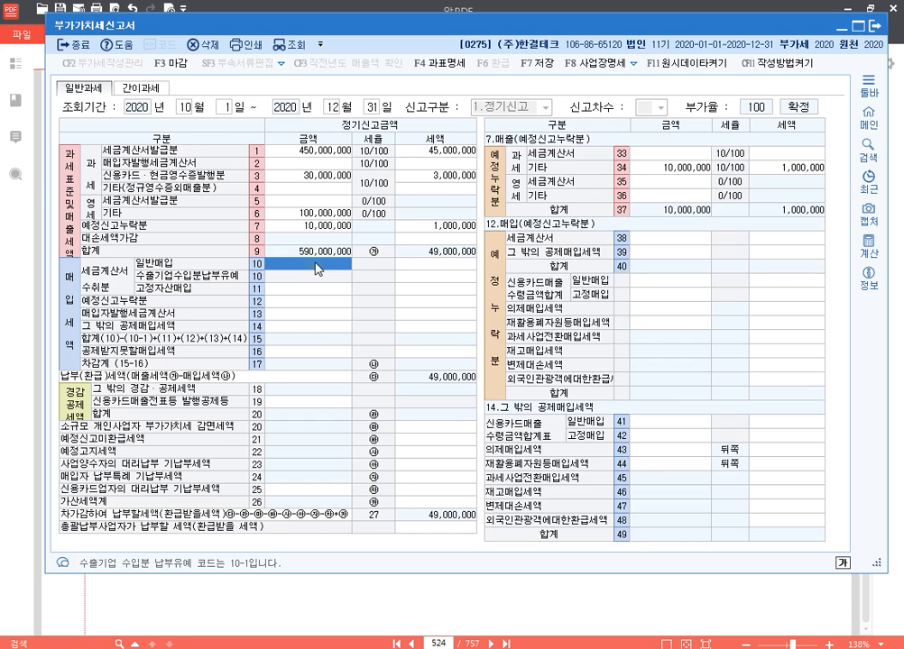
pyautogui.click(318, 291)
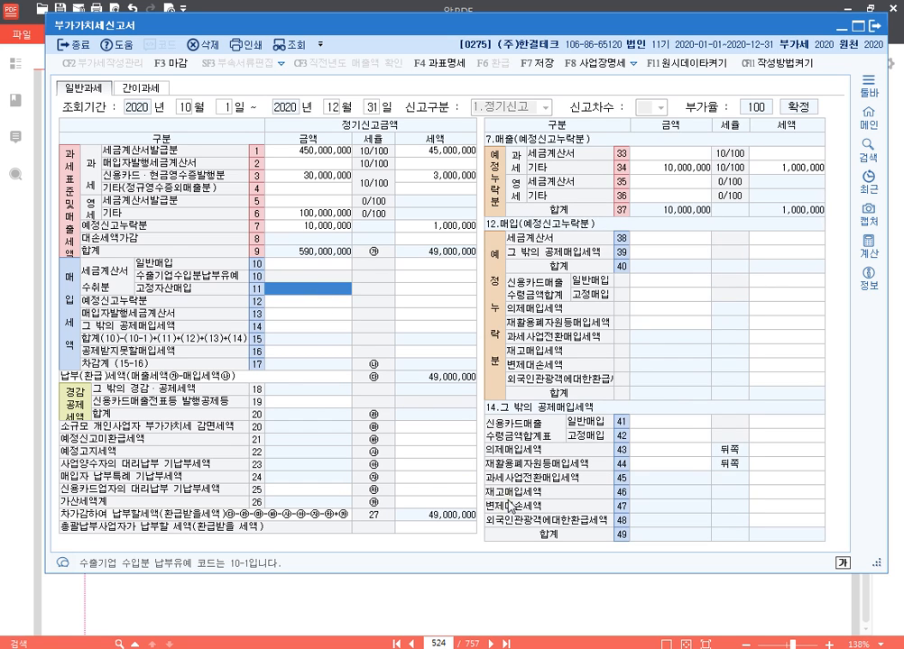
pyautogui.click(592, 622)
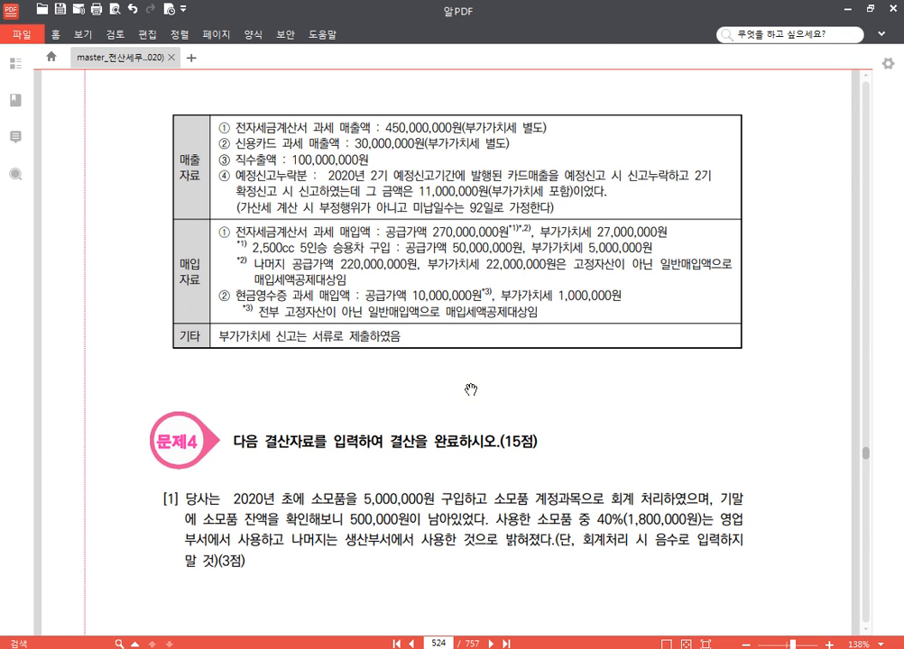
# Step: Switch to KcLep and enter 50,000,000 with 5,000,000 tax for 고정자산매입 (line 11)
pyautogui.hotkey('alt', 'Tab')
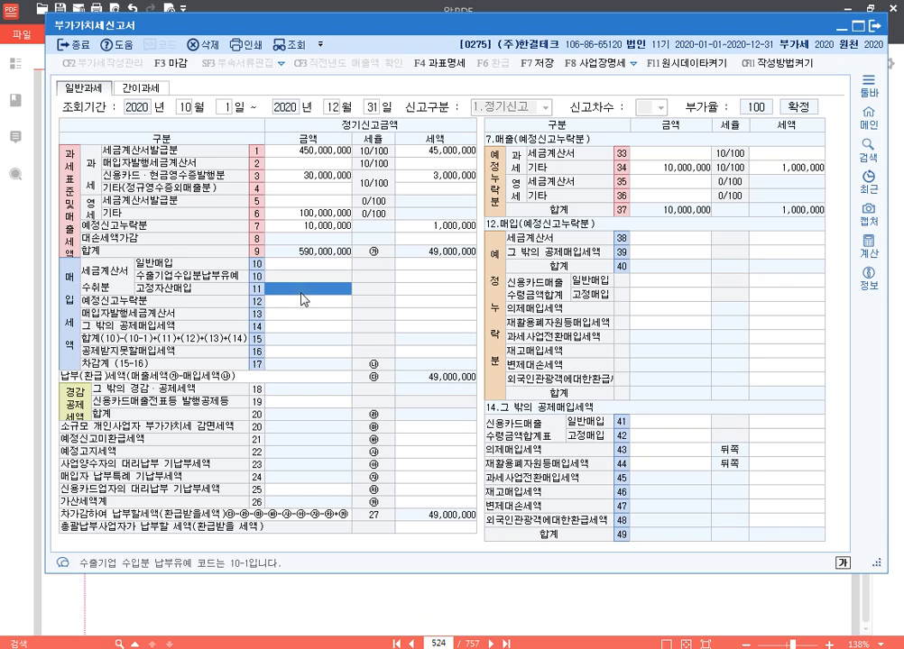
pyautogui.write('50000000')
pyautogui.press('Return')
pyautogui.write('50,000,00')
pyautogui.press('Return')
pyautogui.click(300, 293)
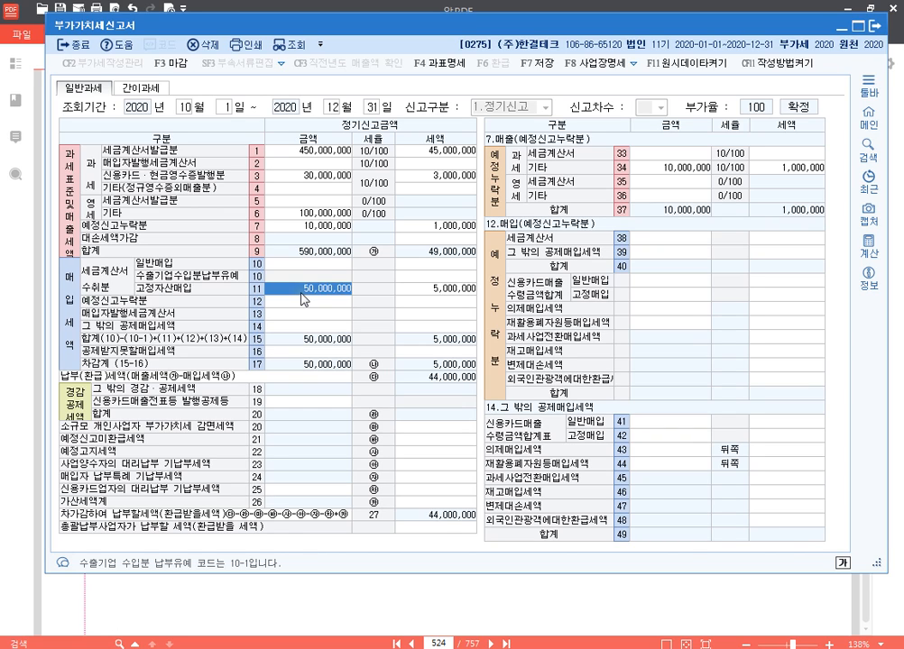
# Step: Enter 220,000,000 with 22,000,000 tax for 세금계산서수취분 일반매입 (line 10)
pyautogui.press('Up')
pyautogui.press('Up')
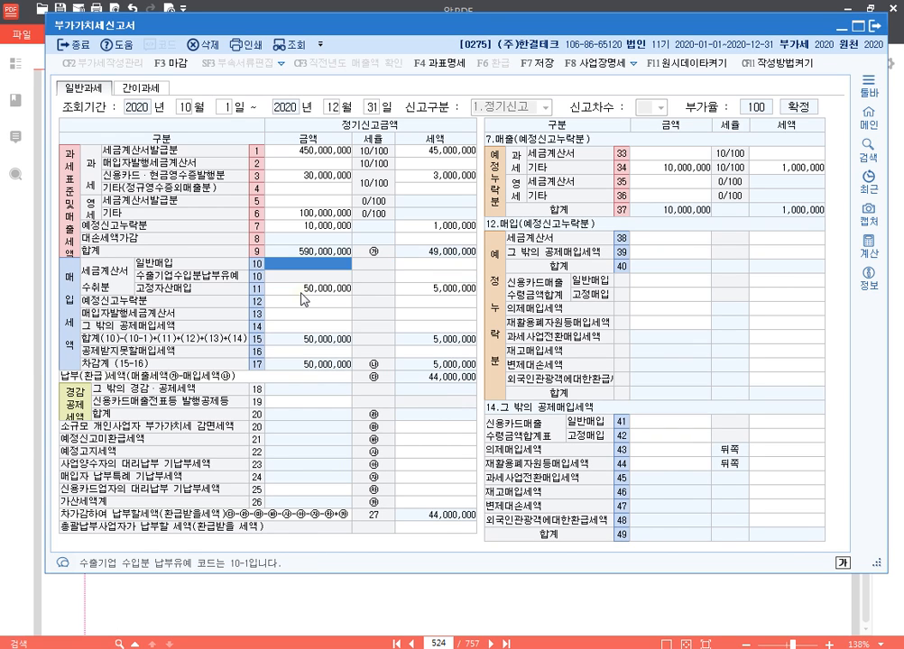
pyautogui.write('220000000')
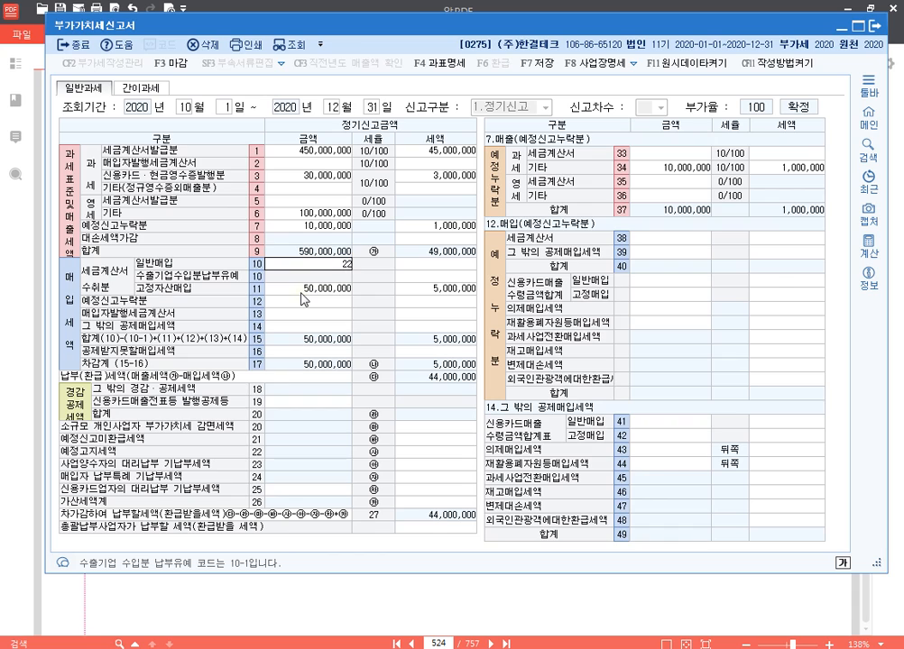
pyautogui.press('Return')
pyautogui.write('22000000')
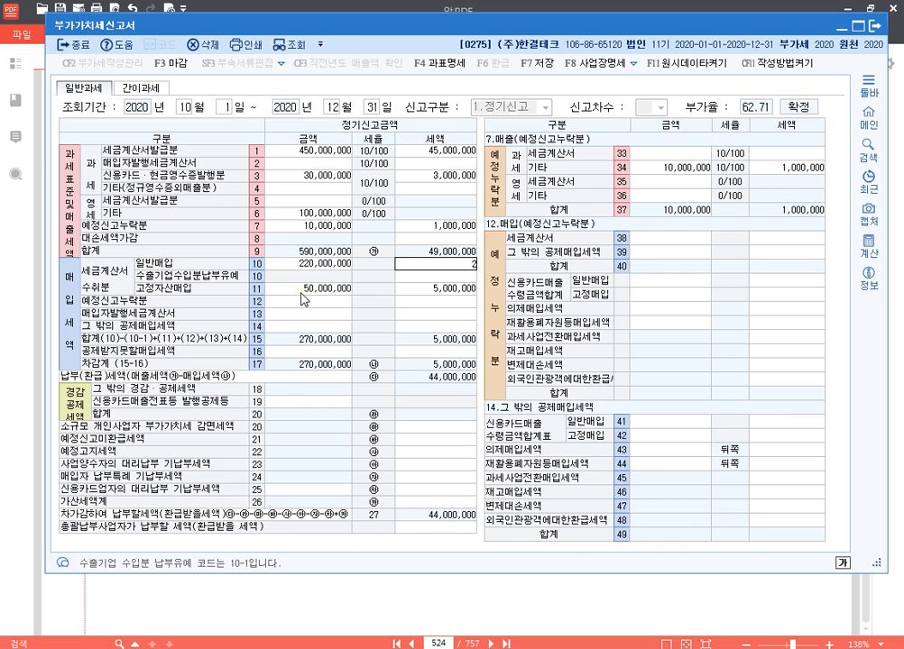
pyautogui.press('Return')
pyautogui.press('Up')
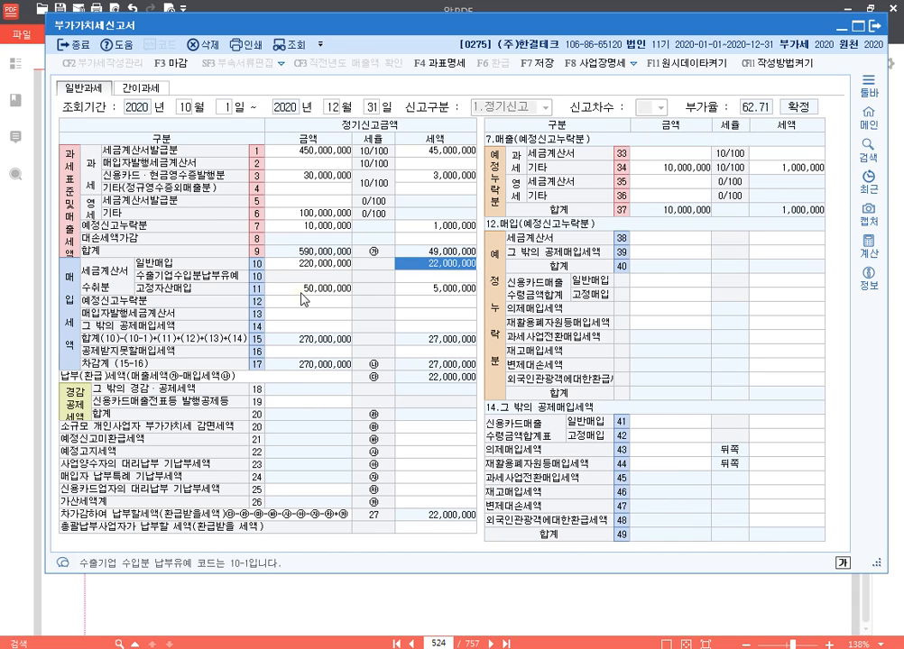
pyautogui.click(321, 263)
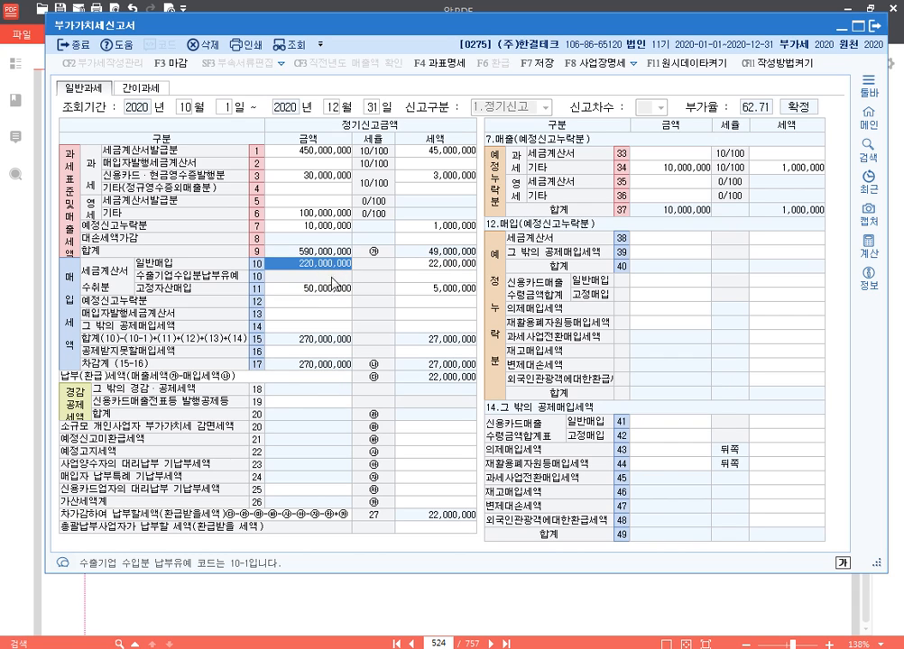
pyautogui.click(330, 290)
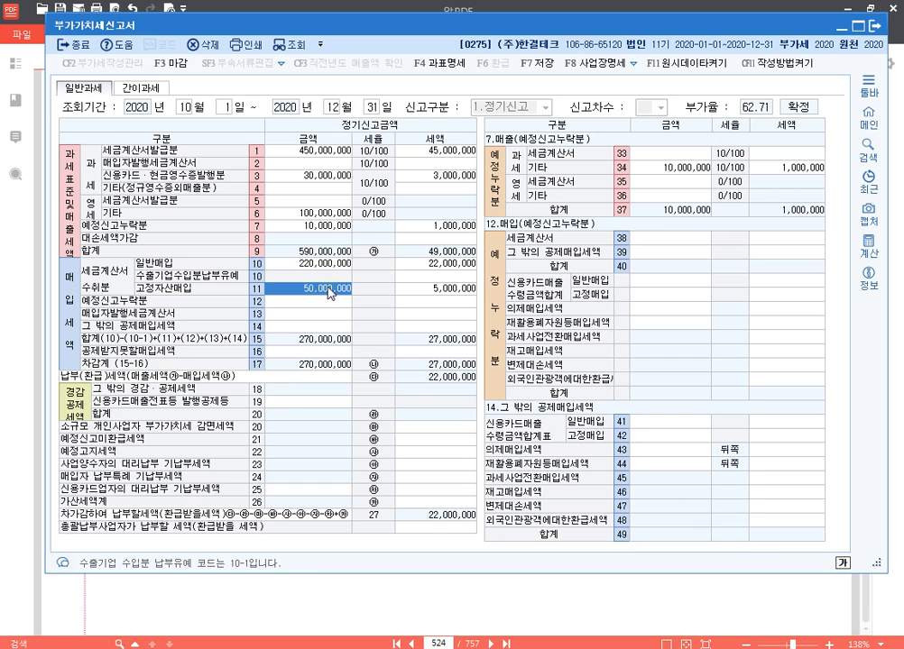
# Step: Open the 공제받지못할매입세액 details and enter 50,000,000 with 5,000,000 tax on line 50
pyautogui.click(329, 354)
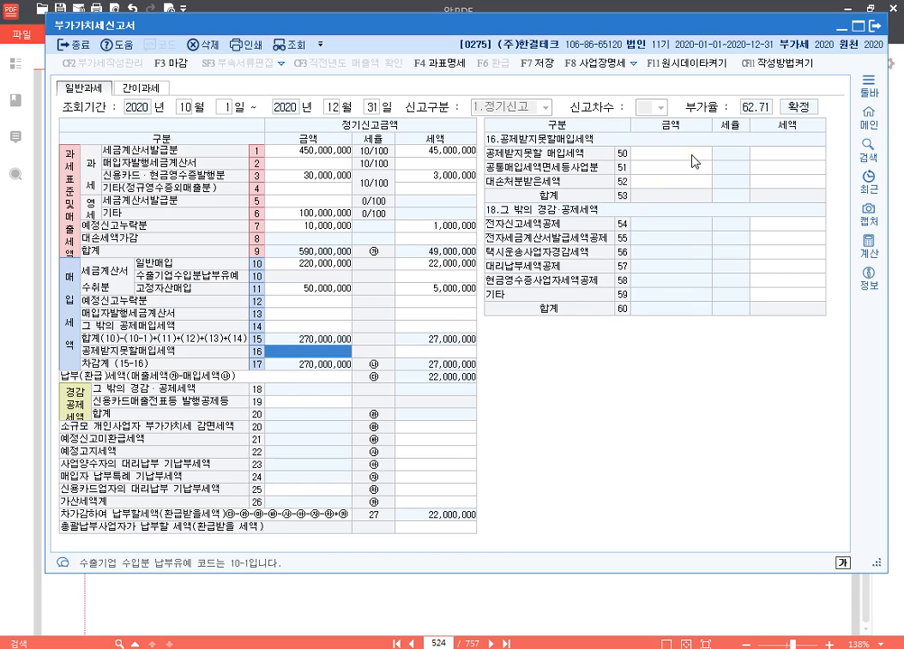
pyautogui.click(676, 153)
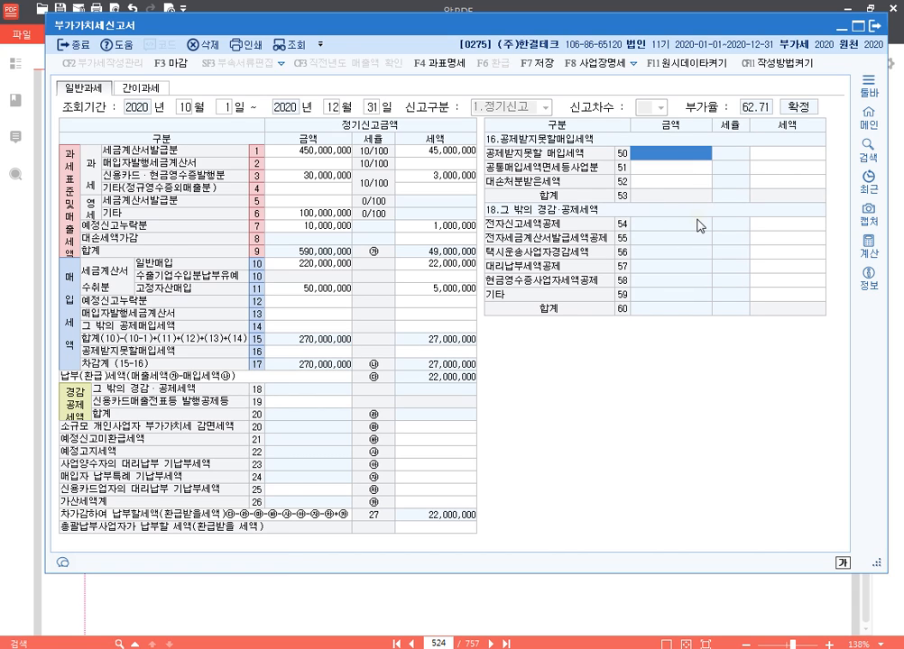
pyautogui.write('50000000')
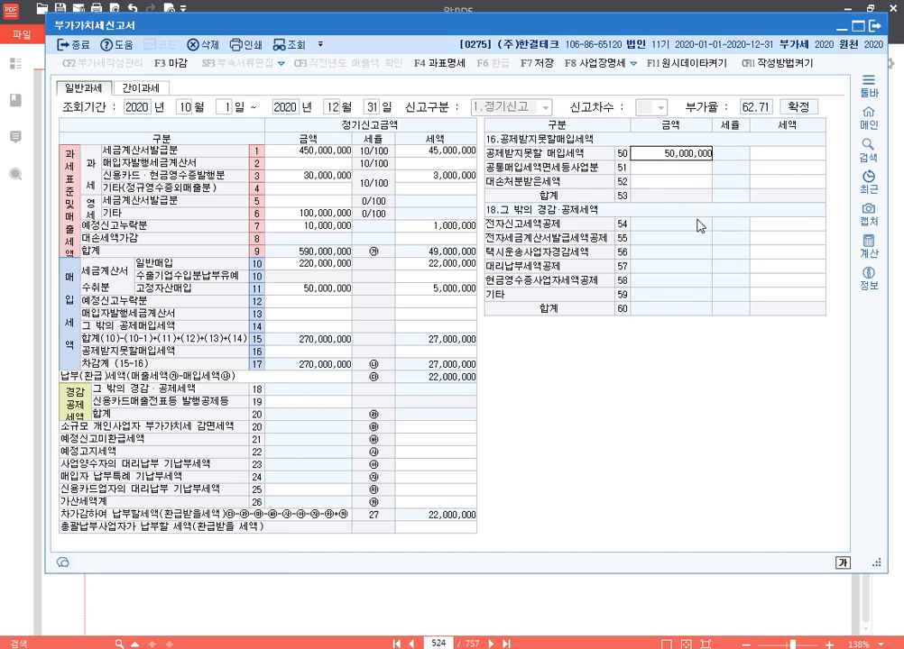
pyautogui.press('Return')
pyautogui.write('5,000,000')
pyautogui.press('Return')
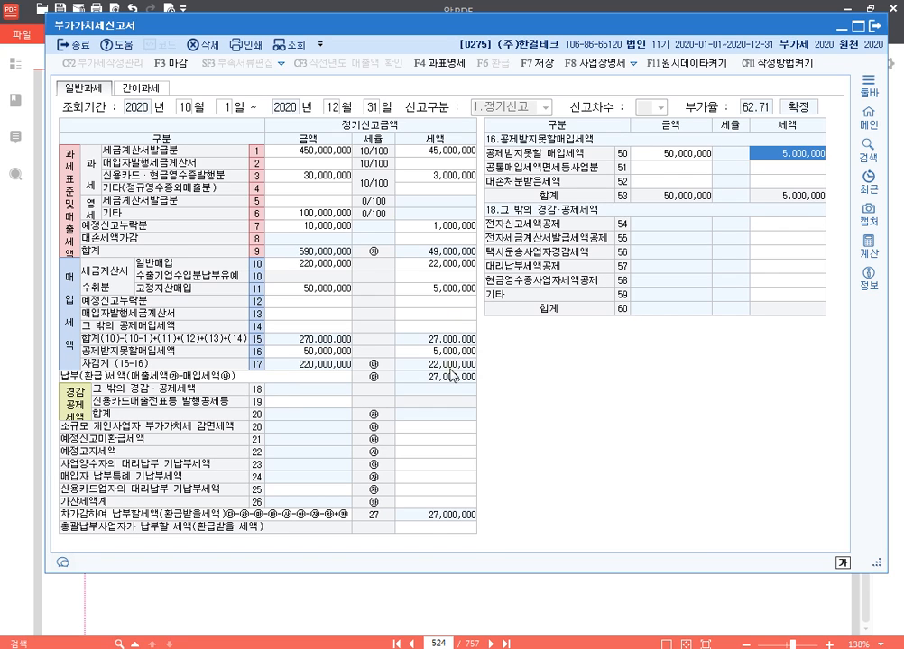
# Step: Check the cash-receipt purchases in the PDF, then enter 10,000,000 with 1,000,000 tax in KcLep for 그 밖의 공제매입세액 일반매입 (line 41)
pyautogui.click(538, 605)
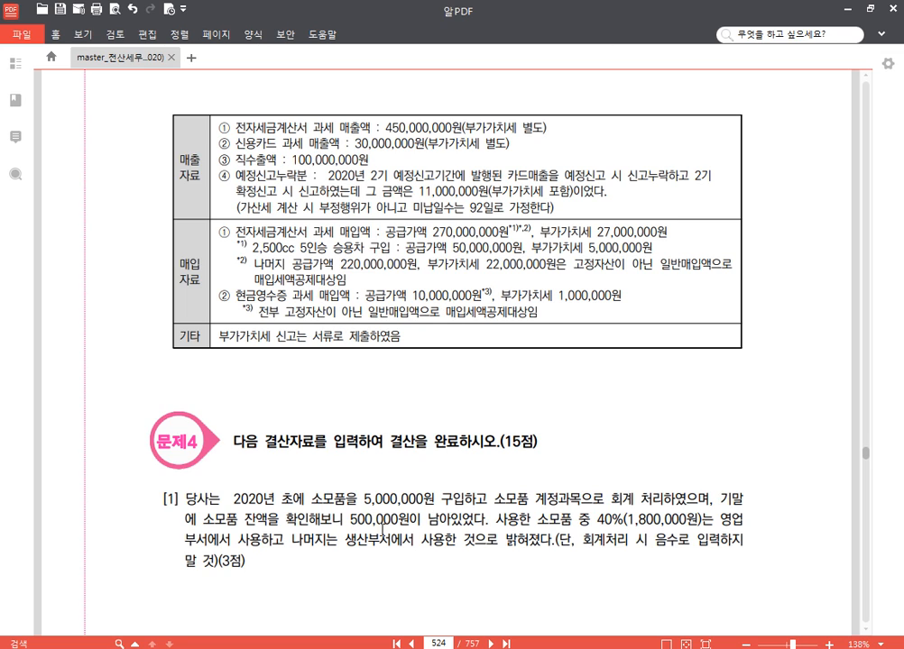
pyautogui.hotkey('alt', 'Tab')
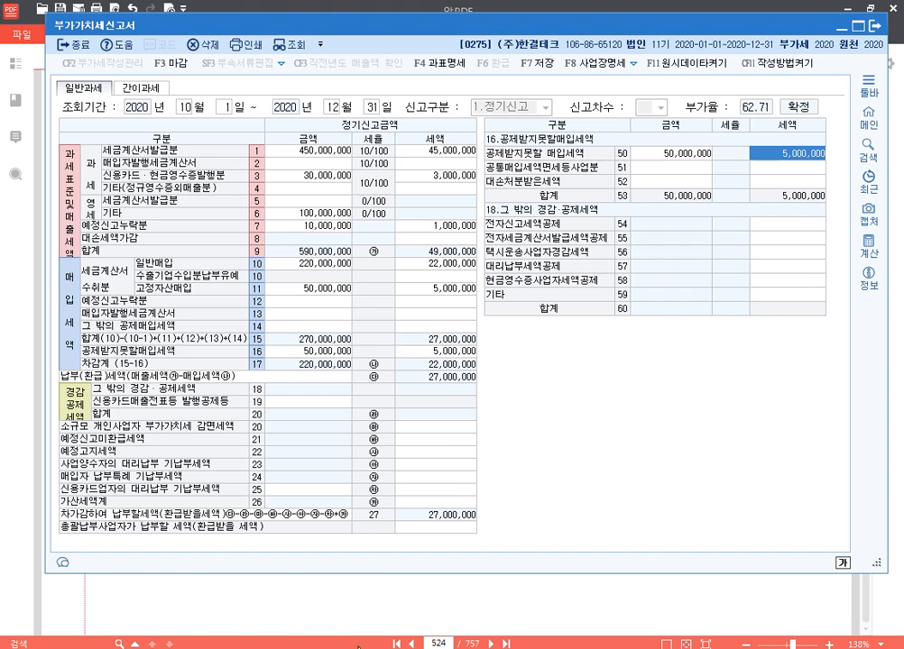
pyautogui.click(307, 332)
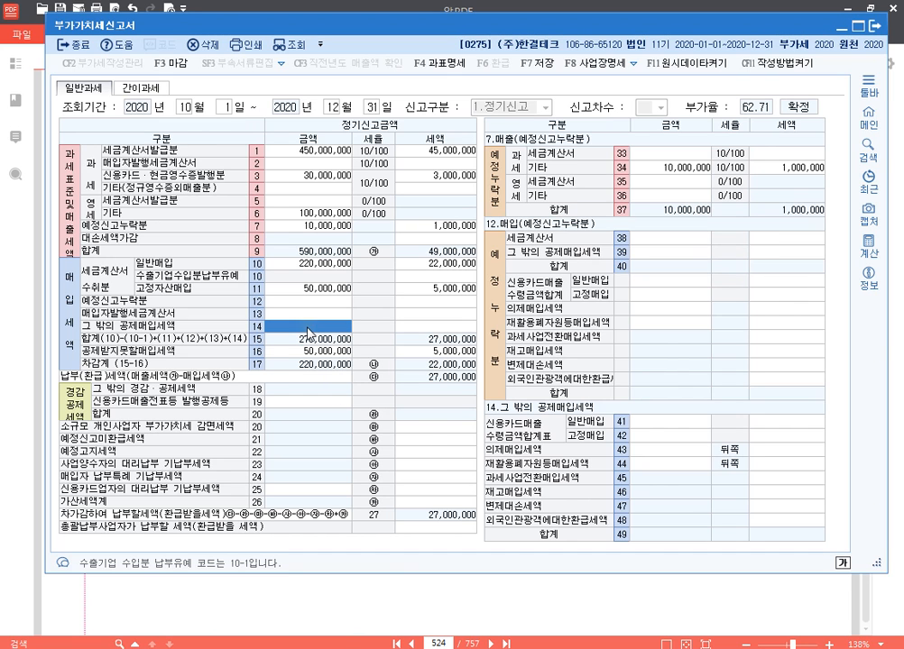
pyautogui.click(677, 423)
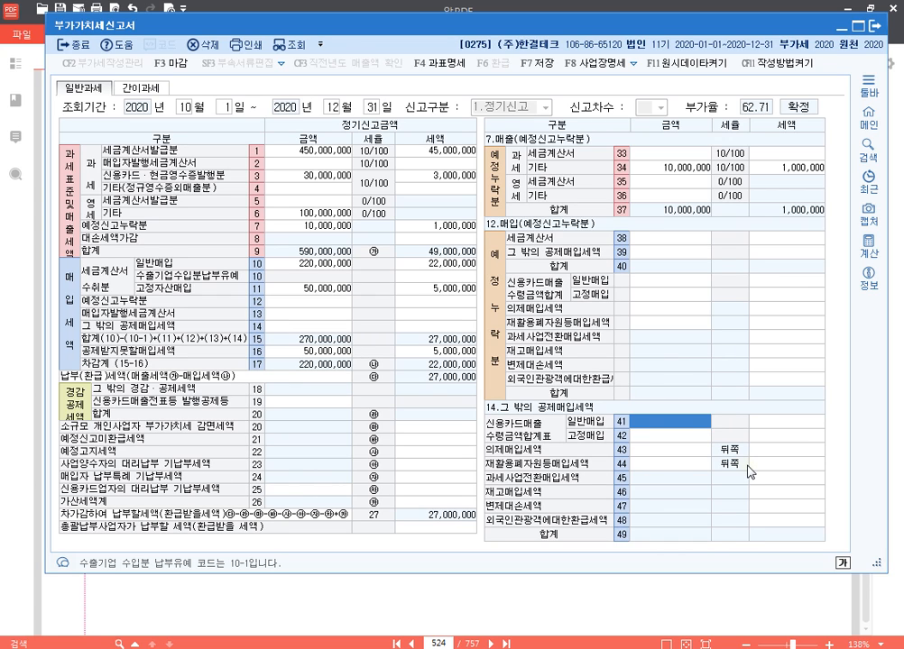
pyautogui.write('10000000')
pyautogui.press('Return')
pyautogui.write('1,000')
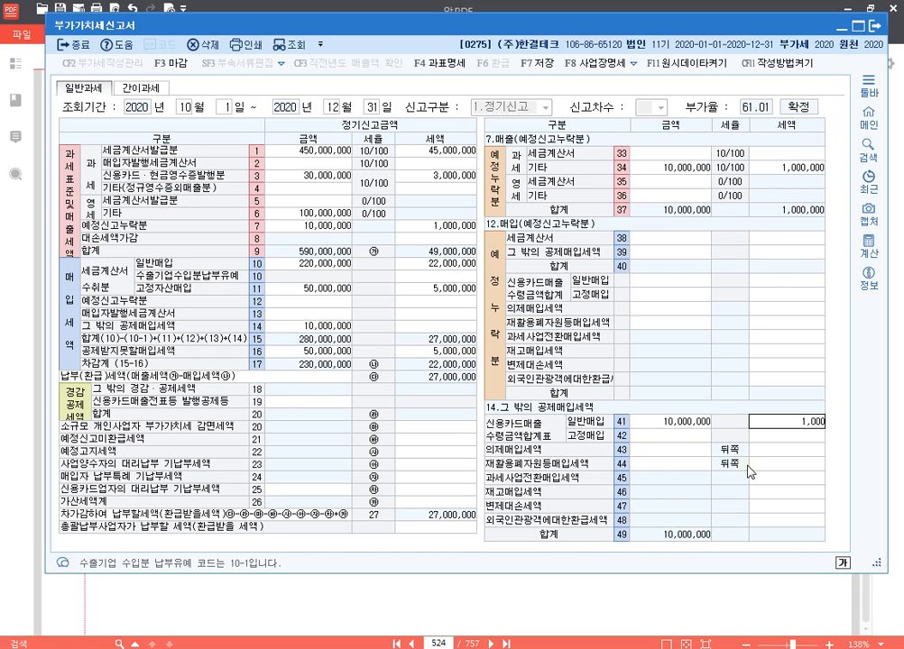
pyautogui.write(',000')
pyautogui.press('Return')
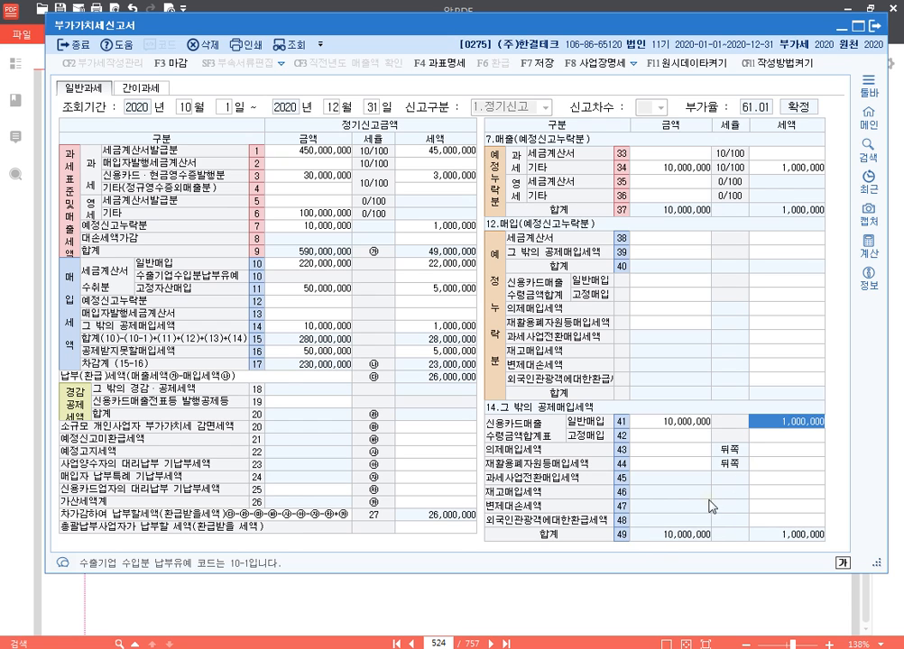
# Step: Check the PDF's 기타 note, review the omitted sales on line 34 in KcLep, and open the 가산세명세 at 과소·초과환급(일반) (line 71)
pyautogui.click(561, 615)
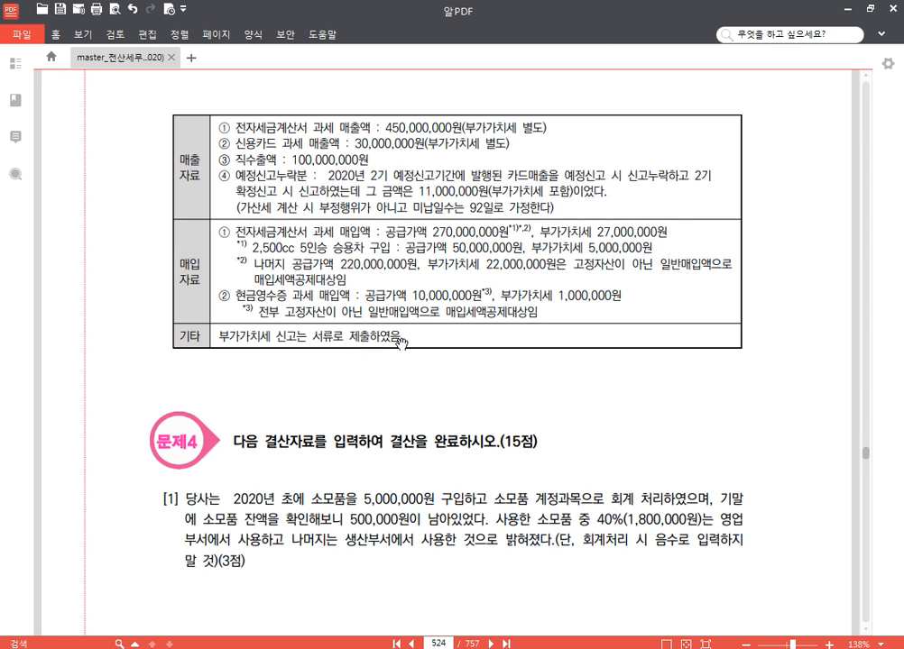
pyautogui.hotkey('alt', 'Tab')
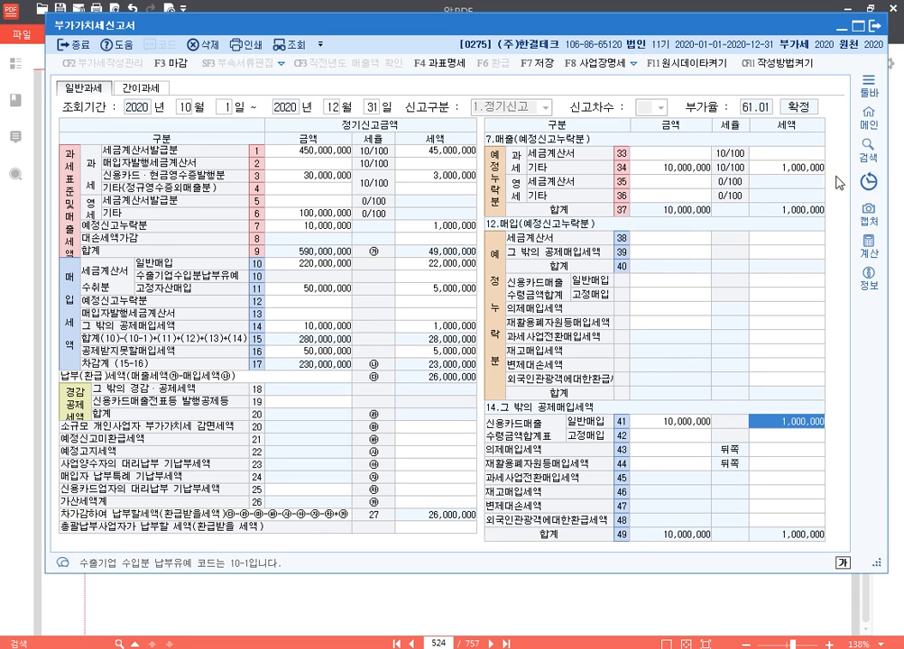
pyautogui.click(809, 168)
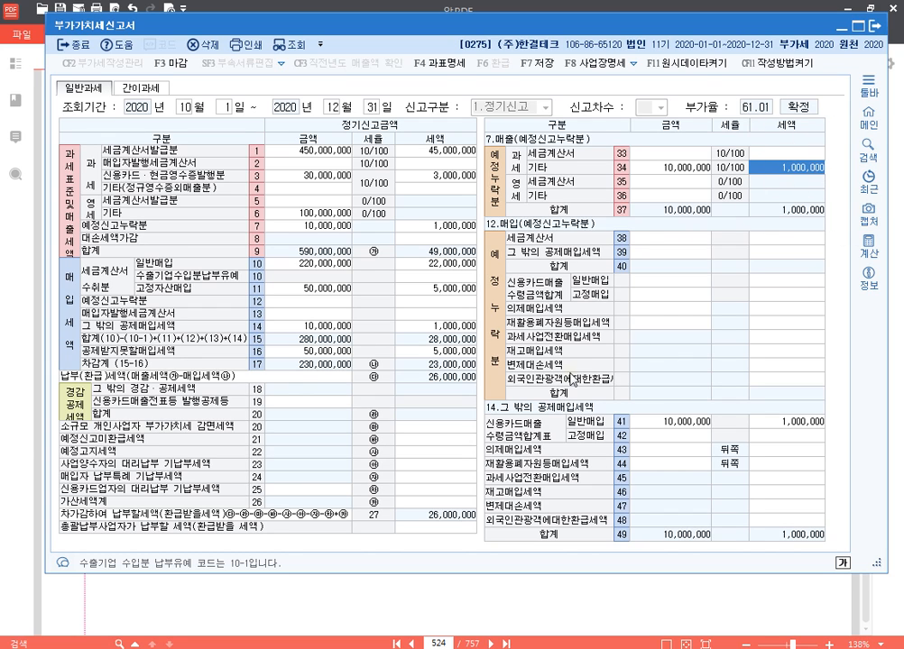
pyautogui.click(444, 503)
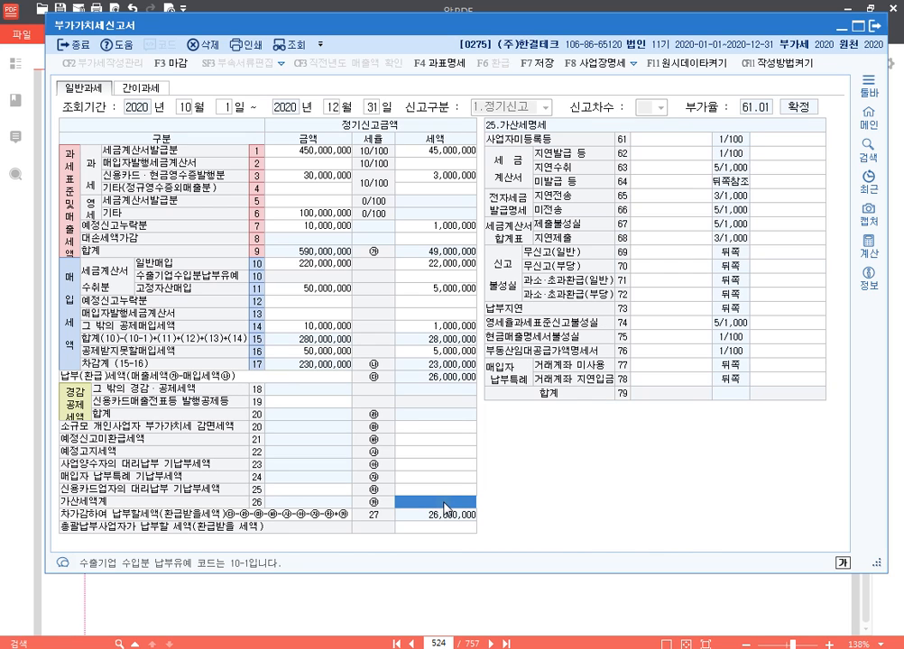
pyautogui.click(674, 279)
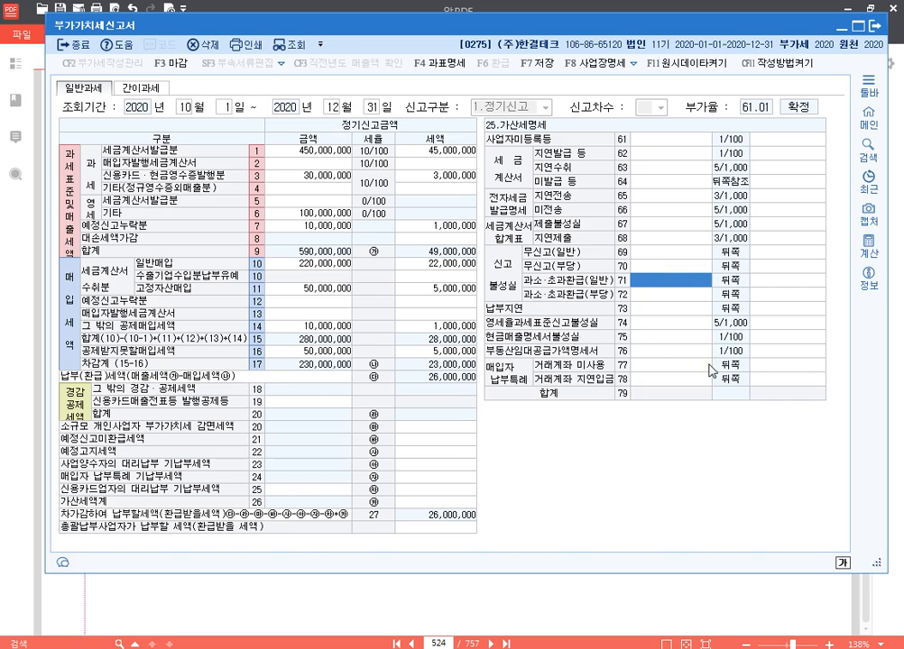
# Step: Enter 1,000,000 as the general under-reporting amount in row 71 and open the built-in calculator with 2 decimal places, moved clear of the penalty table
pyautogui.write('1000000')
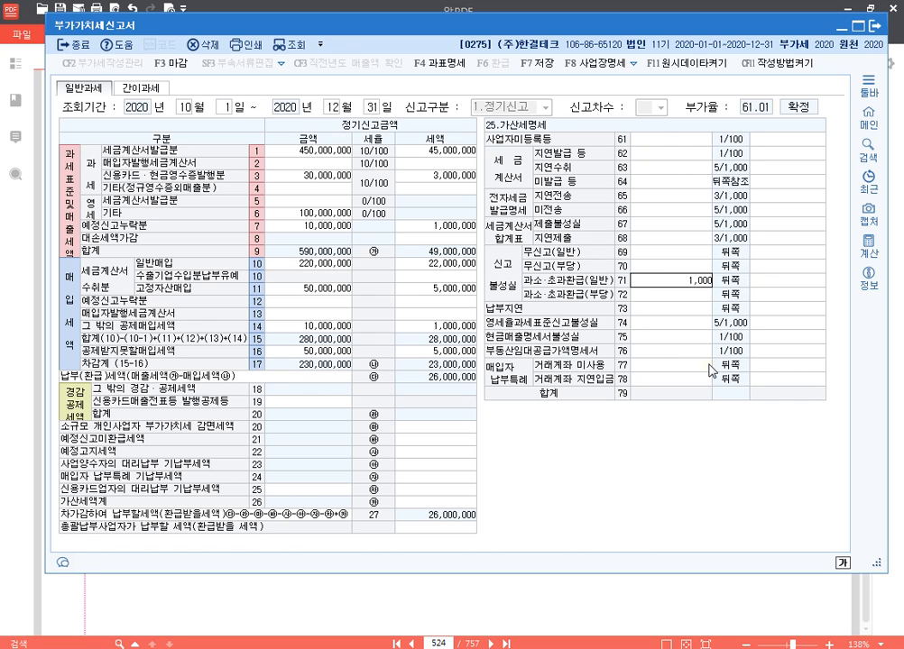
pyautogui.press('Return')
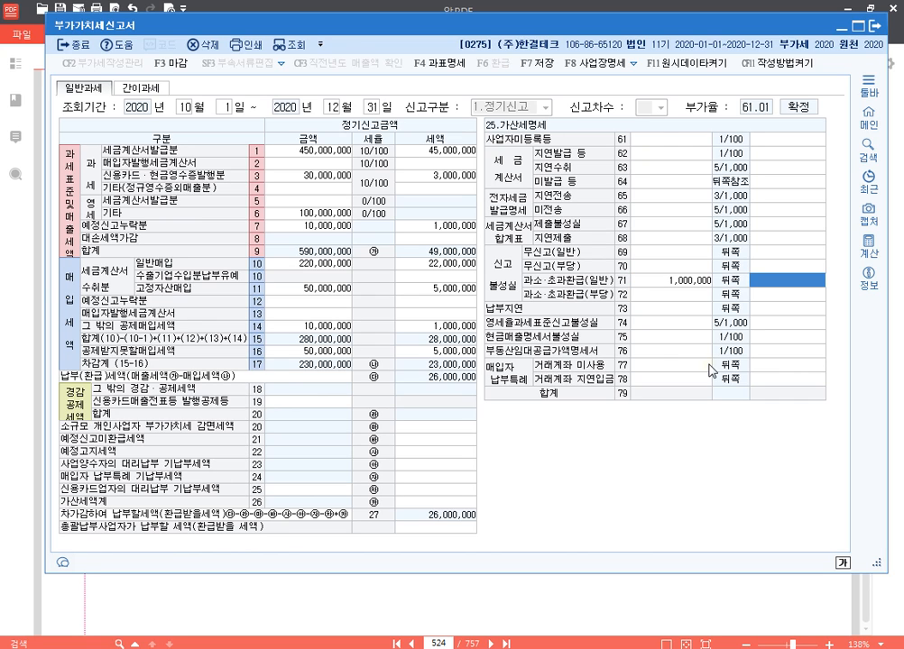
pyautogui.press('F12')
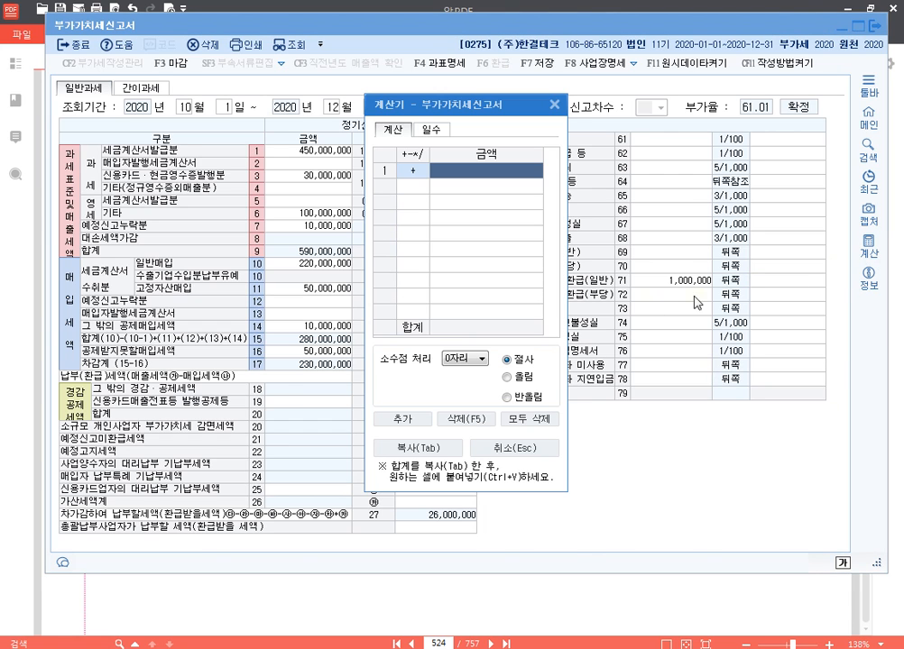
pyautogui.click(464, 357)
pyautogui.click(468, 390)
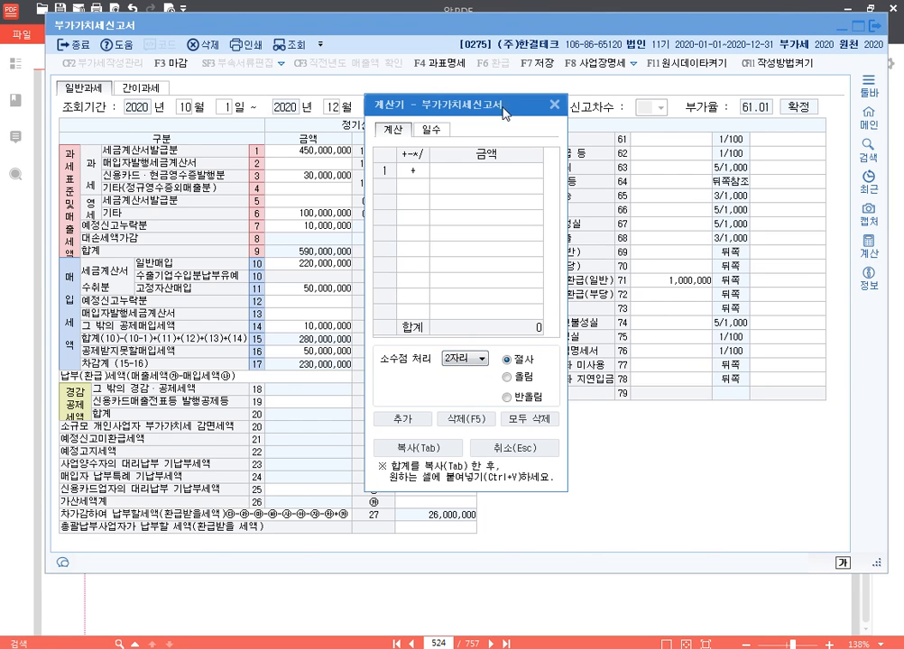
pyautogui.moveTo(495, 110); pyautogui.dragTo(383, 94)
# Step: Calculate the under-reporting penalty as 1,000,000 × 0.1 × 0.25 in the calculator
pyautogui.write('1000000')
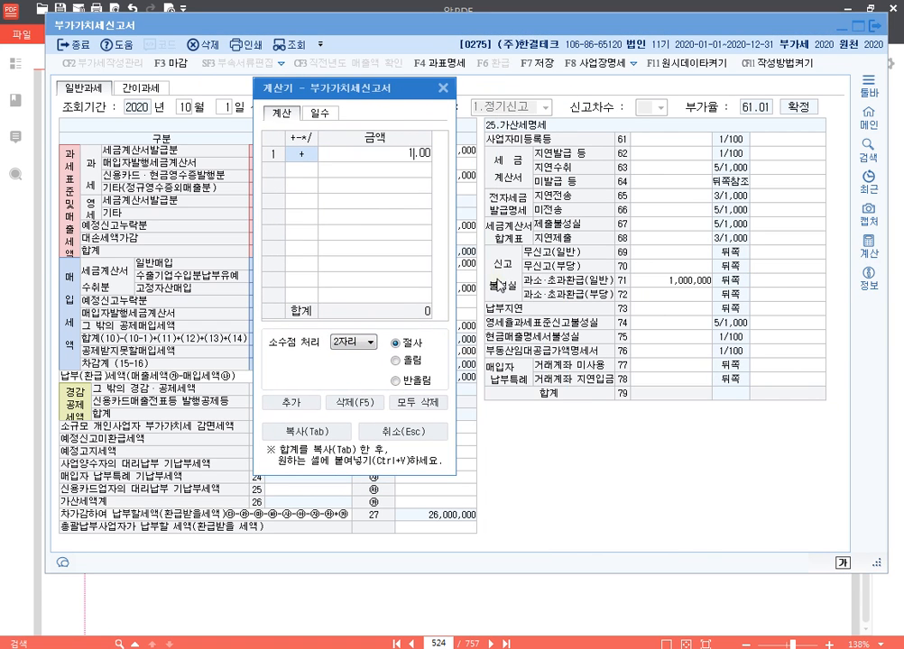
pyautogui.press('Return')
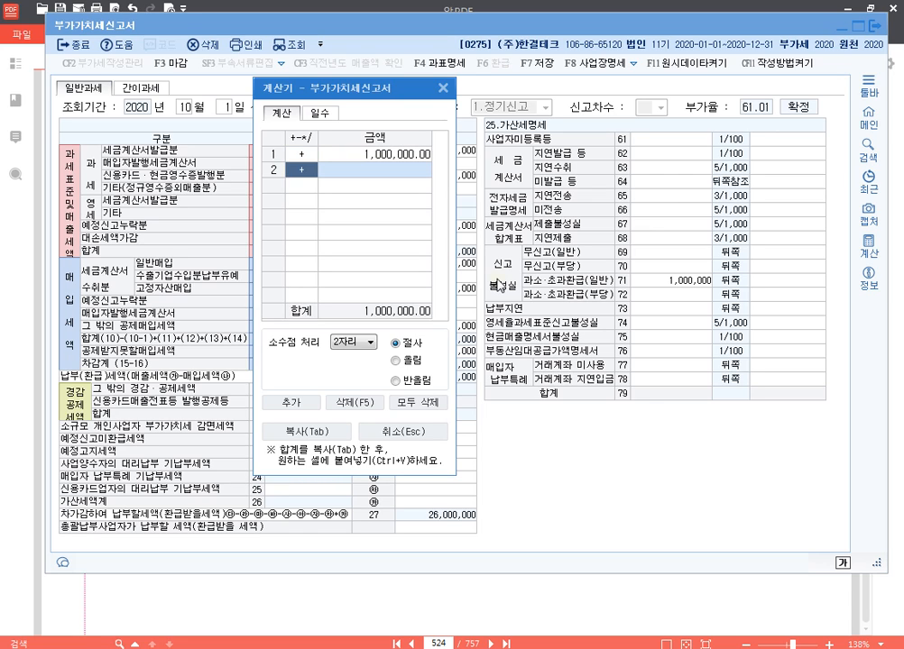
pyautogui.press('Return')
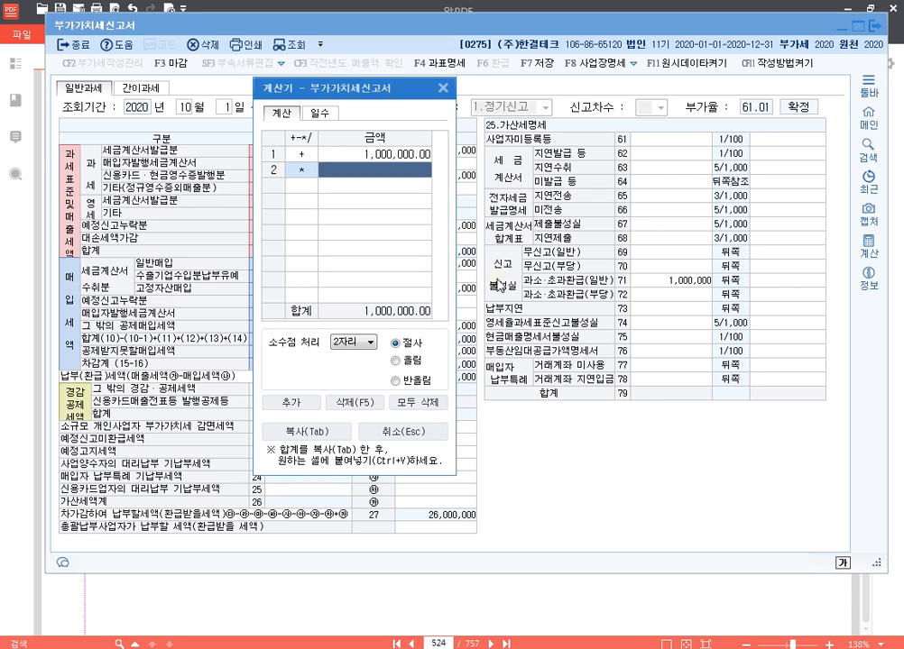
pyautogui.write('0.1')
pyautogui.press('Return')
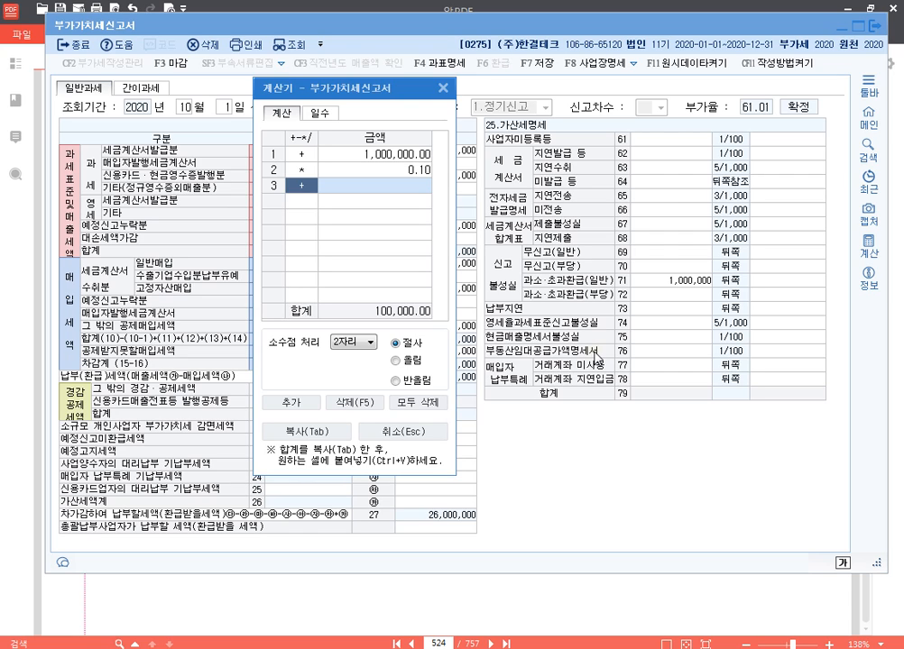
pyautogui.write('*0.25')
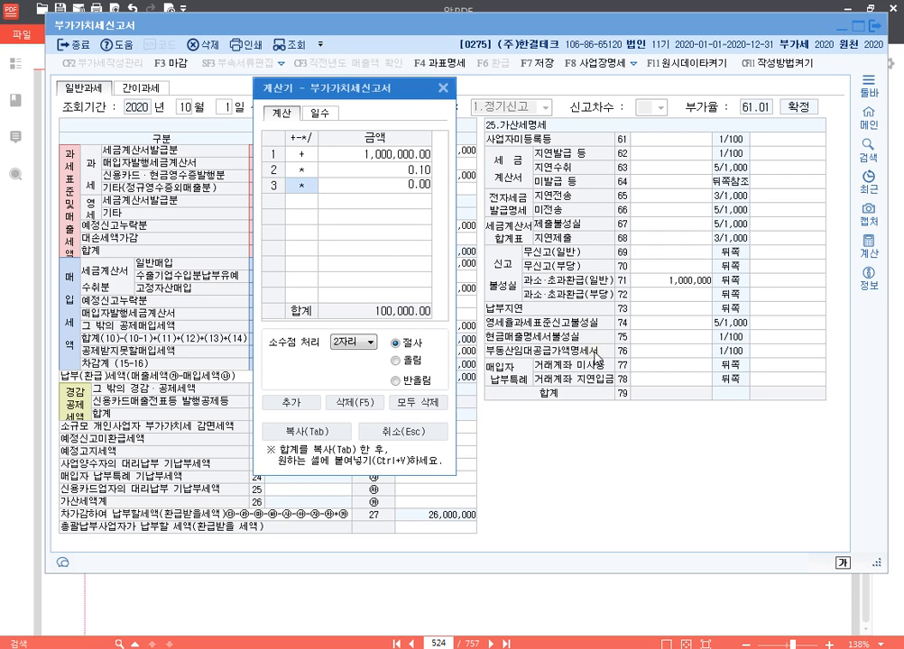
pyautogui.press('Return')
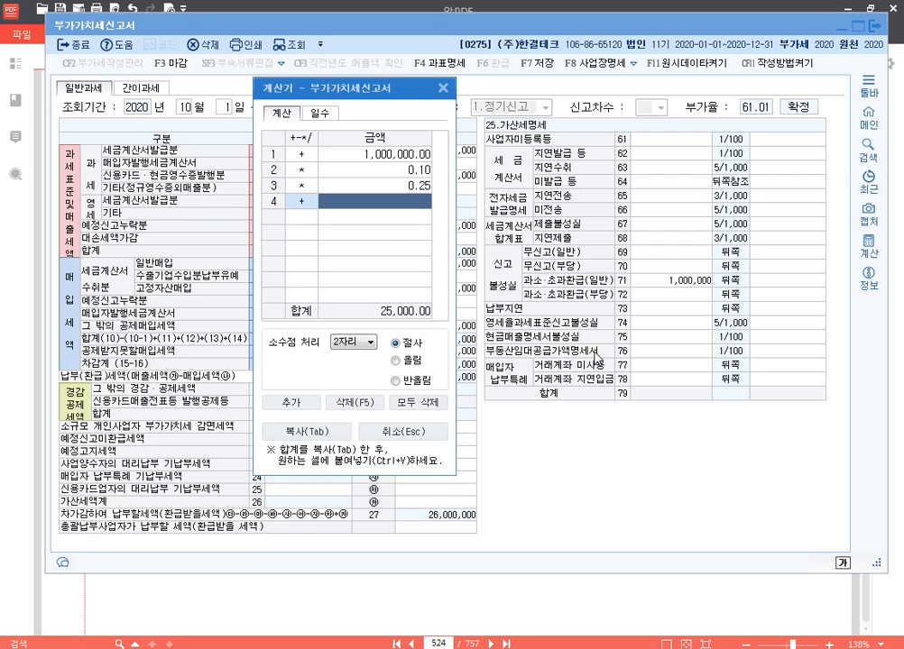
# Step: Enter 25,000 as the penalty tax for general under-reporting in row 71
pyautogui.click(786, 280)
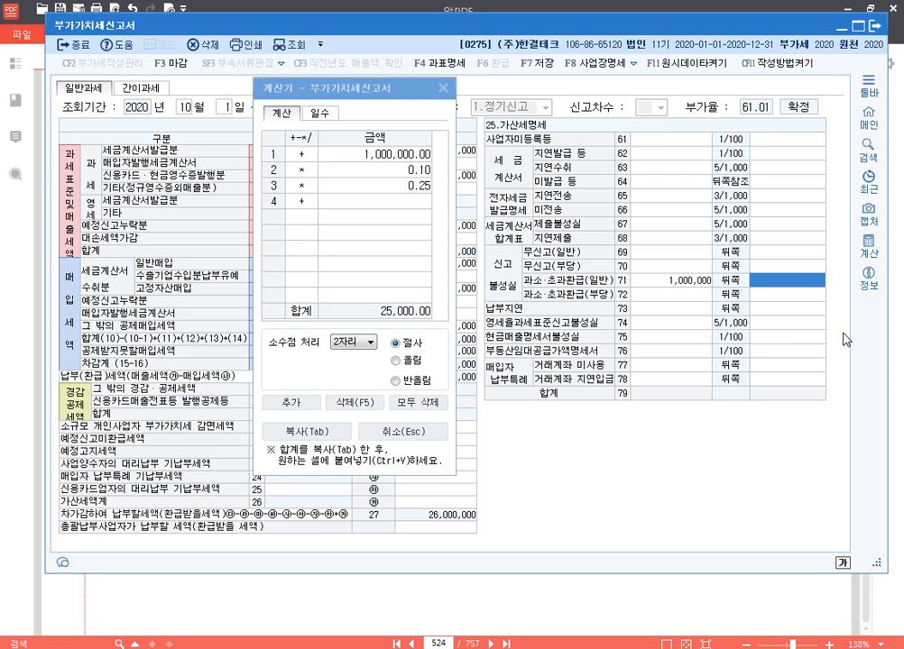
pyautogui.write('25,000')
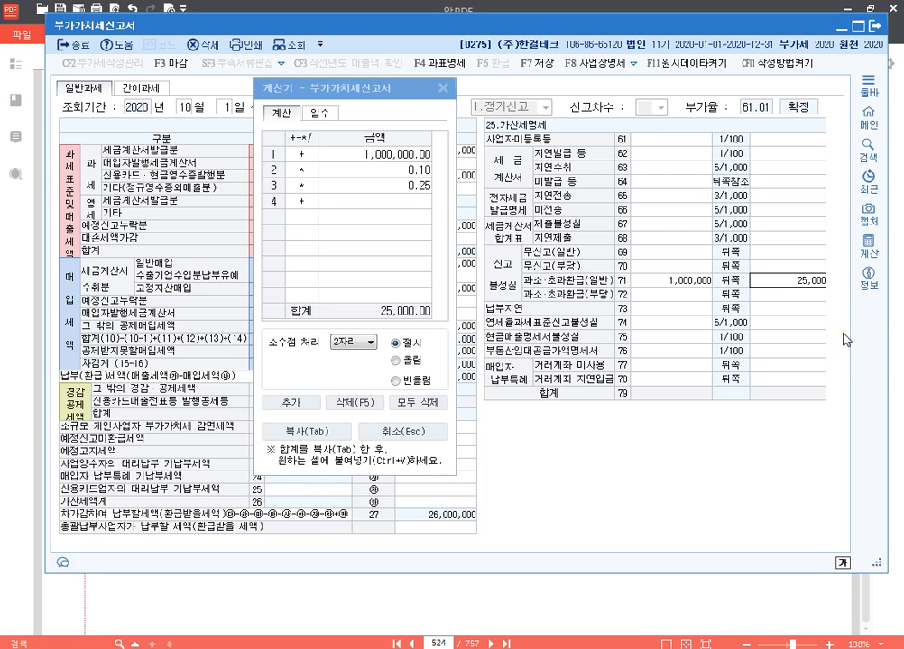
pyautogui.press('Return')
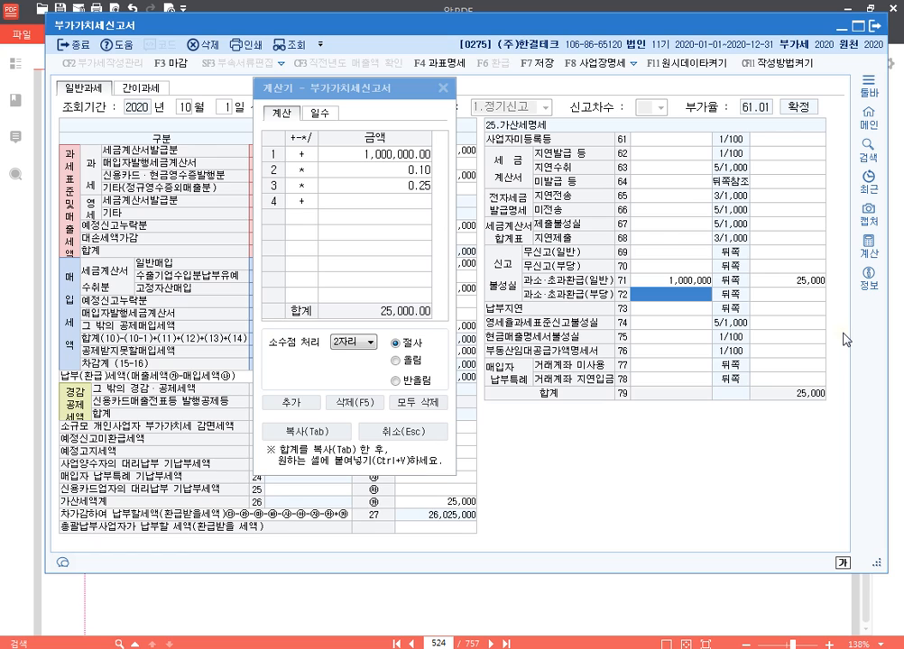
# Step: Enter 1,000,000 as the late-payment (납부지연) amount in row 73, close the calculator and open the overdue-days calculation for that row
pyautogui.press('Return')
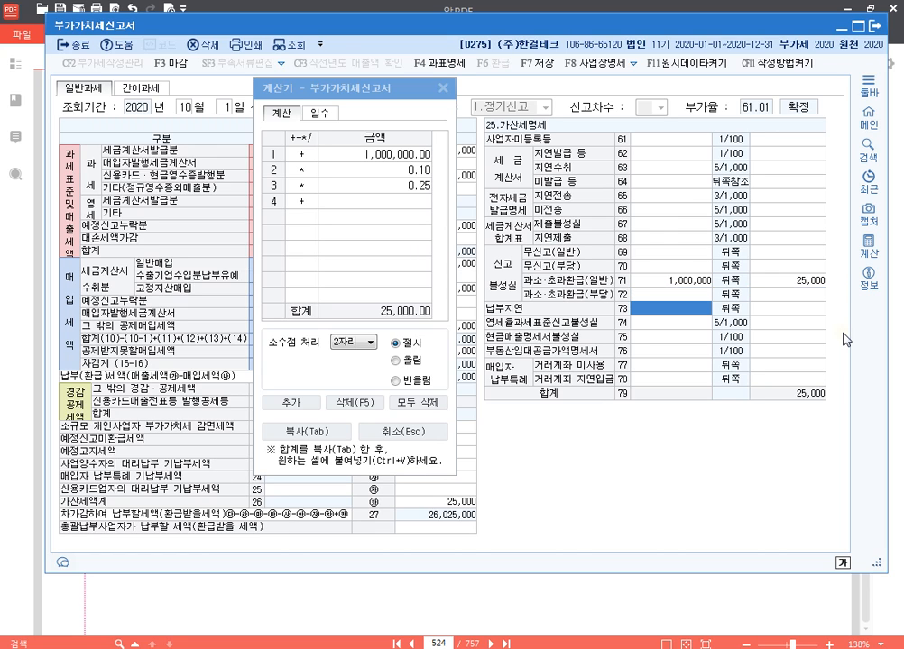
pyautogui.write('1000000')
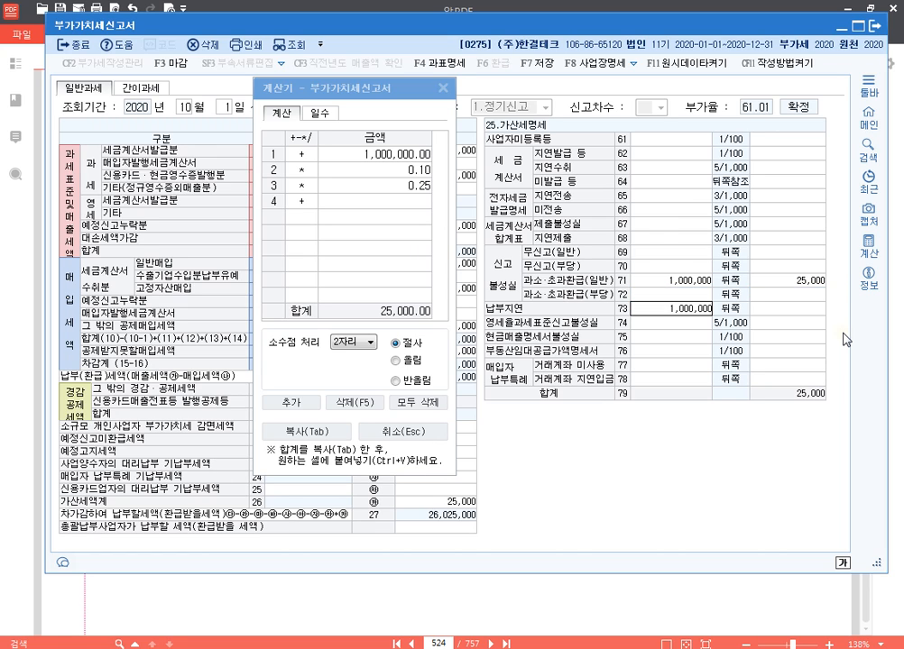
pyautogui.press('Return')
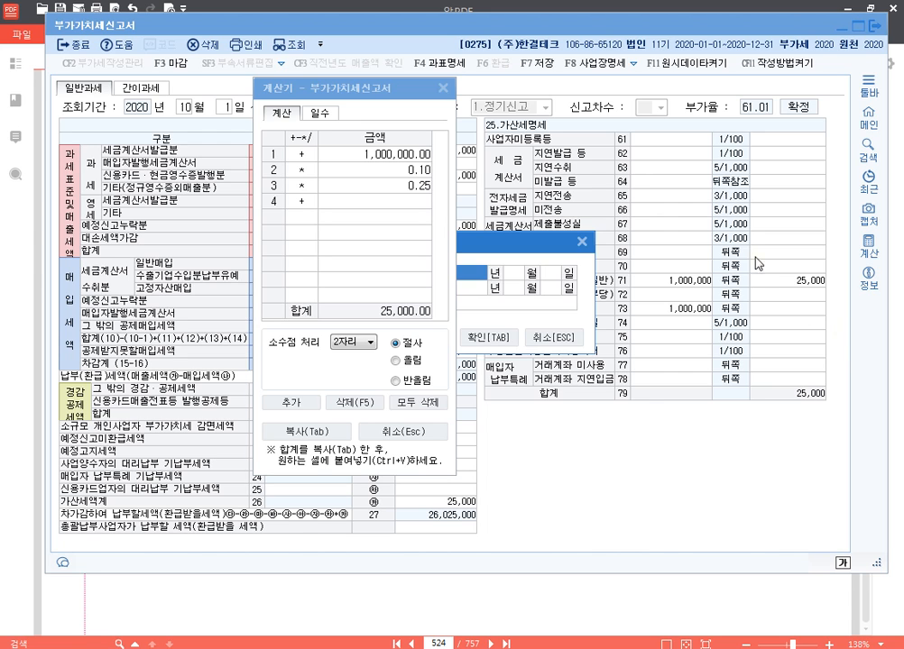
pyautogui.click(581, 241)
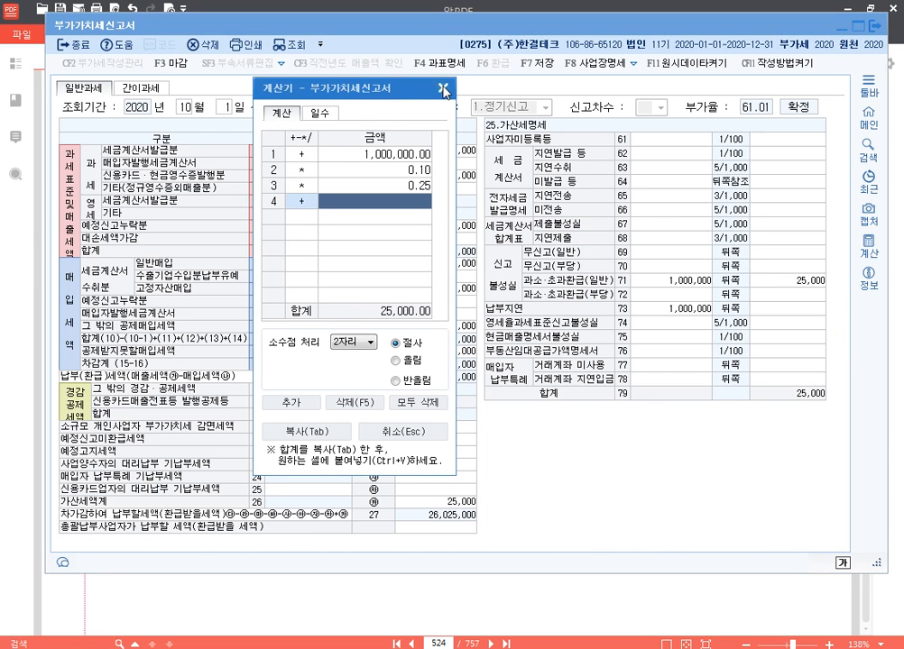
pyautogui.click(440, 88)
pyautogui.click(690, 309)
pyautogui.press('Return')
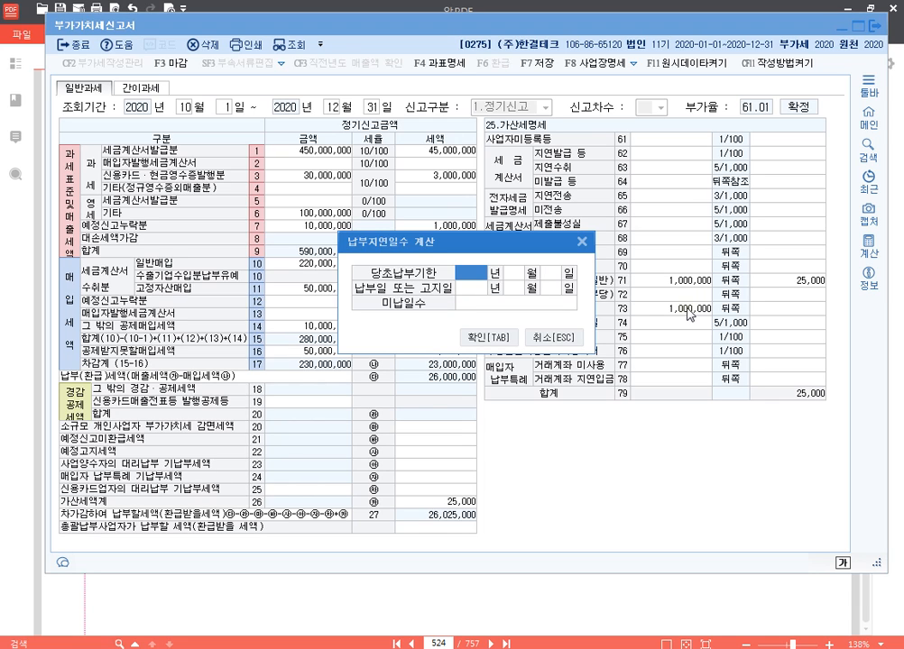
# Step: Set the original payment deadline to 2020-10-25 and the payment date to 2021-01-25, and apply the overdue days to the late-payment penalty
pyautogui.write('2020 년 10 월 25 일')
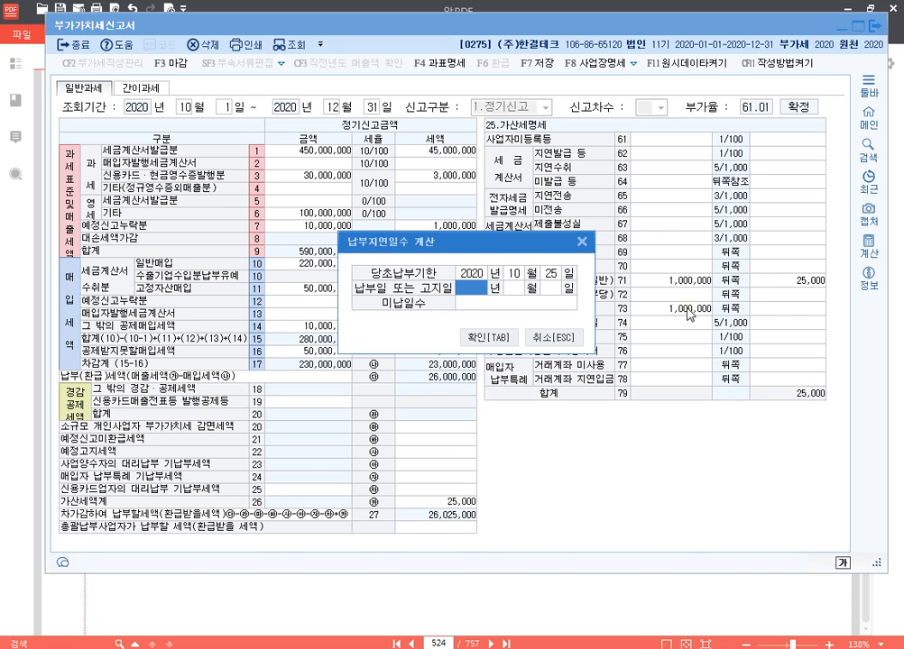
pyautogui.write('2021')
pyautogui.write('0125')
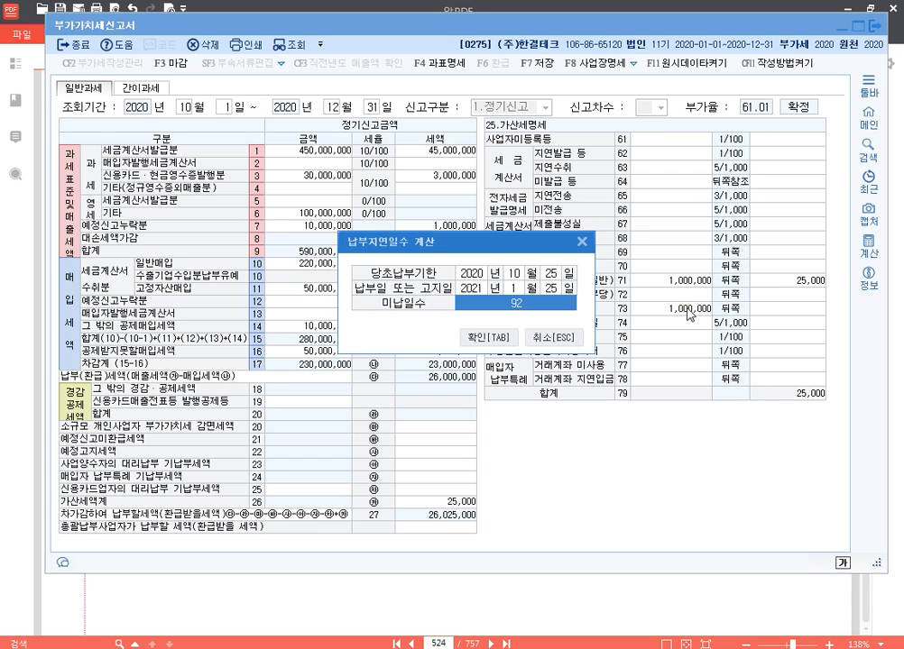
pyautogui.press('Tab')
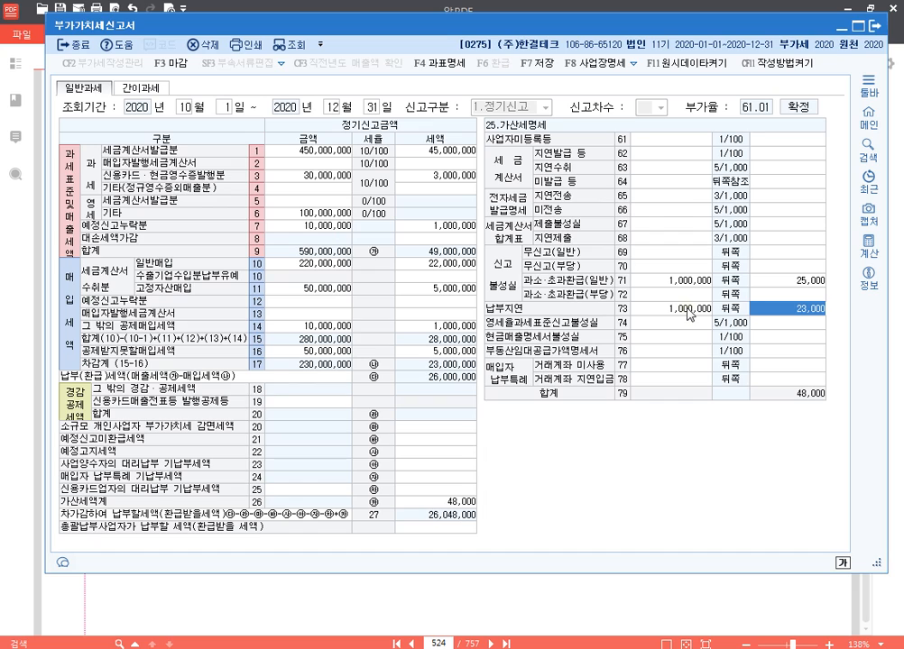
pyautogui.press('Return')
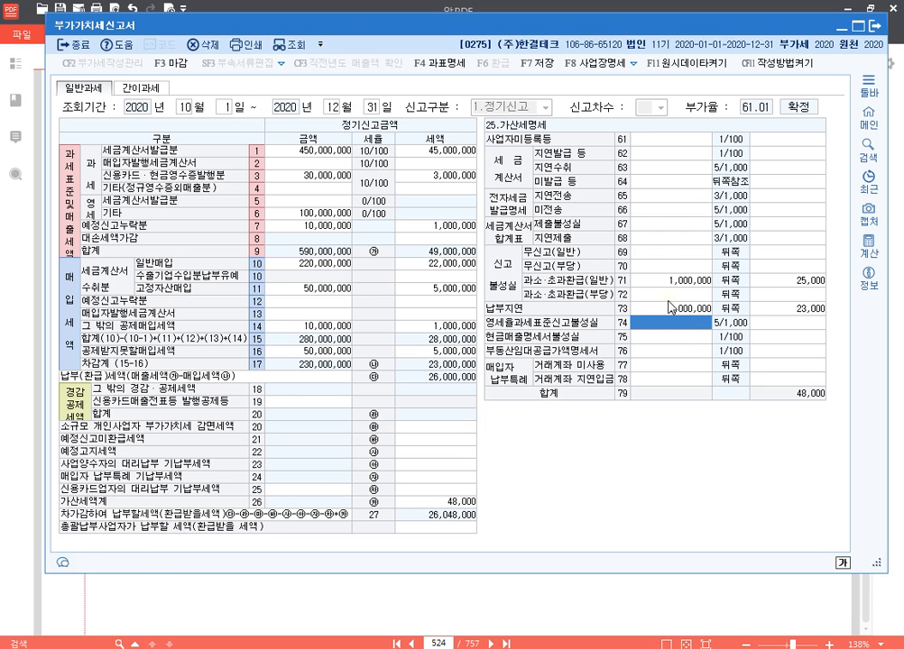
# Step: Return to the main section of the VAT return and save it
pyautogui.click(311, 189)
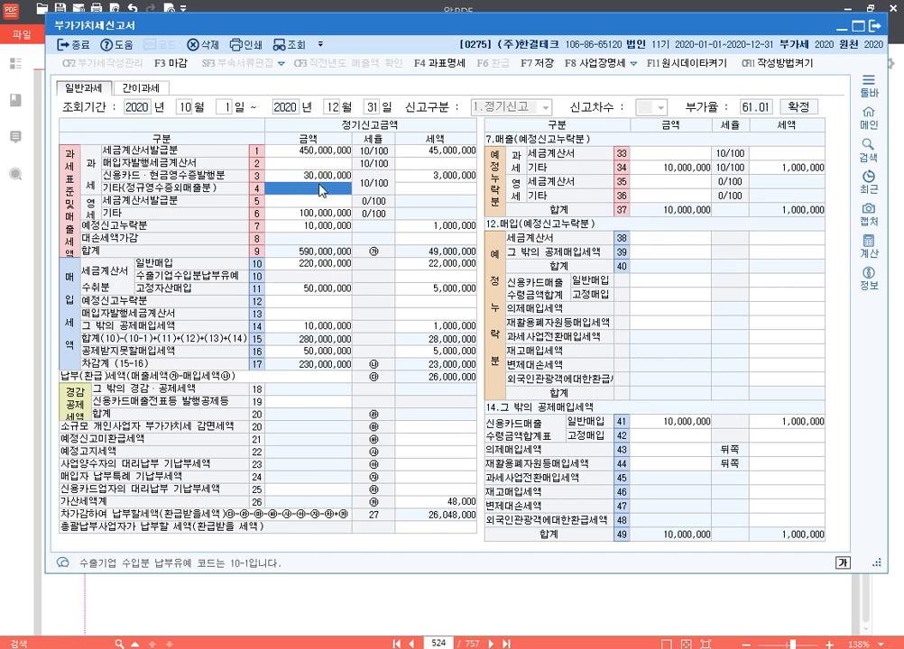
pyautogui.click(539, 63)
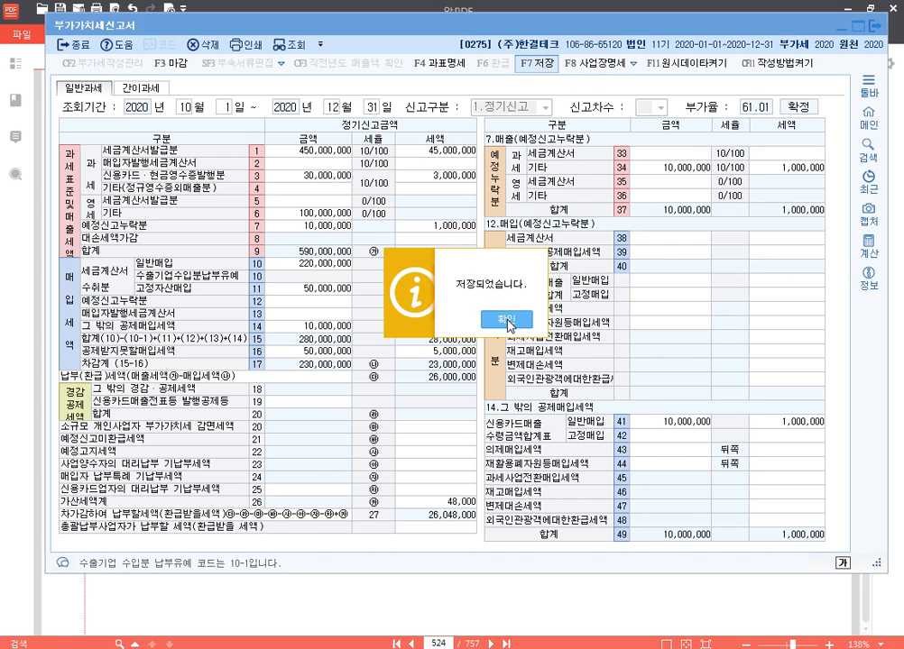
pyautogui.click(512, 321)
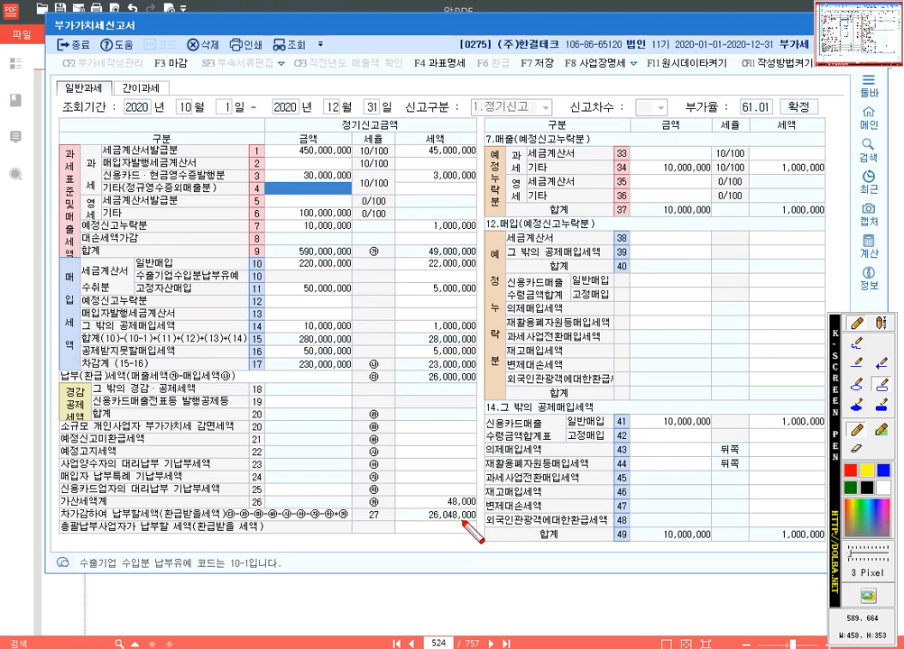
# Step: Outline the row 26 penalty total and the row 27 final tax payable in red with the screen pen, and clear the marks
pyautogui.press('F12')
pyautogui.moveTo(393, 489)
pyautogui.mouseDown()
pyautogui.moveTo(408, 503)
pyautogui.moveTo(479, 510)
pyautogui.mouseUp()
pyautogui.moveTo(393, 511); pyautogui.dragTo(481, 524)
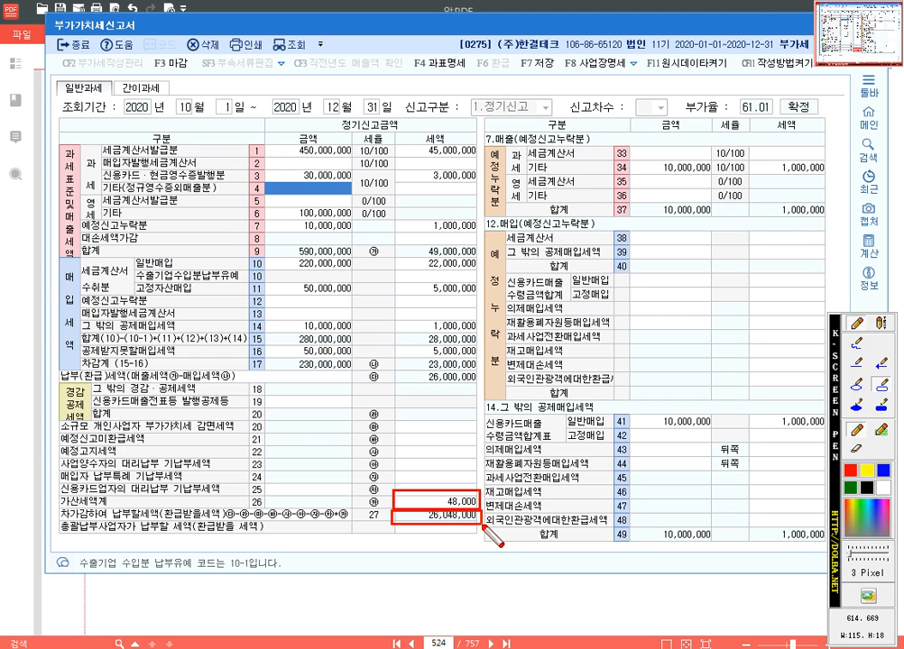
pyautogui.rightClick(489, 531)
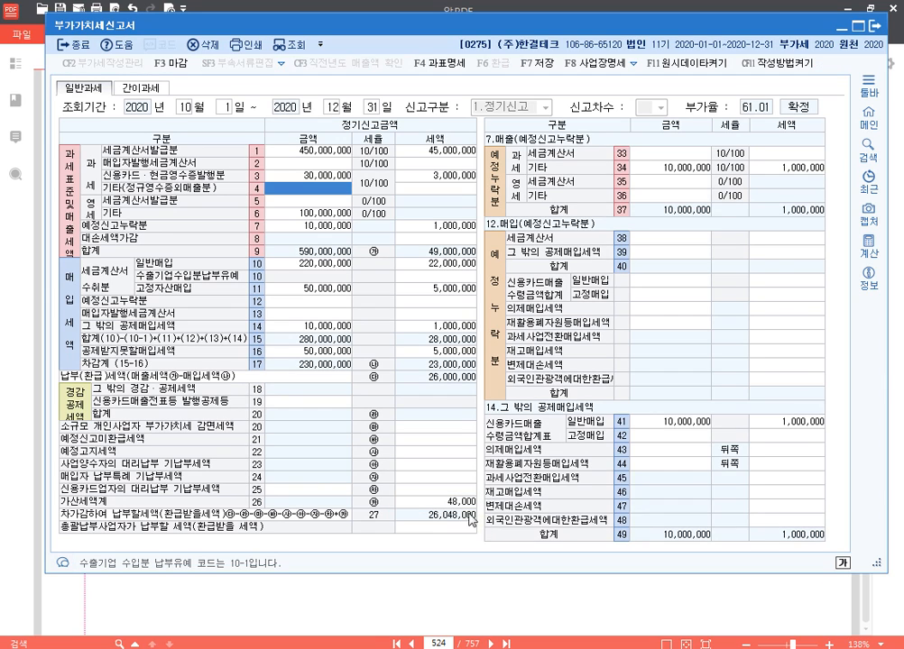
# Step: Show the penalty tax details behind row 26 and close the VAT return
pyautogui.click(467, 503)
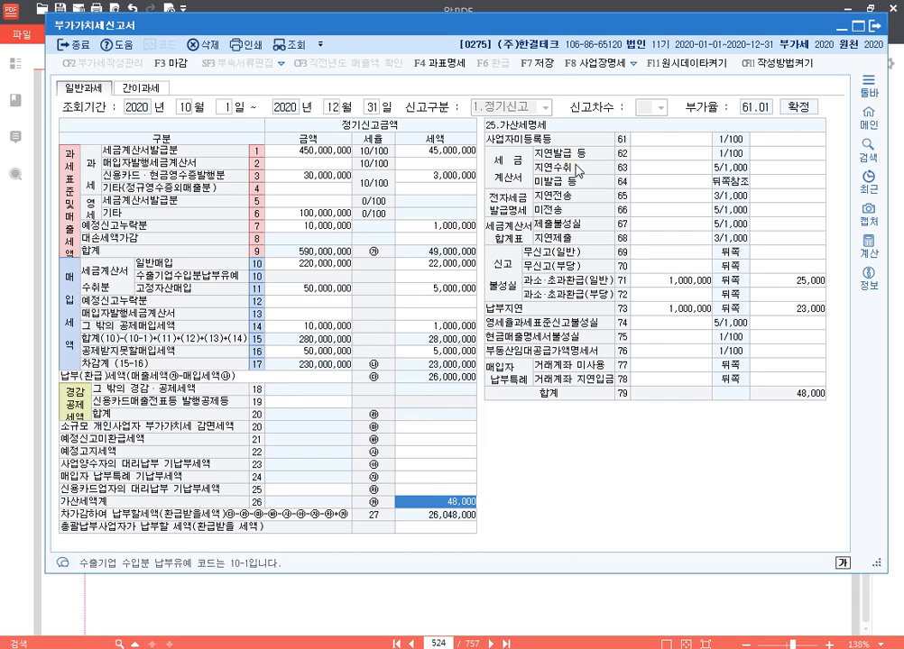
pyautogui.click(875, 27)
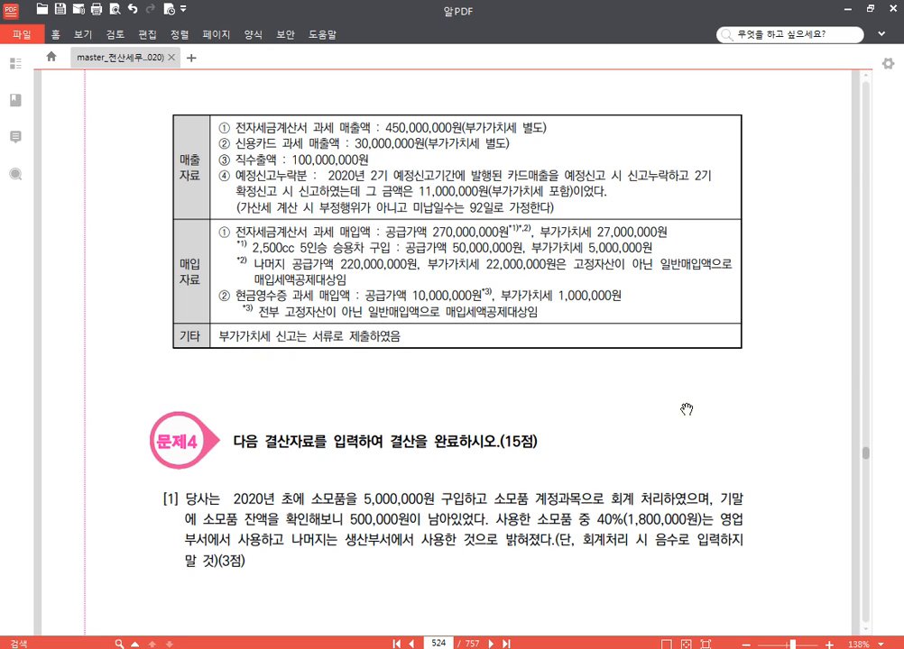
# Step: Go to page 534 of the PDF textbook and bring question [2] of problem 3 into view
pyautogui.moveTo(449, 644); pyautogui.dragTo(375, 644)
pyautogui.write('53')
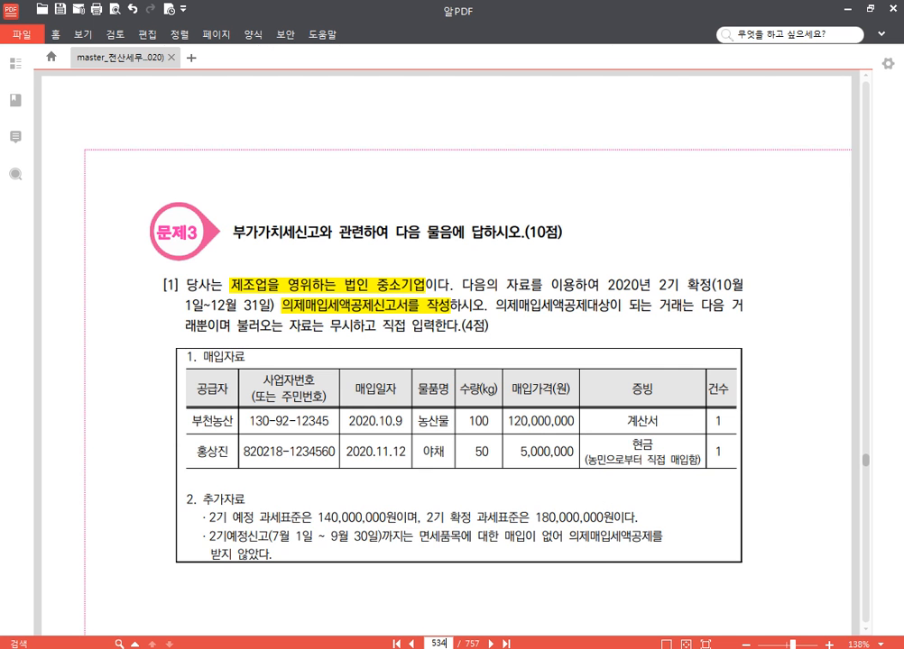
pyautogui.scroll(-5, 479, 391)
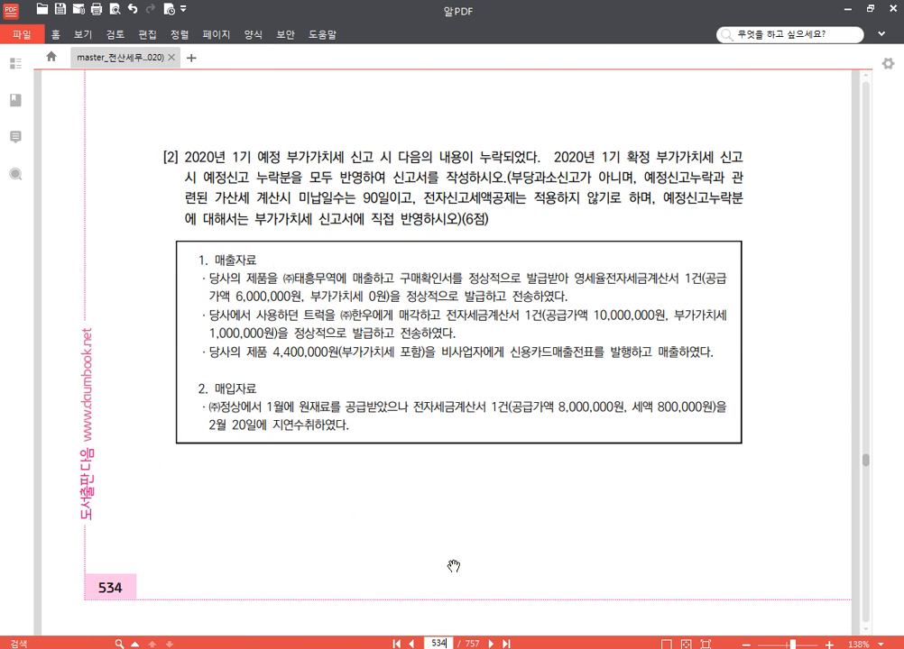
# Step: Switch to KcLep and change the working company to 0276 (주)대웅
pyautogui.hotkey('alt', 'Tab')
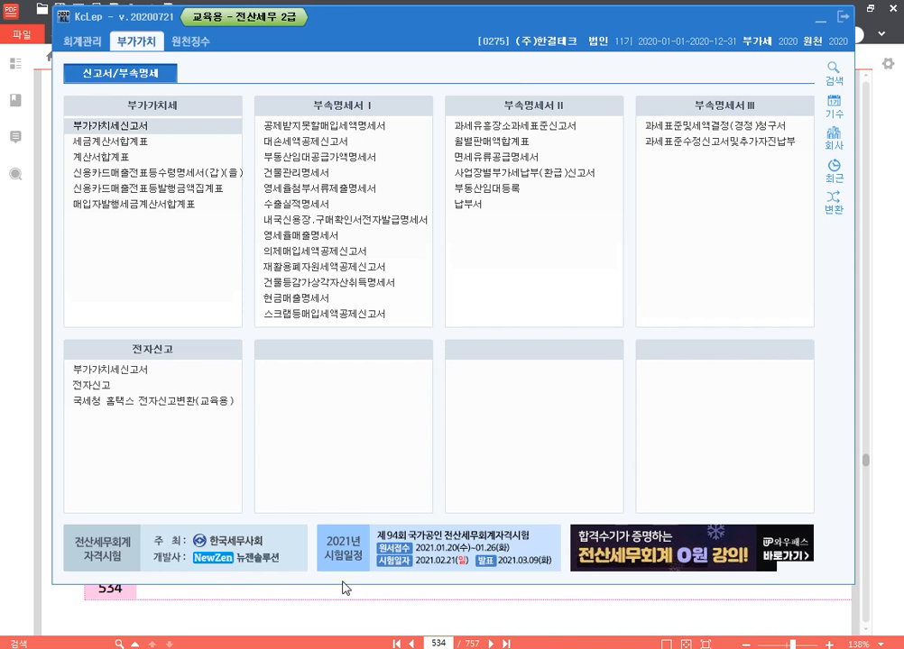
pyautogui.click(835, 139)
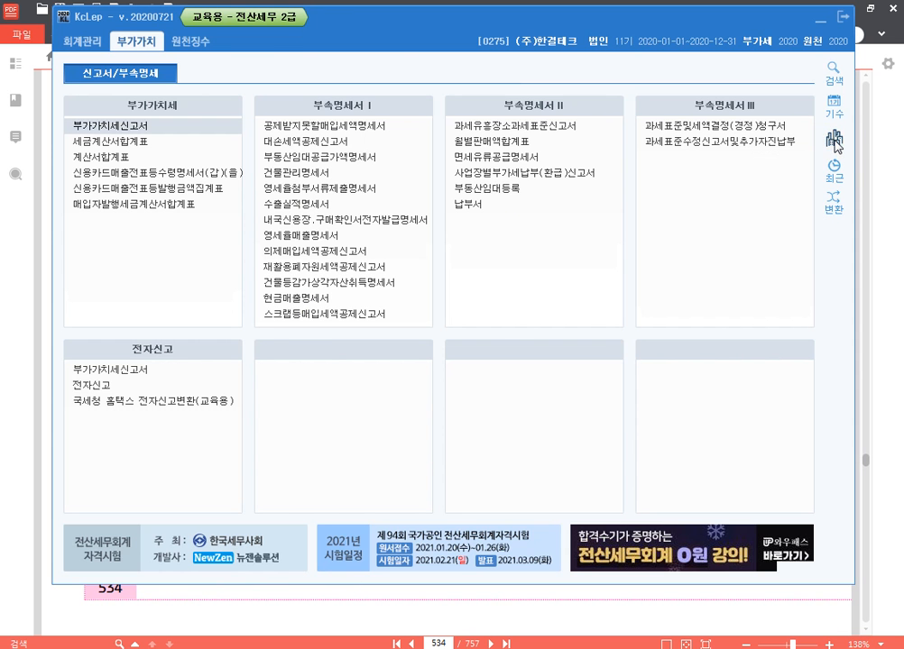
pyautogui.write('276')
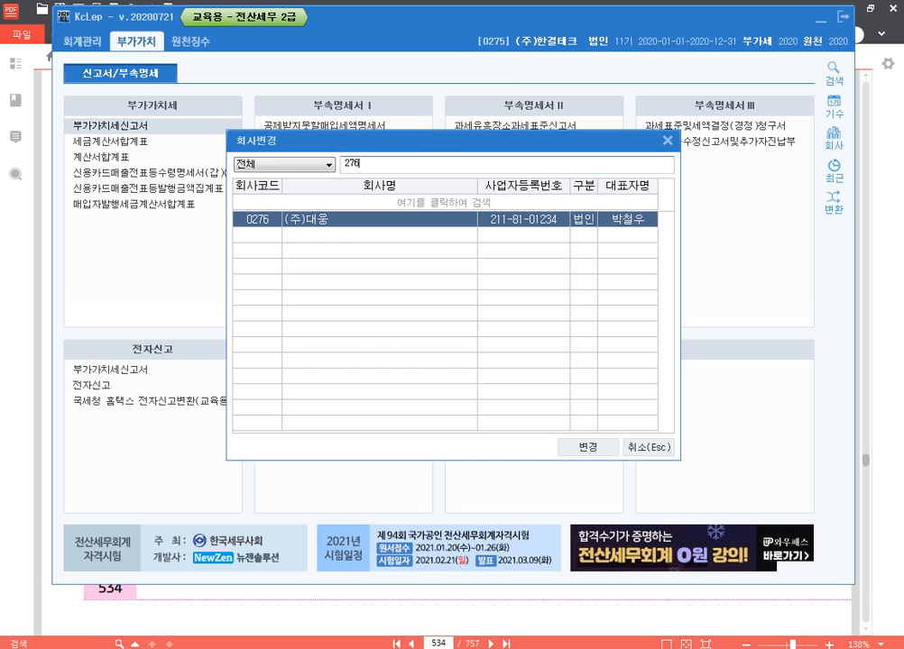
pyautogui.press('Return')
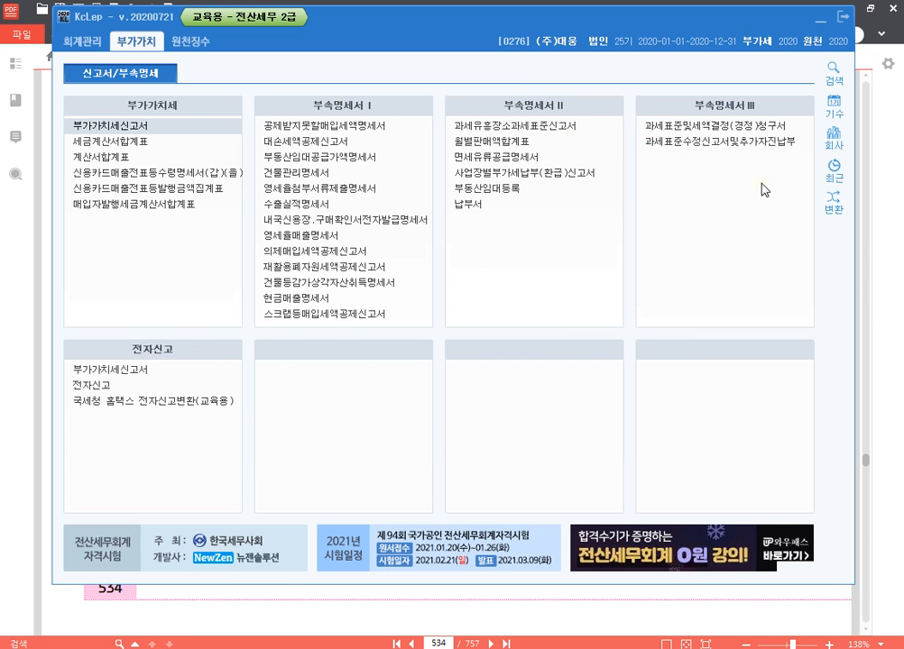
# Step: Check question [2] in the PDF textbook, and open the VAT return in KcLep for April 1 to June 30, 2020
pyautogui.click(868, 315)
pyautogui.scroll(-5, 514, 356)
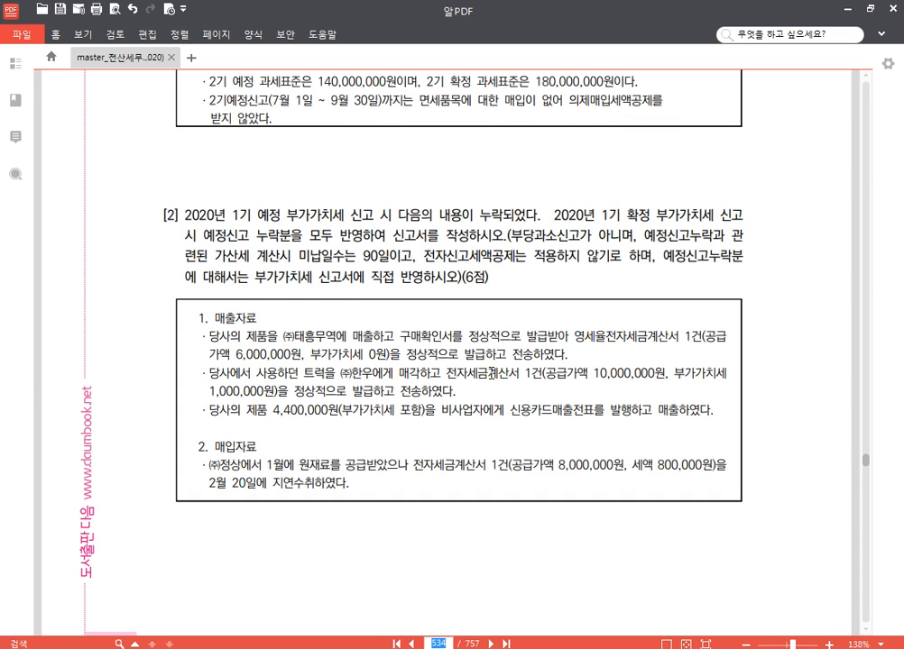
pyautogui.hotkey('alt', 'Tab')
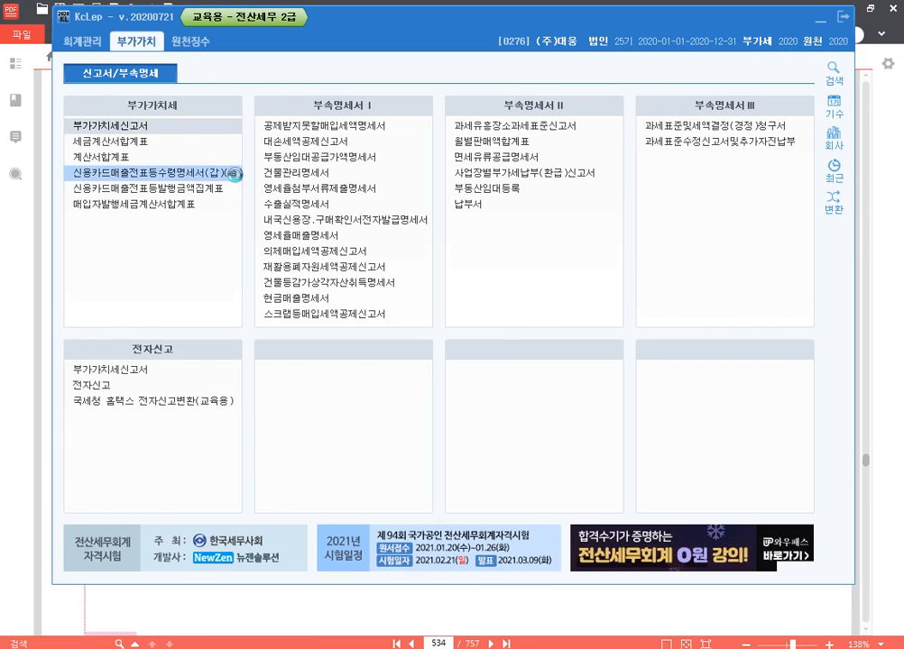
pyautogui.press('Return')
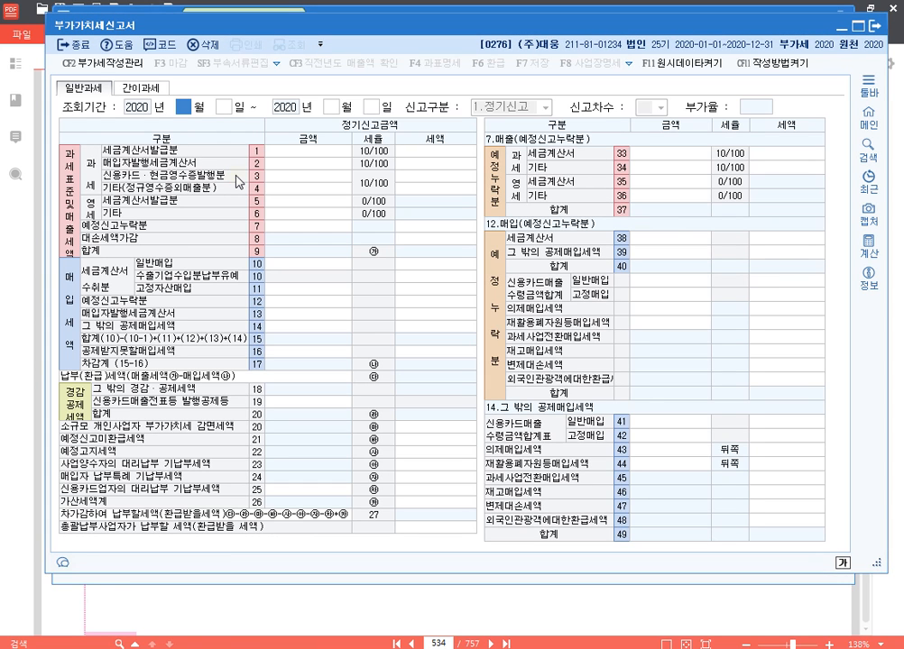
pyautogui.write('4')
pyautogui.press('Return')
pyautogui.press('Return')
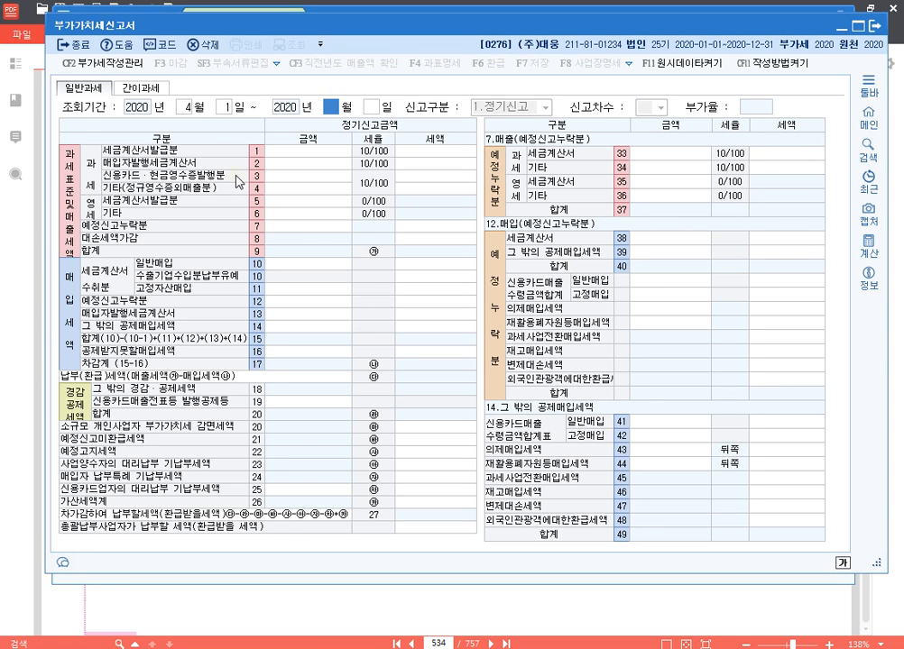
pyautogui.write('6')
pyautogui.press('Return')
pyautogui.press('Return')
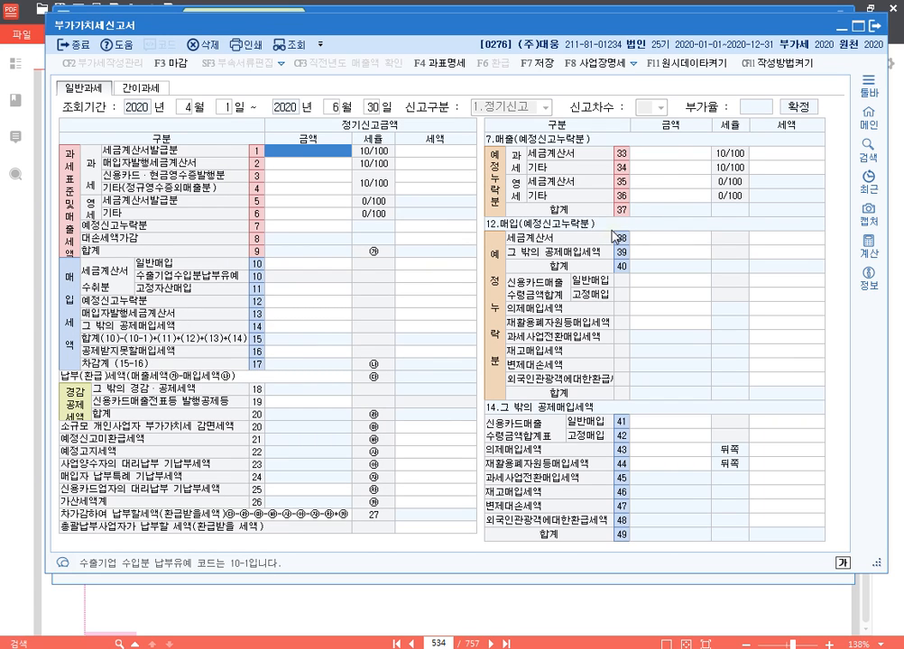
# Step: Outline the omitted sales and purchases sections 7 and 12 in red, clear the mark, and return to question [2] in the textbook
pyautogui.moveTo(484, 134); pyautogui.dragTo(821, 411)
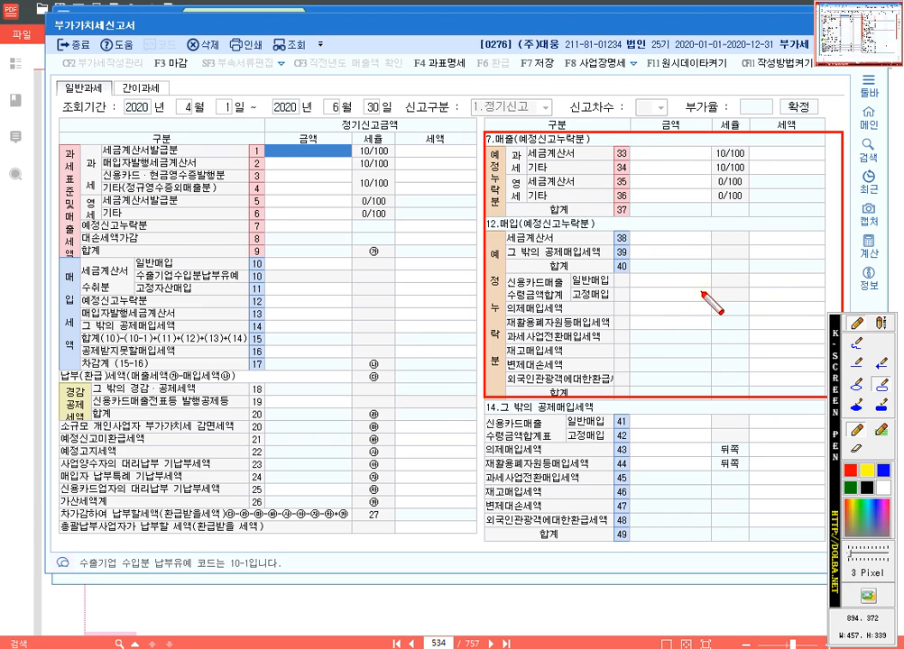
pyautogui.press('Escape')
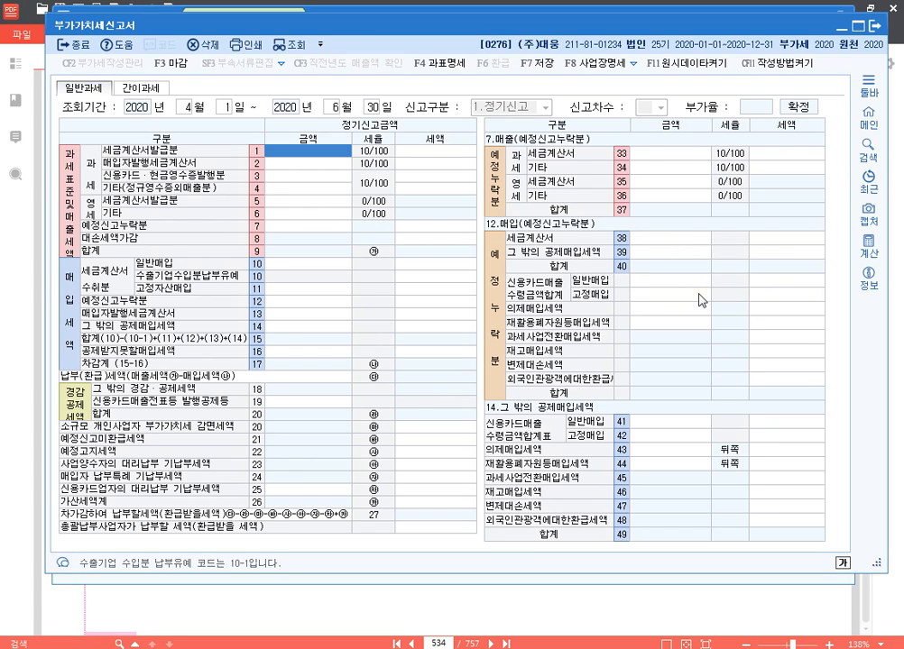
pyautogui.hotkey('alt', 'Tab')
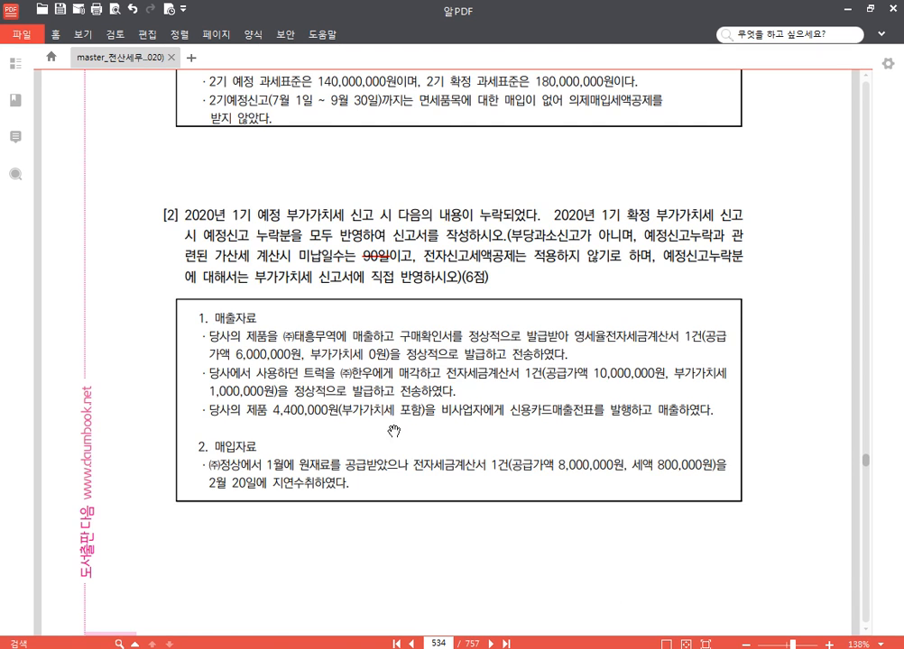
pyautogui.scroll(-1, 325, 377)
pyautogui.scroll(-2, 324, 376)
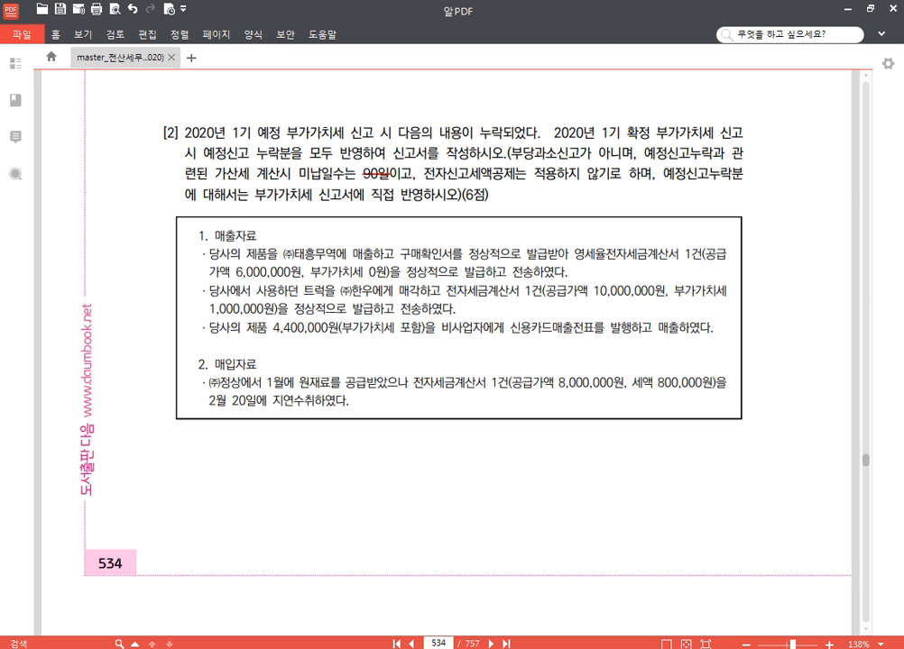
# Step: In KcLep, enter 6,000,000 as the omitted zero-rated tax invoice sales amount in row 35
pyautogui.hotkey('alt', 'Tab')
pyautogui.click(651, 184)
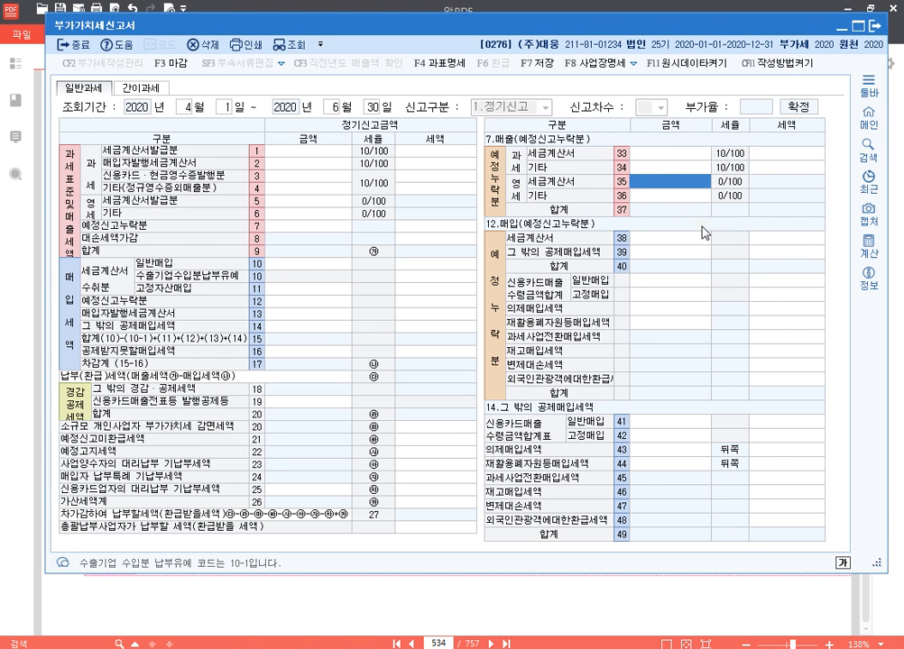
pyautogui.write('6000000')
pyautogui.press('Return')
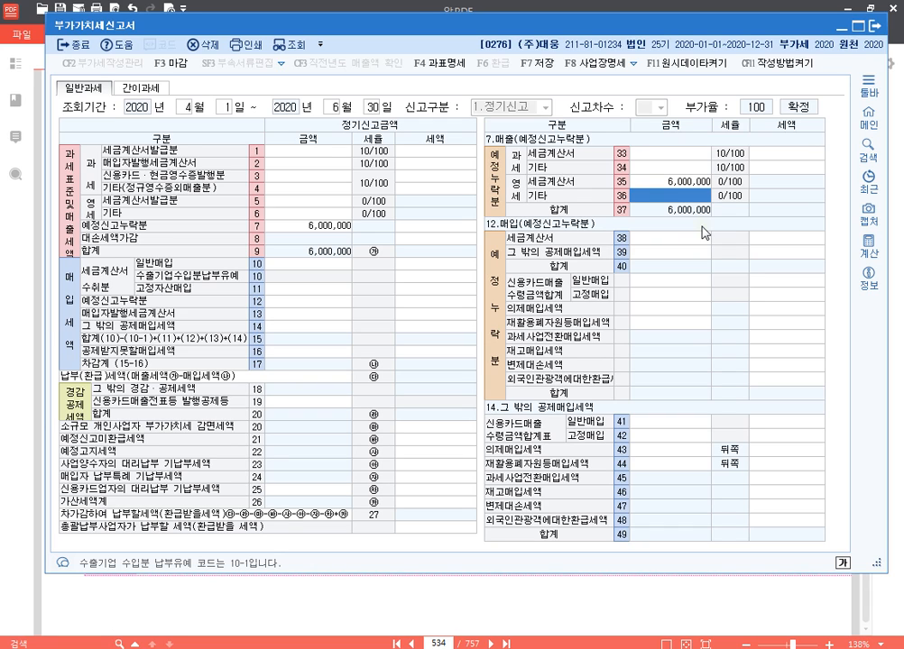
pyautogui.press('Up')
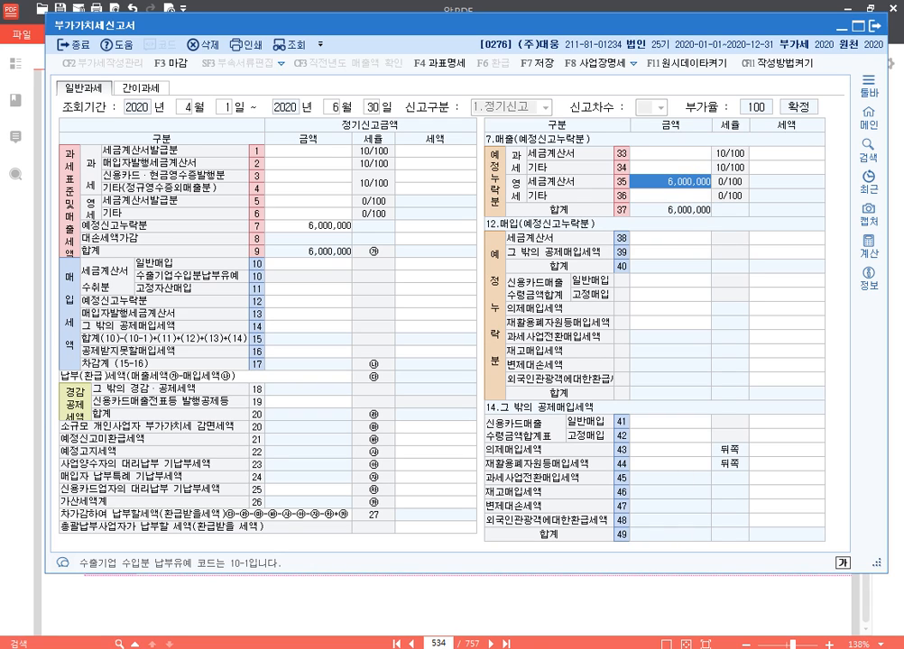
# Step: Switch to the PDF textbook and highlight the word 영세율 in the first sales item of question [2]
pyautogui.moveTo(329, 648)
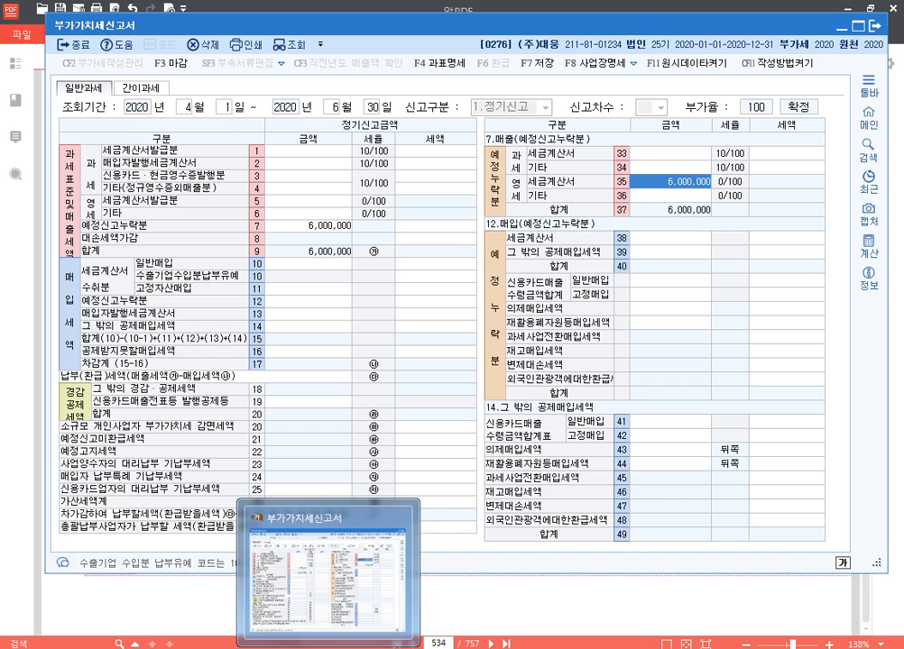
pyautogui.click(220, 648)
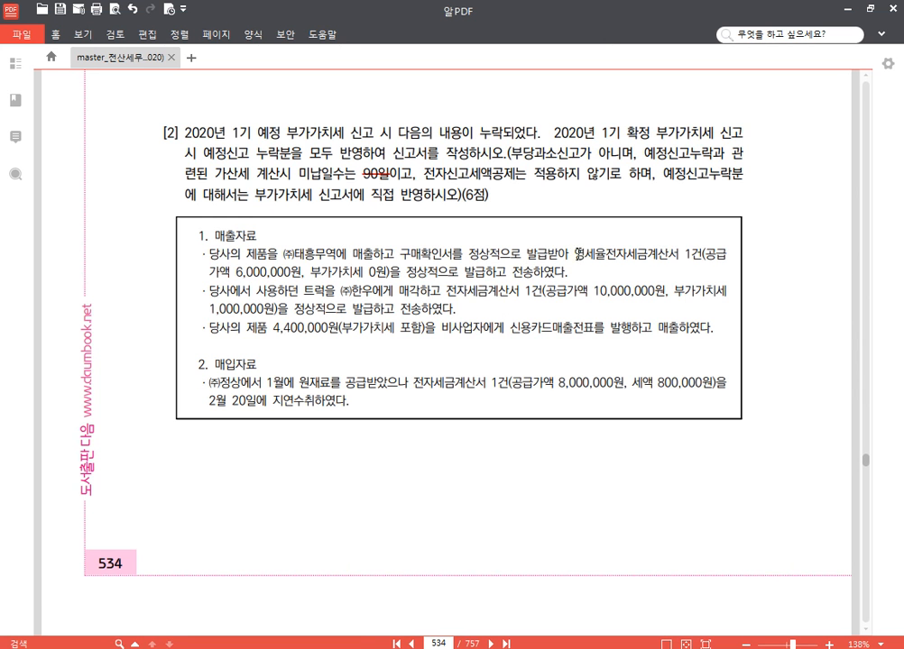
pyautogui.moveTo(574, 255); pyautogui.dragTo(606, 256)
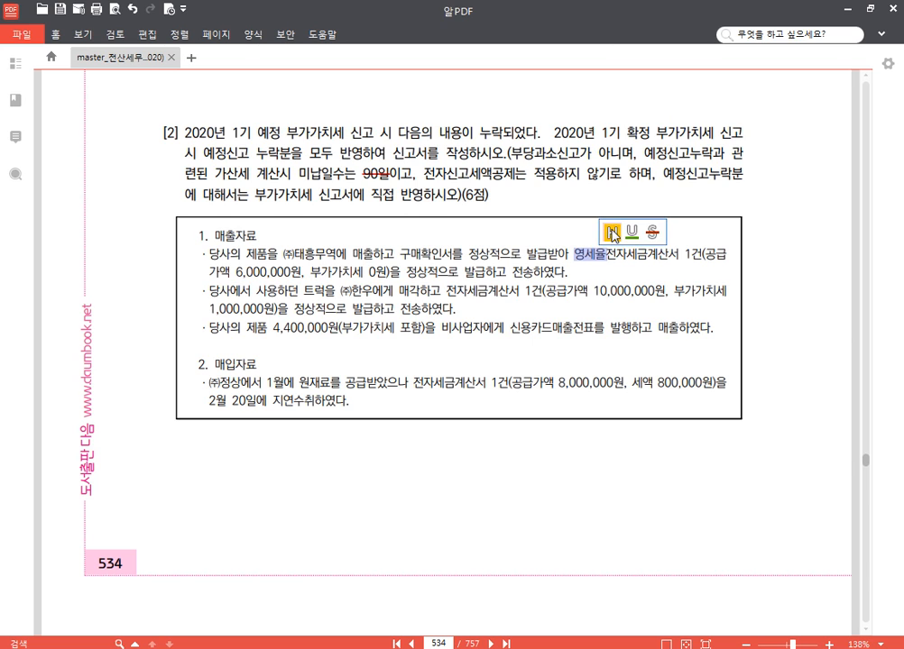
pyautogui.click(612, 235)
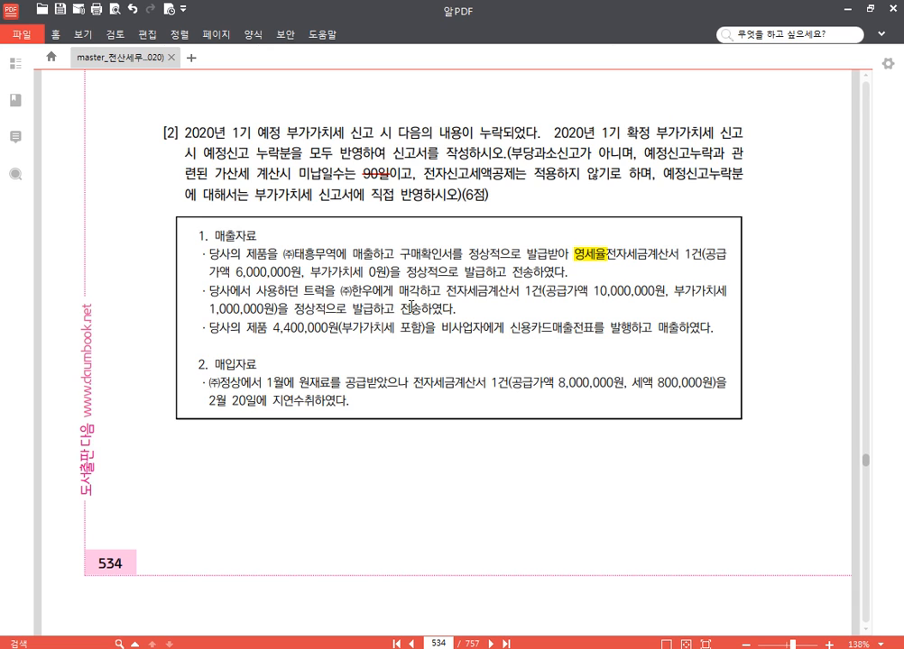
# Step: Return to KcLep and enter 10,000,000 as the omitted taxable tax invoice sales amount in row 33
pyautogui.rightClick(339, 646)
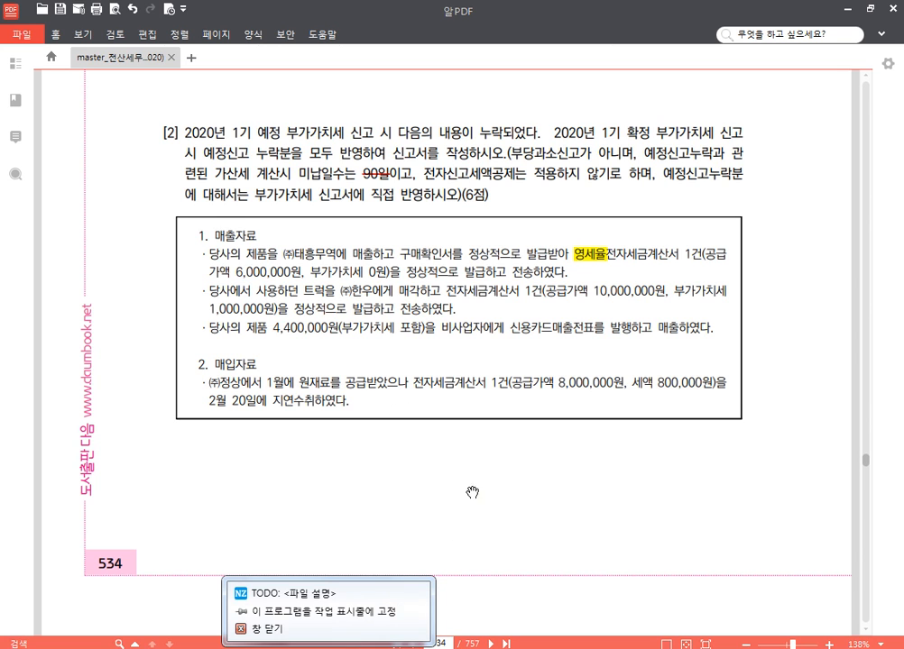
pyautogui.click(416, 498)
pyautogui.click(663, 154)
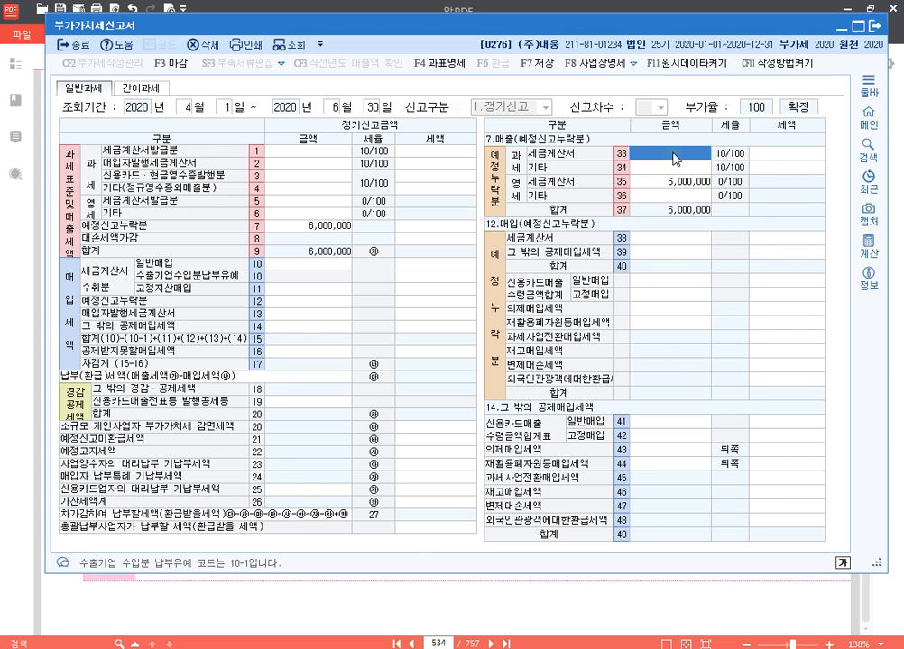
pyautogui.write('10000000')
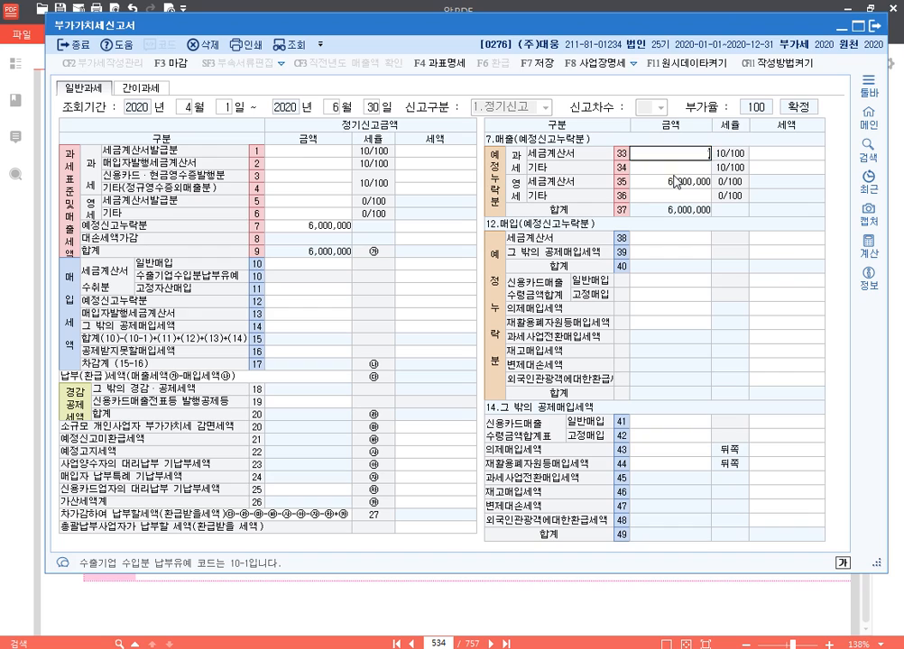
pyautogui.press('Return')
pyautogui.press('Left')
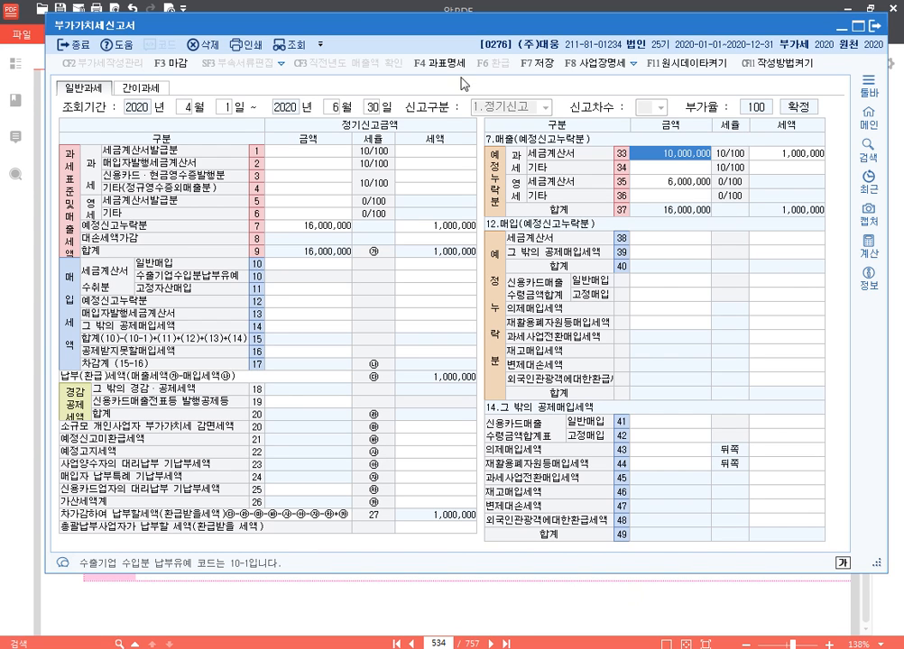
# Step: Check the credit card sale in the textbook and enter 4,000,000 as omitted other taxable sales in row 34 in KcLep
pyautogui.click(591, 618)
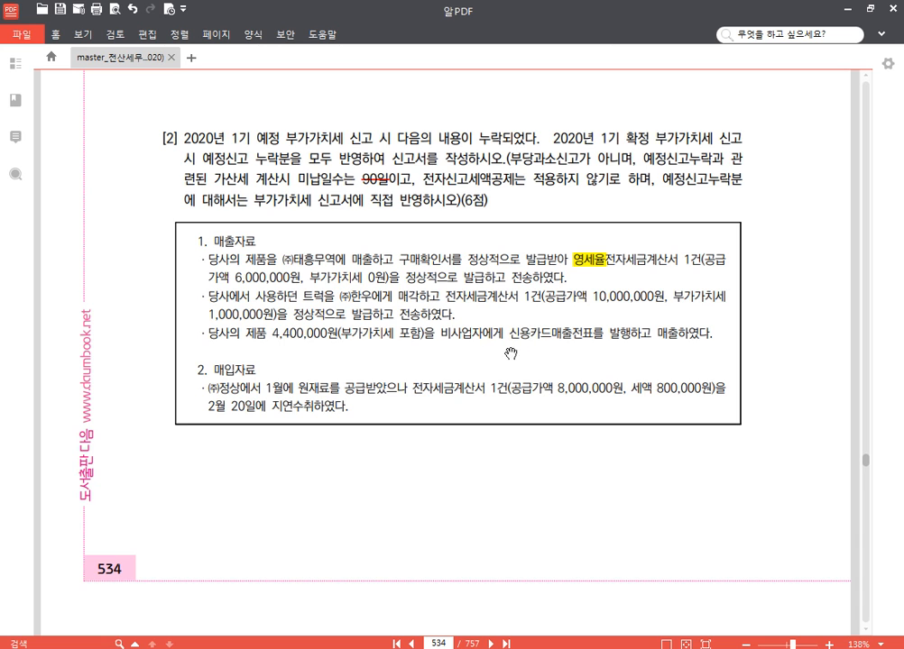
pyautogui.click(332, 648)
pyautogui.click(656, 166)
pyautogui.write('4000000')
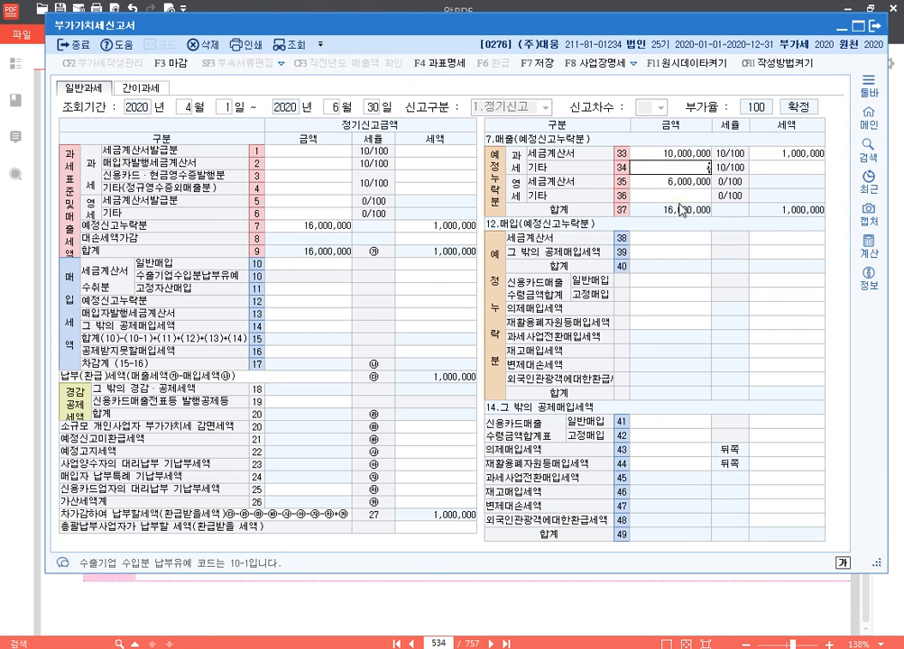
pyautogui.press('Return')
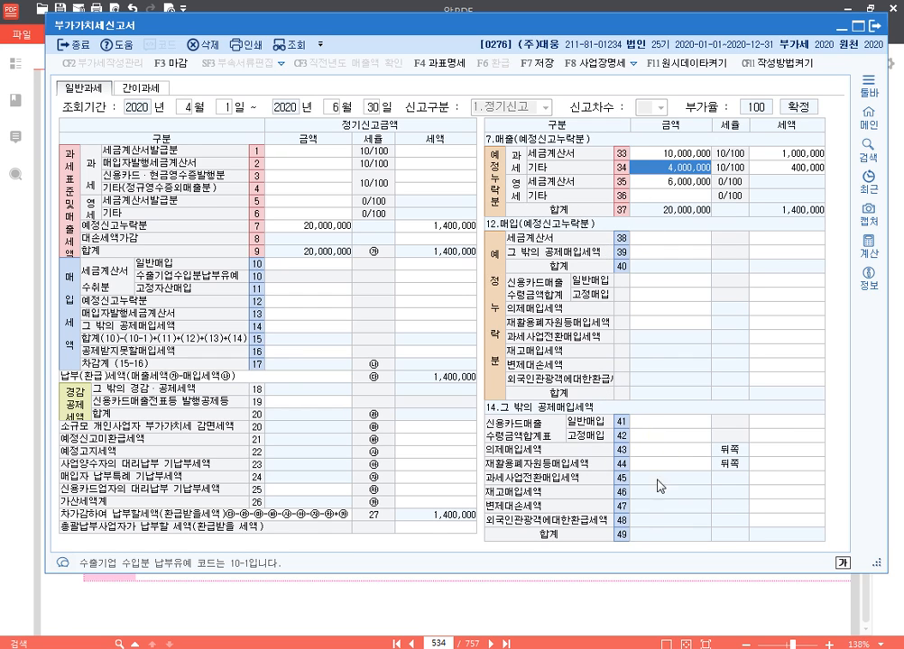
# Step: Review the textbook's purchase data and enter the omitted tax invoice purchase of 8,000,000 with 800,000 tax in row 38 in KcLep
pyautogui.click(669, 607)
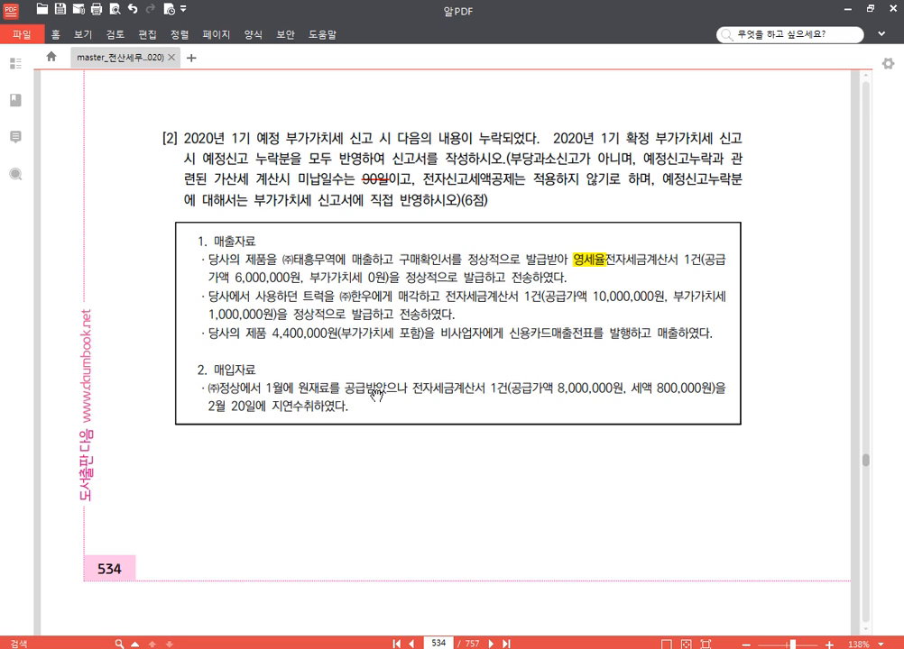
pyautogui.scroll(3, 329, 595)
pyautogui.rightClick(329, 602)
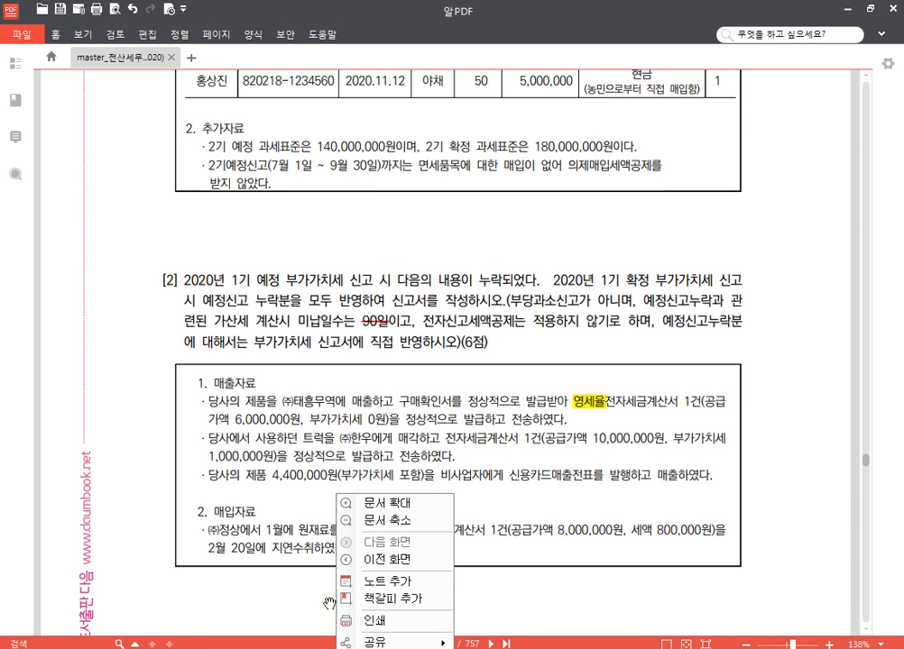
pyautogui.click(329, 602)
pyautogui.scroll(-4, 469, 451)
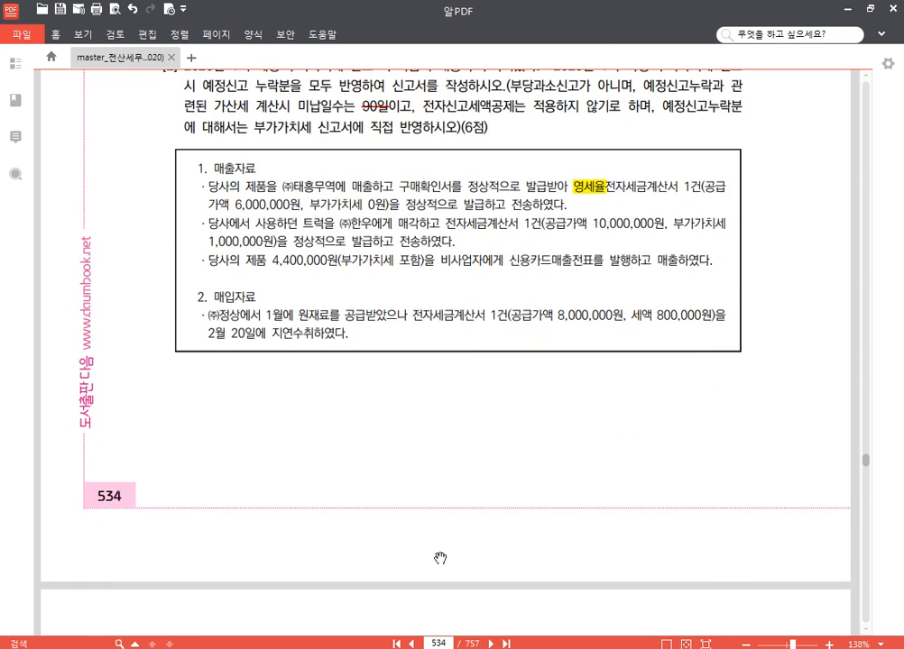
pyautogui.hotkey('alt', 'Tab')
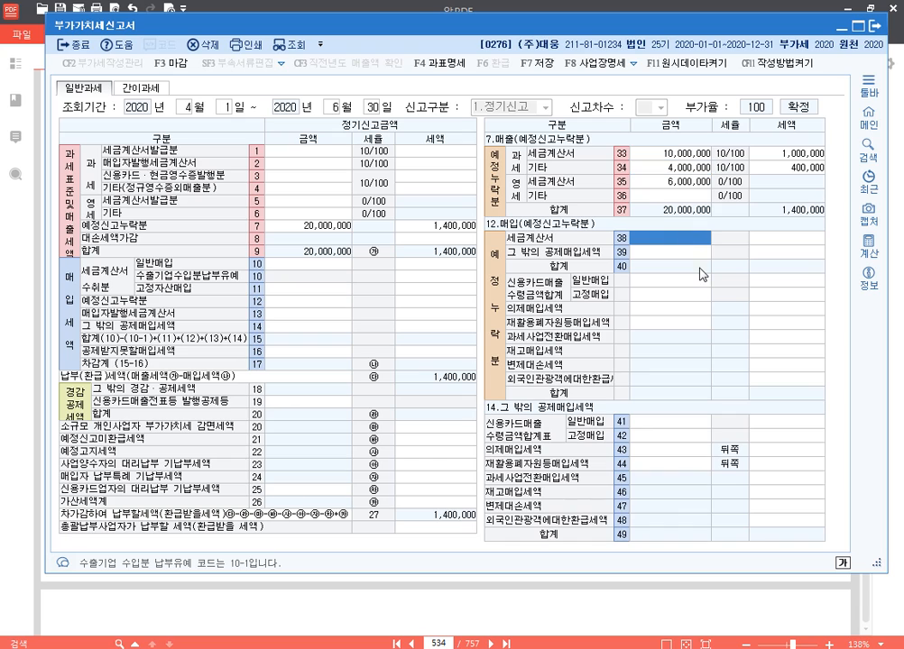
pyautogui.write('8000000')
pyautogui.press('Return')
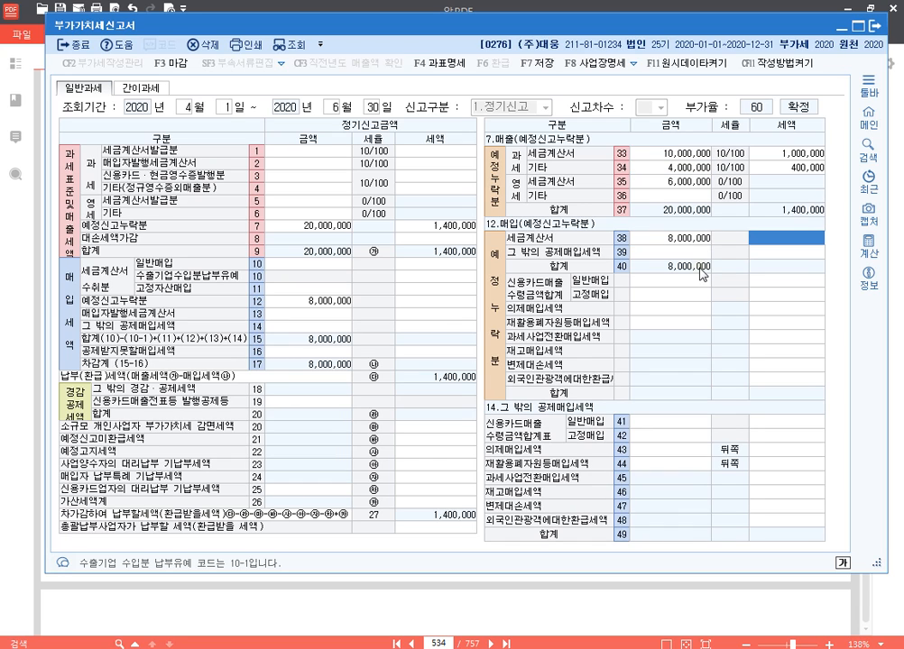
pyautogui.write('8,000,00')
pyautogui.press('Return')
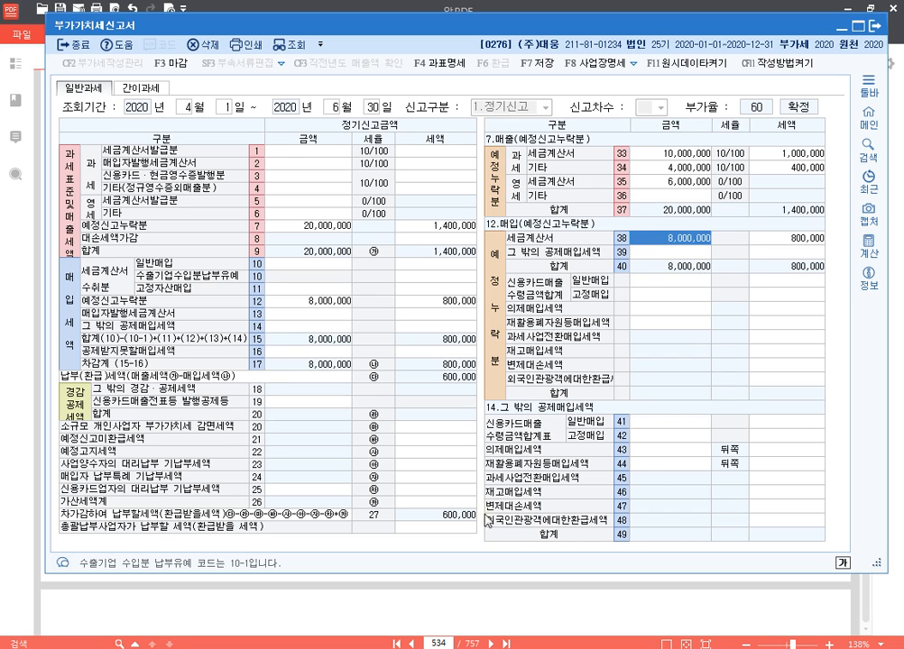
# Step: Show the penalty tax details for row 26 and enter 8,000,000 as the late-received tax invoice amount (지연수취) in row 63
pyautogui.click(448, 502)
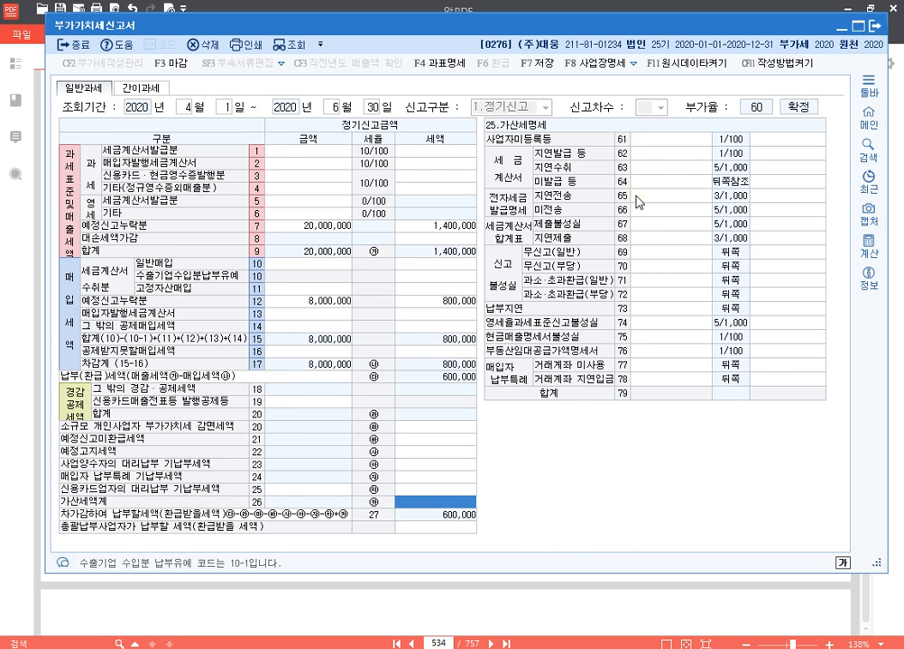
pyautogui.click(676, 167)
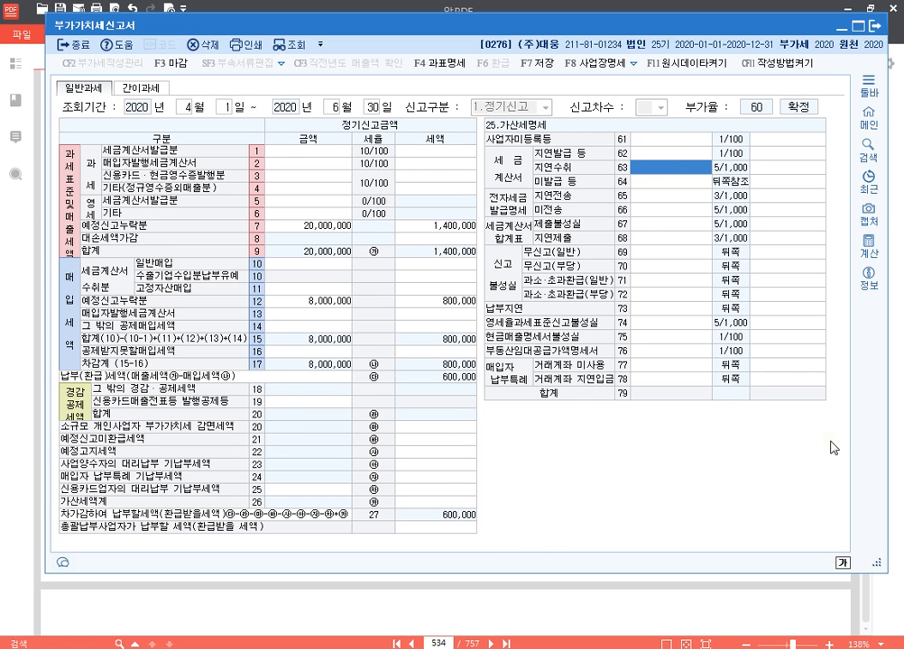
pyautogui.write('8000000')
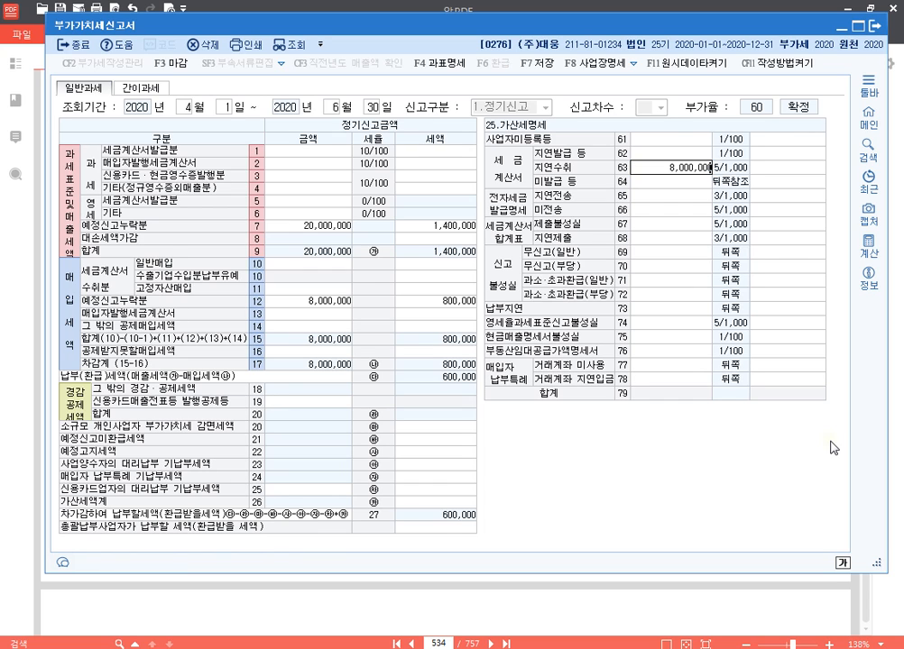
pyautogui.press('Return')
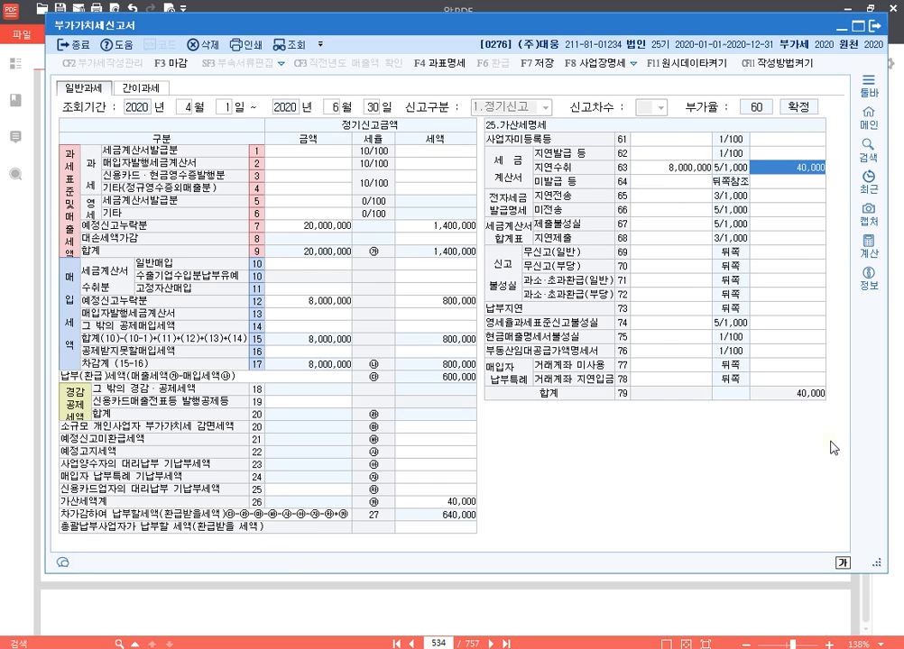
pyautogui.press('Left')
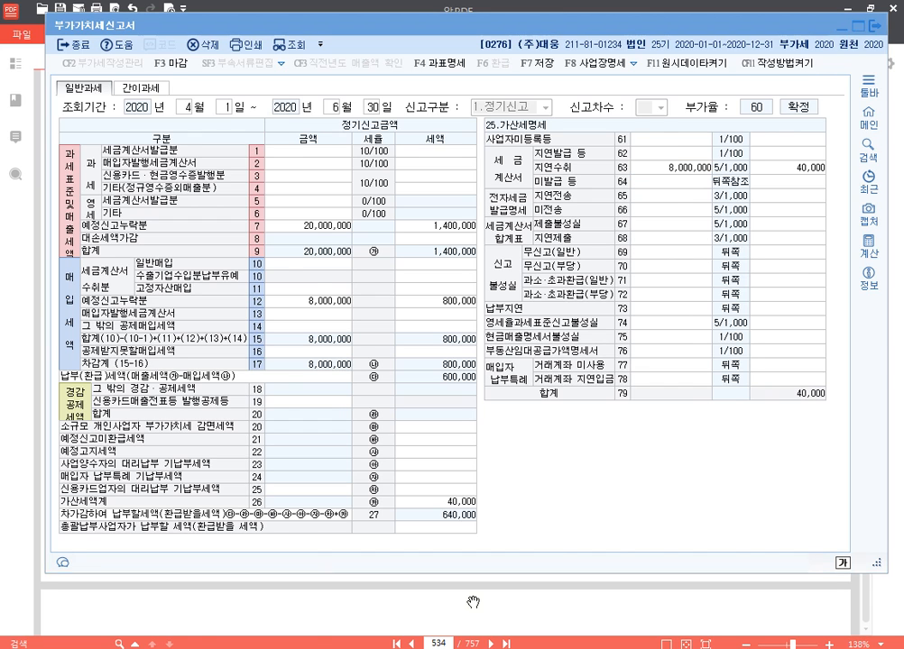
# Step: Check the textbook's question data, and mark the omitted sales and purchase tax totals in rows 37 and 40 of the return in KcLep
pyautogui.press('super')
pyautogui.click(472, 602)
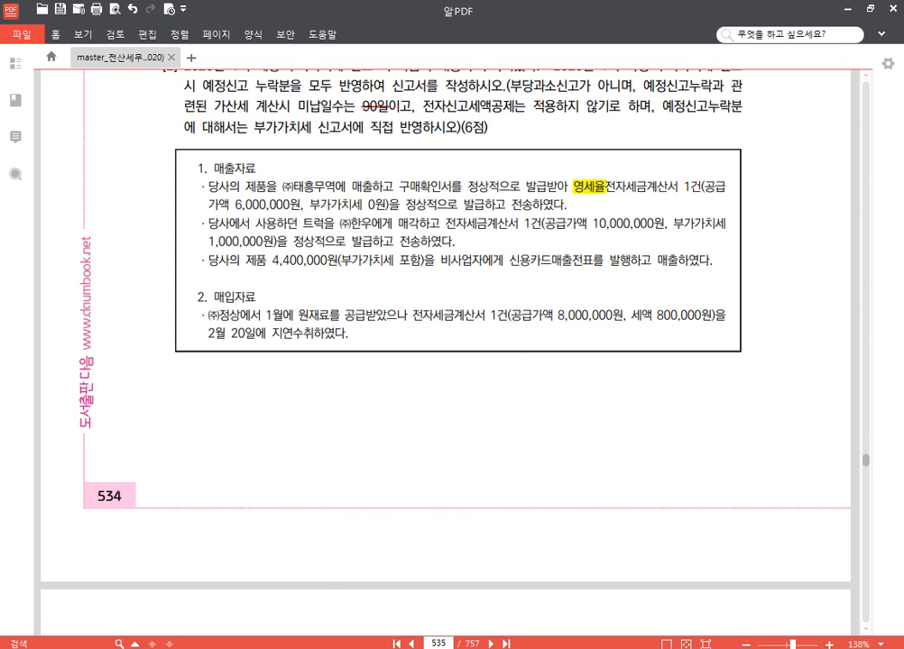
pyautogui.moveTo(327, 648)
pyautogui.click(328, 577)
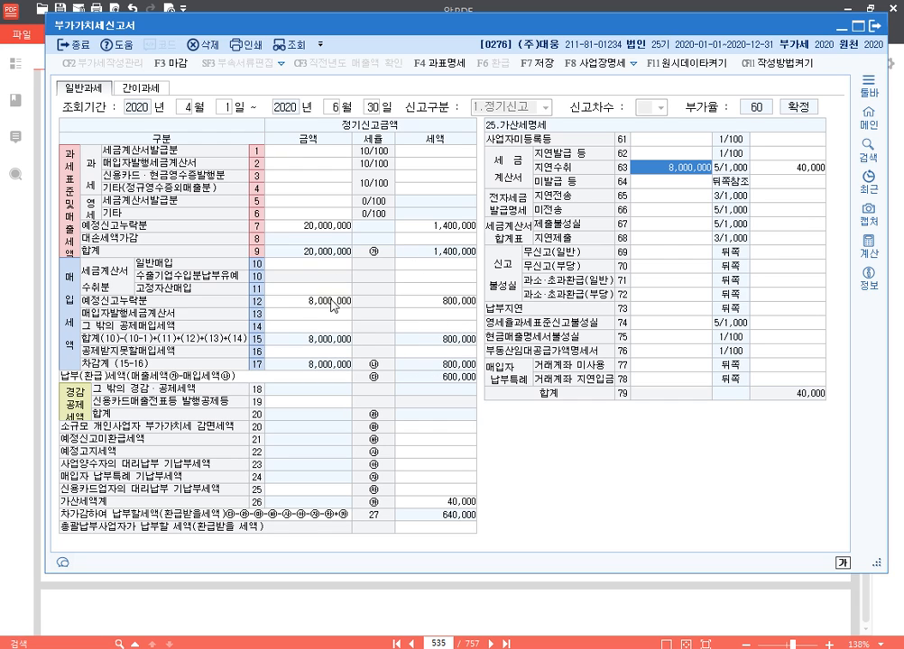
pyautogui.click(311, 226)
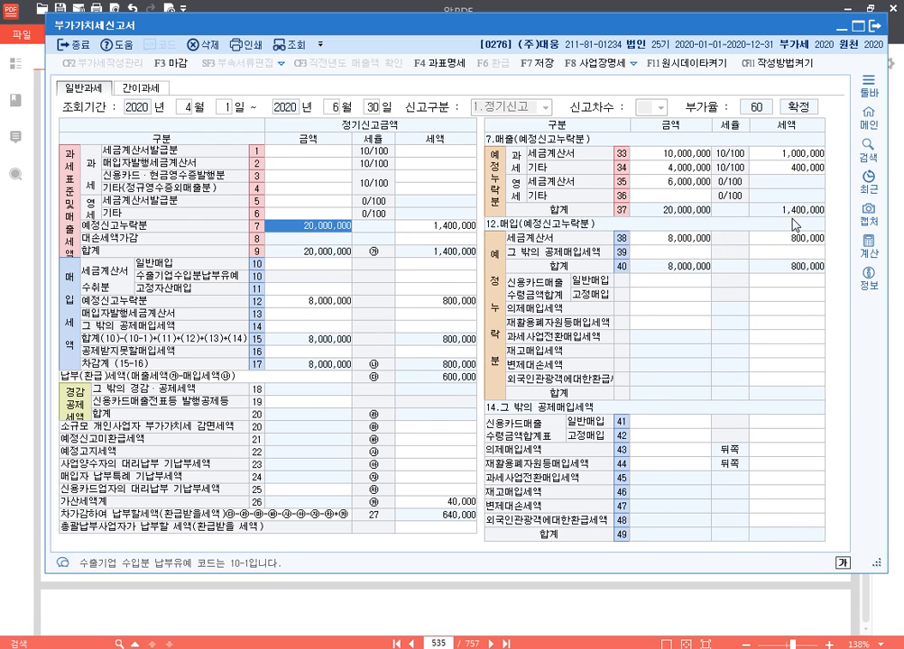
pyautogui.press('F12')
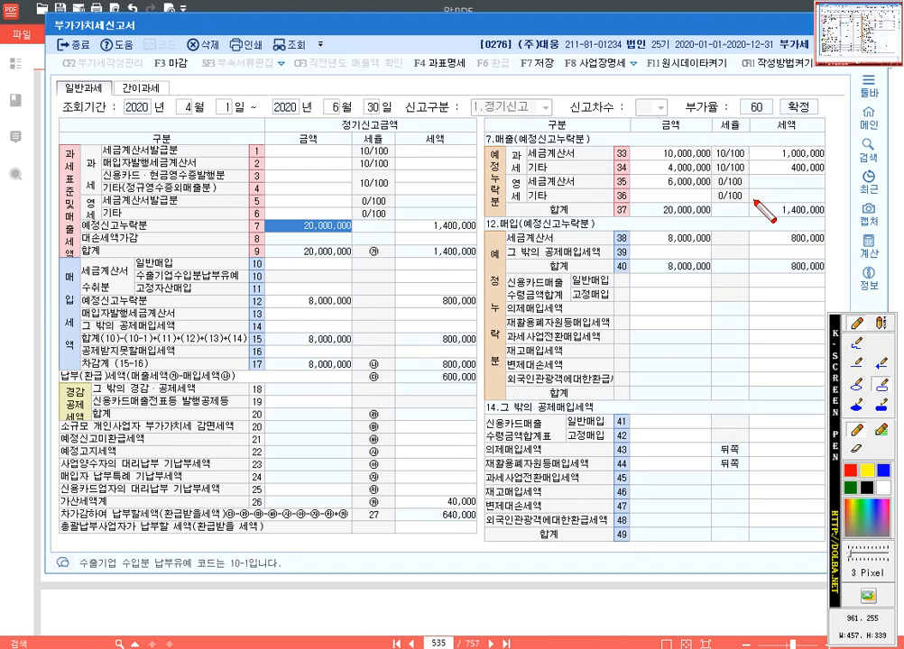
pyautogui.moveTo(756, 199); pyautogui.dragTo(828, 218)
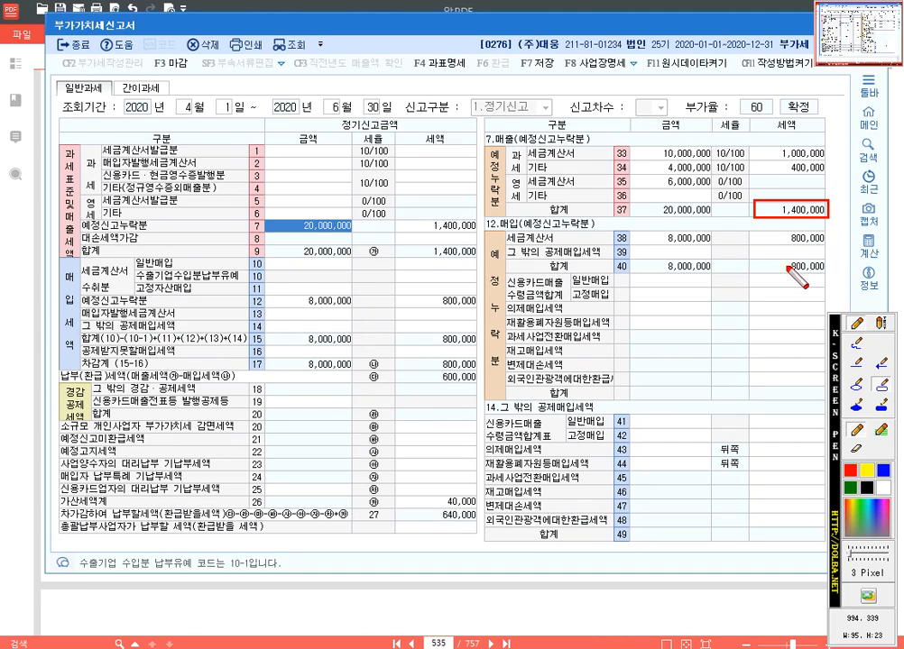
pyautogui.moveTo(750, 258); pyautogui.dragTo(830, 278)
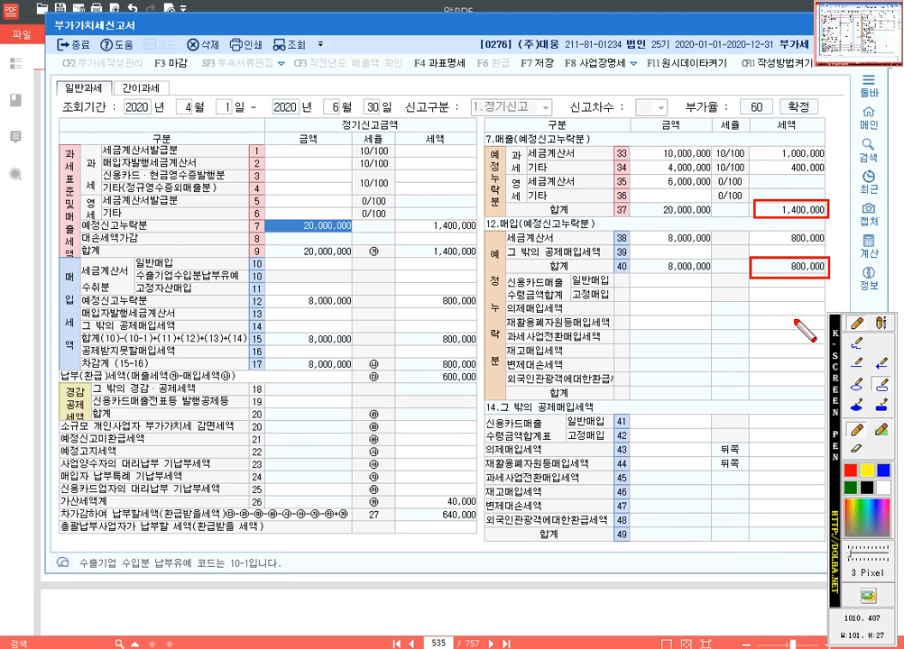
pyautogui.press('Escape')
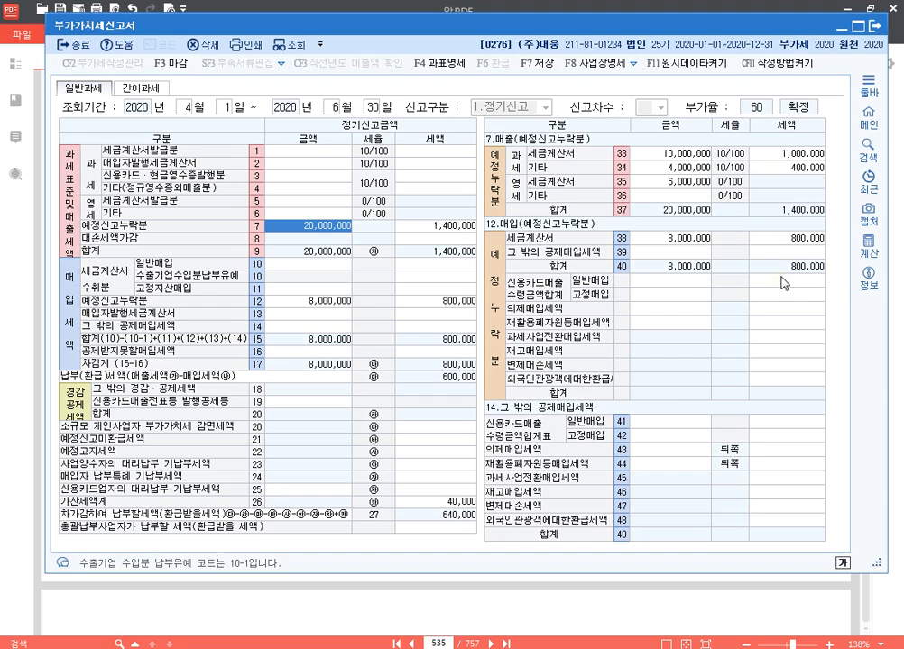
# Step: Show the penalty tax details for row 26 and enter 600,000 as the general under-reporting amount (과소·초과환급(일반)) in row 71
pyautogui.click(456, 505)
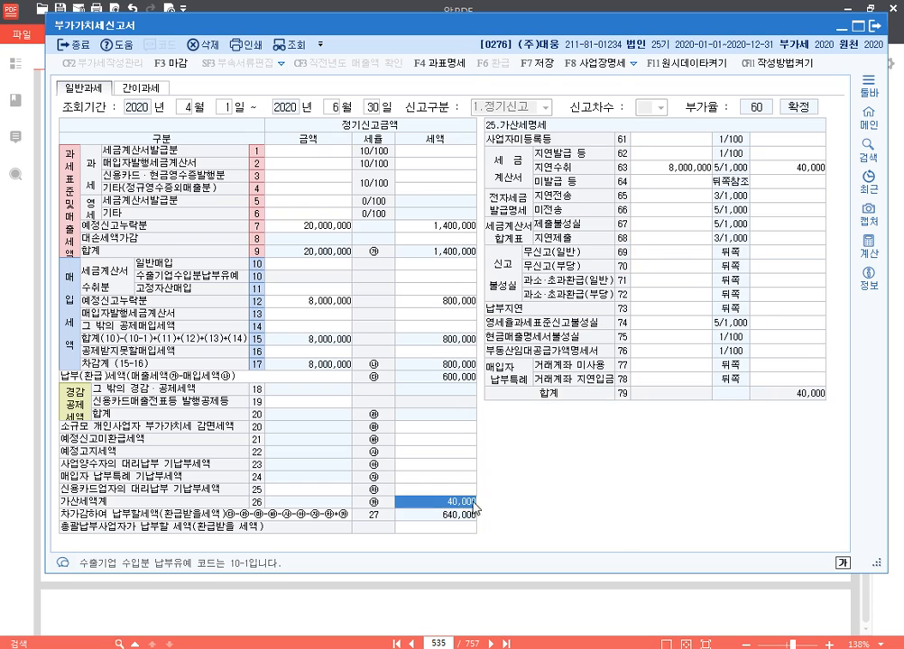
pyautogui.click(682, 281)
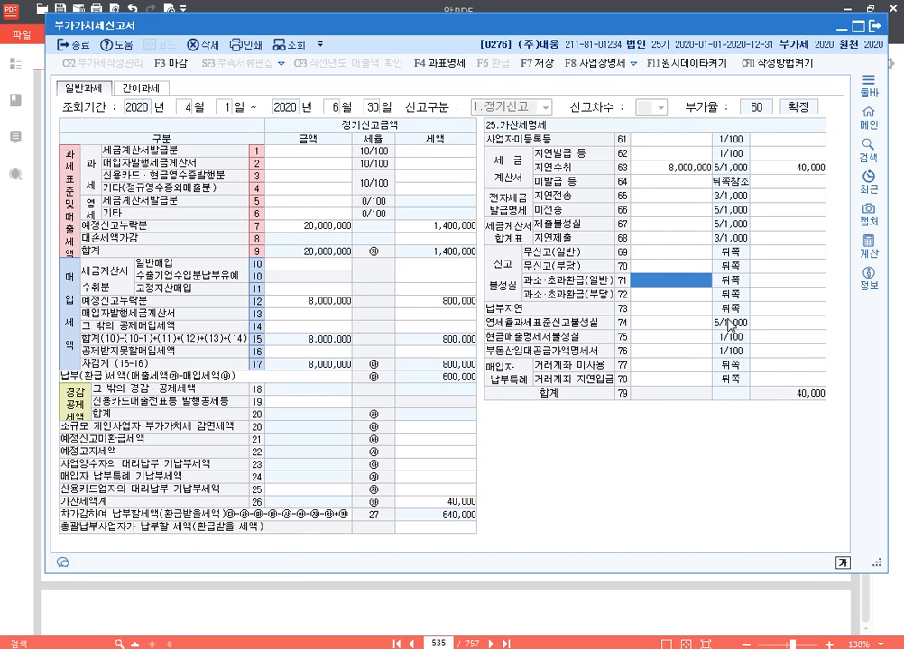
pyautogui.write('6000000')
pyautogui.press('Return')
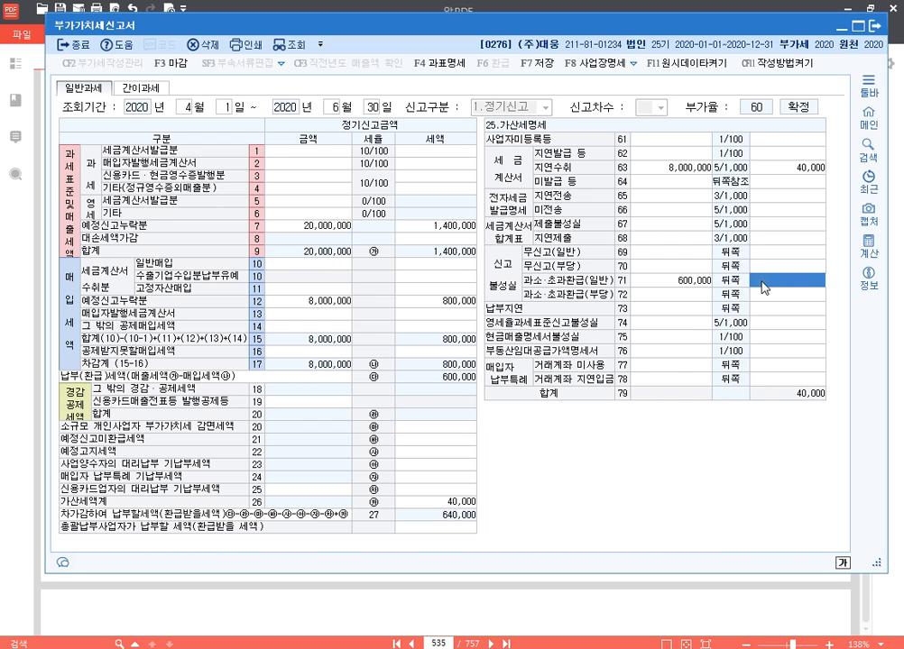
# Step: Open the built-in calculator, move it clear of the penalty table, and set its decimal handling to 2자리
pyautogui.click(867, 247)
pyautogui.moveTo(451, 105); pyautogui.dragTo(310, 47)
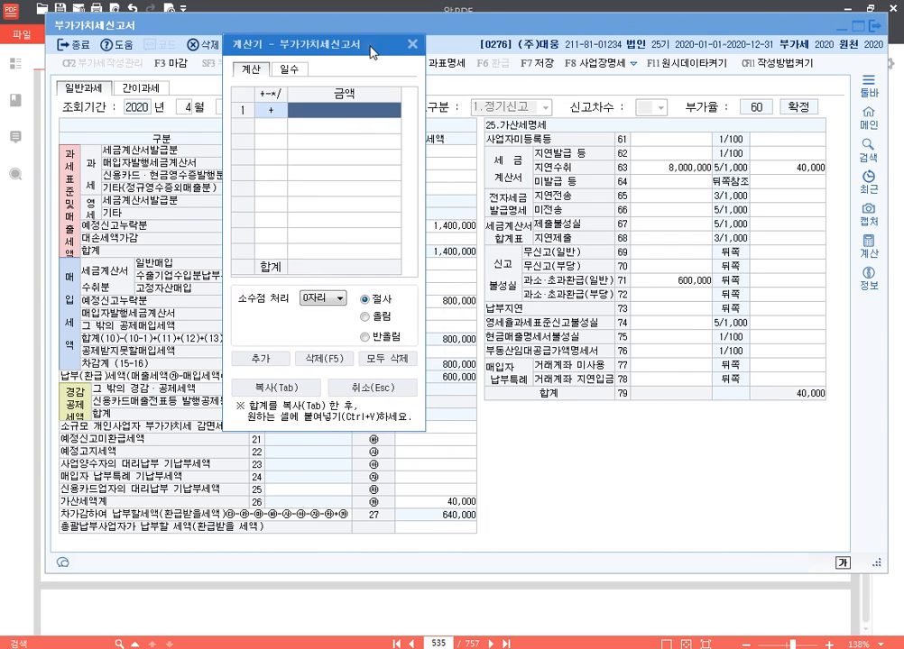
pyautogui.click(325, 299)
pyautogui.click(322, 330)
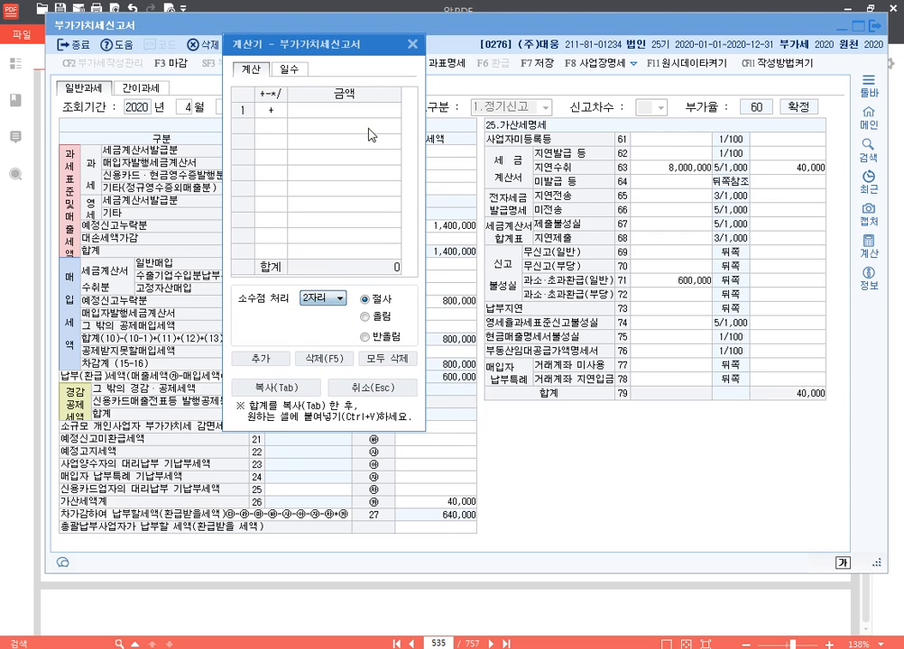
# Step: Calculate the reduced under-reporting penalty in the calculator as 600,000 × 0.1 × 0.25
pyautogui.write('600000')
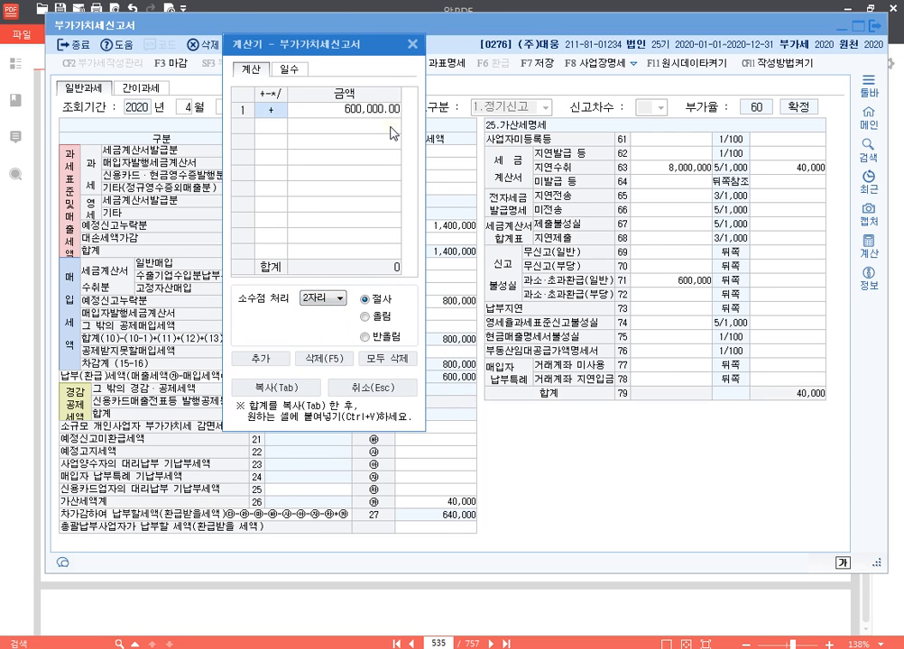
pyautogui.press('Return')
pyautogui.press('*')
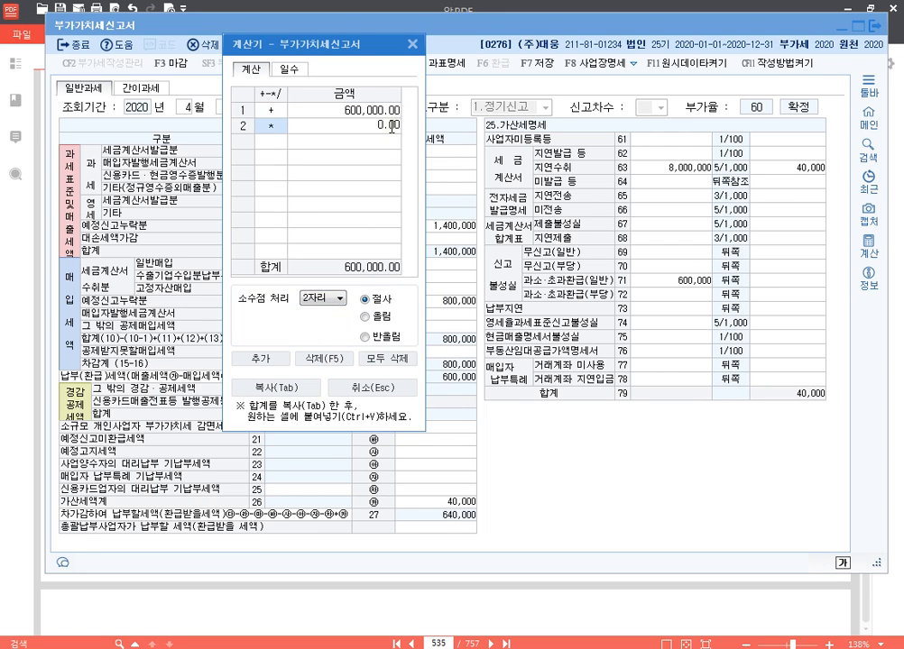
pyautogui.write('0.1')
pyautogui.press('Return')
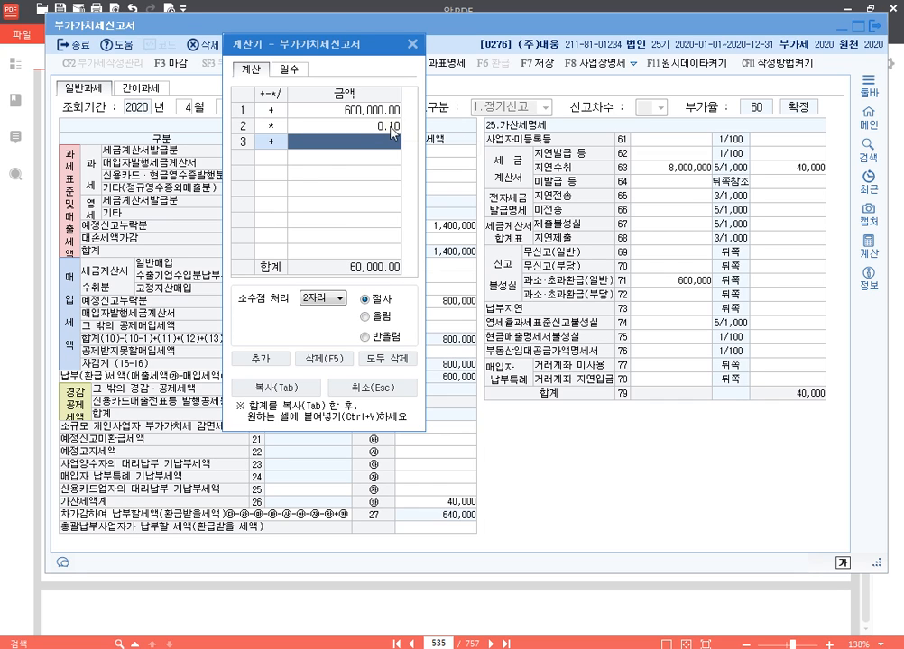
pyautogui.press('Left')
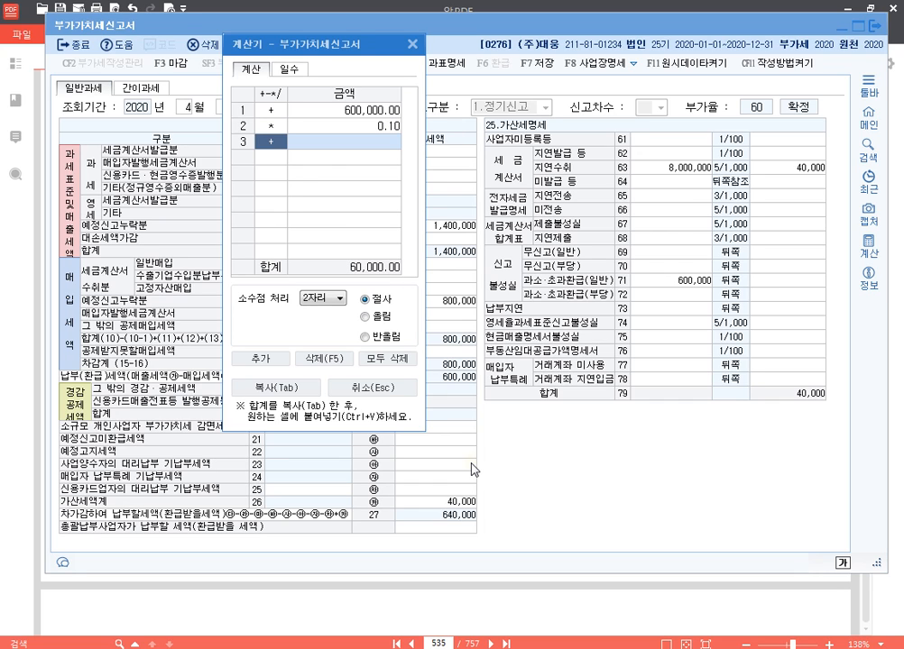
pyautogui.write('*')
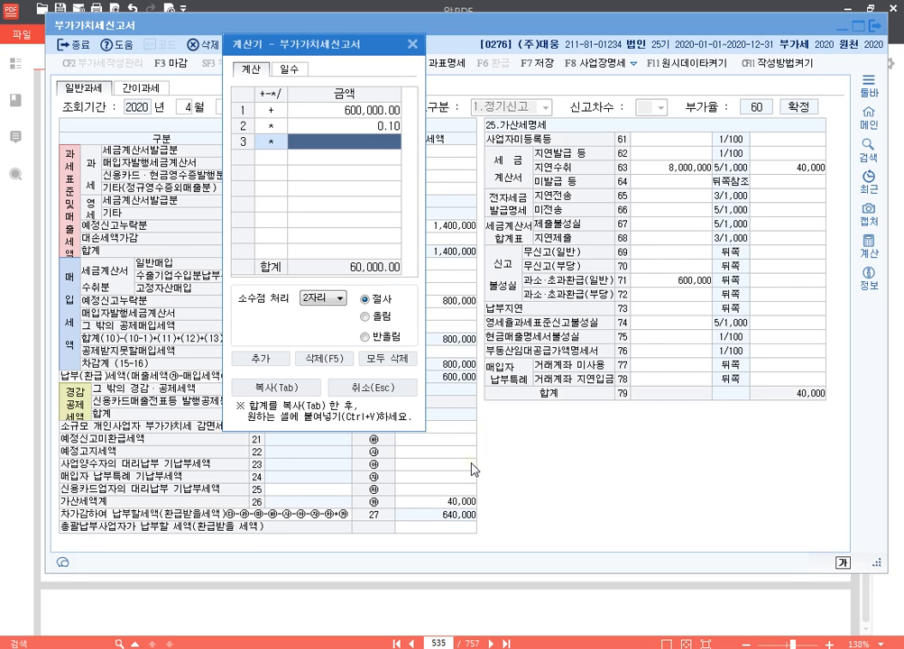
pyautogui.write('0.25')
pyautogui.press('Return')
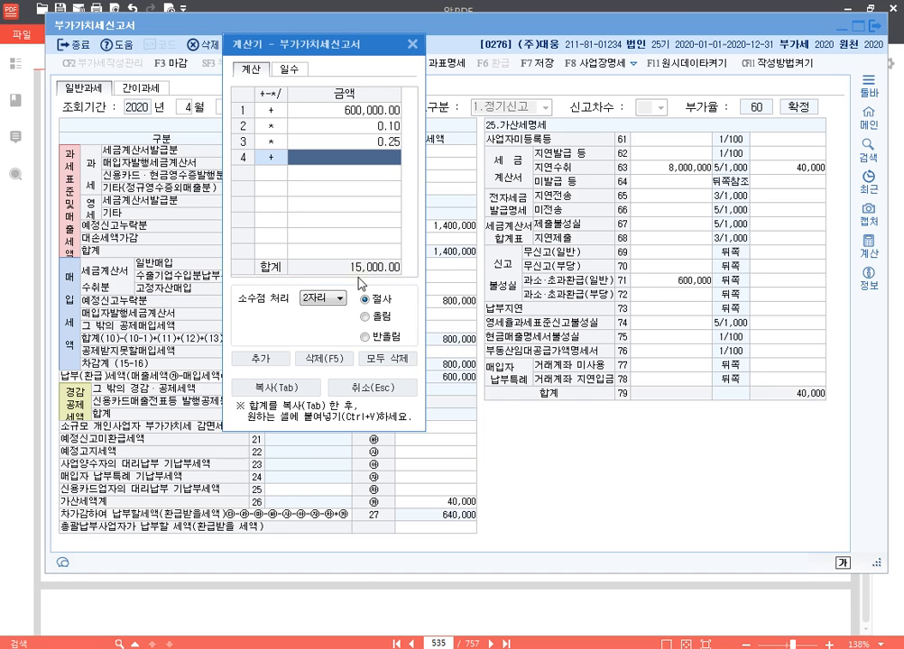
# Step: Enter 15,000 as the penalty tax for general under-reporting in row 71
pyautogui.press('ctrl')
pyautogui.press('ctrl')
pyautogui.click(786, 281)
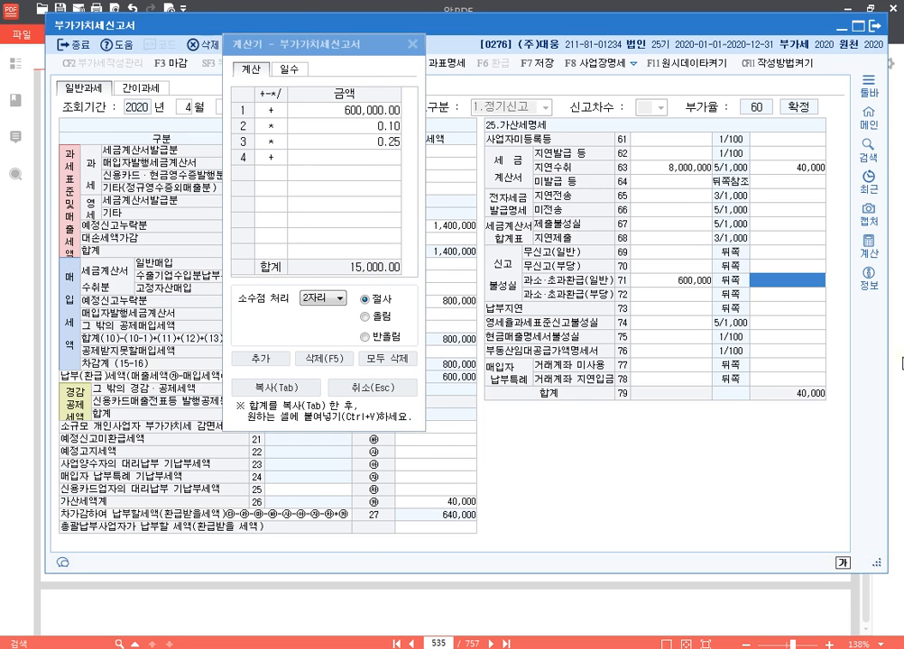
pyautogui.write('150000')
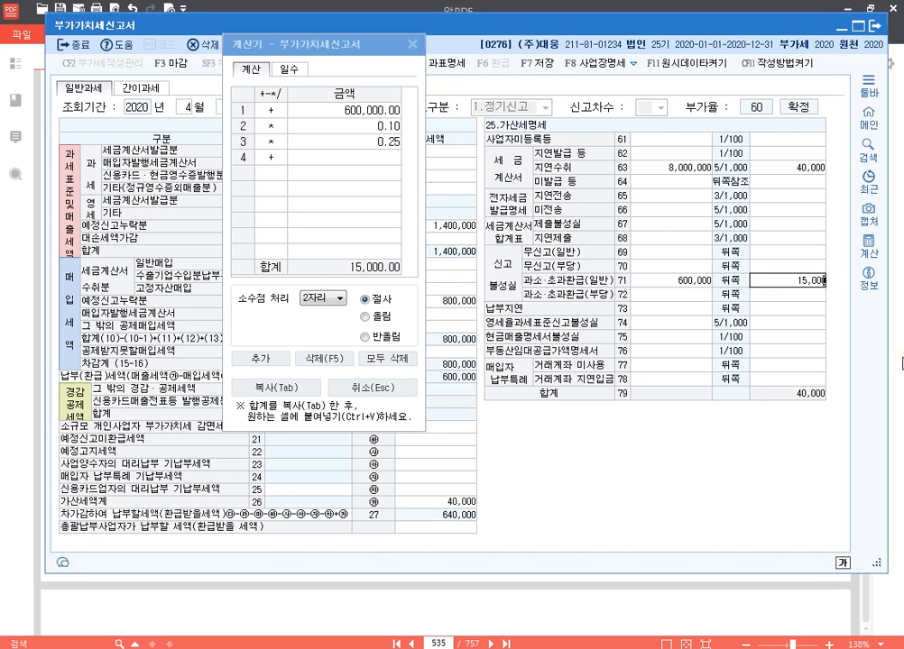
pyautogui.press('Return')
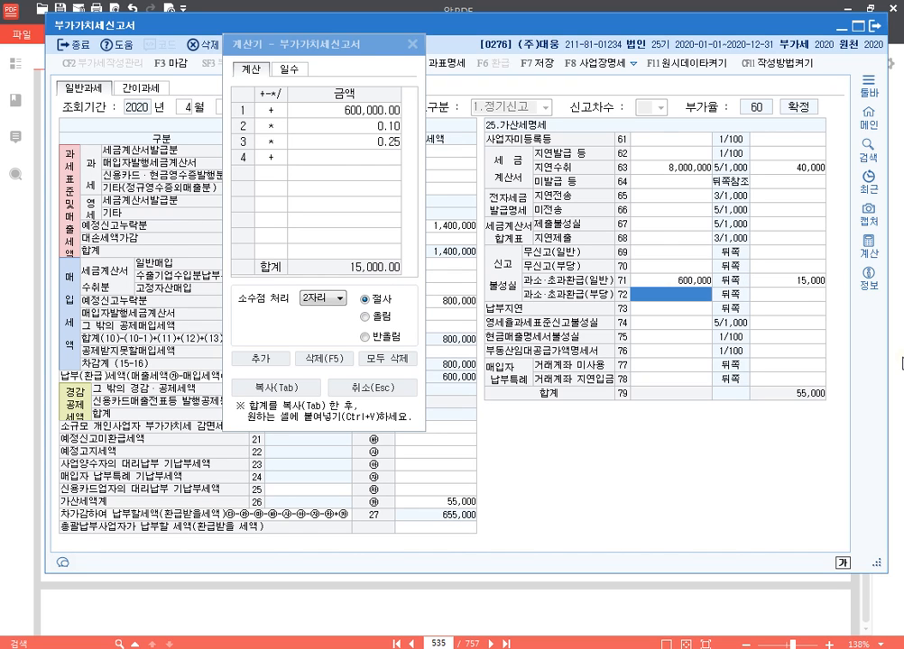
# Step: Close the calculator and enter 600,000 as the late payment amount (납부지연) in row 73
pyautogui.press('Return')
pyautogui.click(709, 309)
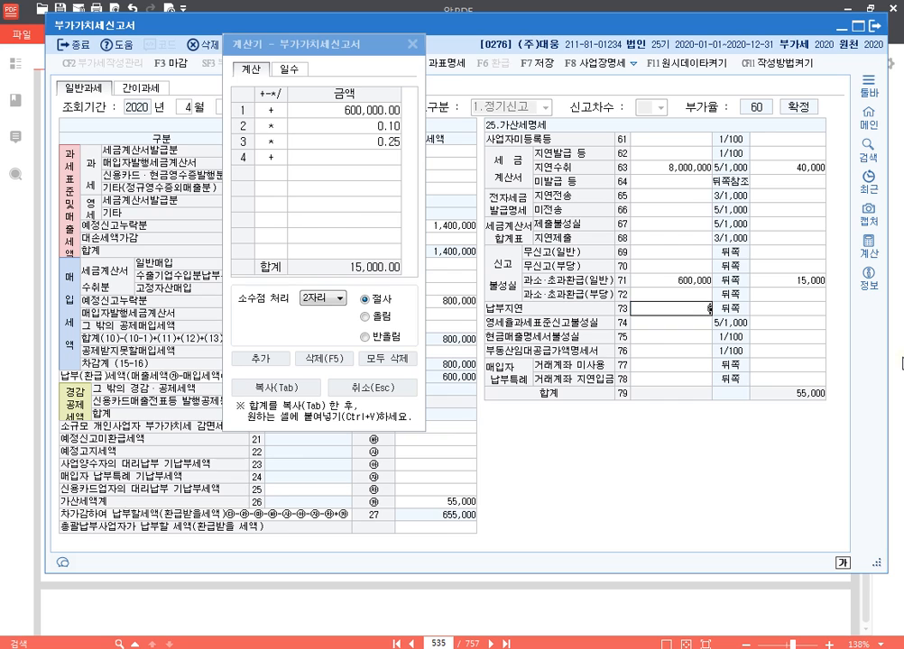
pyautogui.click(412, 43)
pyautogui.write('6000000')
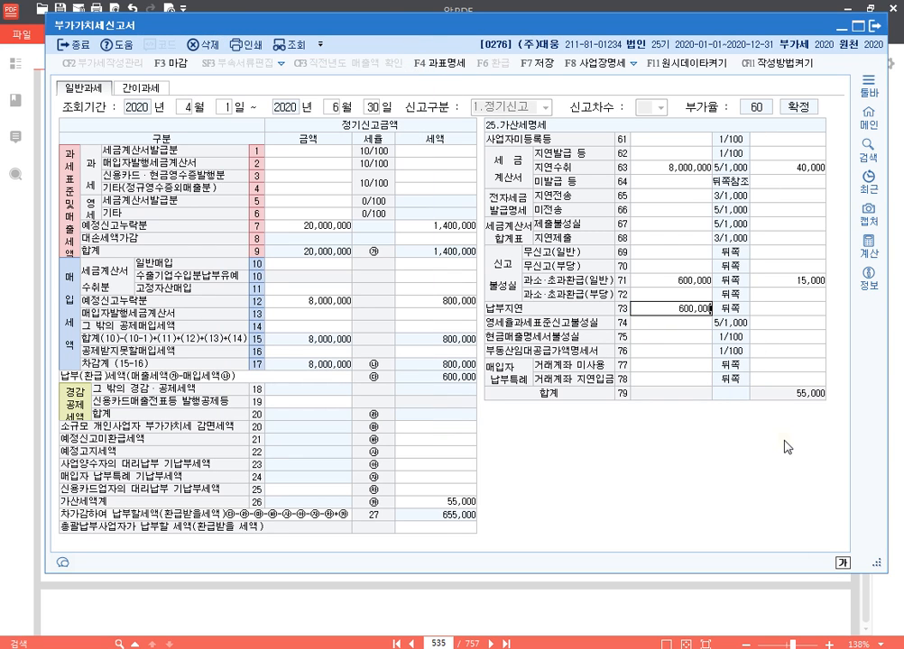
pyautogui.press('Return')
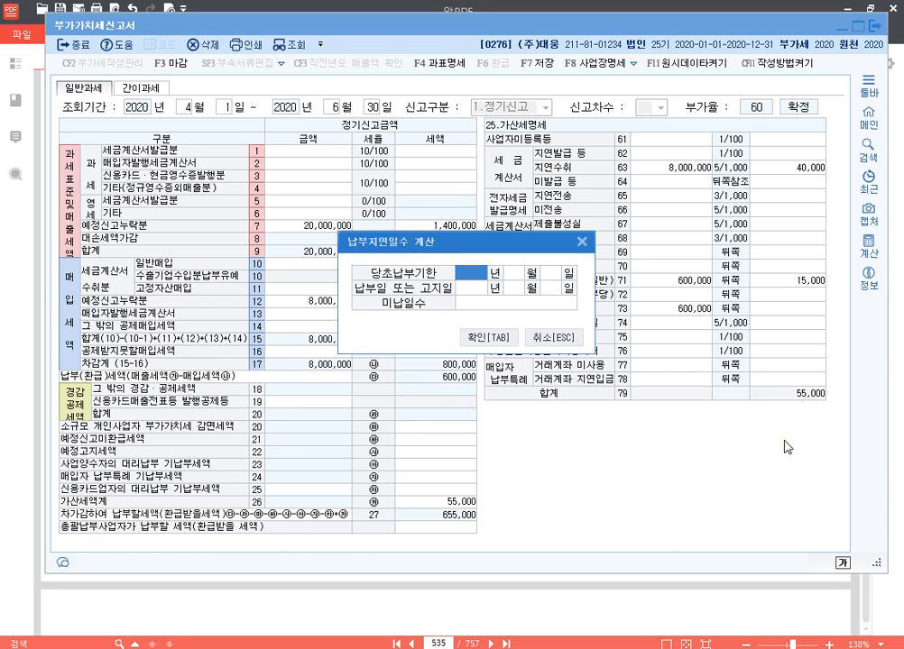
# Step: Set the original payment deadline to 2020-4-25 and the payment date to 2020-7-25, and apply the resulting unpaid days to the late payment penalty
pyautogui.write('2020 년 4')
pyautogui.press('Return')
pyautogui.write('25')
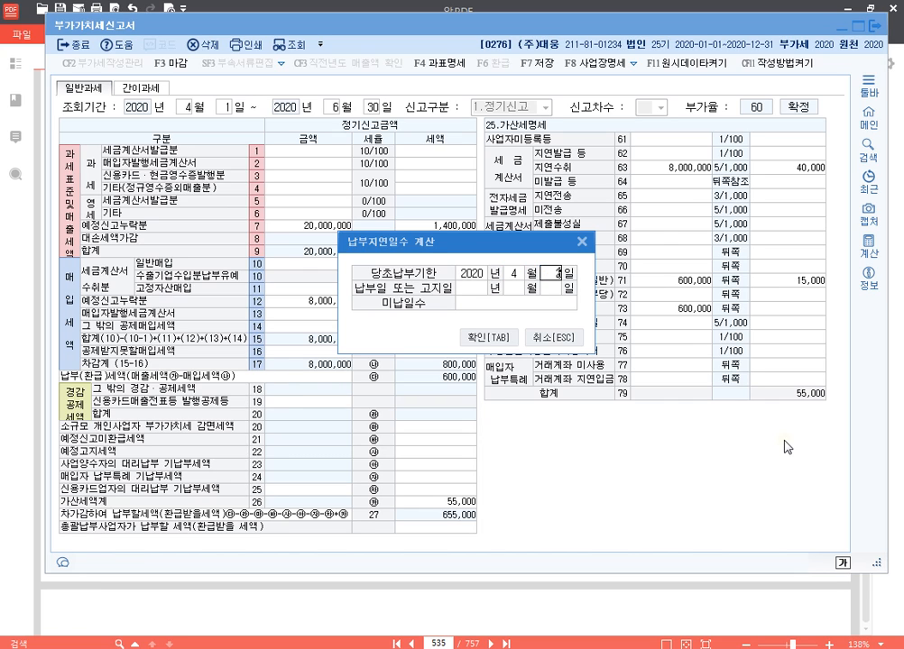
pyautogui.press('Return')
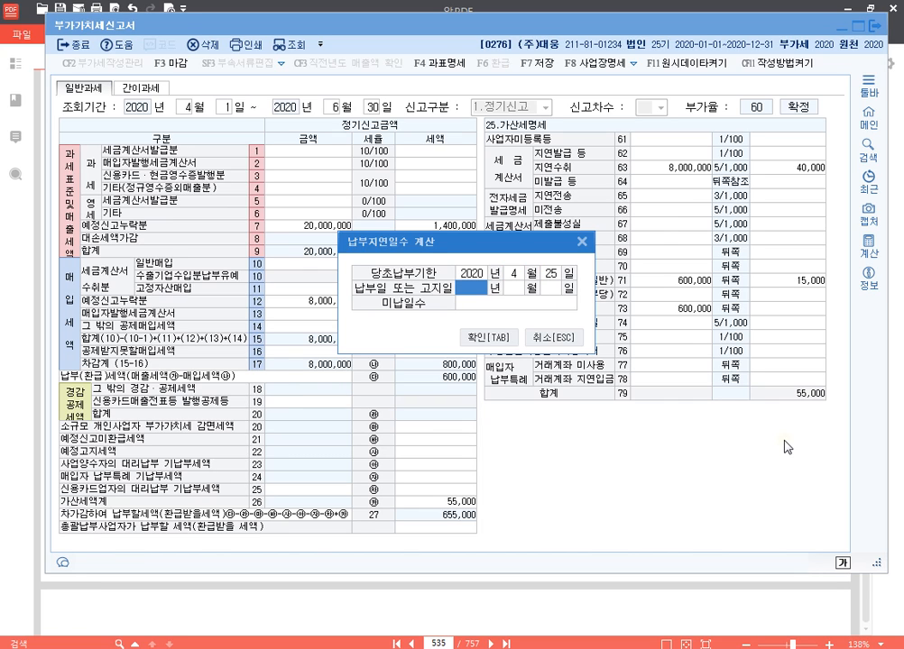
pyautogui.write('2020')
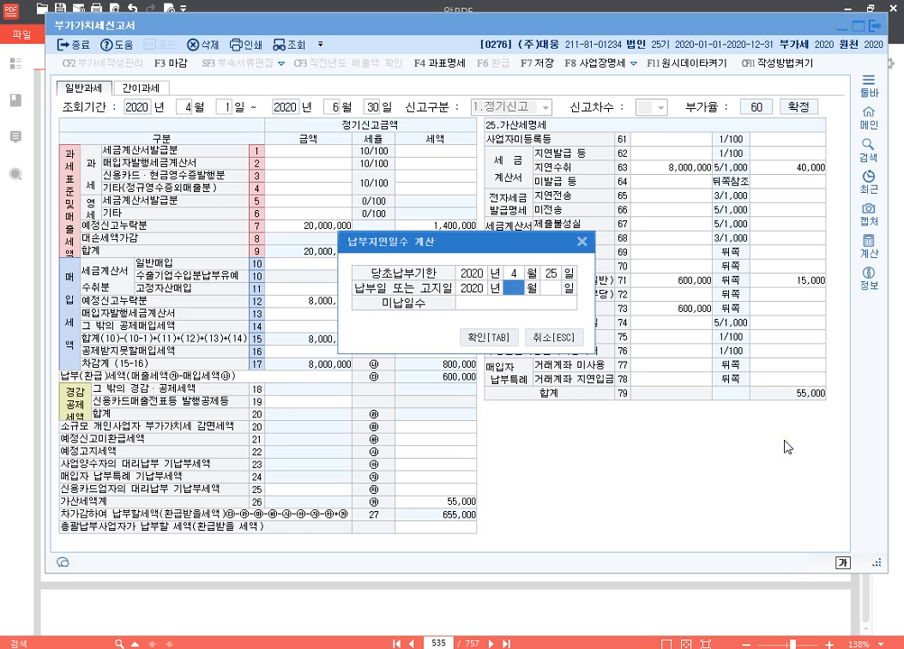
pyautogui.write(' 년 7')
pyautogui.press('Return')
pyautogui.write('25')
pyautogui.press('Return')
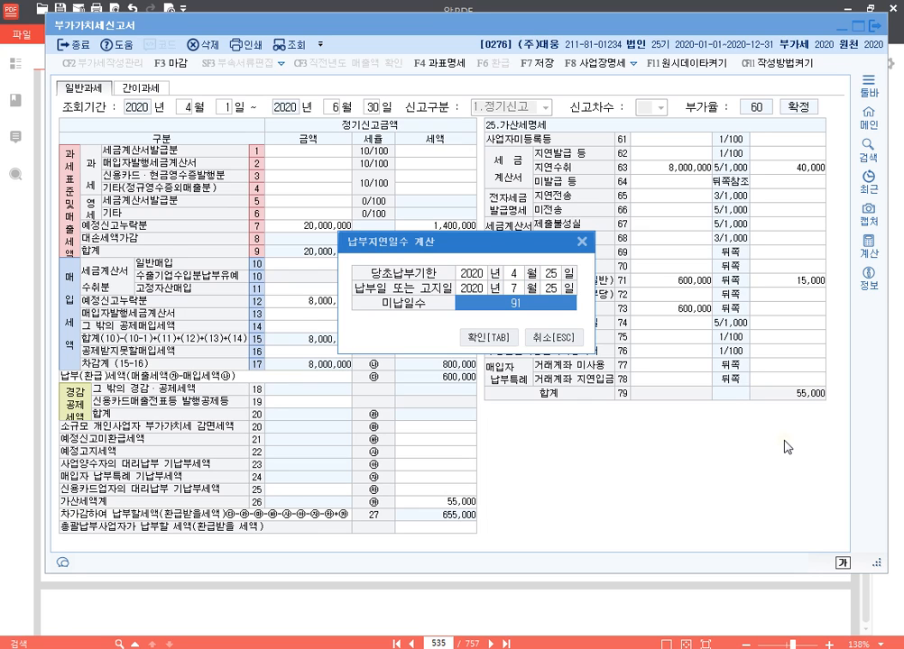
pyautogui.press('Tab')
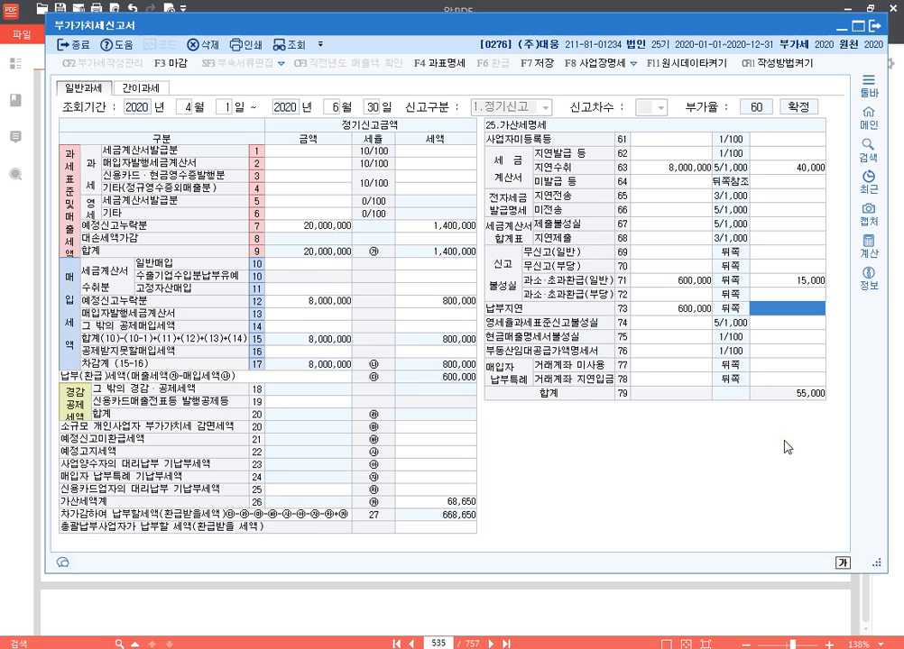
# Step: Enter 6,000,000 as the zero-rated tax base reporting penalty amount (영세율과세표준신고불성실) in row 74
pyautogui.press('Return')
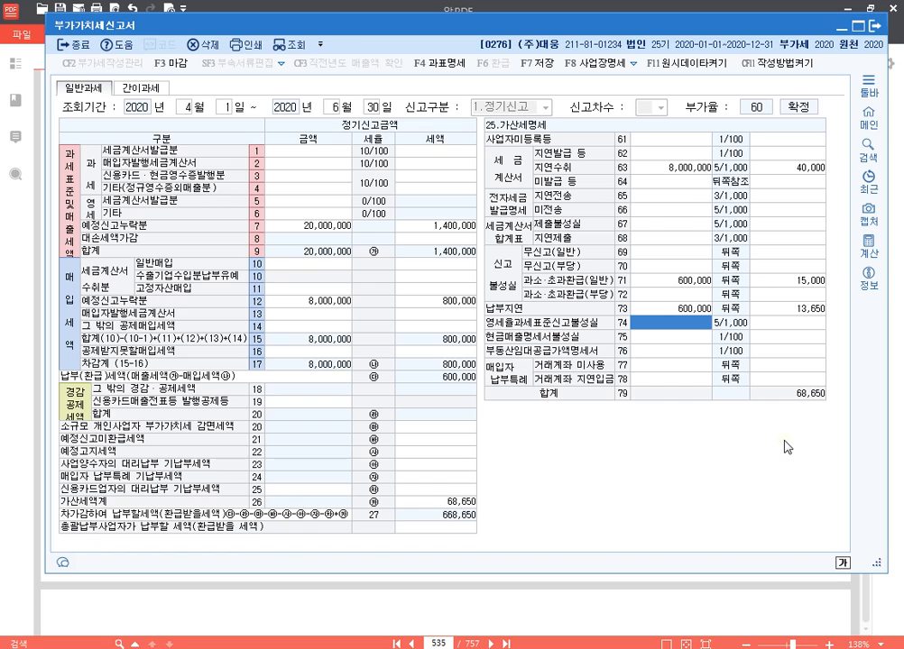
pyautogui.write('6000000')
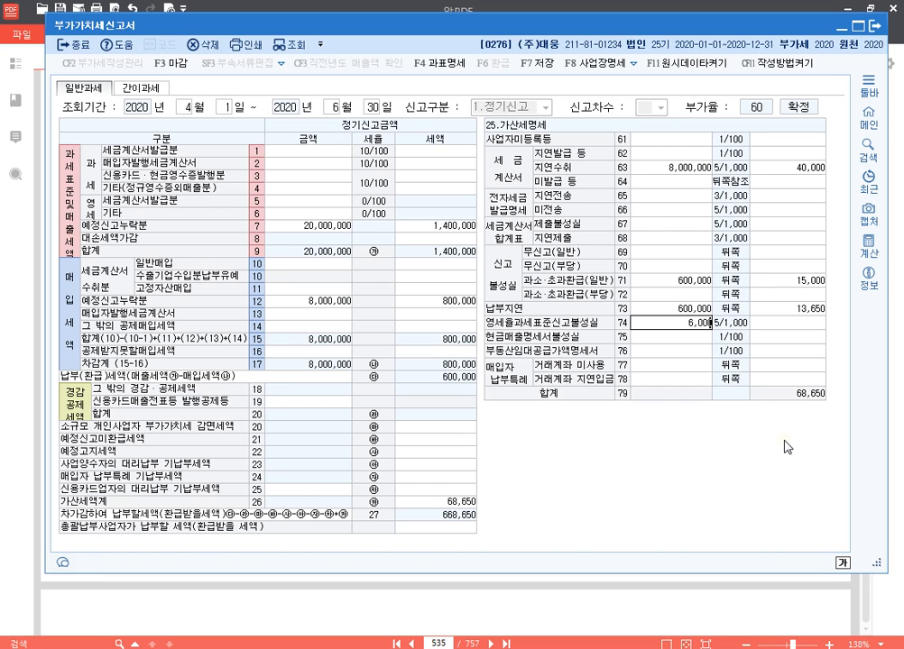
pyautogui.press('Return')
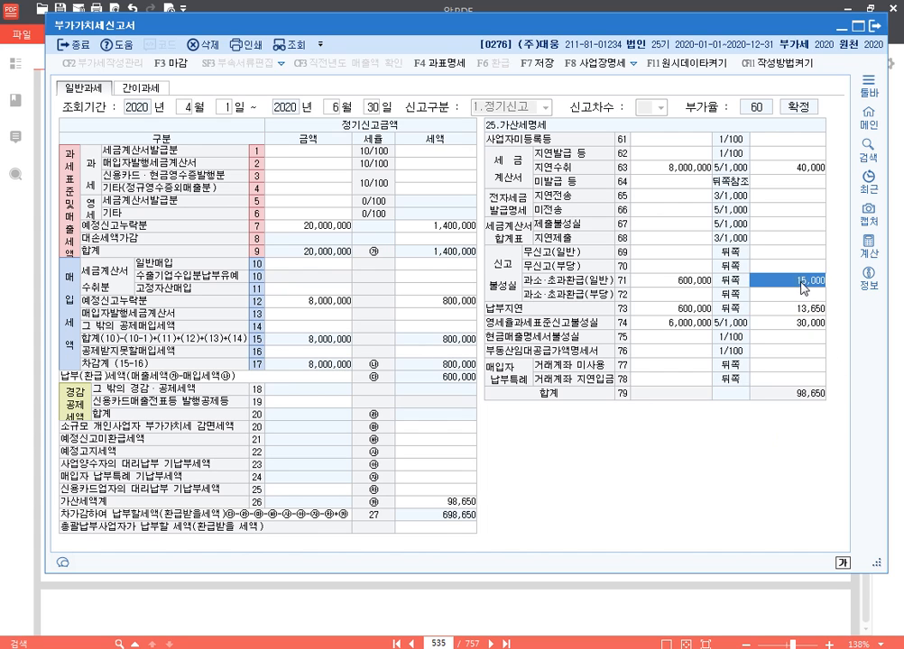
# Step: Calculate 30,000 multiplied by 0.25 in the calculator for the reduced zero-rated tax base penalty
pyautogui.click(867, 236)
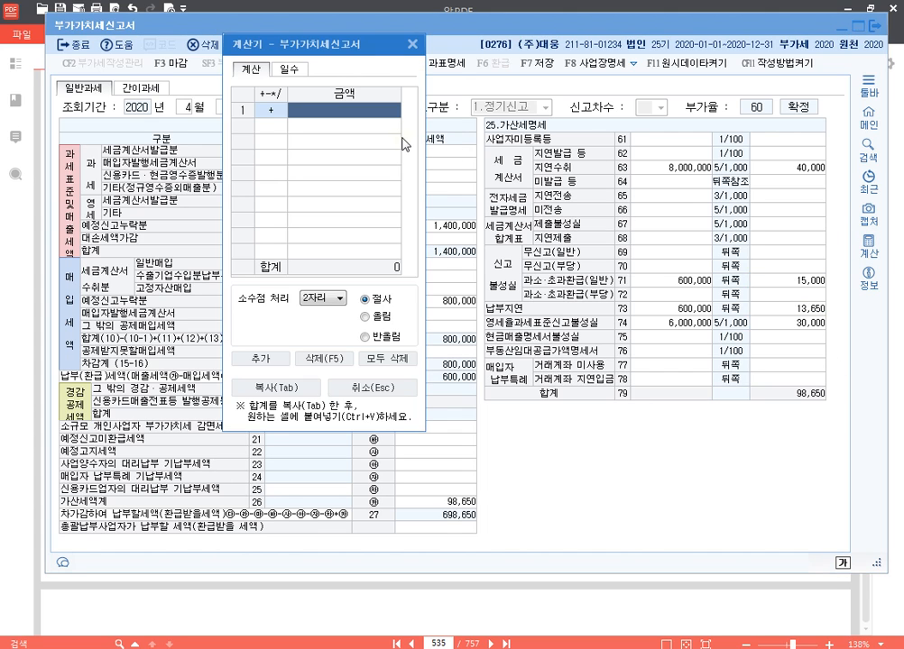
pyautogui.write('300000.00')
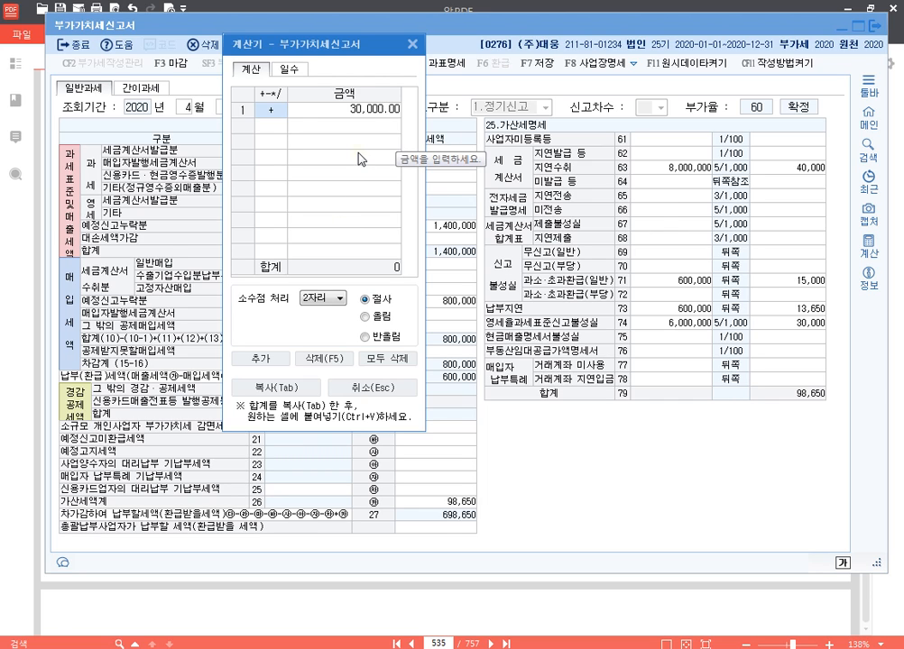
pyautogui.press('Return')
pyautogui.write('*0.25')
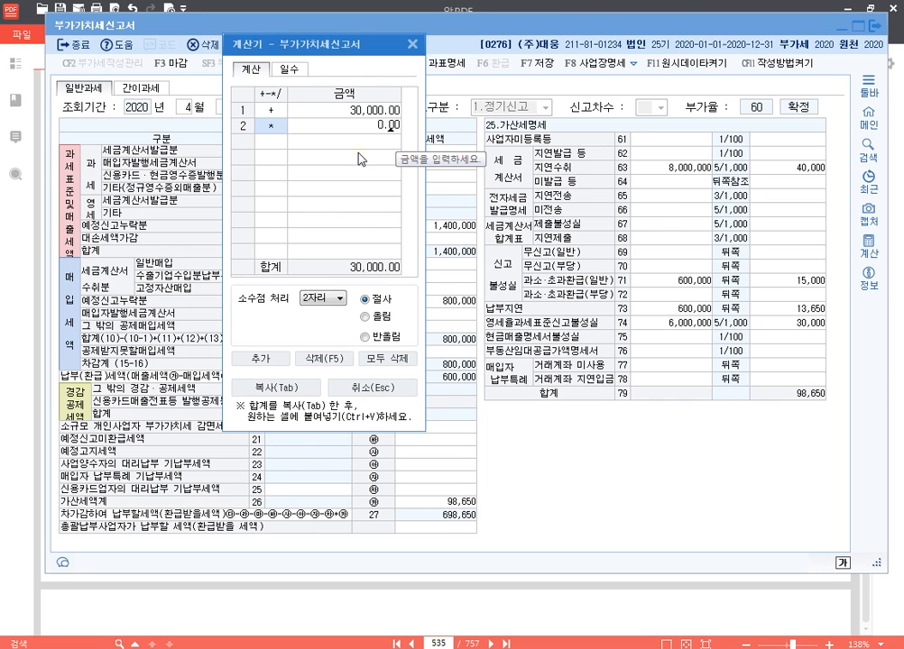
pyautogui.press('Return')
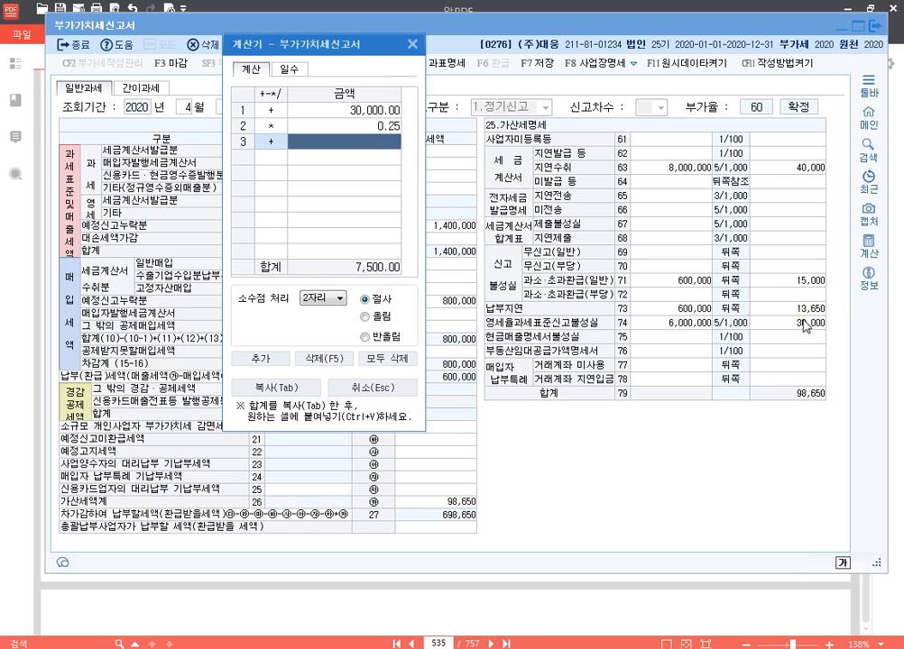
# Step: Set the zero-rated tax base reporting penalty tax (영세율과세표준신고불성실) in row 74 to 7,500 and close the calculator
pyautogui.press('Tab')
pyautogui.write('7500')
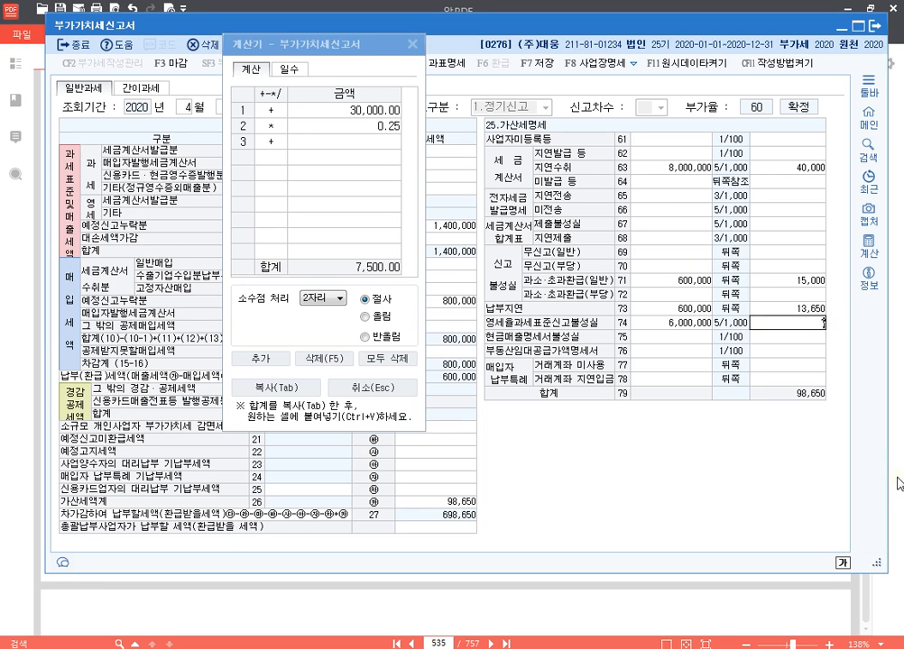
pyautogui.press('Return')
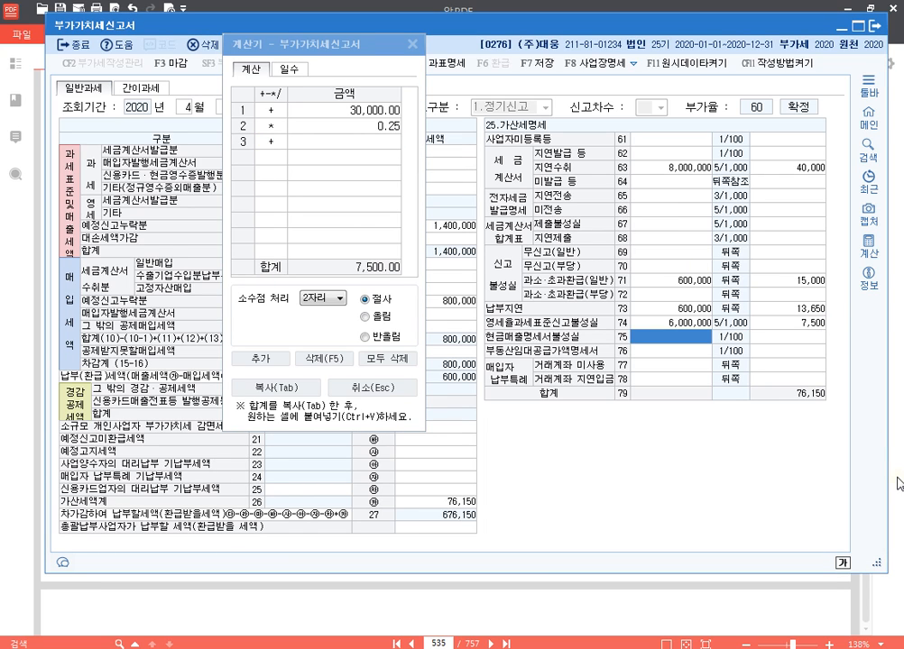
pyautogui.press('Up')
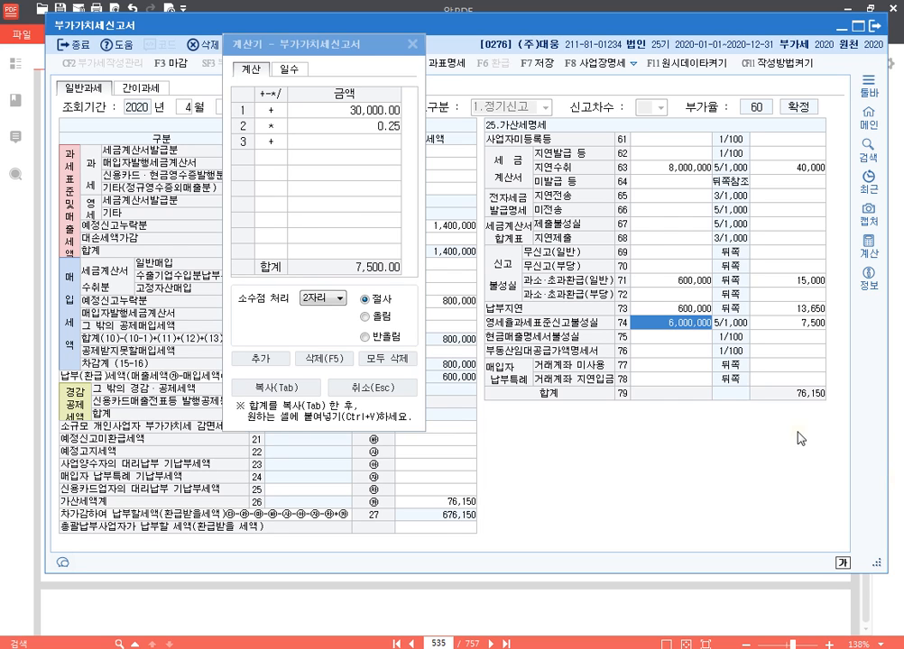
pyautogui.click(411, 46)
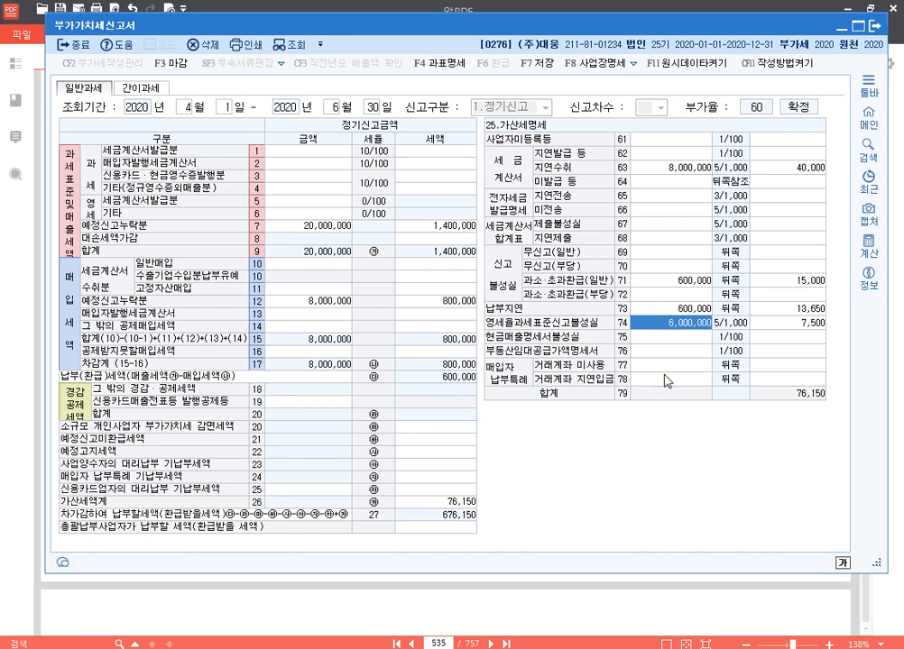
pyautogui.click(447, 502)
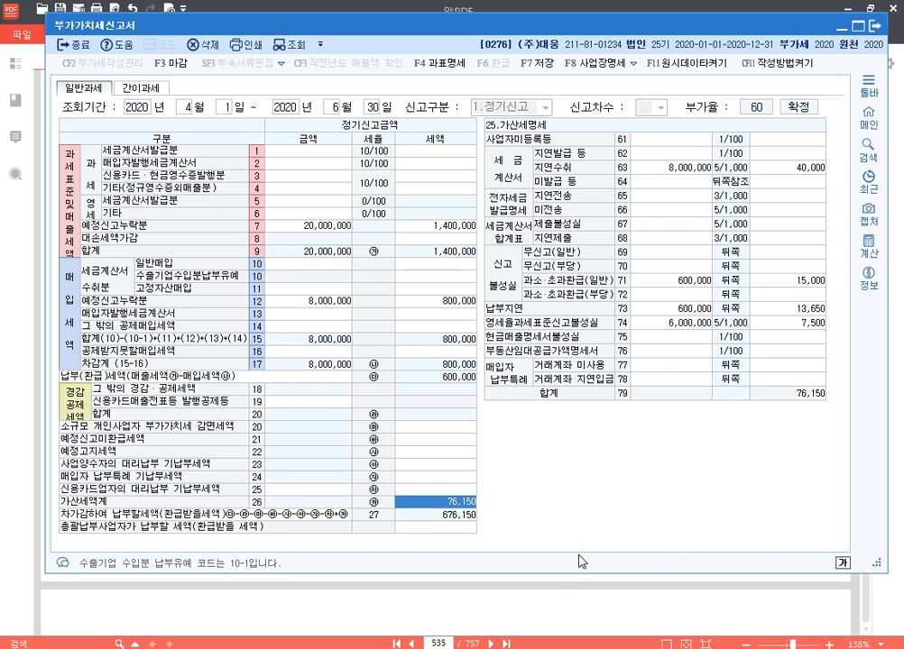
# Step: Switch to the textbook PDF and go to page 547 for question [2]
pyautogui.click(470, 617)
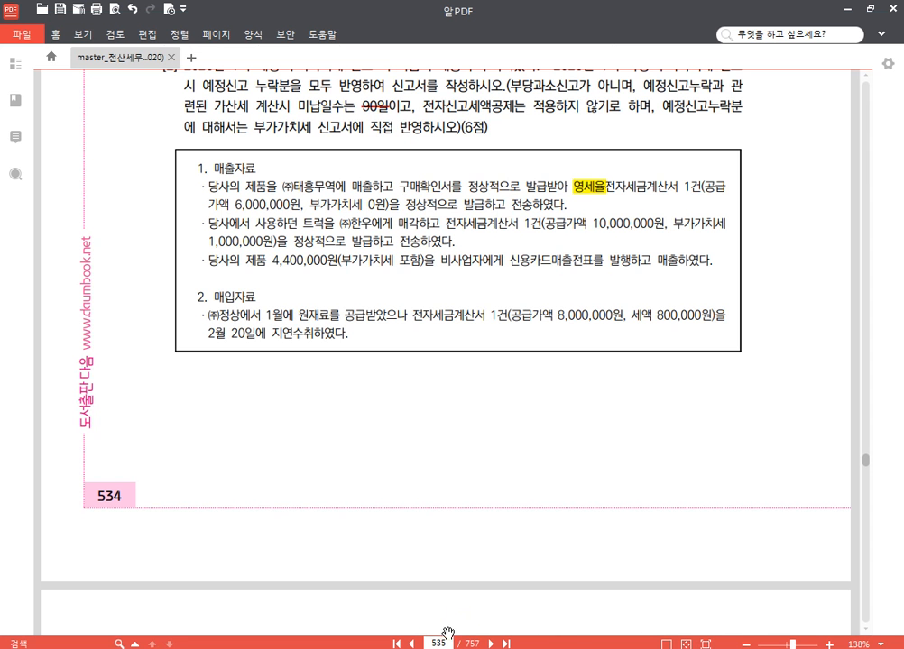
pyautogui.click(451, 642)
pyautogui.write('547')
pyautogui.press('Return')
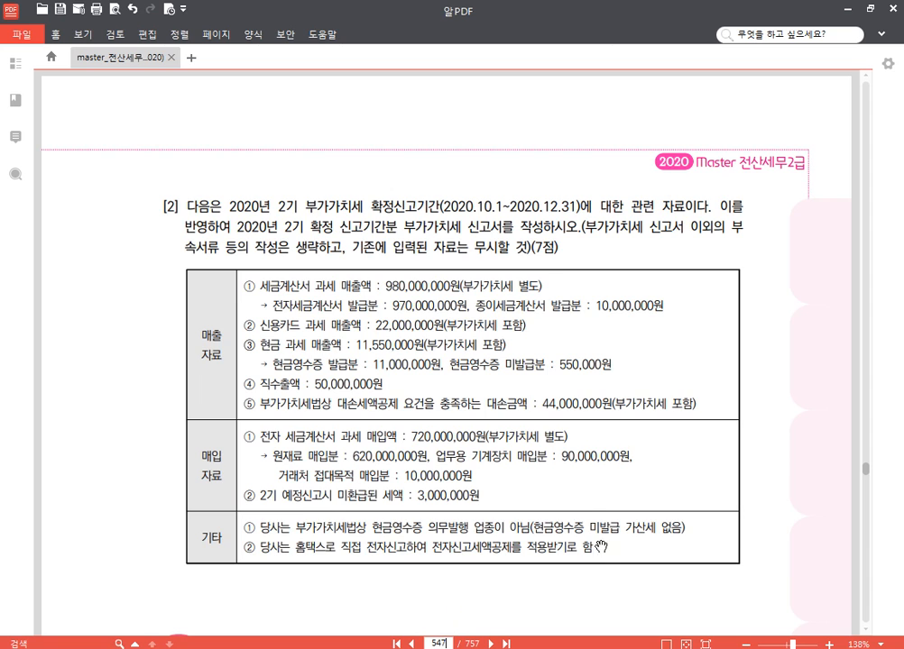
pyautogui.scroll(-1, 597, 552)
pyautogui.scroll(-1, 598, 552)
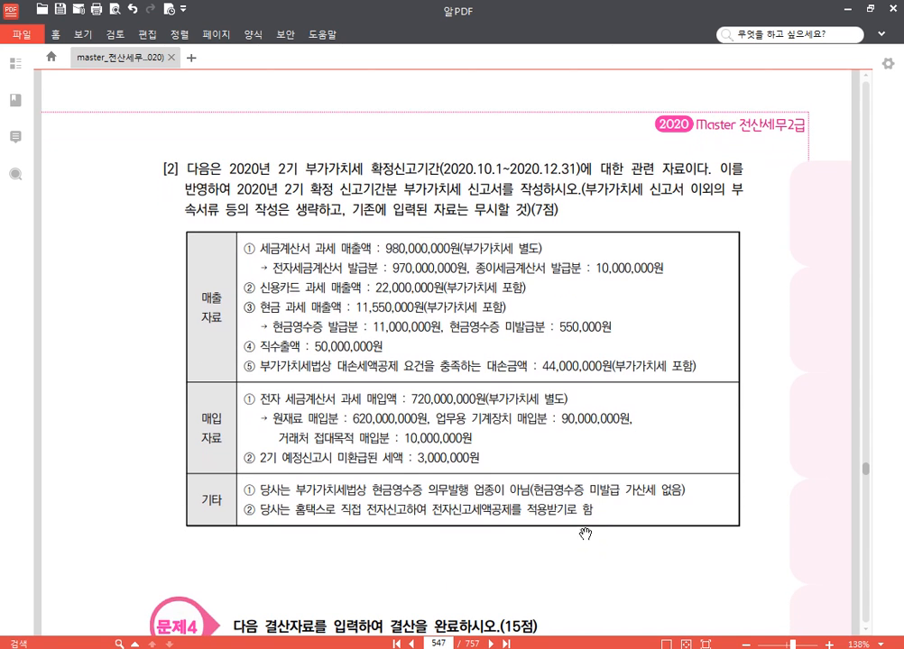
# Step: Switch to KcLep and change the working company to code 0277
pyautogui.hotkey('alt', 'Tab')
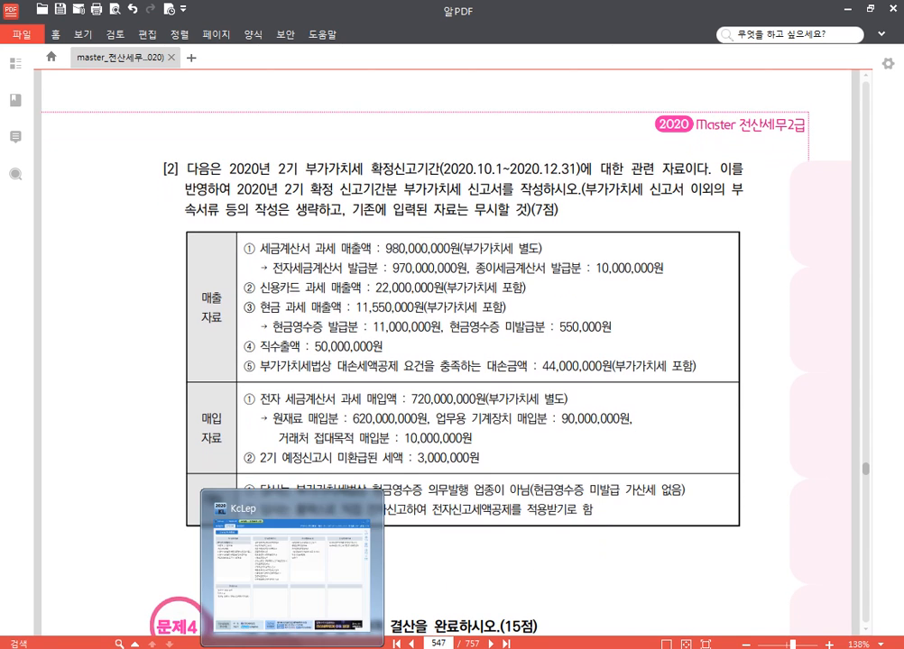
pyautogui.click(834, 137)
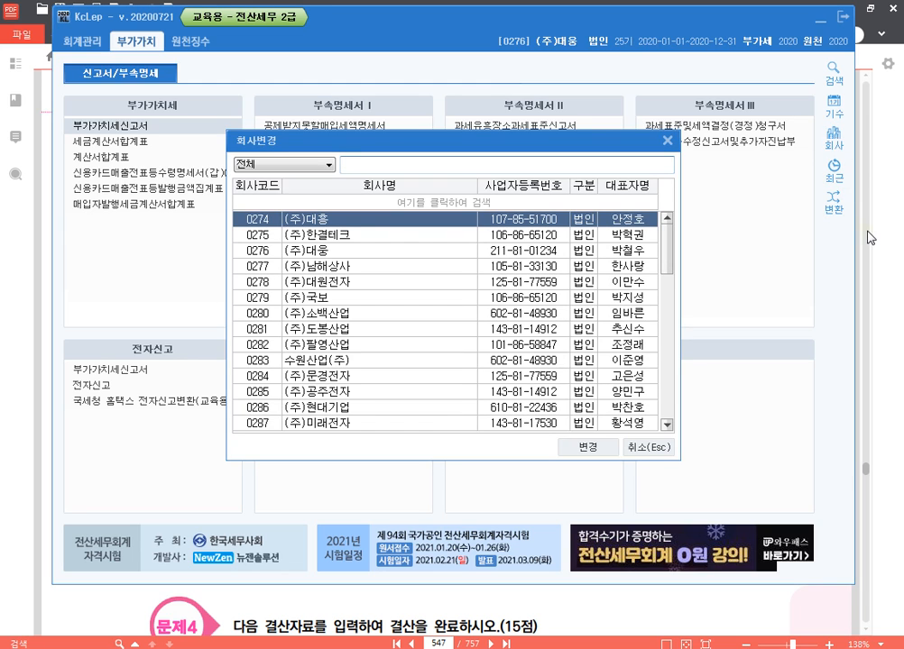
pyautogui.write('277')
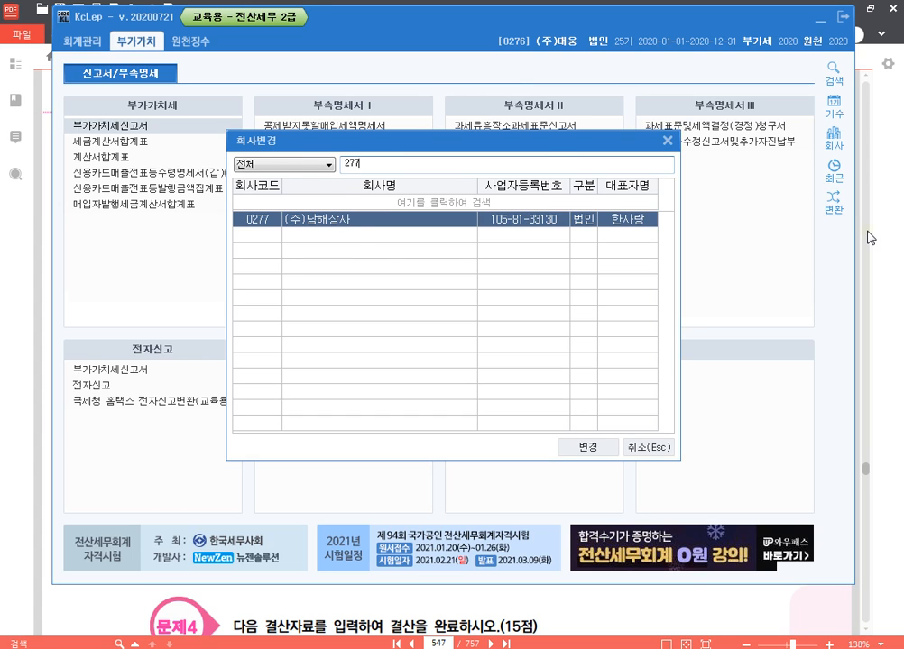
pyautogui.press('Return')
pyautogui.press('Return')
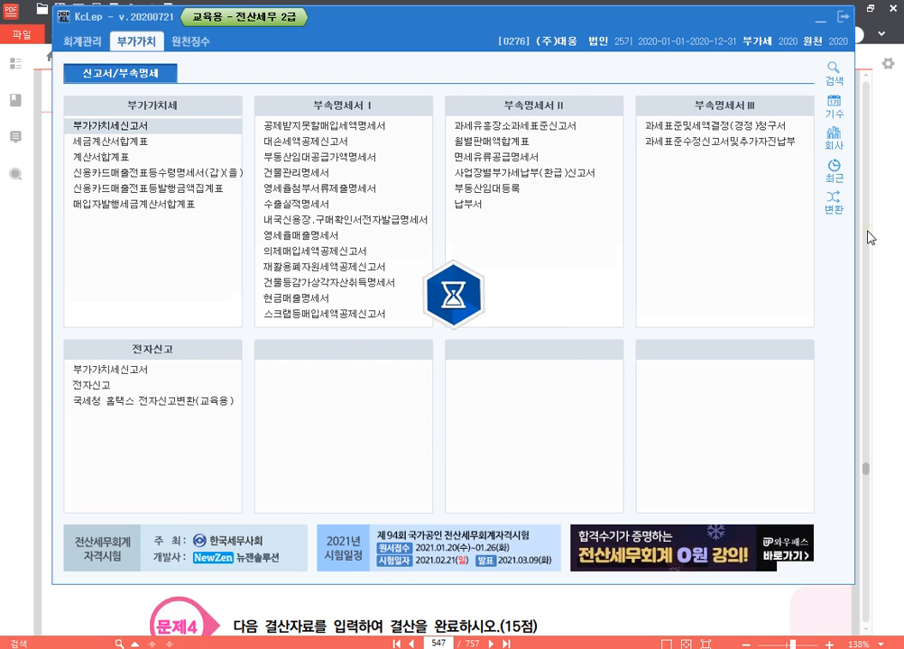
# Step: Read question [2] in the PDF and open KcLep's VAT return (부가가치세신고서) for 2020-10-1 to 2020-12-31
pyautogui.click(647, 607)
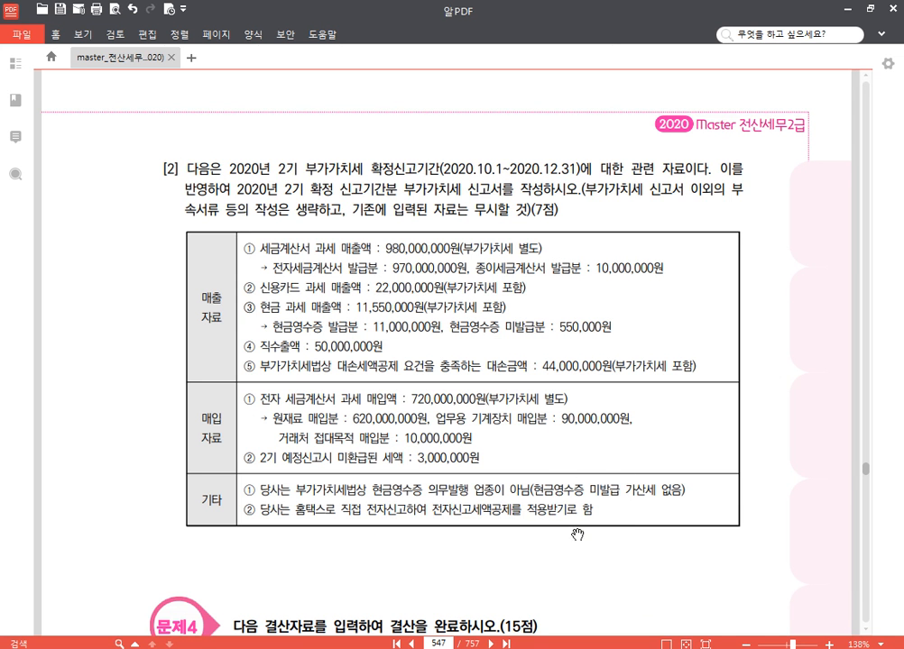
pyautogui.scroll(-1, 574, 525)
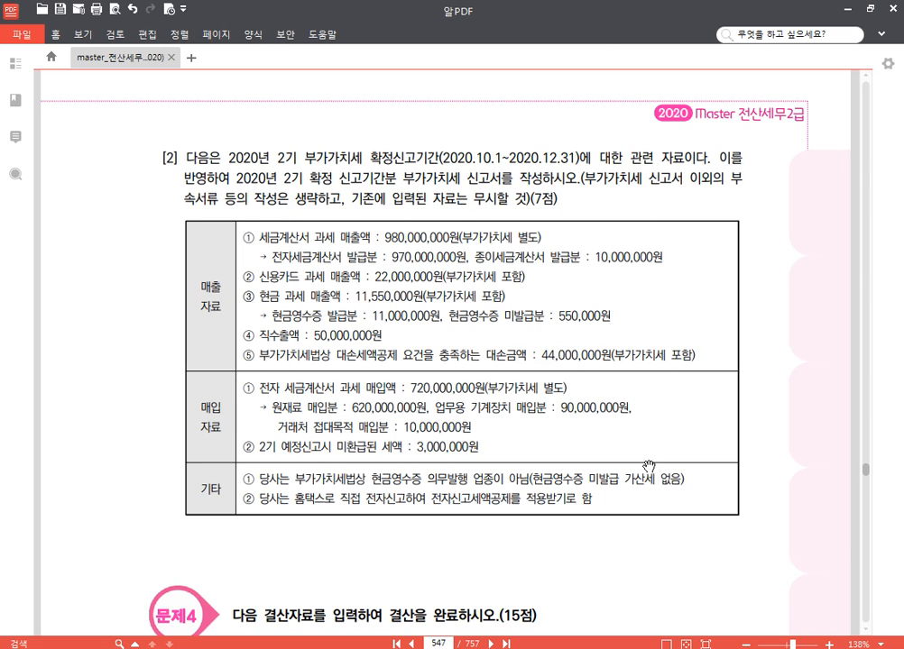
pyautogui.scroll(-1, 463, 419)
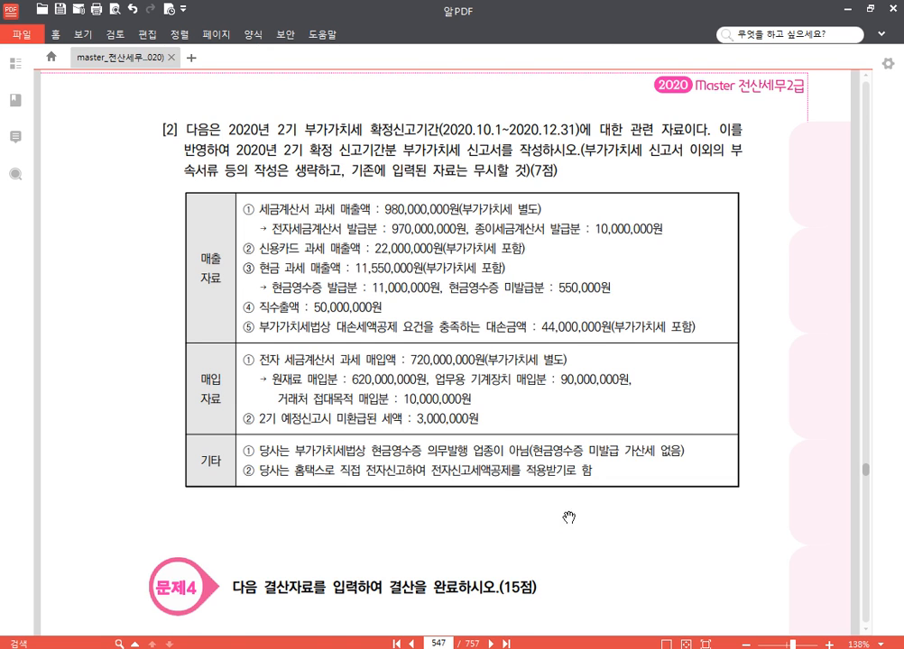
pyautogui.scroll(-1, 572, 523)
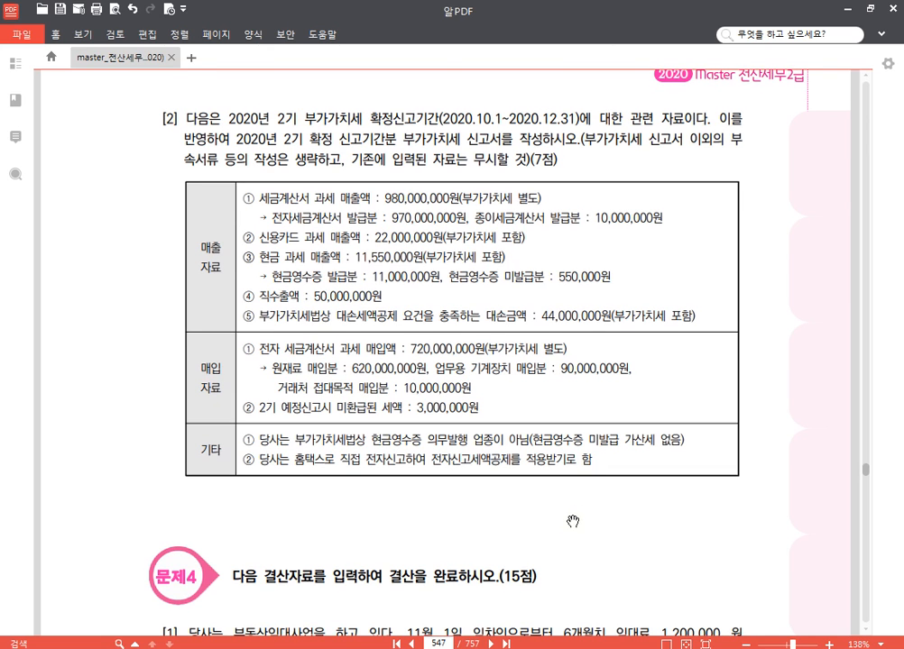
pyautogui.hotkey('alt', 'Tab')
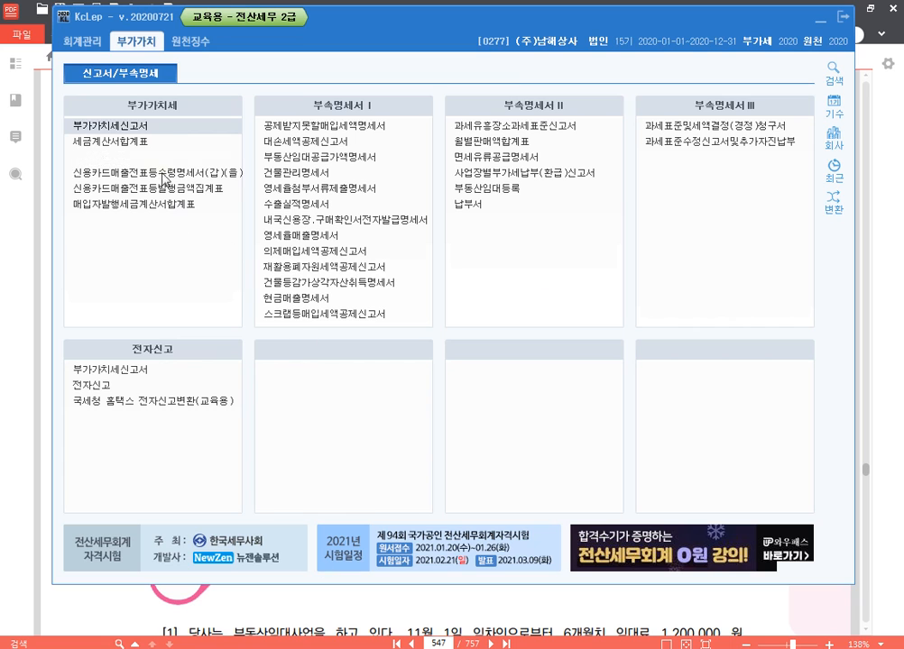
pyautogui.click(147, 128)
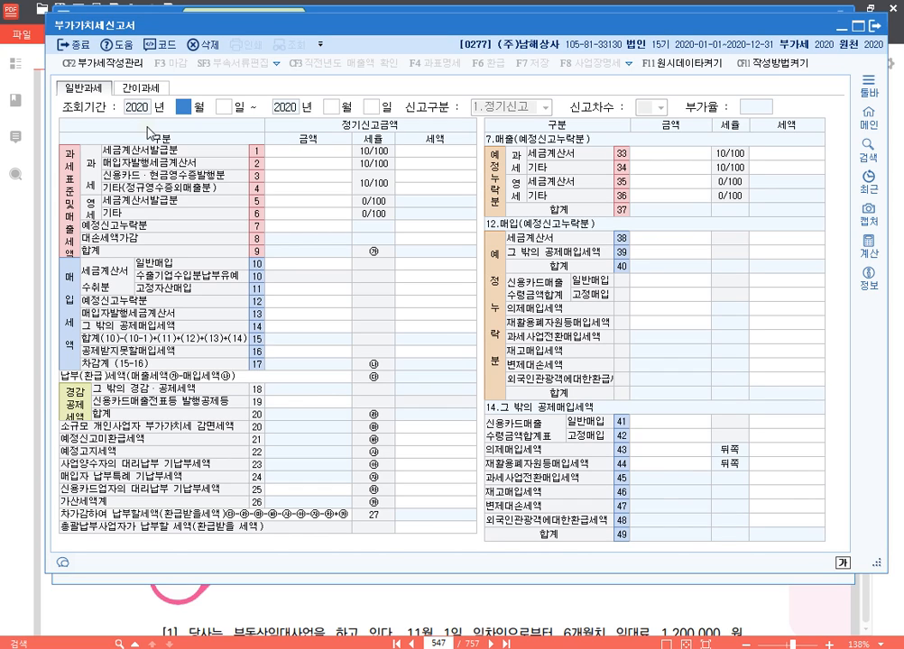
pyautogui.write('10')
pyautogui.press('Return')
pyautogui.write('12')
pyautogui.press('Return')
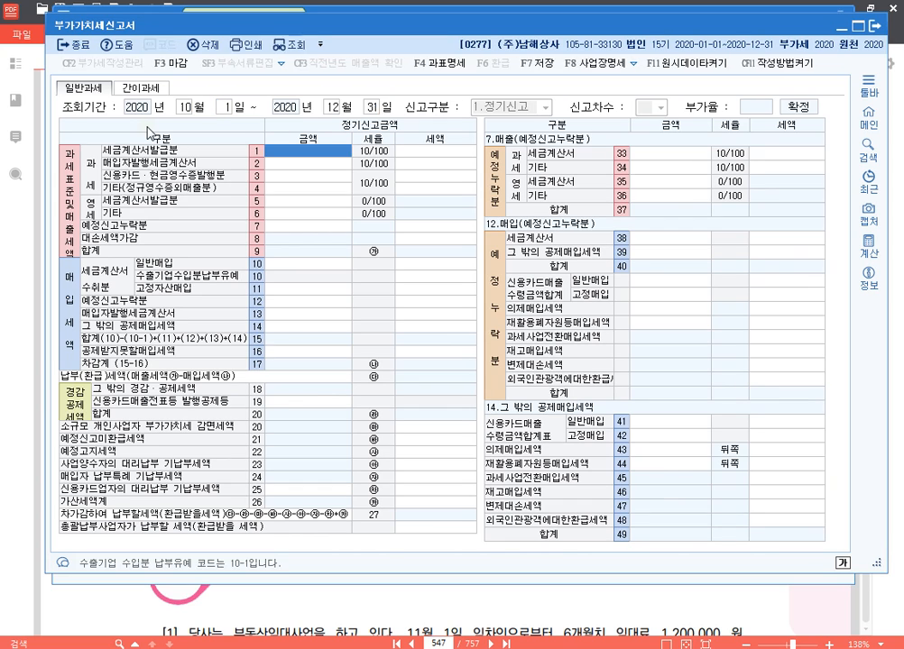
# Step: Check the taxable sales in the PDF and enter 980,000,000 as the tax-invoice sales amount (세금계산서발급분) in row 1
pyautogui.hotkey('alt', 'Tab')
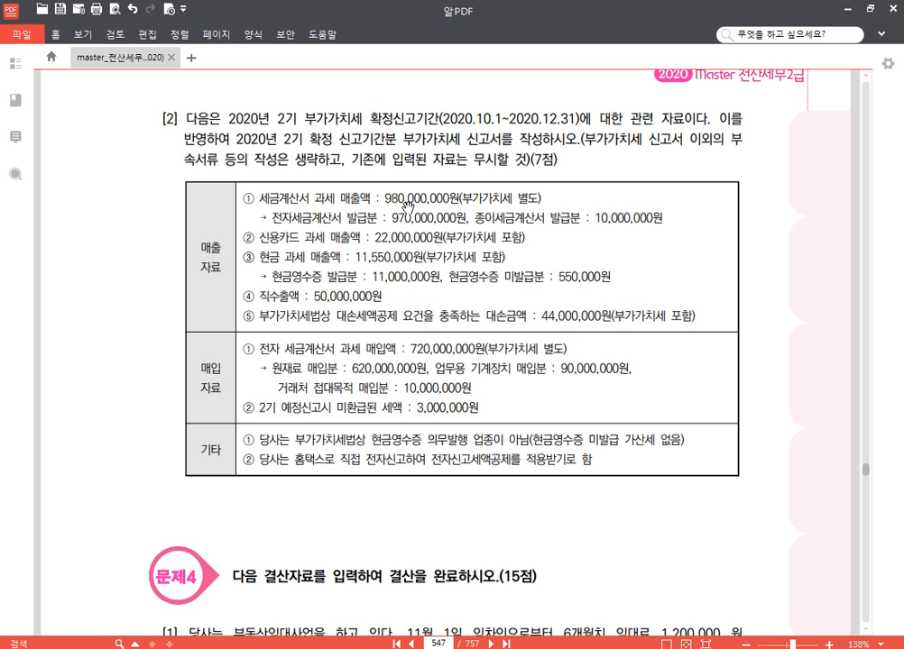
pyautogui.scroll(-2, 443, 200)
pyautogui.hotkey('alt', 'Tab')
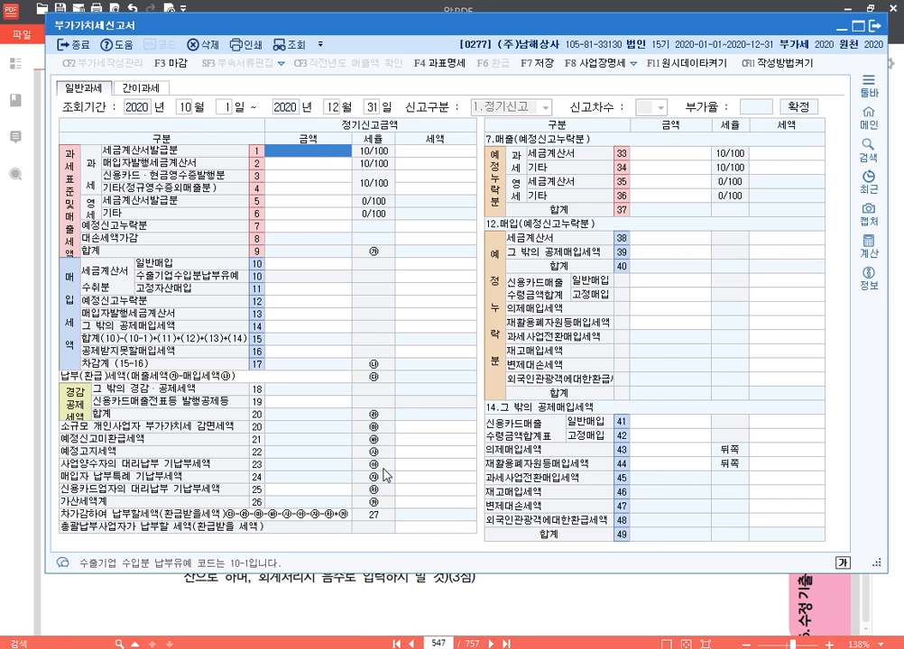
pyautogui.write('980000000')
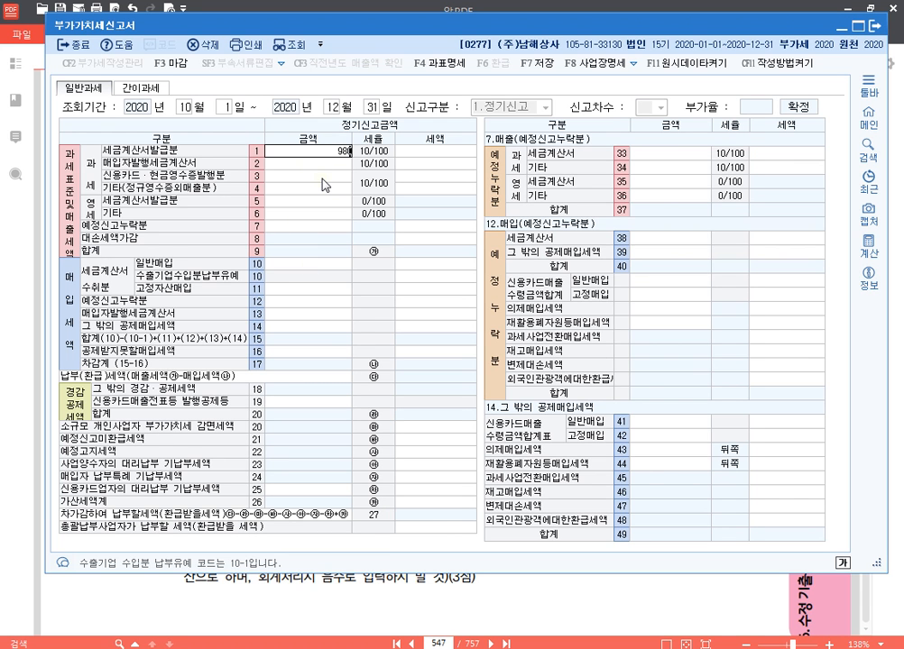
pyautogui.press('Return')
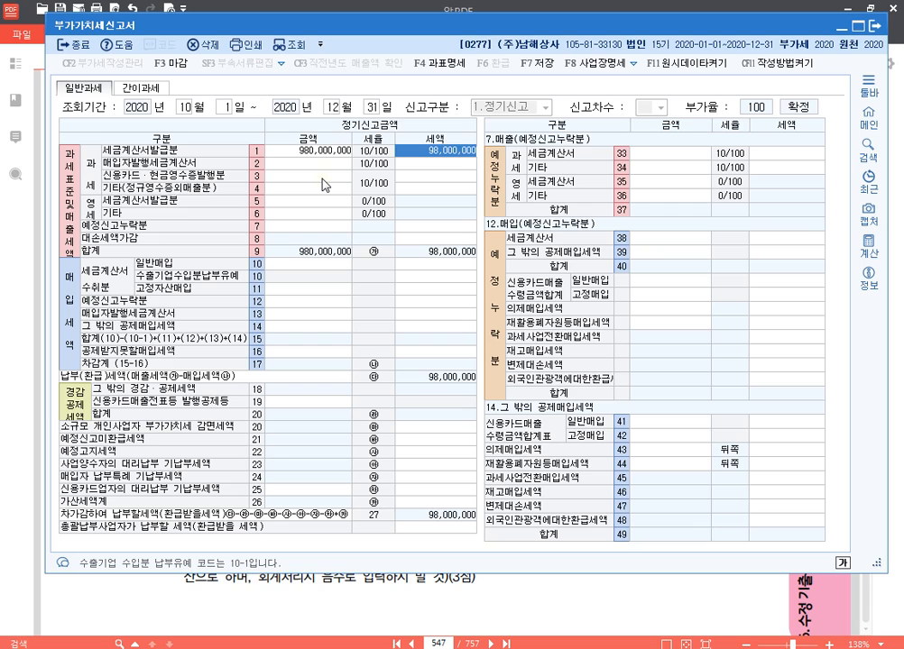
pyautogui.press('Return')
# Step: Recheck the sales data in the PDF and open the penalty tax details (가산세명세) for row 26 in the return
pyautogui.click(509, 627)
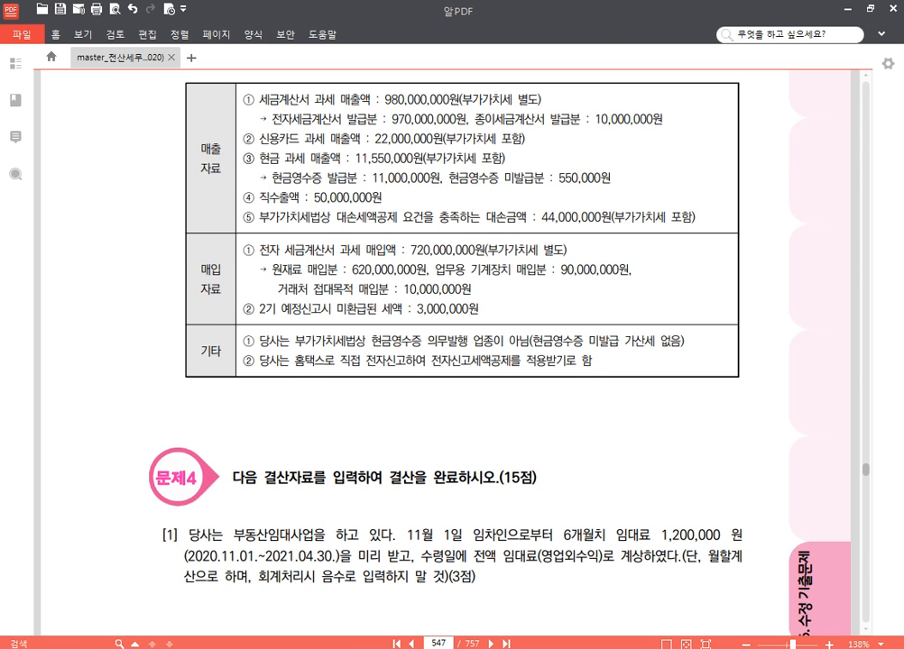
pyautogui.hotkey('alt', 'Tab')
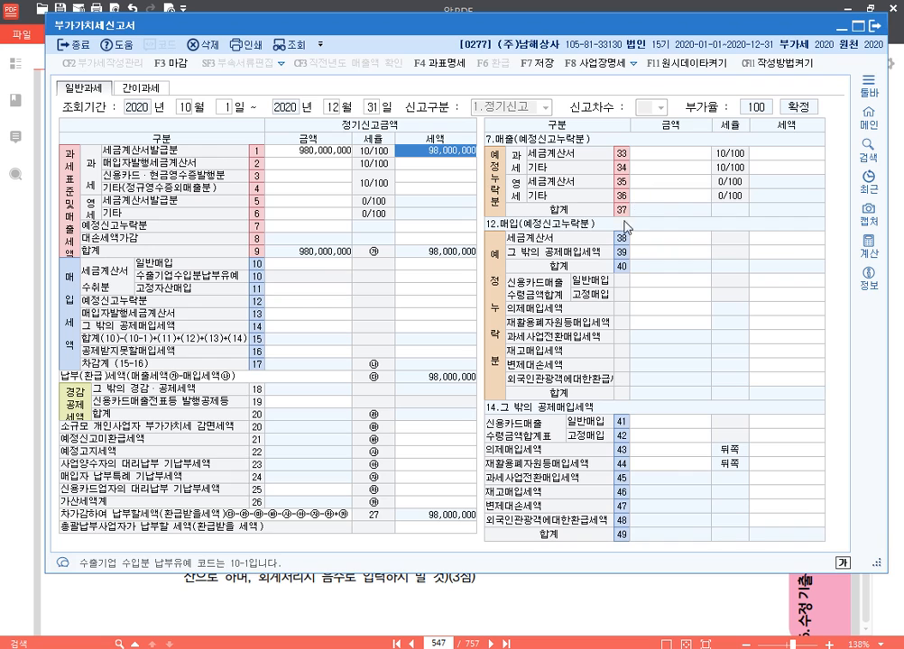
pyautogui.click(621, 237)
pyautogui.click(459, 505)
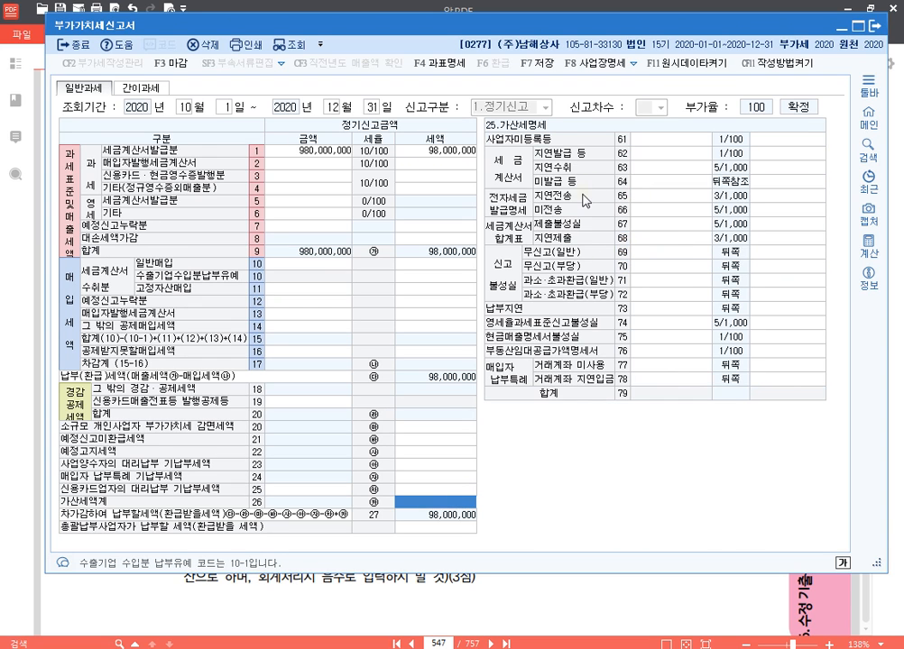
# Step: Outline the tax invoice penalty section and its rows 62 and 64 in red on screen, and clear the markings
pyautogui.hotkey('ctrl', 'F1')
pyautogui.moveTo(480, 142)
pyautogui.mouseDown()
pyautogui.moveTo(696, 189)
pyautogui.moveTo(835, 191)
pyautogui.mouseUp()
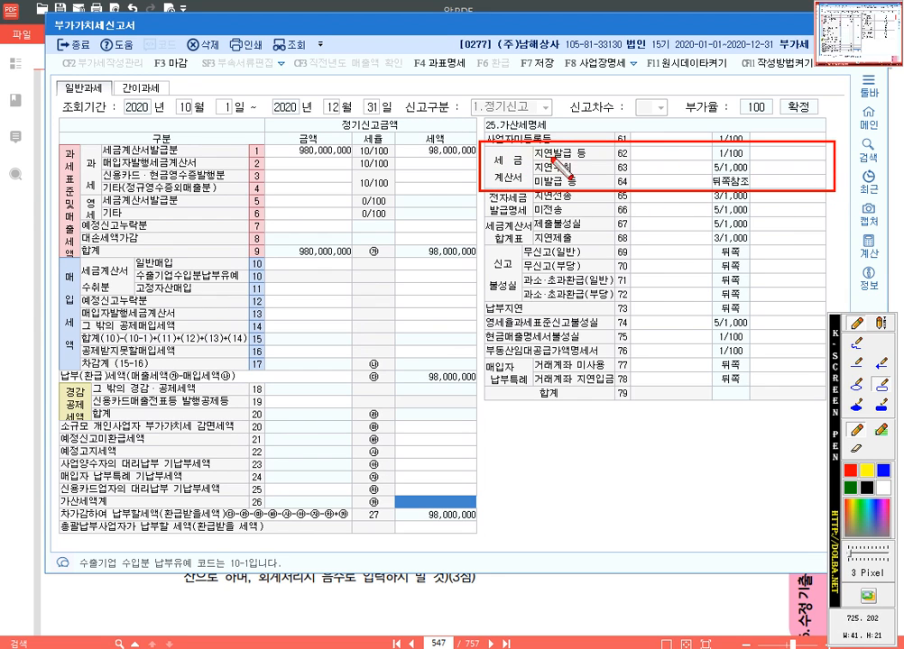
pyautogui.moveTo(532, 141)
pyautogui.mouseDown()
pyautogui.moveTo(749, 173)
pyautogui.moveTo(840, 163)
pyautogui.mouseUp()
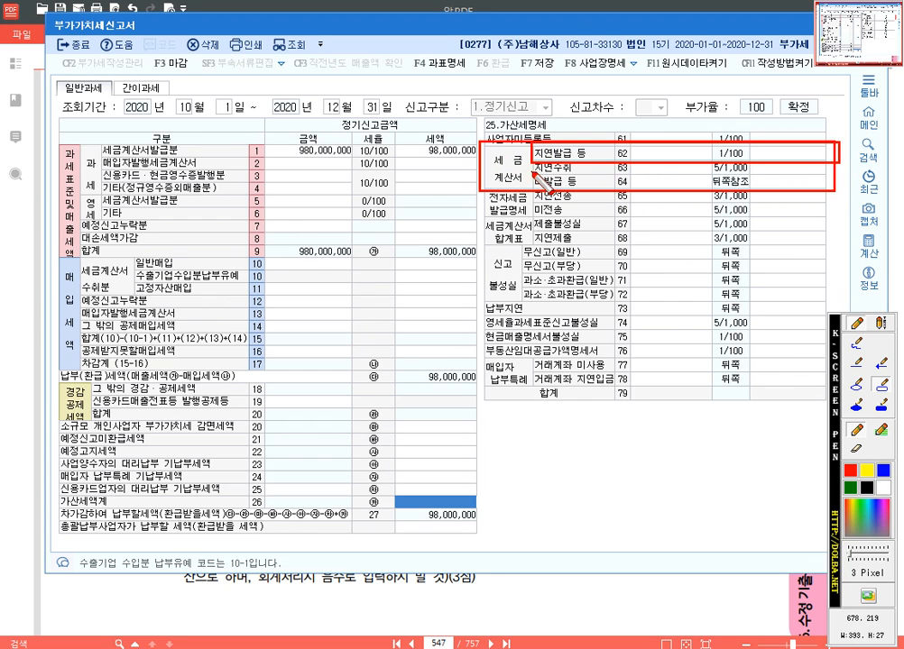
pyautogui.moveTo(539, 172); pyautogui.dragTo(842, 194)
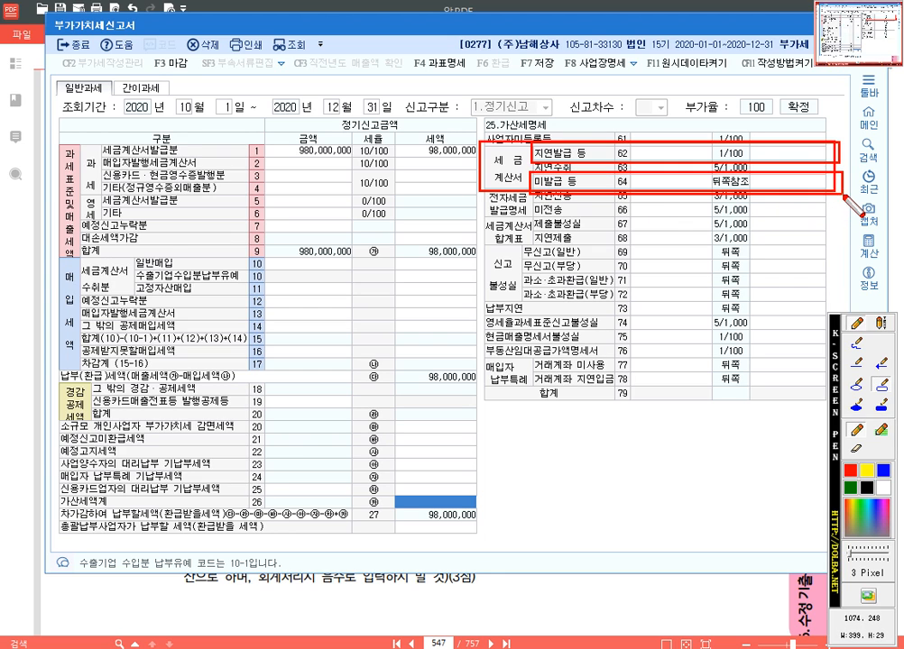
pyautogui.press('Escape')
# Step: Enter 10,000,000 as the tax invoice late-issuance penalty amount (지연발급 등) in row 62
pyautogui.click(687, 155)
pyautogui.write('10000000')
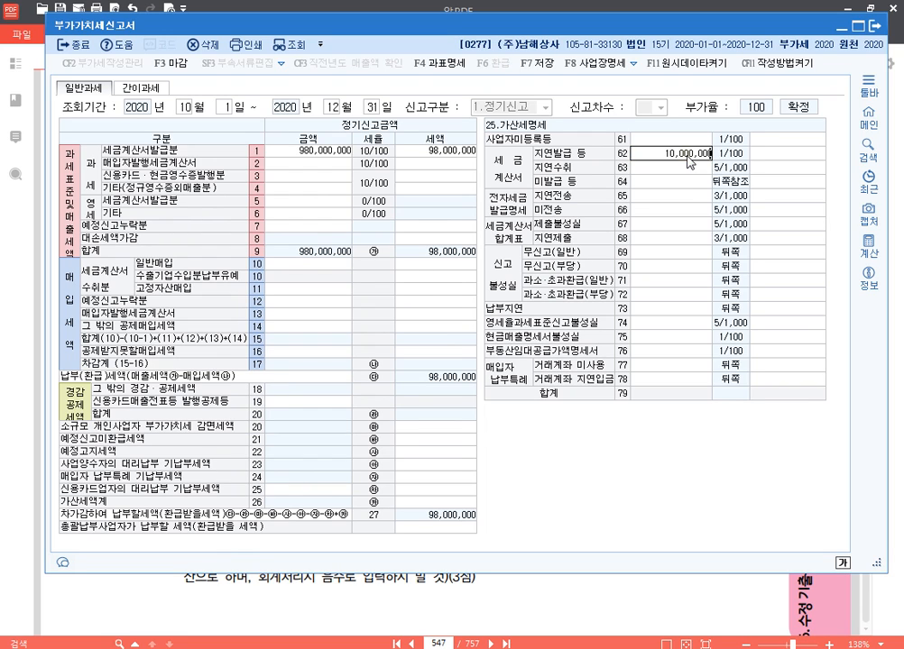
pyautogui.press('Return')
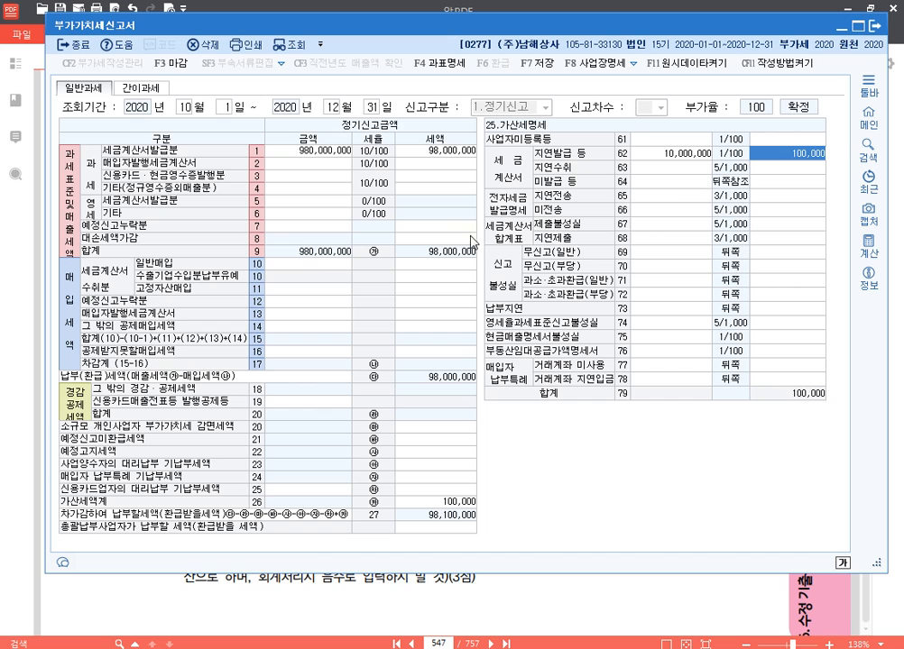
# Step: Check the credit card sales in the PDF and enter 20,000,000 as the card and cash receipt sales amount (신용카드·현금영수증발행분) in row 3
pyautogui.click(344, 226)
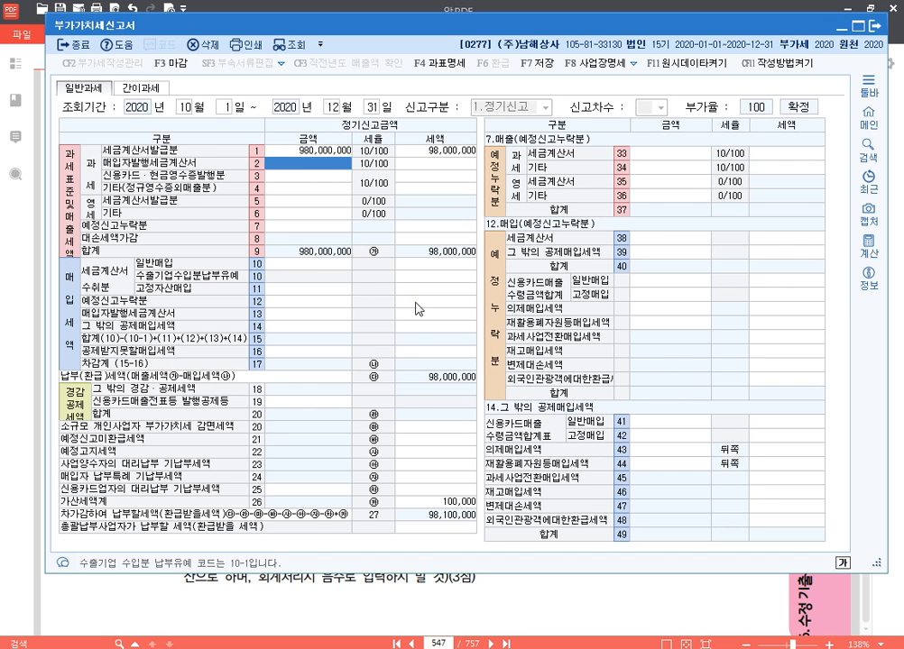
pyautogui.click(433, 501)
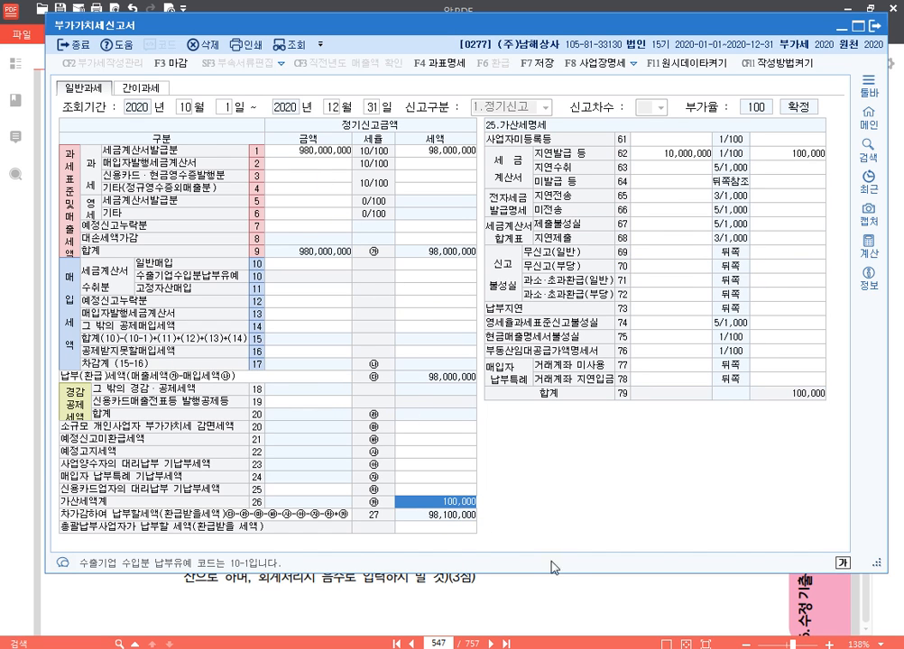
pyautogui.click(660, 606)
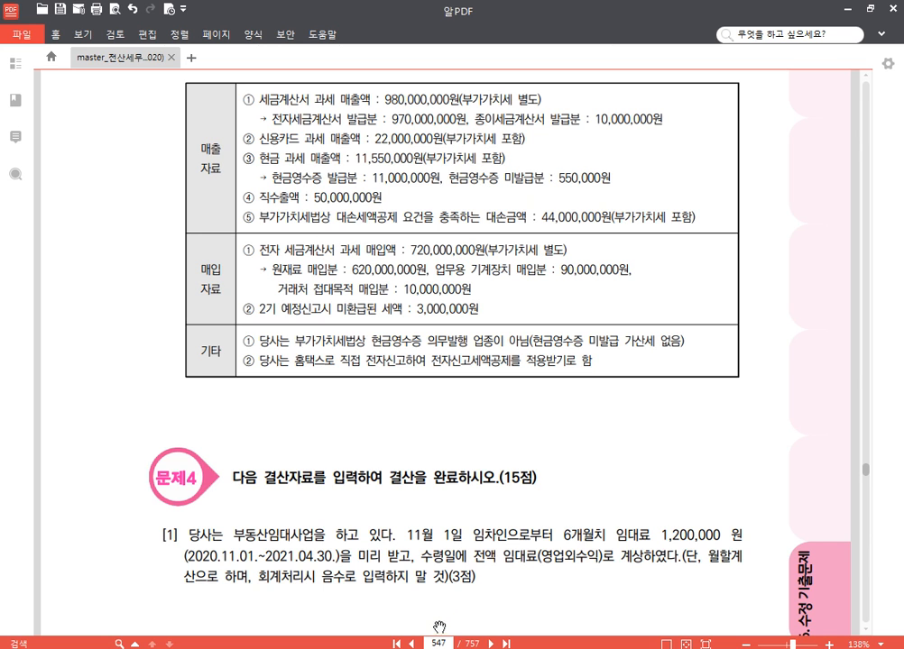
pyautogui.hotkey('alt', 'Tab')
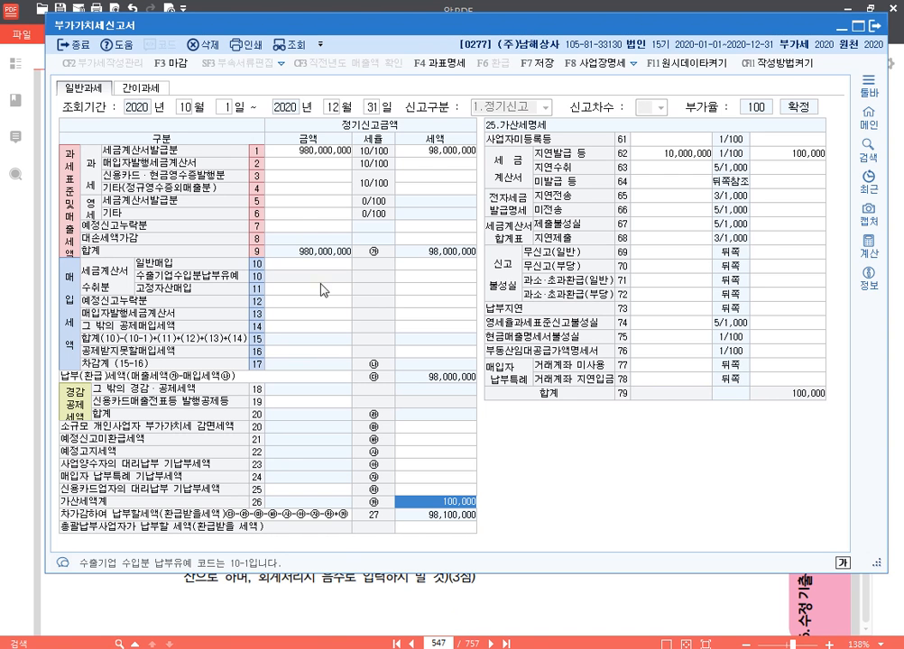
pyautogui.click(336, 178)
pyautogui.write('20000000')
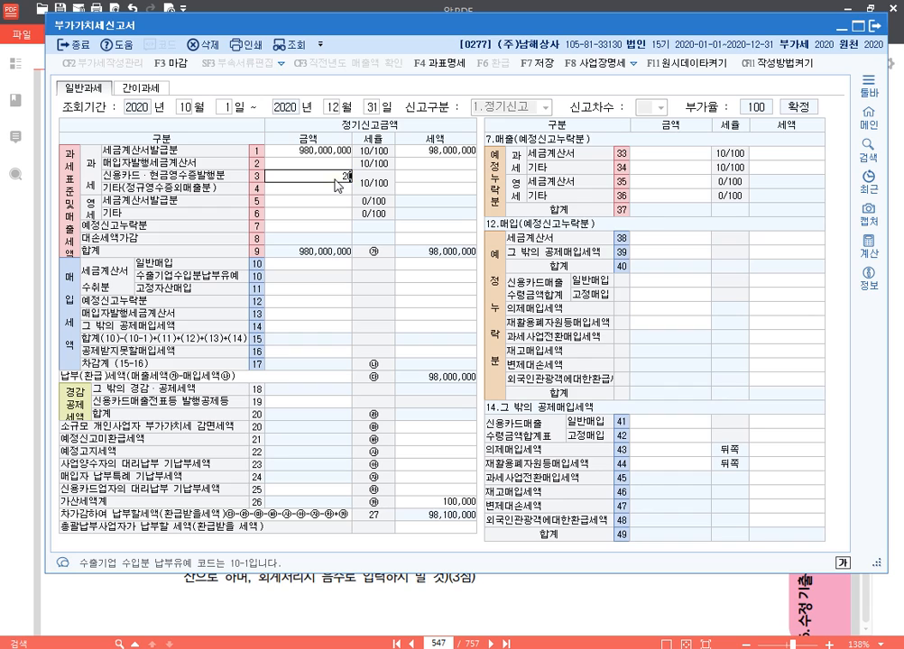
pyautogui.press('Return')
# Step: Check the cash receipt sales in the PDF and set the row 3 card and cash receipt sales amount to 30,000,000
pyautogui.click(336, 178)
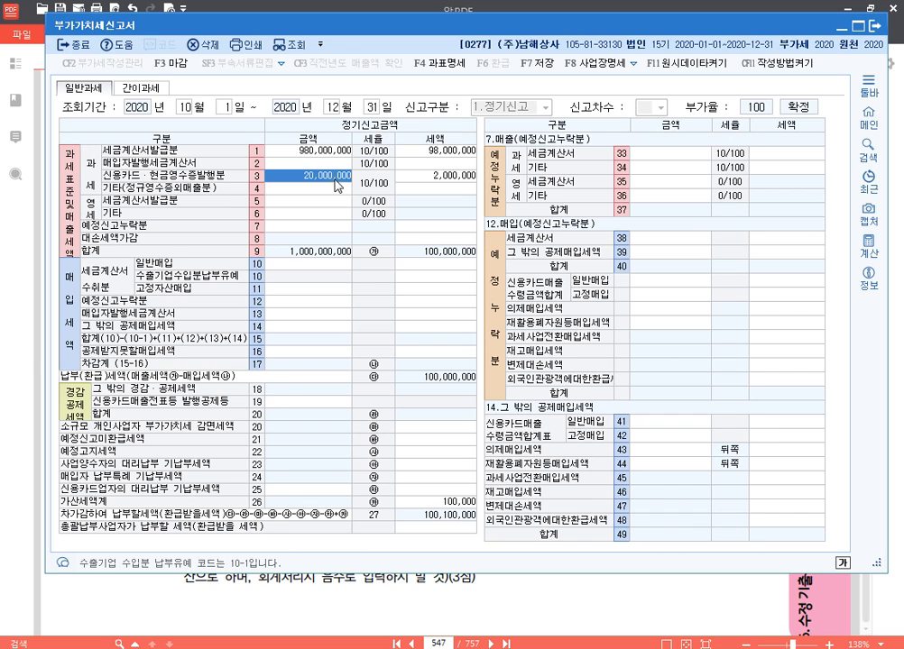
pyautogui.click(641, 610)
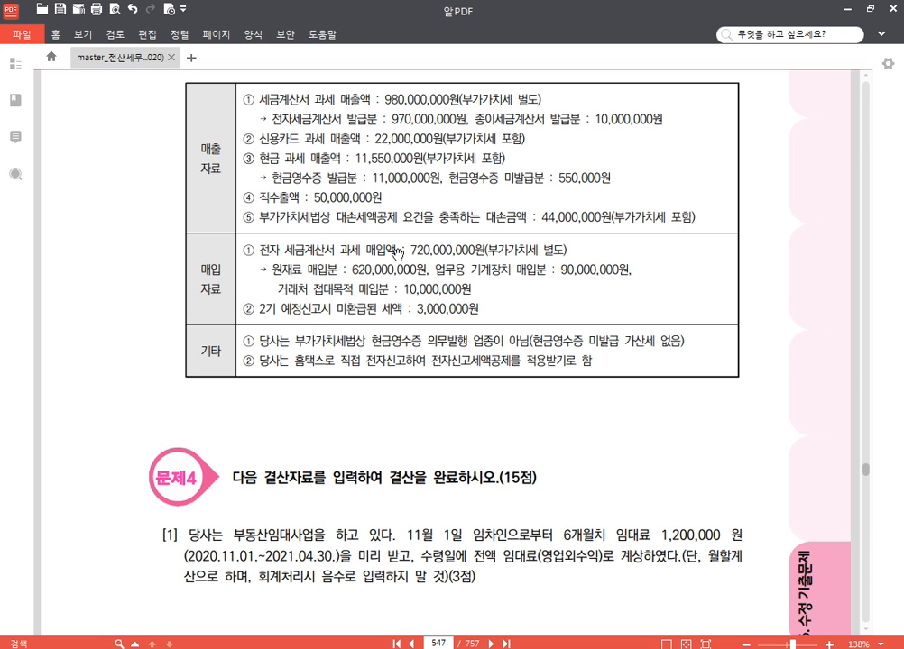
pyautogui.hotkey('alt', 'Tab')
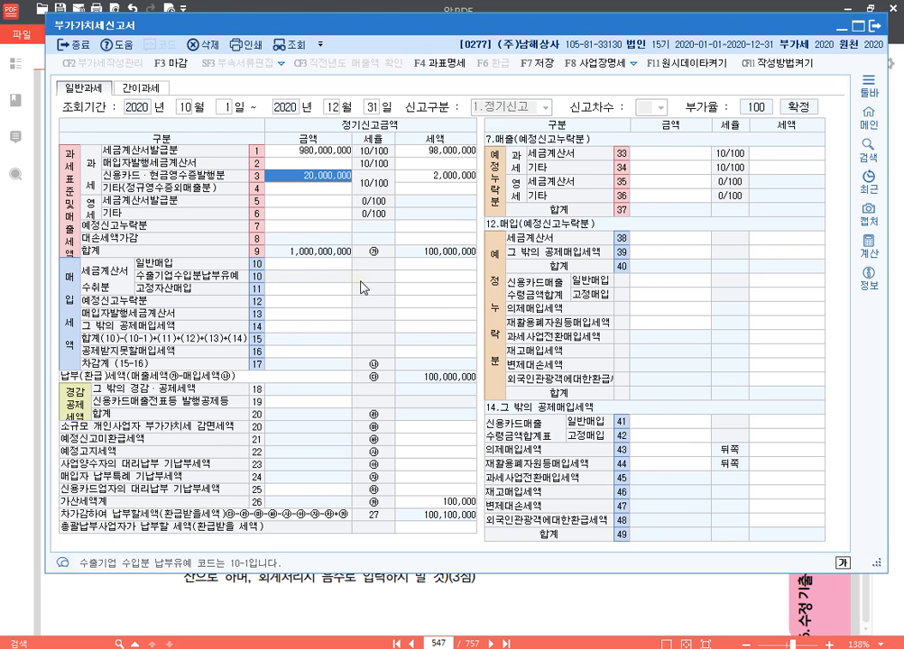
pyautogui.write('30000000')
pyautogui.press('Return')
pyautogui.press('Left')
# Step: Check the cash sales without receipts in the PDF and enter 500,000 as other taxable sales (정규영수증외매출분) in row 4
pyautogui.click(637, 600)
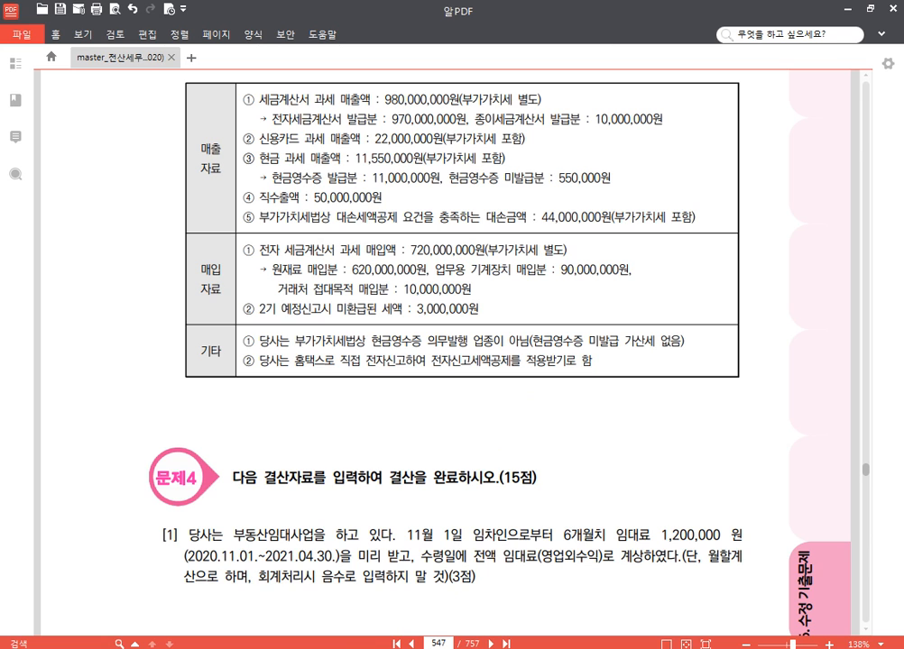
pyautogui.click(323, 577)
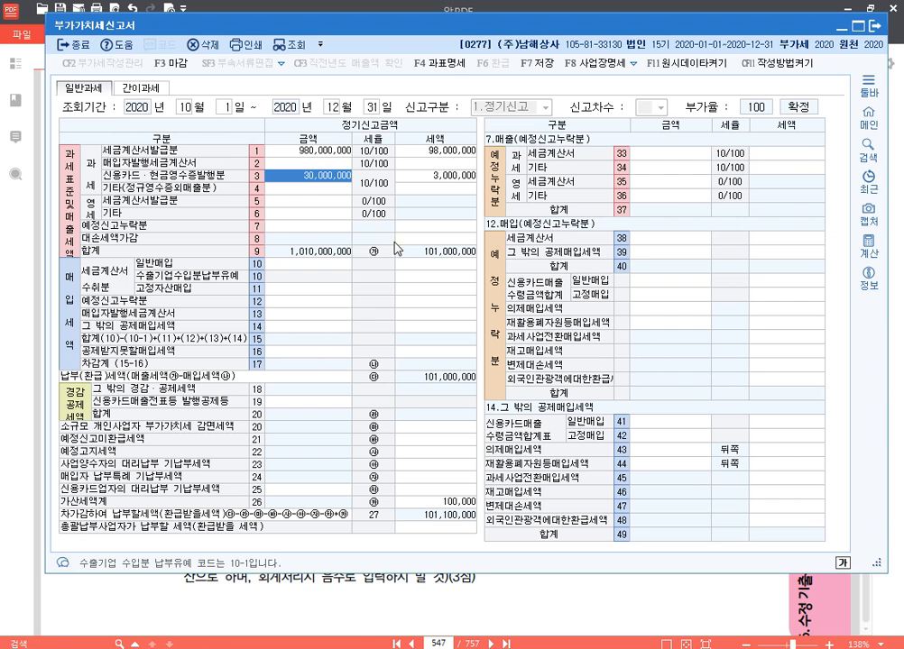
pyautogui.click(327, 188)
pyautogui.write('5000000')
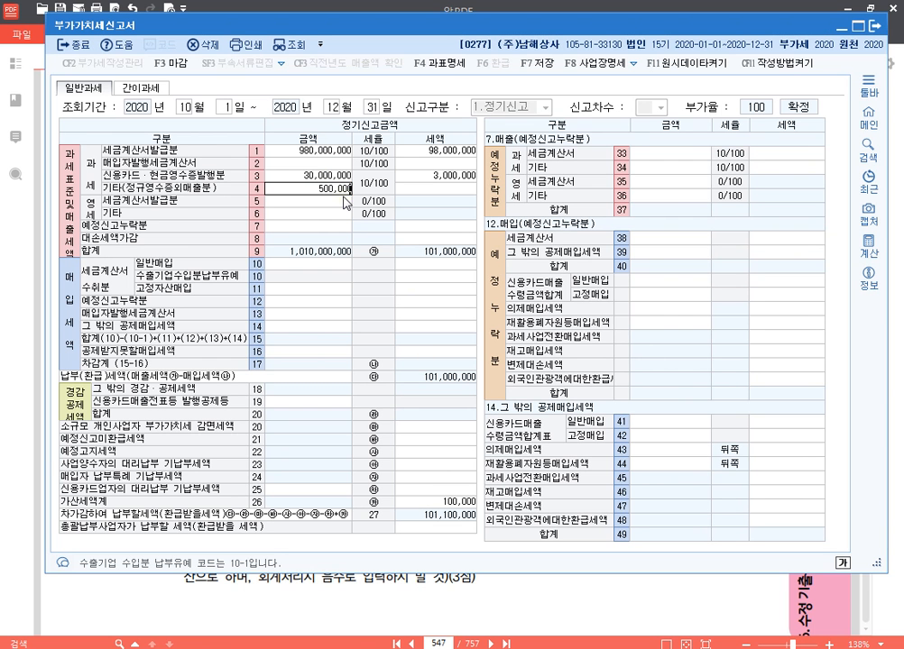
pyautogui.press('Return')
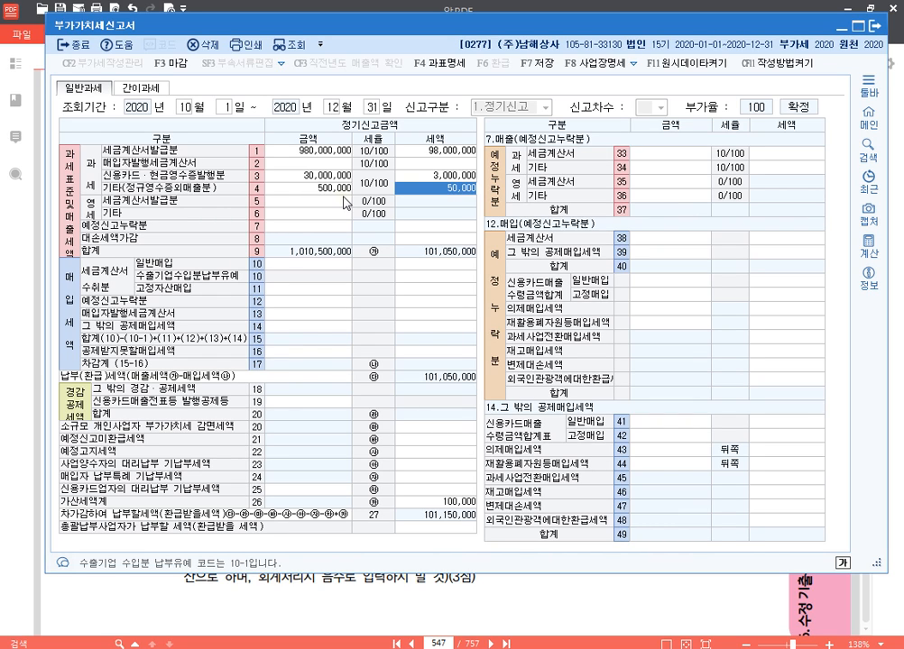
# Step: Check the direct export sales in the PDF and enter 50,000,000 as the other zero-rated sales amount (영세 기타) in row 6
pyautogui.click(543, 609)
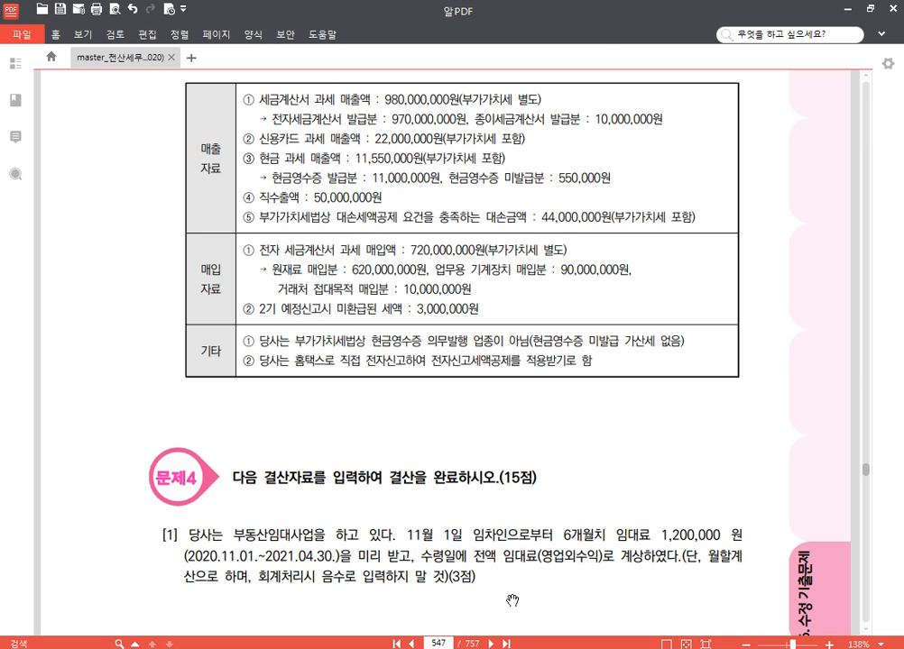
pyautogui.hotkey('alt', 'Tab')
pyautogui.click(325, 212)
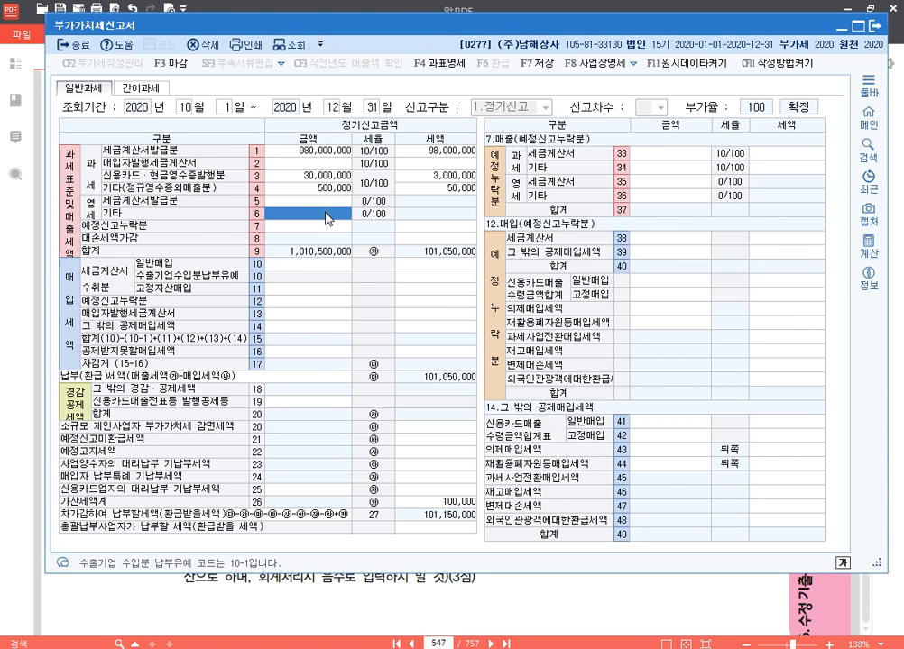
pyautogui.write('50000000')
# Step: Check the bad debt amount in the PDF and enter -4,000,000 as the bad debt tax adjustment (대손세액가감) in row 8
pyautogui.click(609, 608)
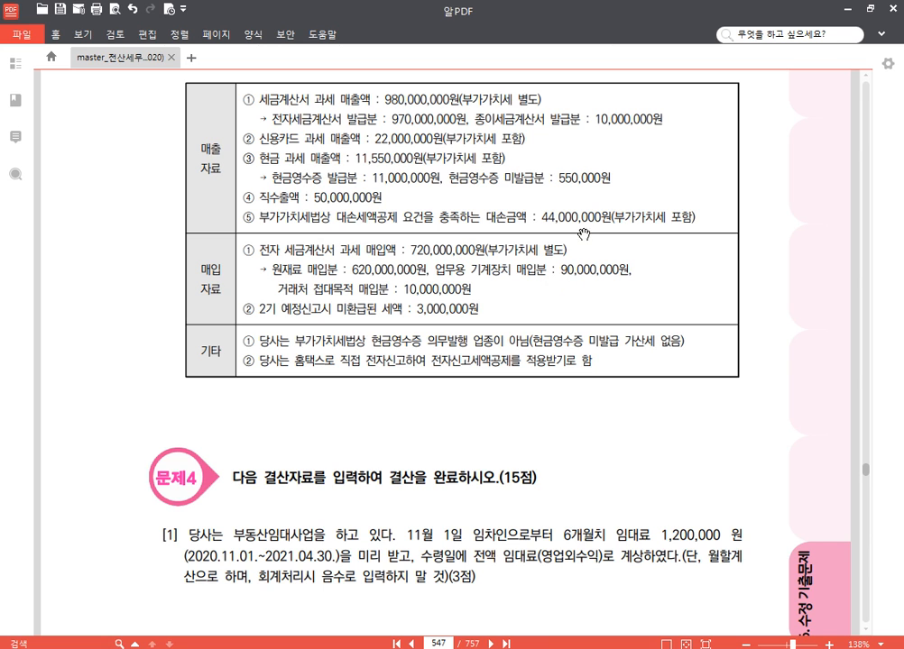
pyautogui.click(350, 648)
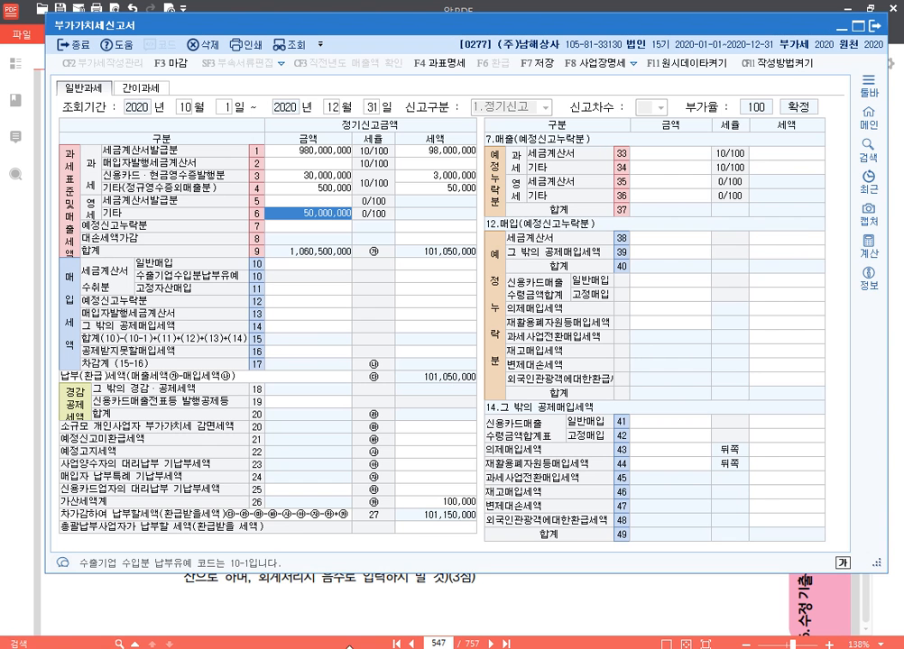
pyautogui.click(448, 239)
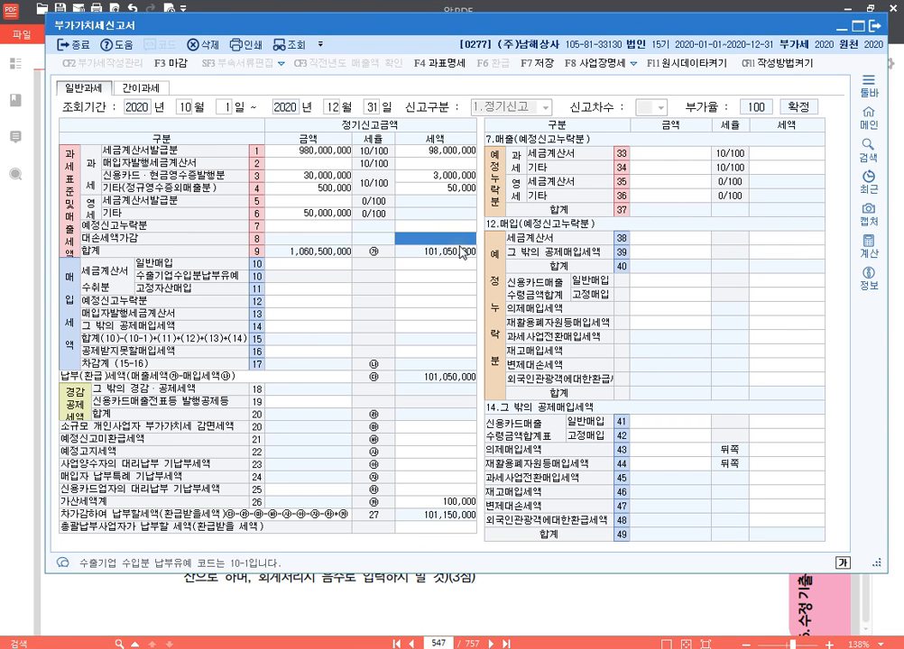
pyautogui.write('-')
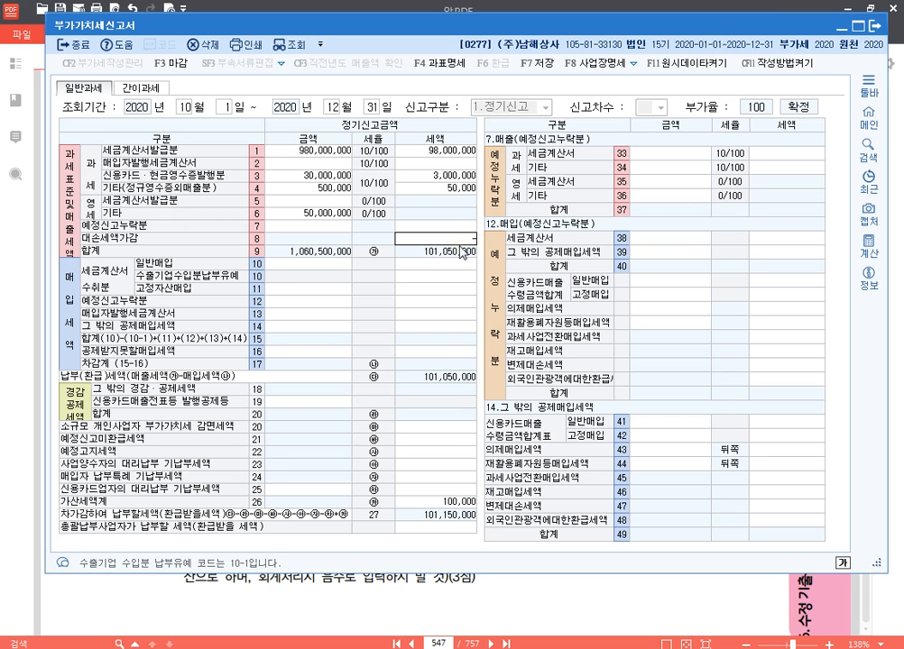
pyautogui.write('4,000,000')
pyautogui.press('Return')
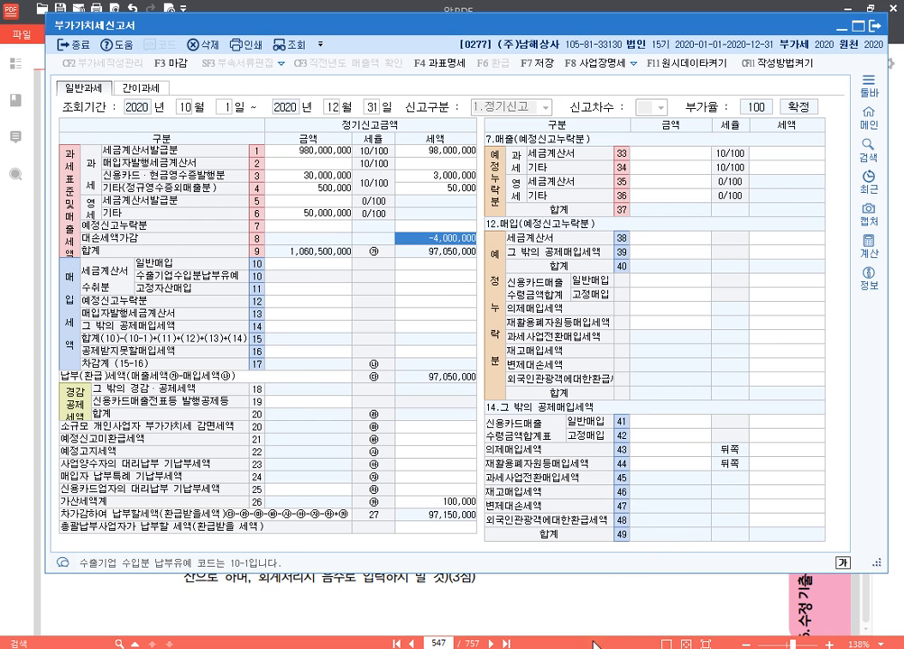
# Step: Check the purchase data in the PDF and enter general purchases (일반매입) of 630,000,000 with tax of 63,000,000 in row 10
pyautogui.click(628, 608)
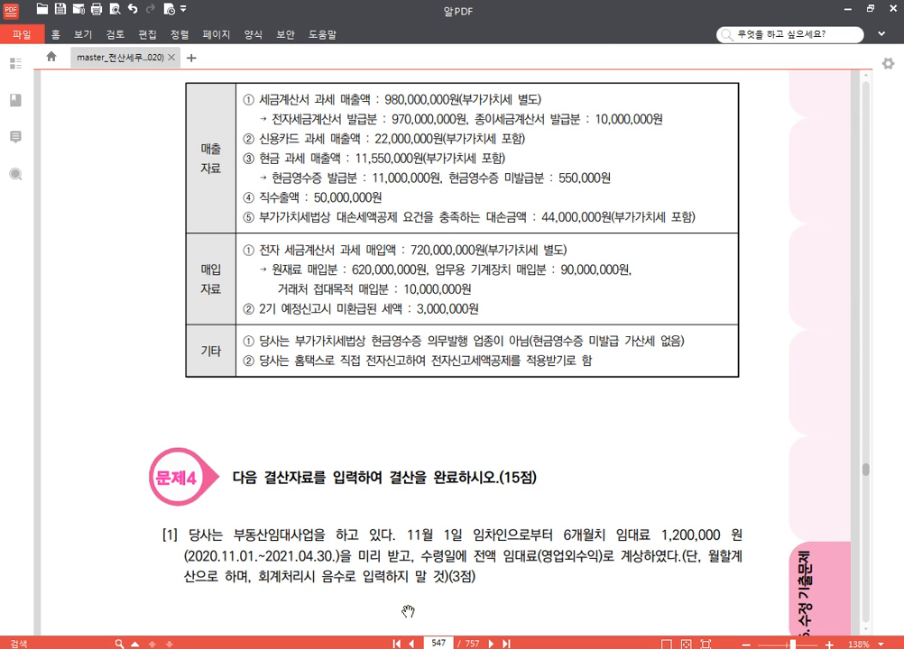
pyautogui.hotkey('alt', 'Tab')
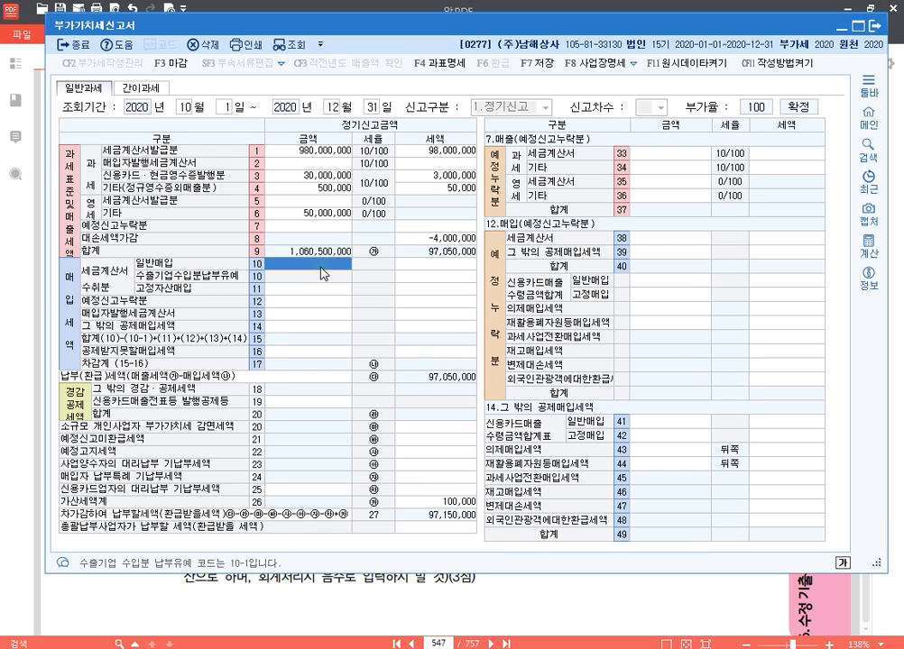
pyautogui.write('6300000,000')
pyautogui.press('Return')
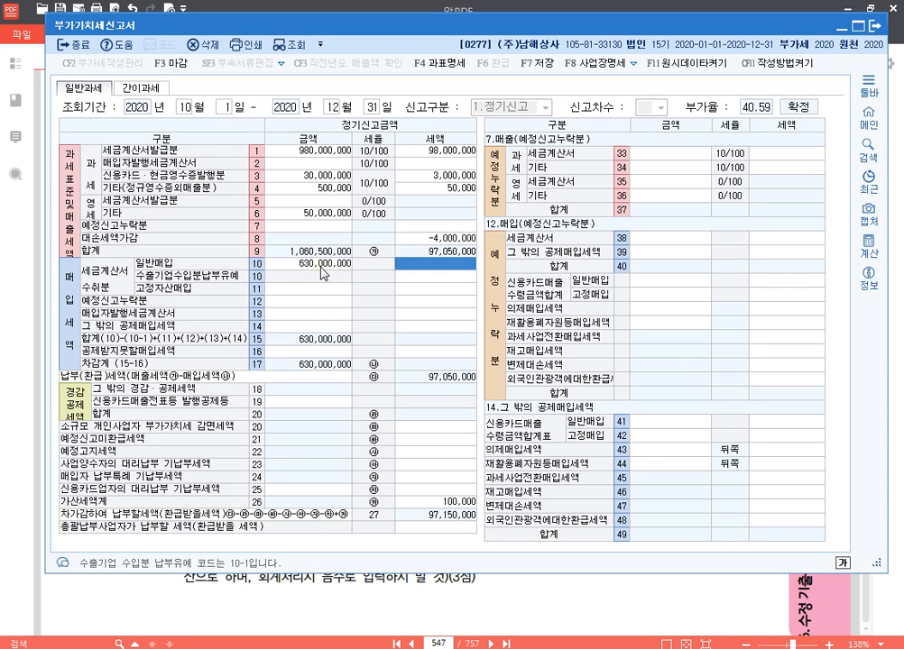
pyautogui.write('63,000,000')
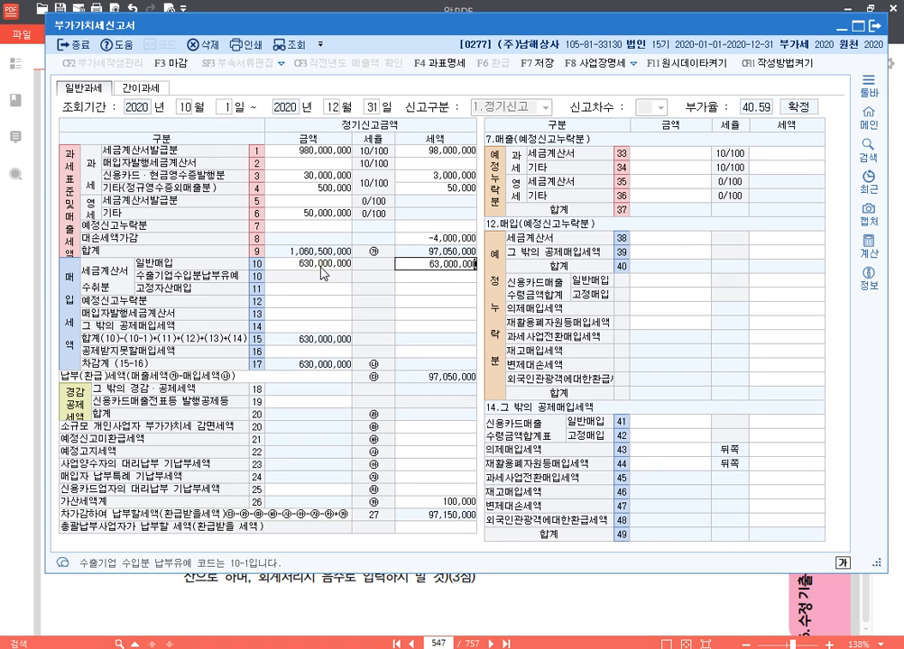
pyautogui.press('Return')
pyautogui.press('Return')
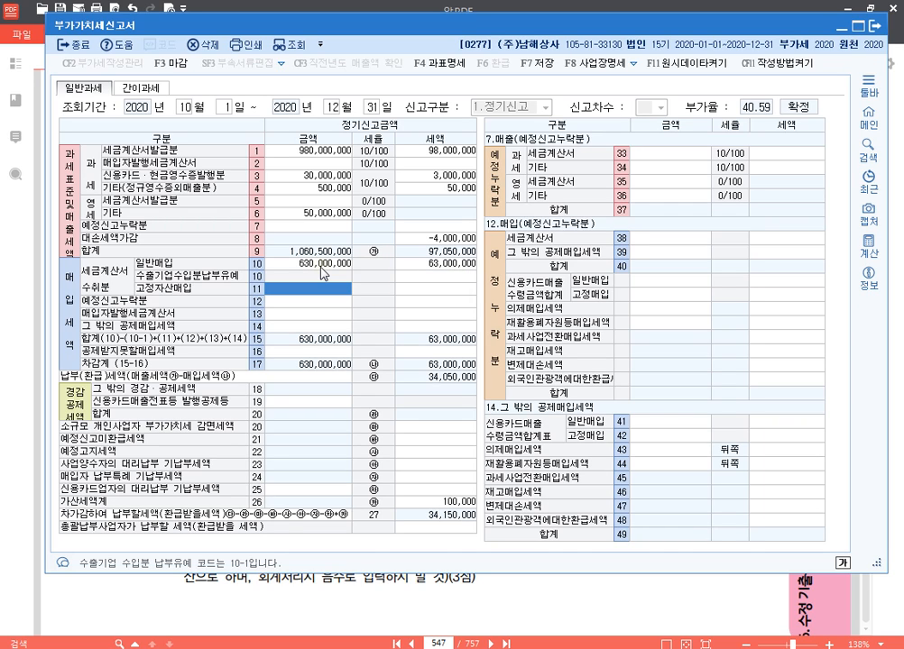
# Step: Enter fixed asset purchases (고정자산매입) of 90,000,000 with tax of 9,000,000 in row 11 and review the tax-invoice purchase rows
pyautogui.write('90000000')
pyautogui.press('Return')
pyautogui.write('9000000')
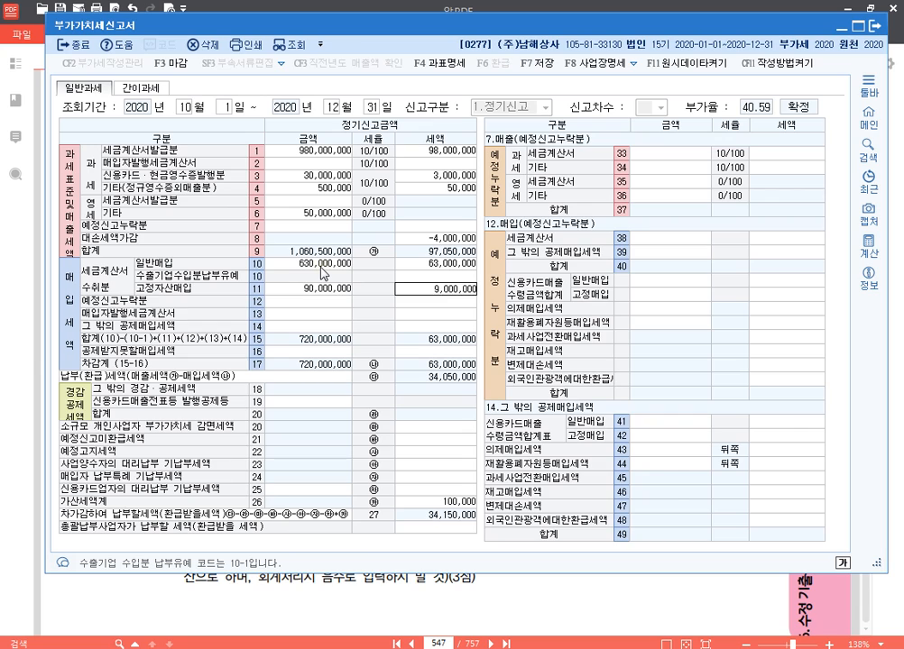
pyautogui.press('Return')
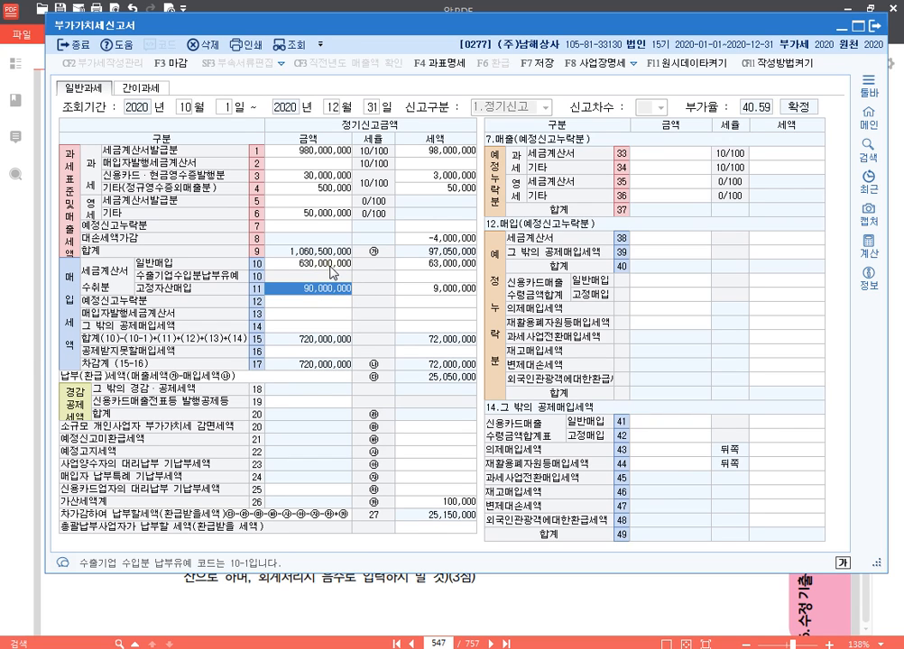
pyautogui.click(332, 264)
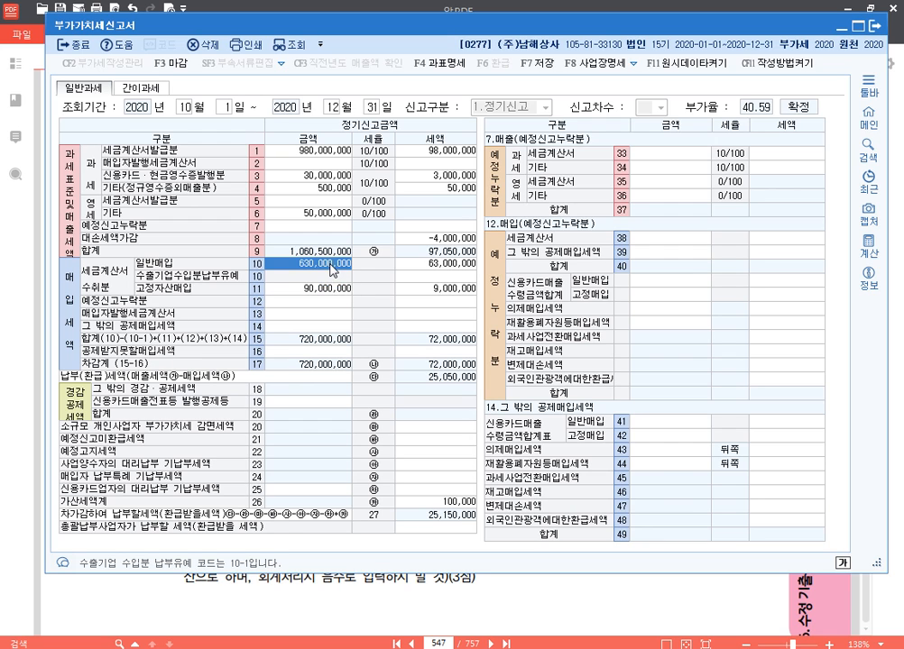
pyautogui.press('Down')
pyautogui.click(341, 263)
pyautogui.press('Down')
# Step: Check the entertainment purchases in the PDF and enter non-deductible input tax (공제받지못할 매입세액) of 10,000,000 with tax of 1,000,000 in row 50
pyautogui.hotkey('alt', 'Tab')
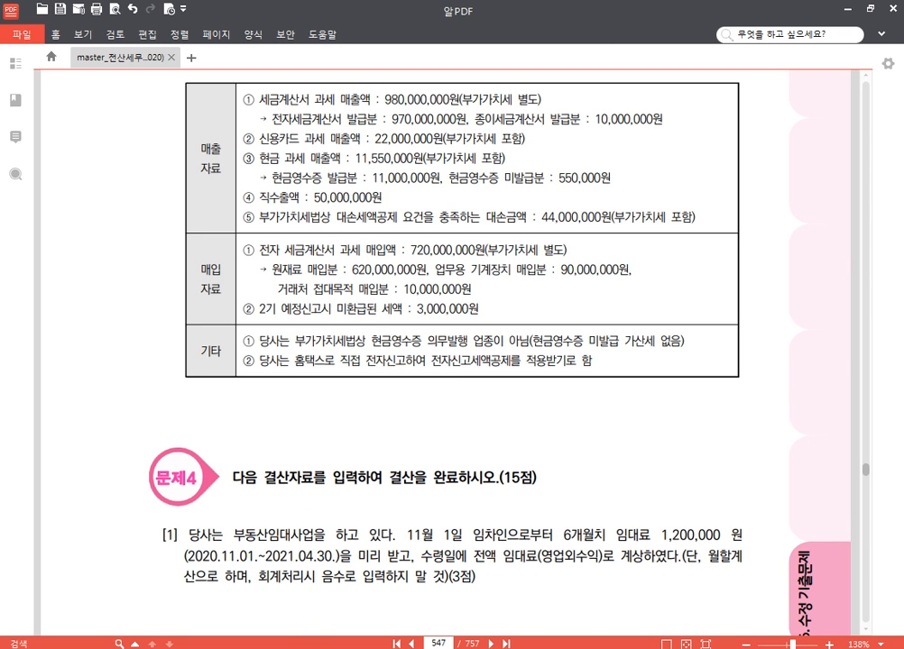
pyautogui.hotkey('alt', 'Tab')
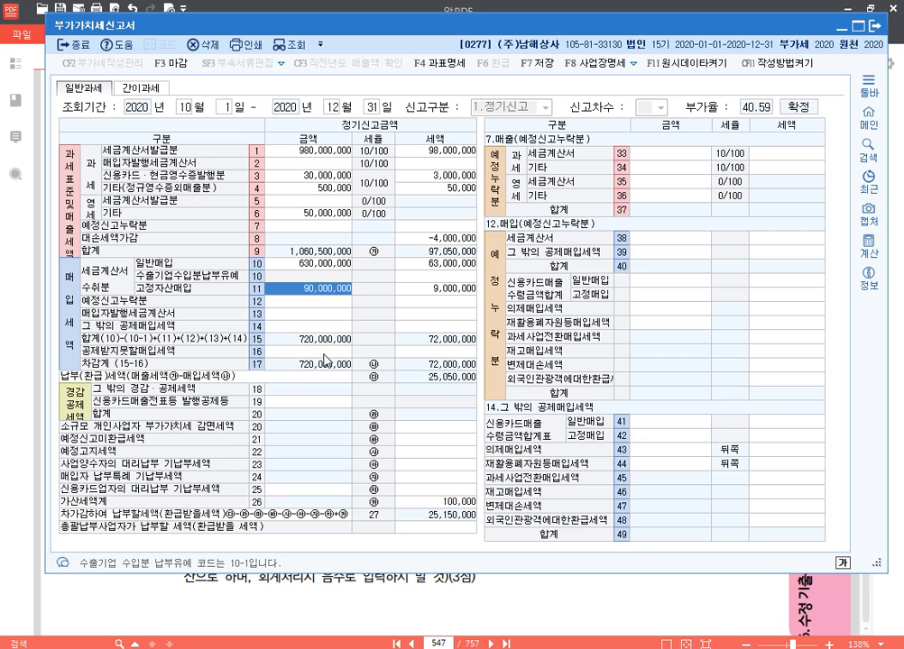
pyautogui.click(324, 355)
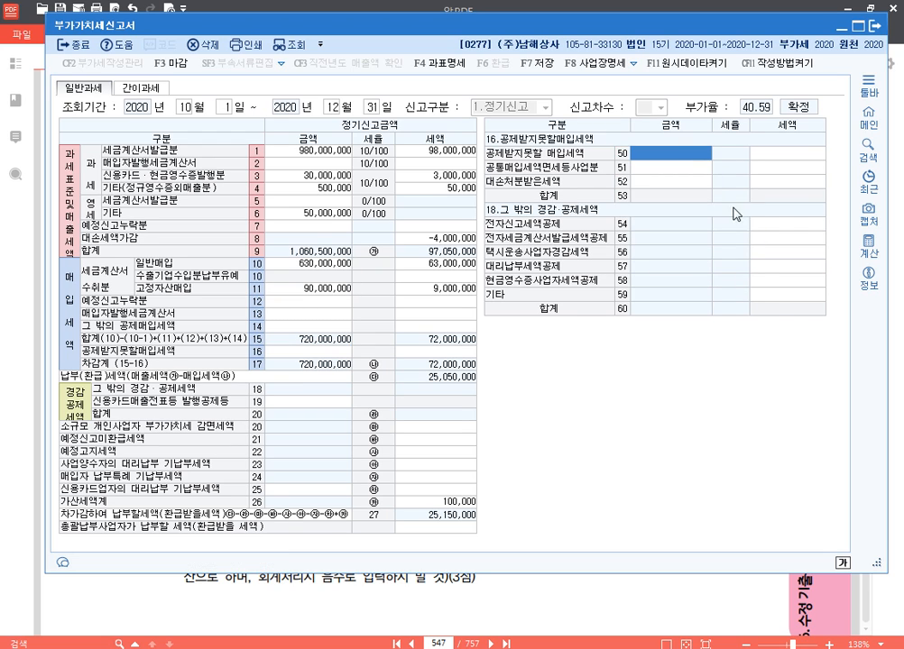
pyautogui.write('10000000')
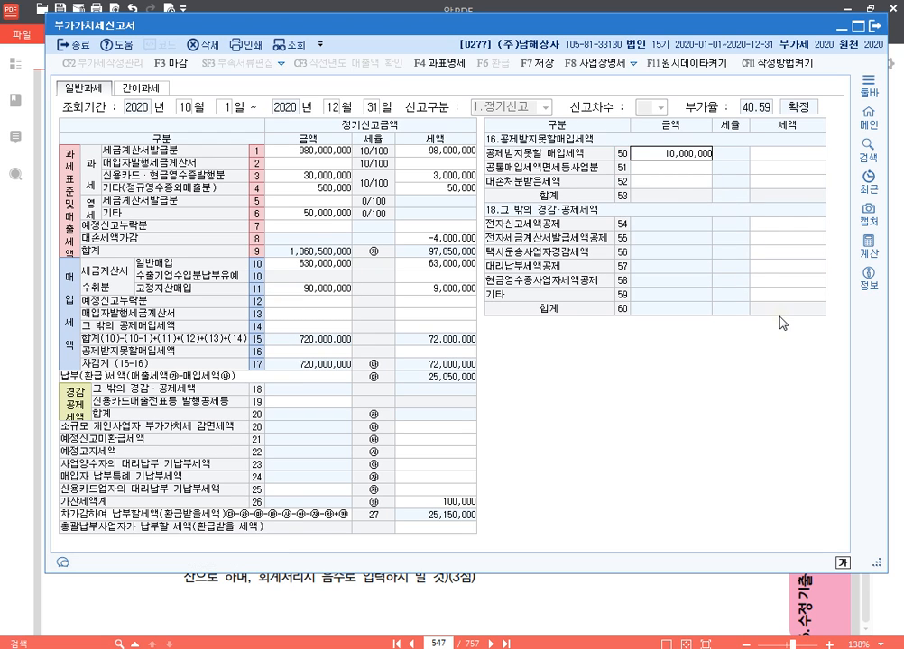
pyautogui.press('Return')
pyautogui.write('10,000,00')
pyautogui.press('Return')
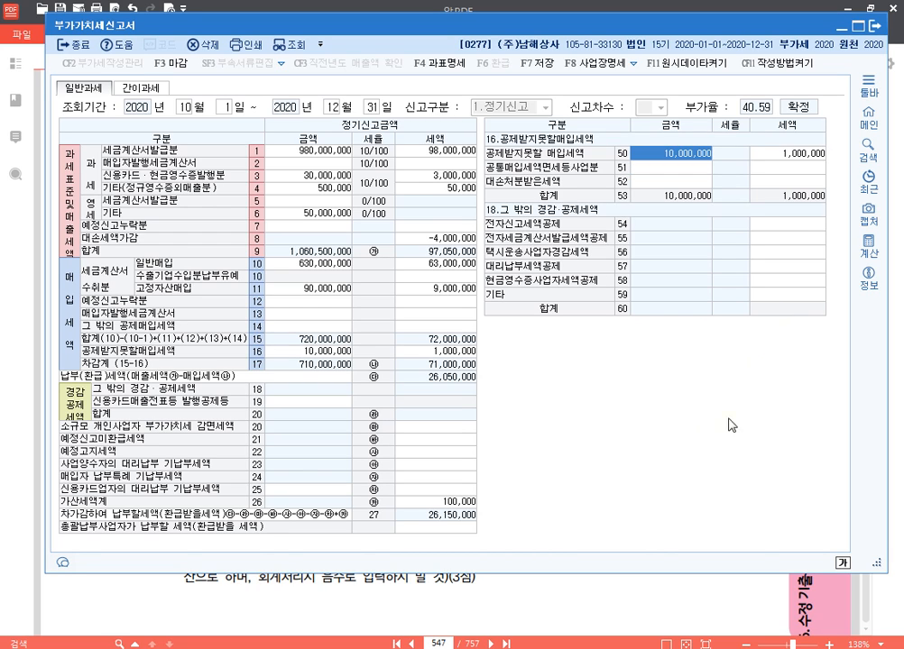
# Step: Check the unrefunded preliminary tax in the PDF and enter 3,000,000 as 예정신고미환급세액 in row 21
pyautogui.click(608, 598)
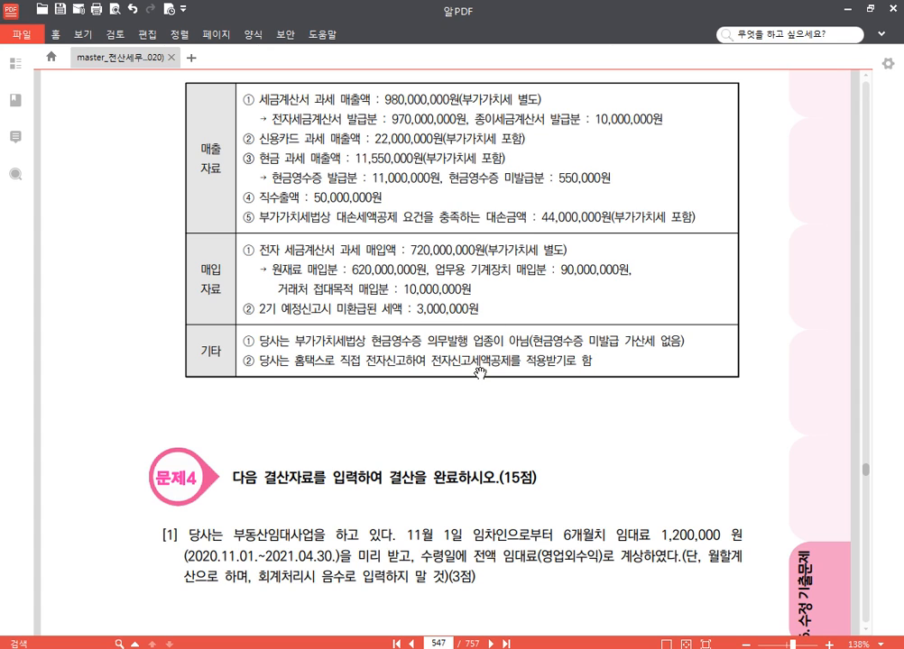
pyautogui.moveTo(329, 647)
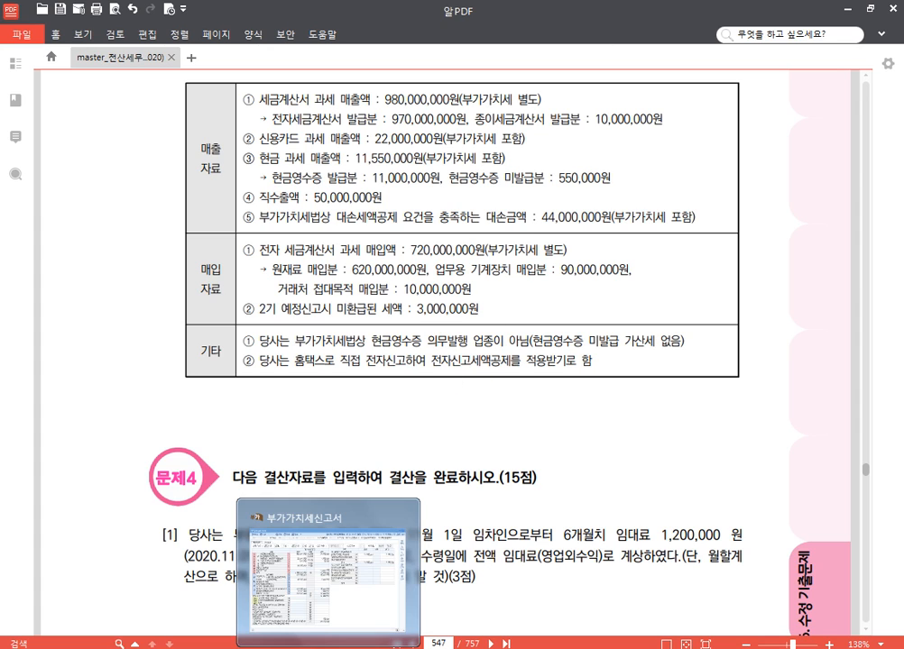
pyautogui.click(329, 642)
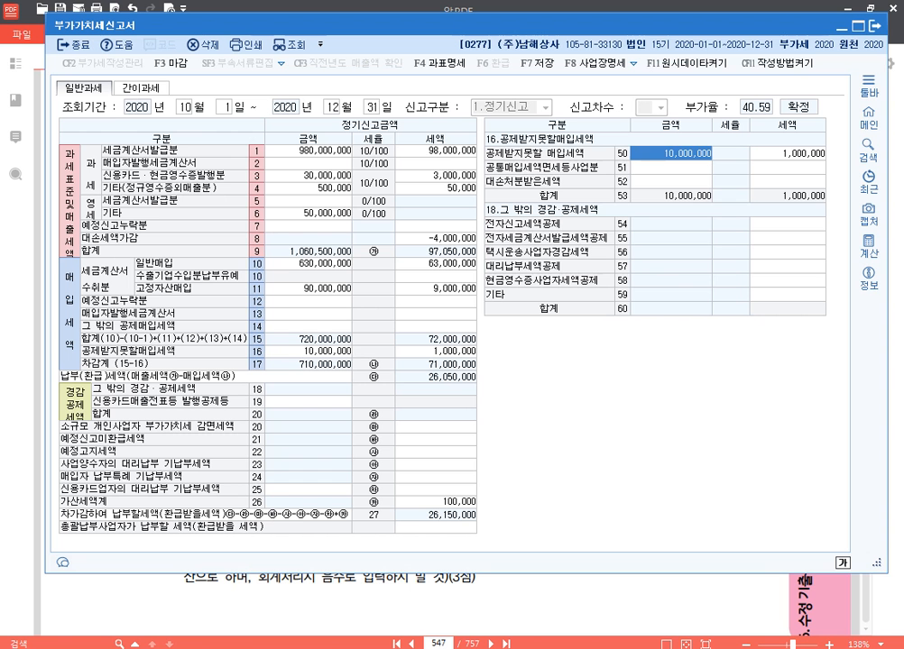
pyautogui.click(466, 439)
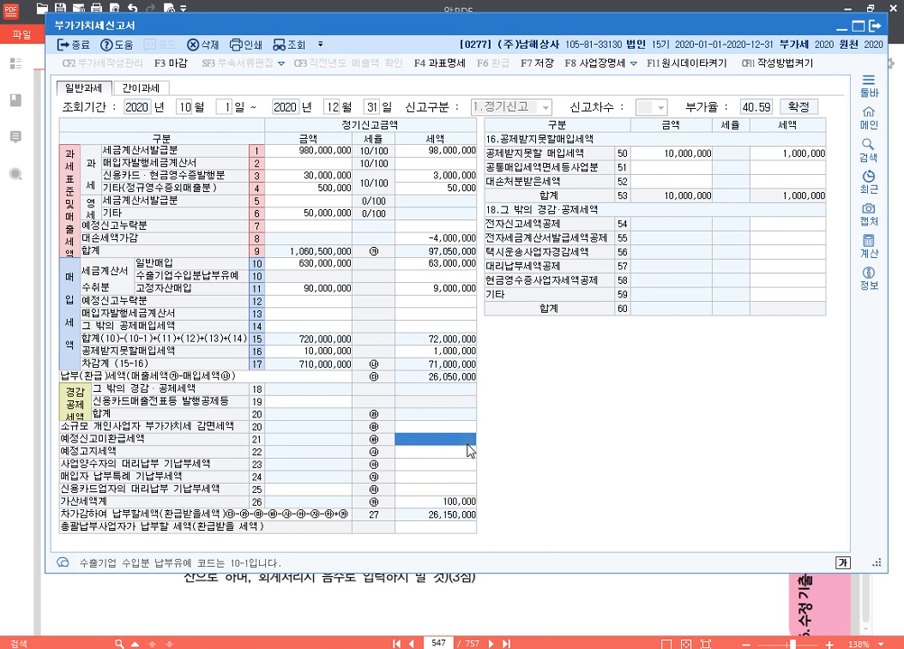
pyautogui.write('3000000')
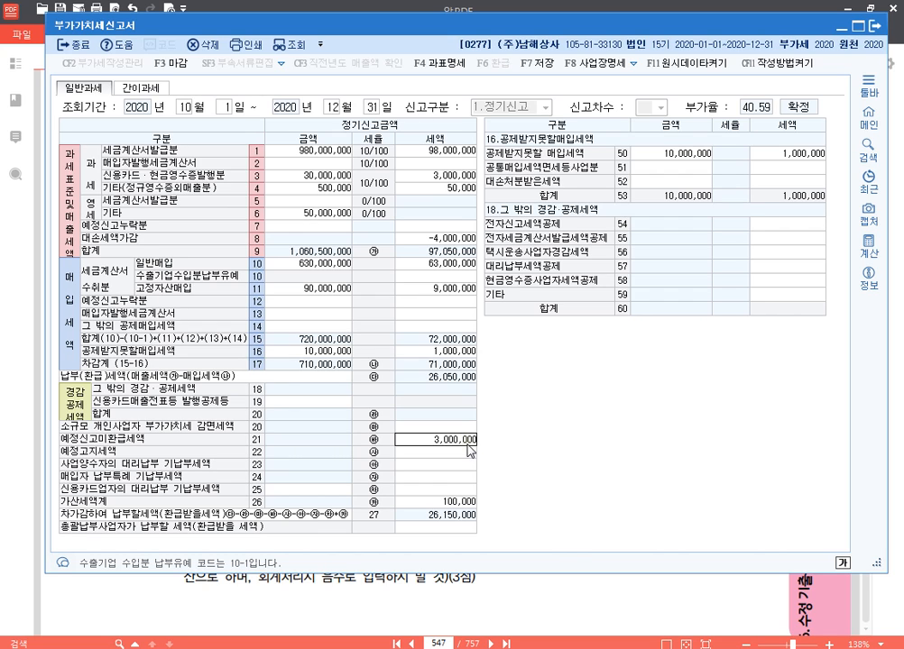
pyautogui.press('Return')
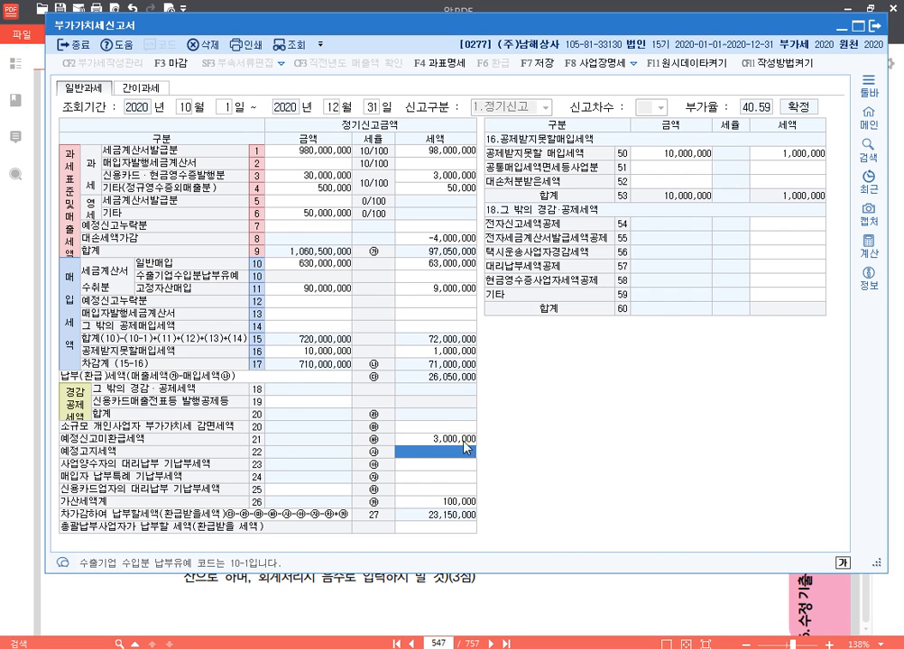
pyautogui.press('Up')
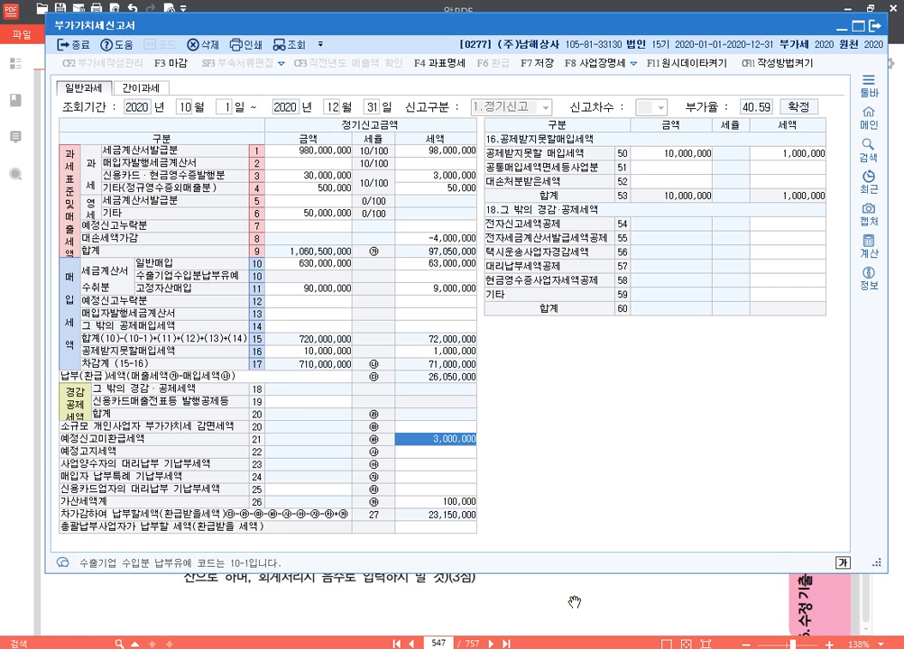
# Step: Check the electronic filing condition in the PDF and enter 10,000 as the electronic filing credit (전자신고세액공제) in row 54
pyautogui.click(573, 603)
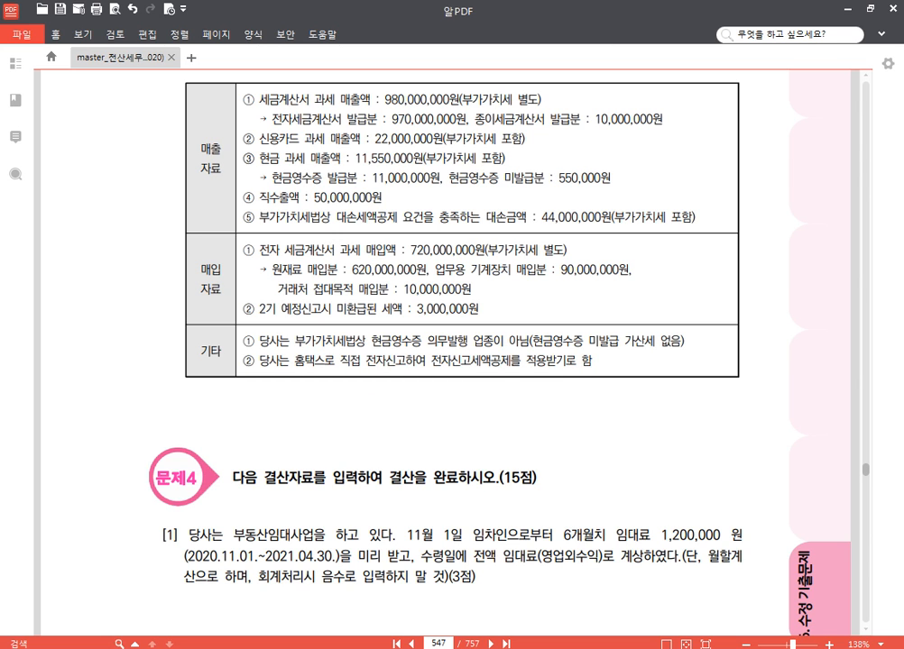
pyautogui.hotkey('alt', 'Tab')
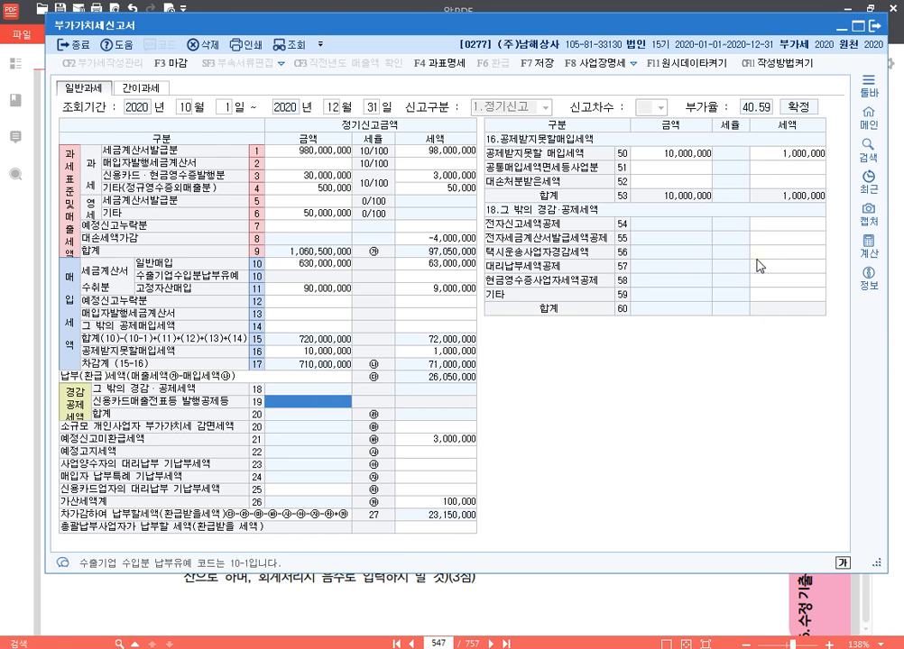
pyautogui.click(730, 225)
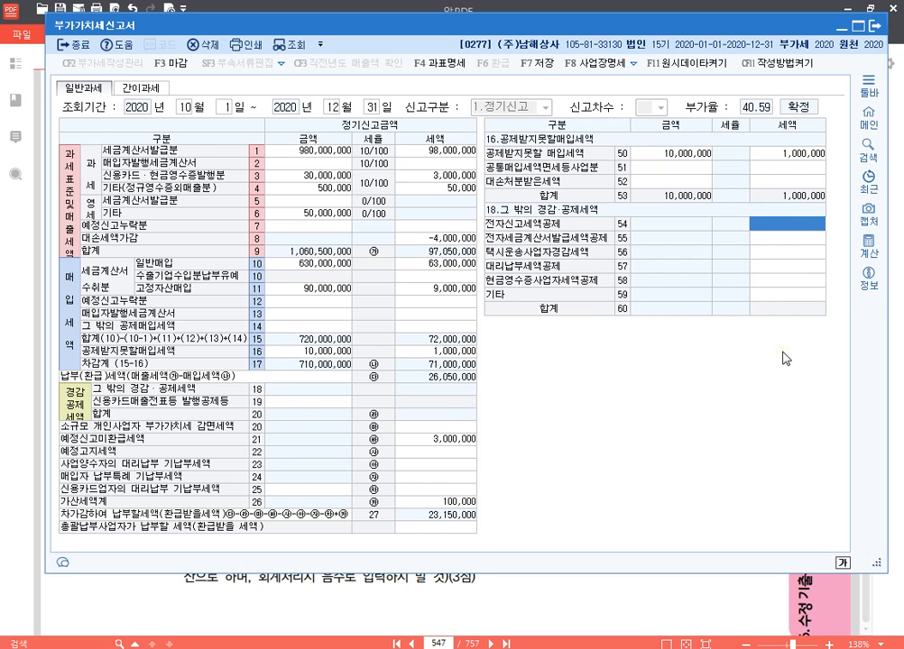
pyautogui.write('100000')
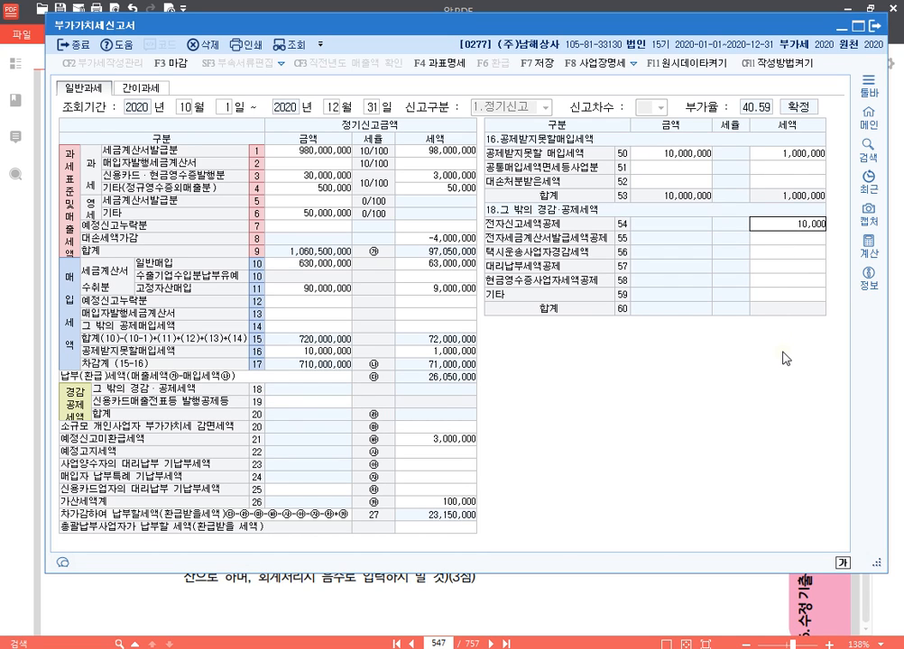
pyautogui.press('Return')
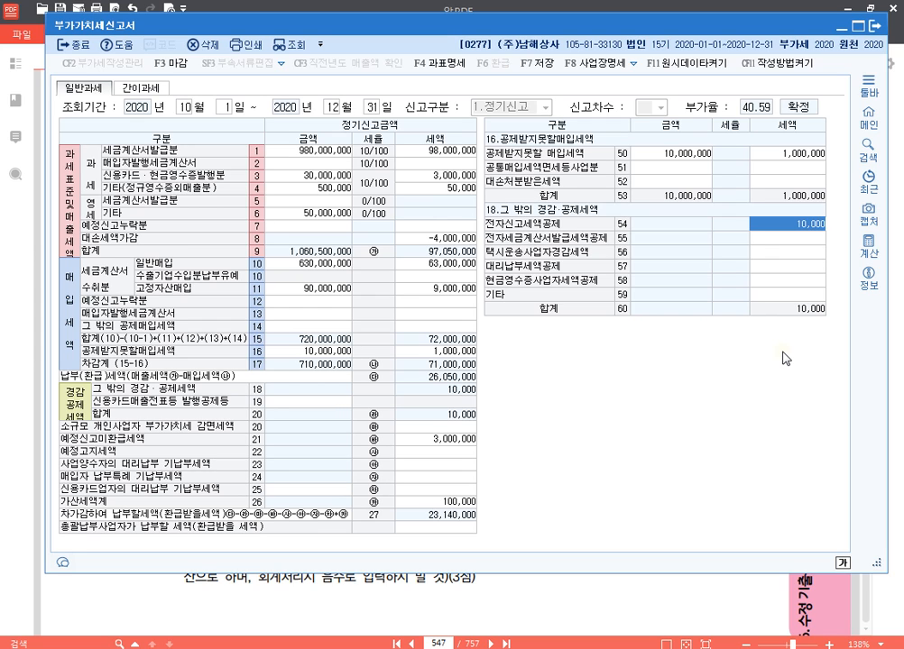
# Step: Review the penalty tax details (가산세명세), then save company 0277's VAT return and close it
pyautogui.click(454, 501)
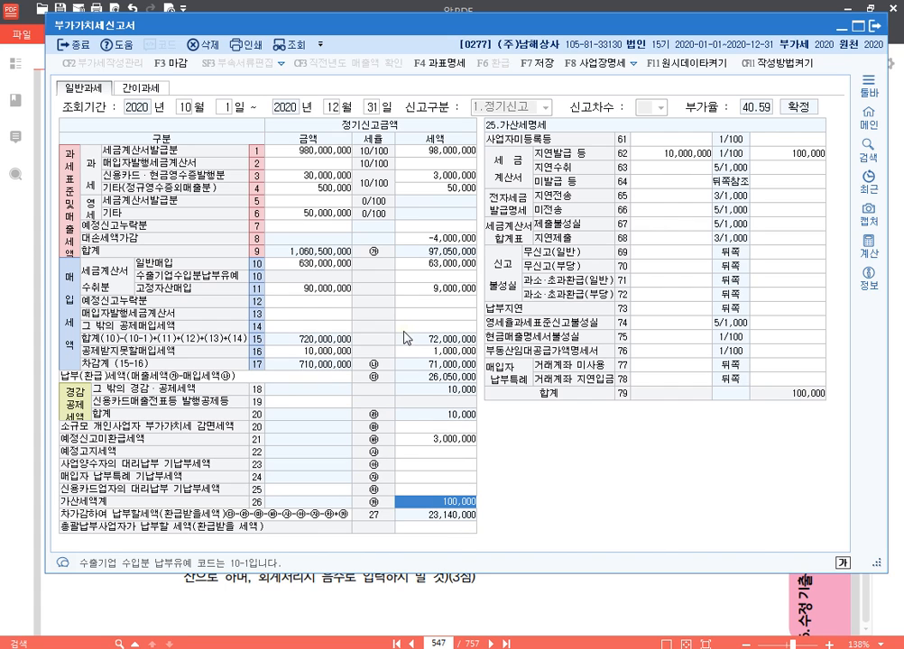
pyautogui.click(309, 215)
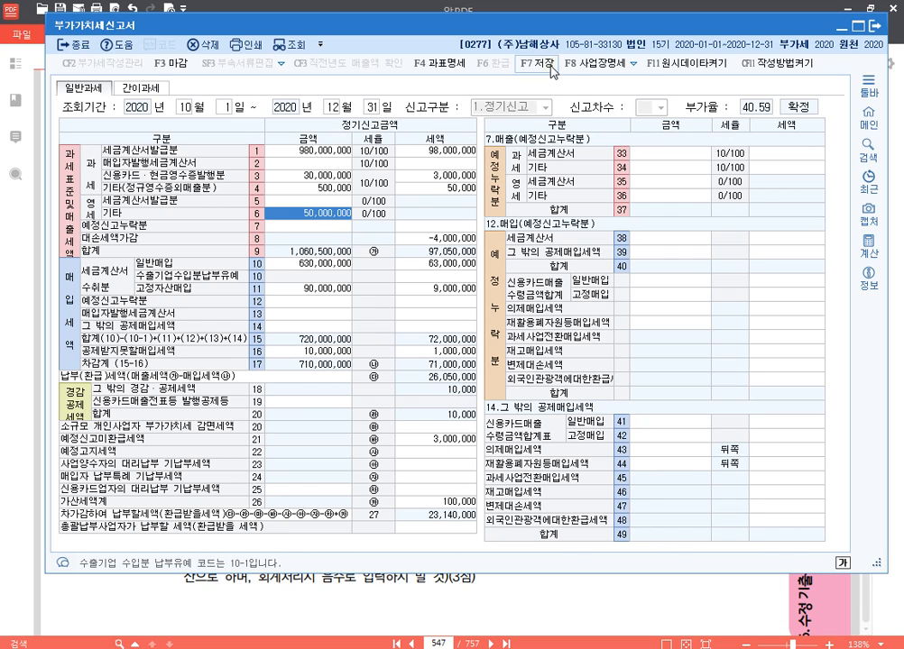
pyautogui.click(436, 63)
pyautogui.press('Return')
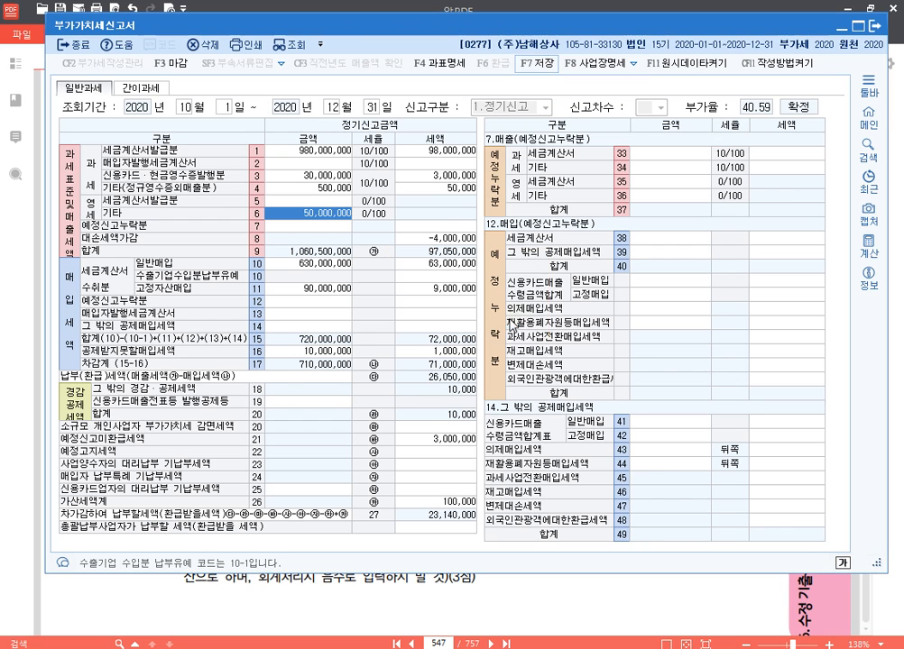
pyautogui.click(879, 30)
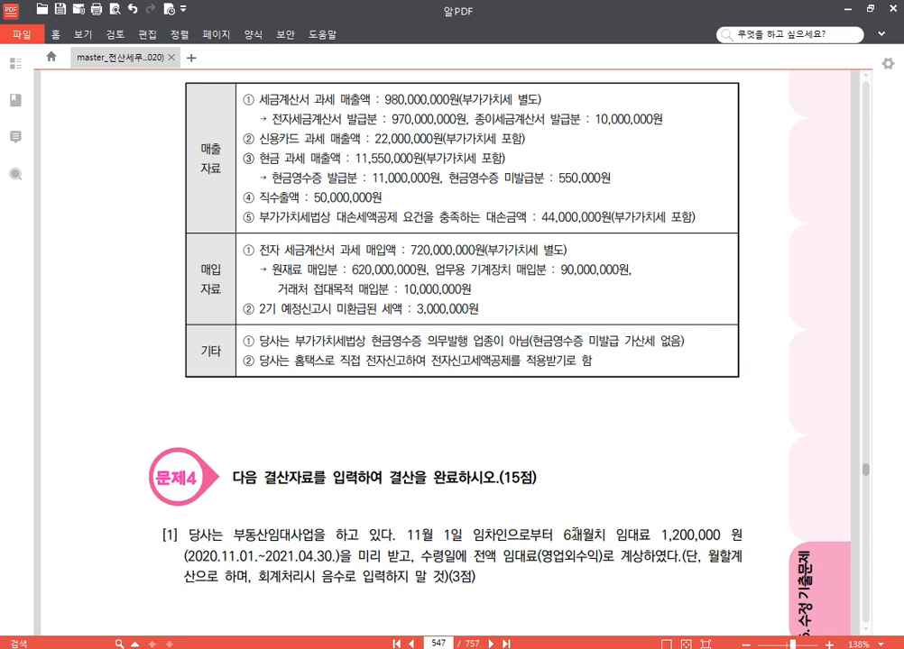
# Step: Go to page 557 of the PDF and bring problem [2]'s VAT return data into view
pyautogui.click(438, 643)
pyautogui.write('557')
pyautogui.press('Return')
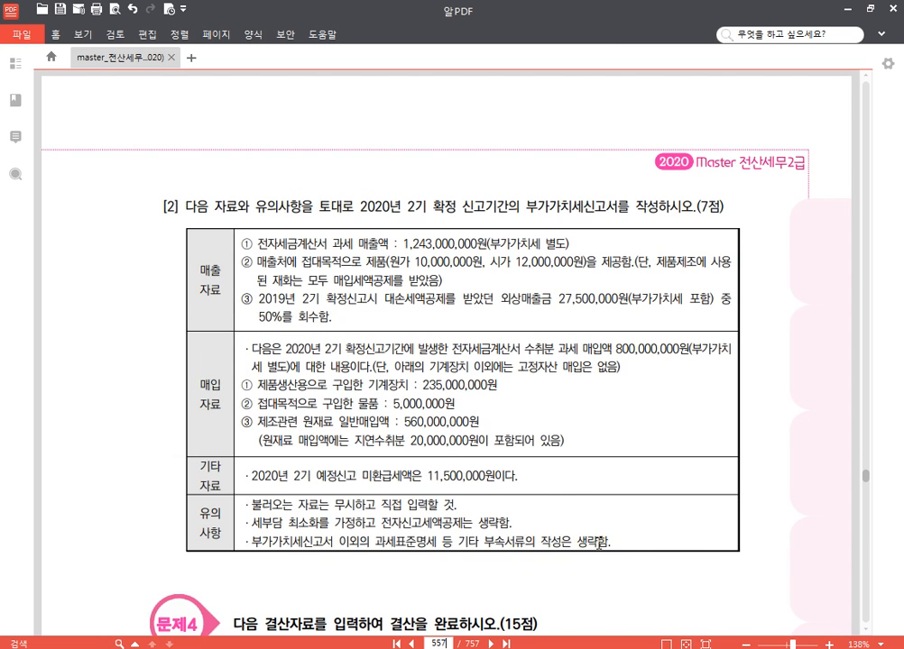
pyautogui.scroll(-1, 709, 566)
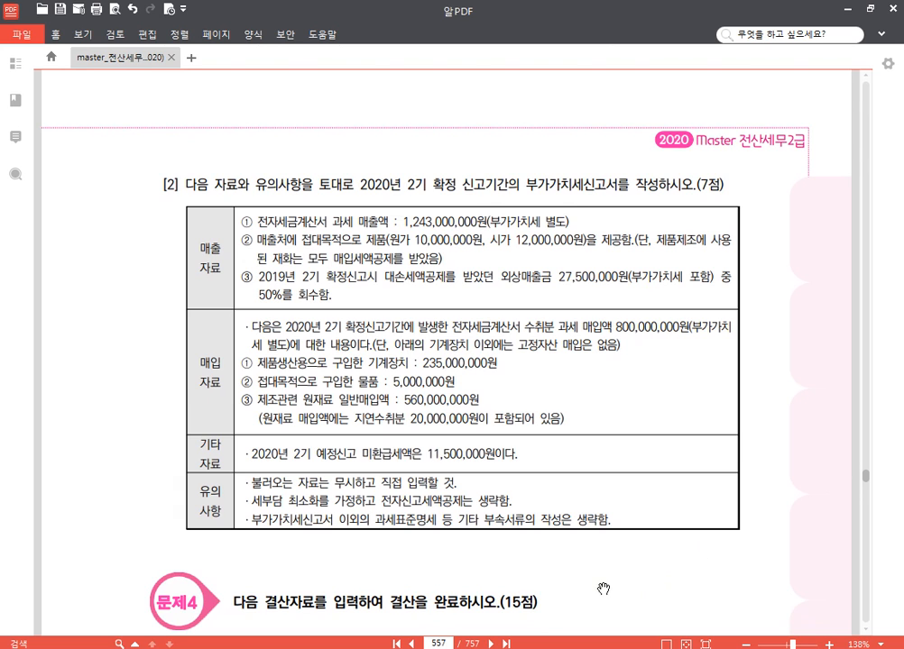
# Step: Switch to KcLep and change the working company to 0278 (주)대원전자
pyautogui.hotkey('alt', 'Tab')
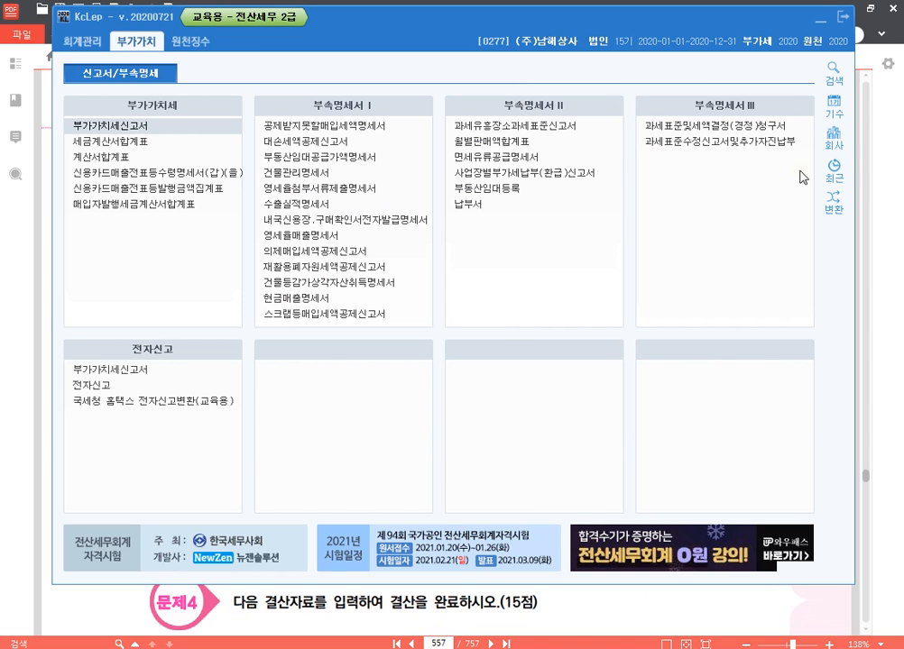
pyautogui.click(833, 137)
pyautogui.write('278')
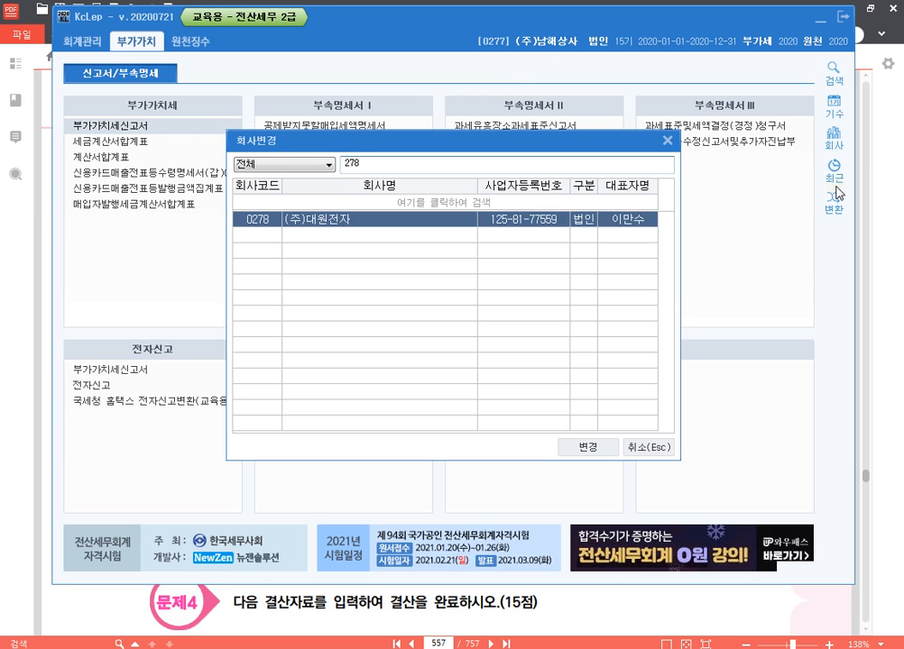
pyautogui.press('Return')
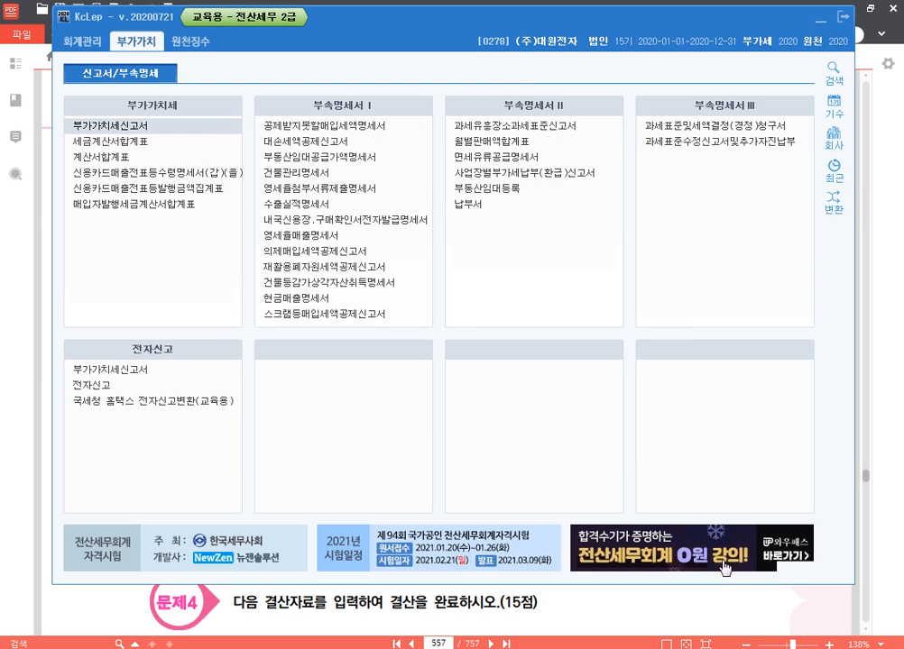
# Step: Look over the problem data in the PDF and open the VAT return (부가가치세신고서) for October 1 to December 31, 2020
pyautogui.hotkey('alt', 'Tab')
pyautogui.scroll(-1, 722, 542)
pyautogui.scroll(-1, 722, 542)
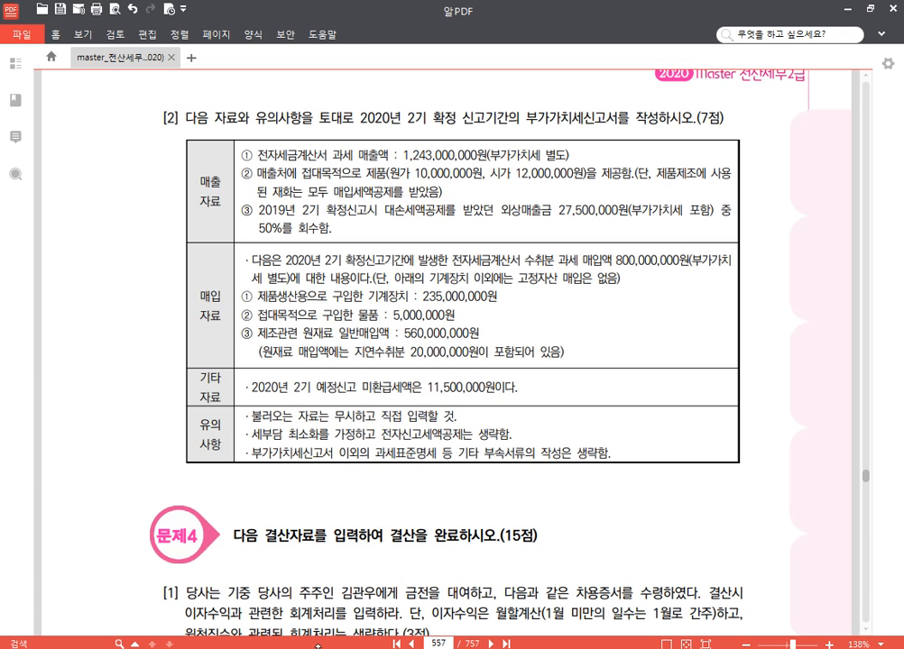
pyautogui.hotkey('alt', 'Tab')
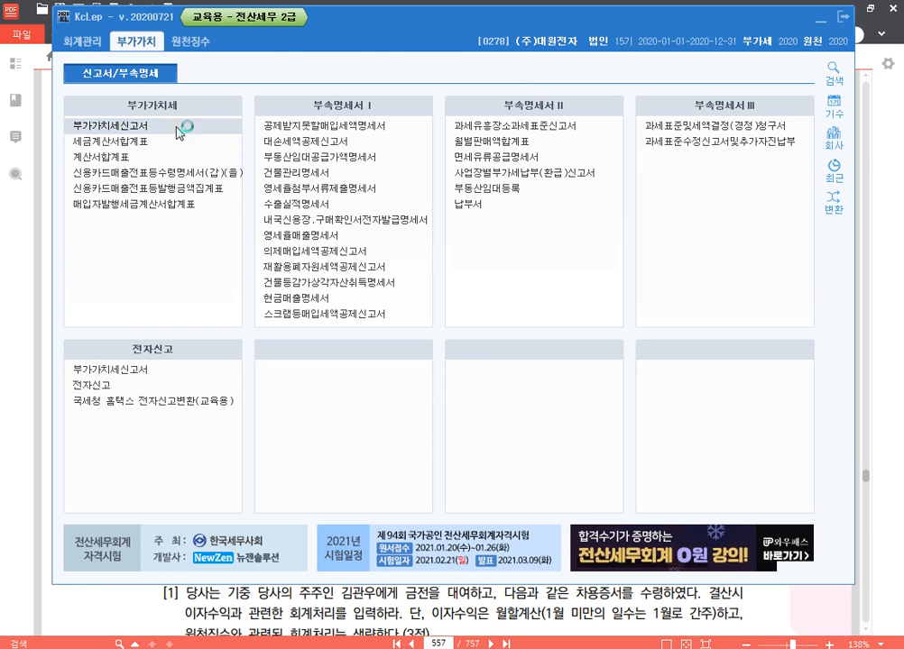
pyautogui.click(181, 125)
pyautogui.write('10')
pyautogui.press('Return')
pyautogui.press('Return')
pyautogui.press('Return')
pyautogui.press('Return')
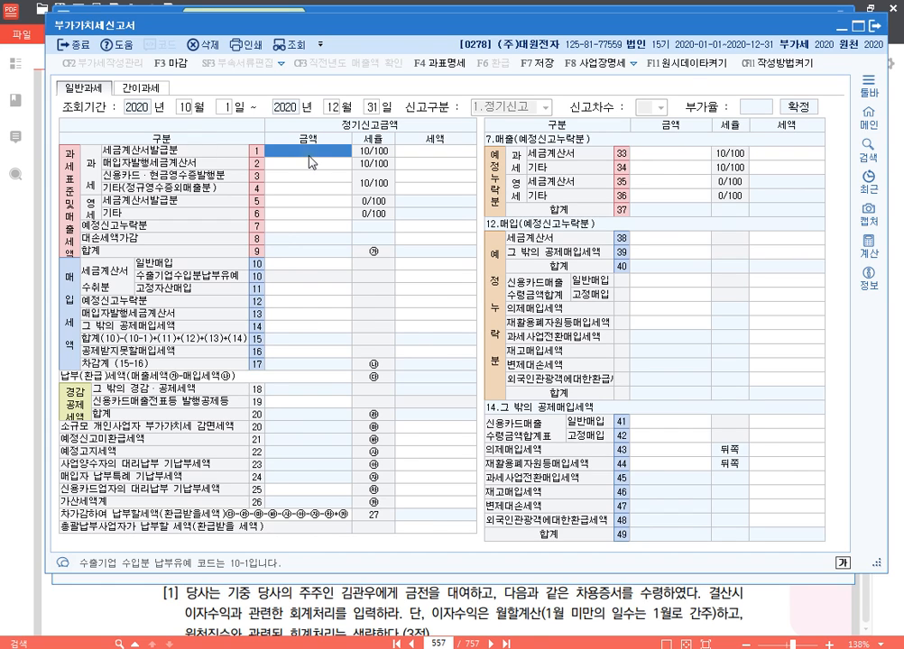
# Step: Check the electronic tax-invoice sales in the PDF and enter 1,243,000,000 with tax of 124,300,000 in row 1 (세금계산서발급분)
pyautogui.hotkey('alt', 'Tab')
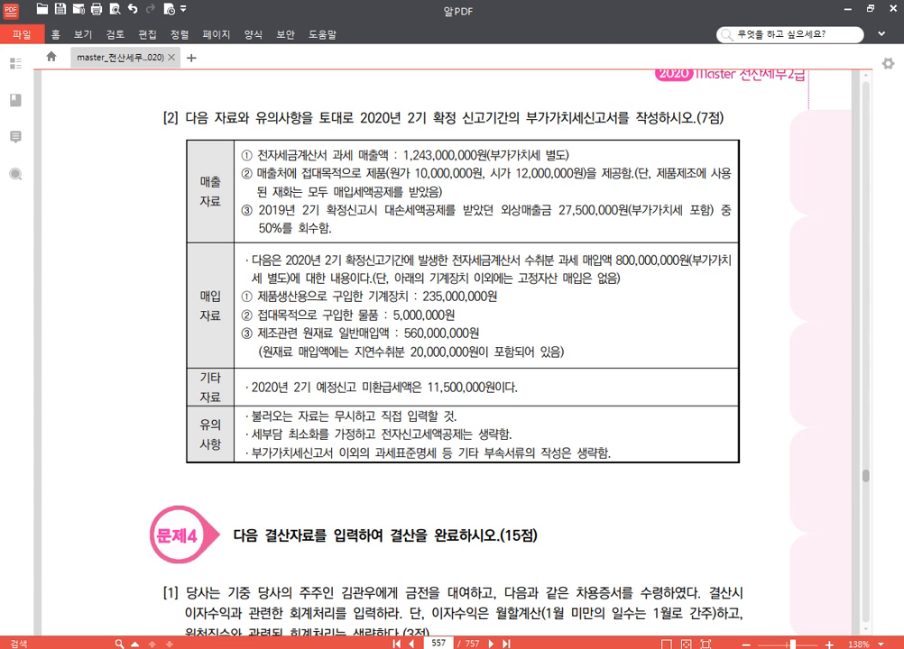
pyautogui.hotkey('alt', 'Tab')
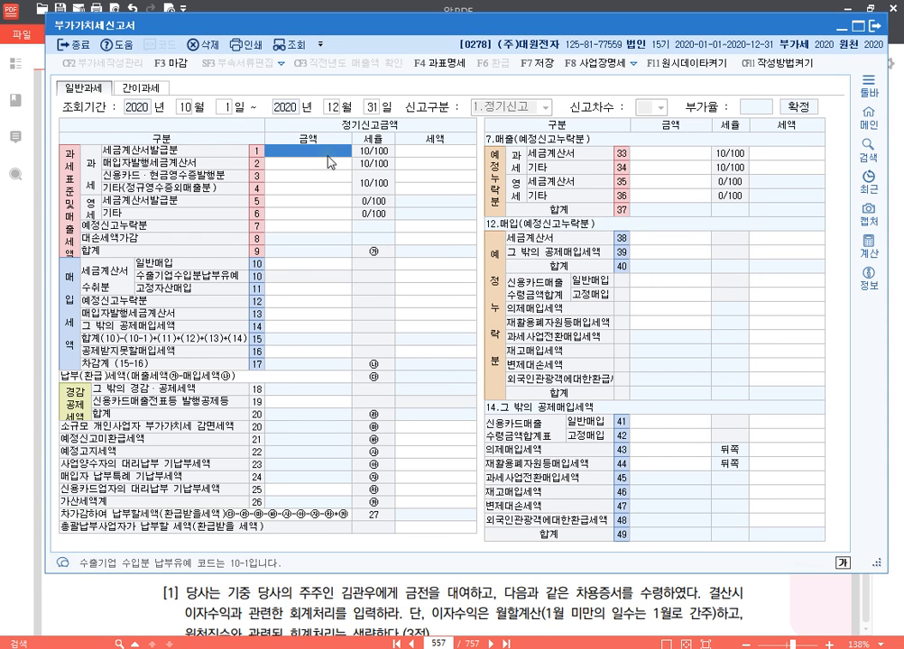
pyautogui.write('1243000000')
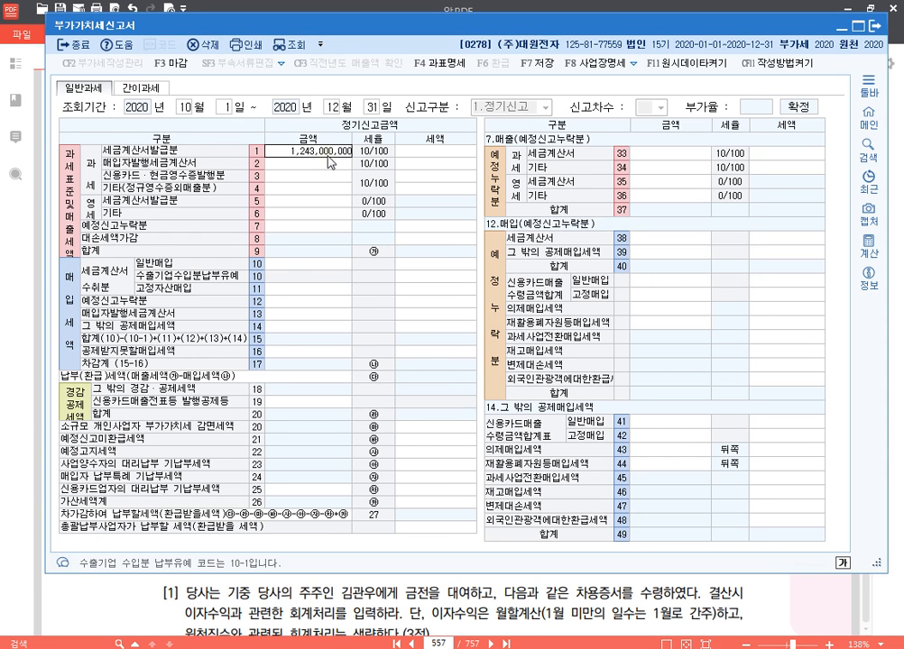
pyautogui.press('Return')
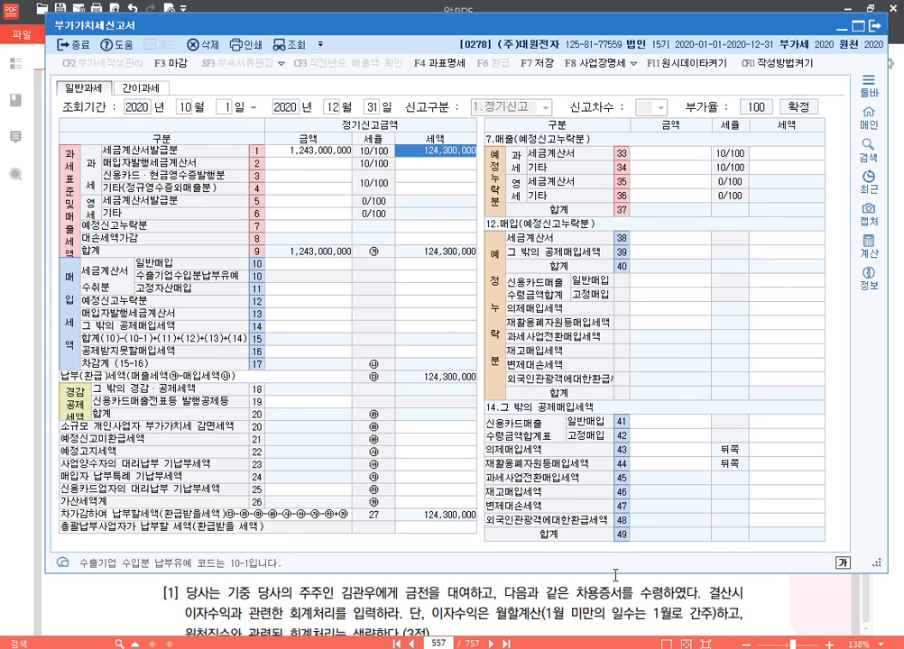
# Step: In sales item ② of the PDF, underline the input tax deduction note and highlight the market value "시가 12,000,000원"
pyautogui.click(586, 595)
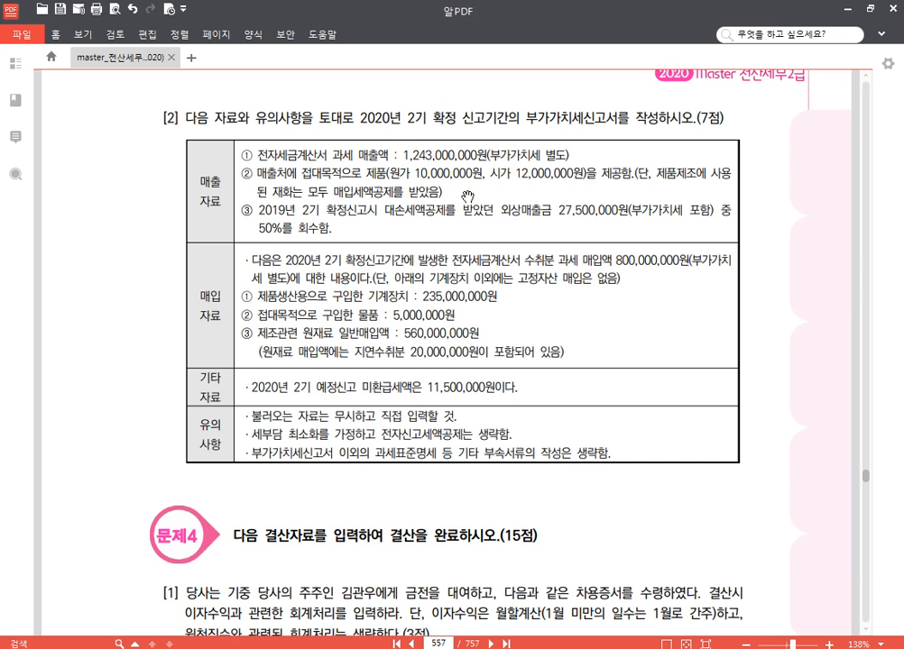
pyautogui.scroll(-1, 490, 188)
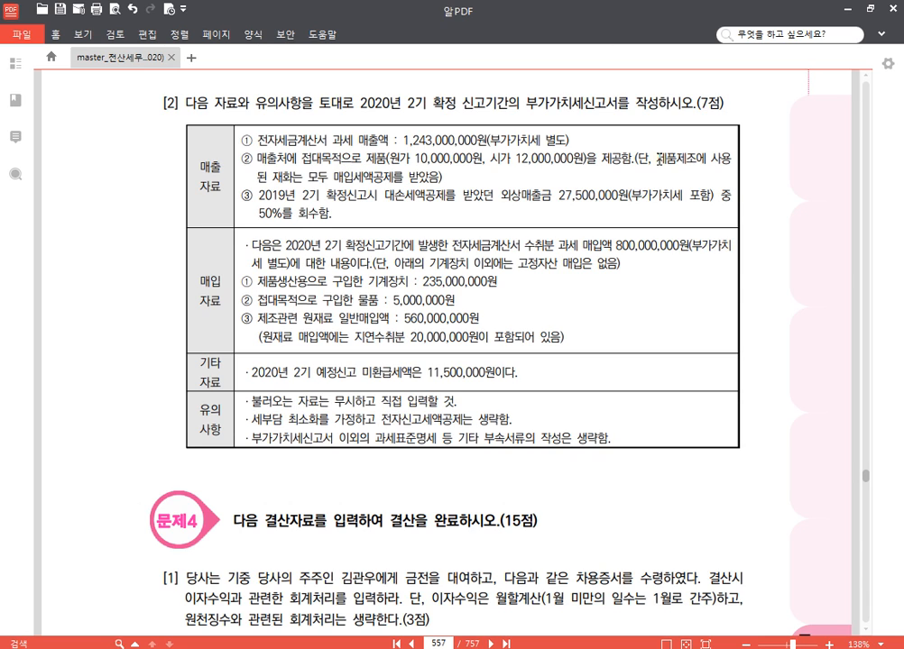
pyautogui.moveTo(655, 158); pyautogui.dragTo(433, 186)
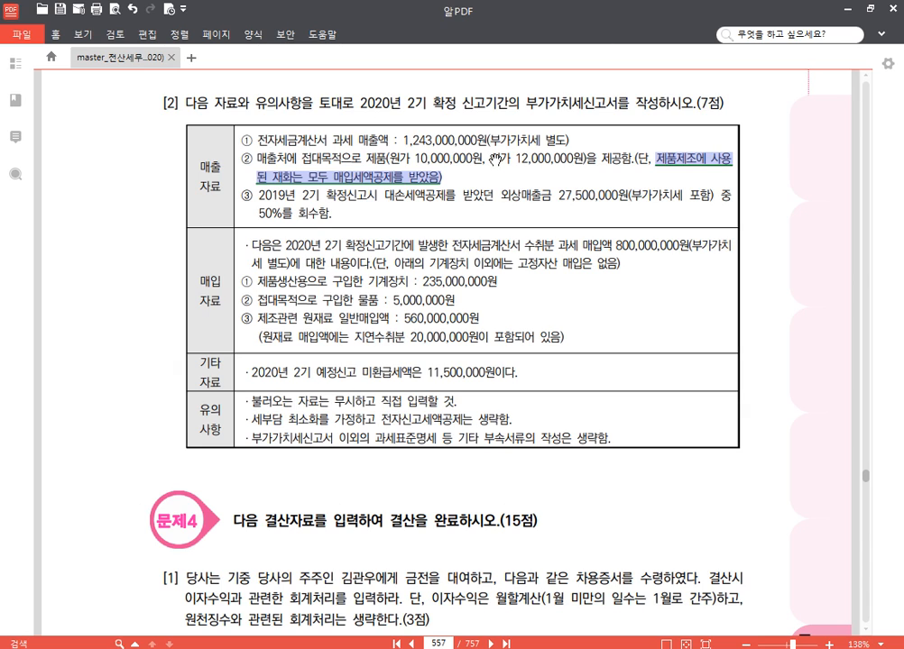
pyautogui.moveTo(491, 160); pyautogui.dragTo(584, 161)
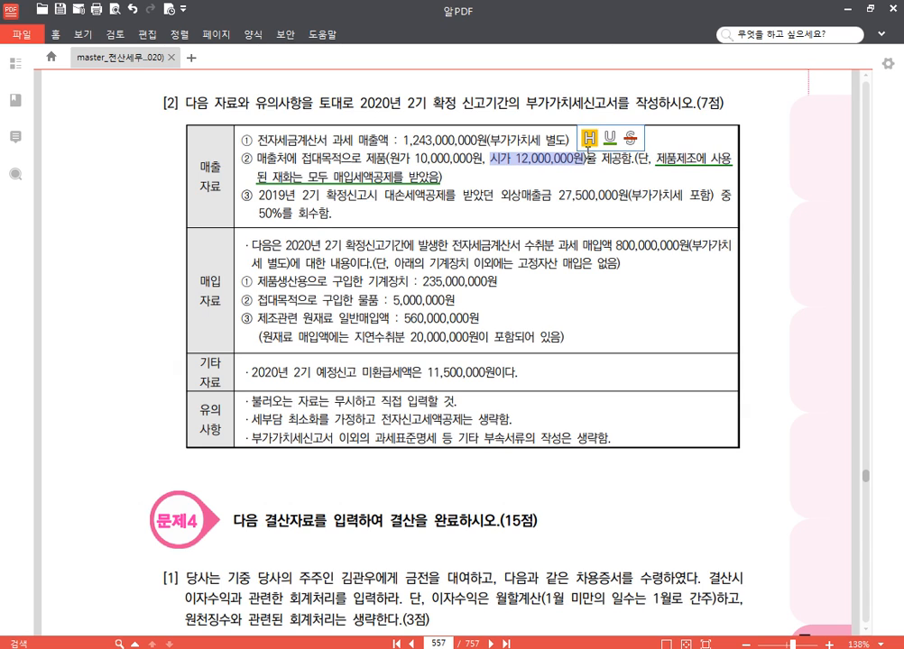
pyautogui.click(588, 138)
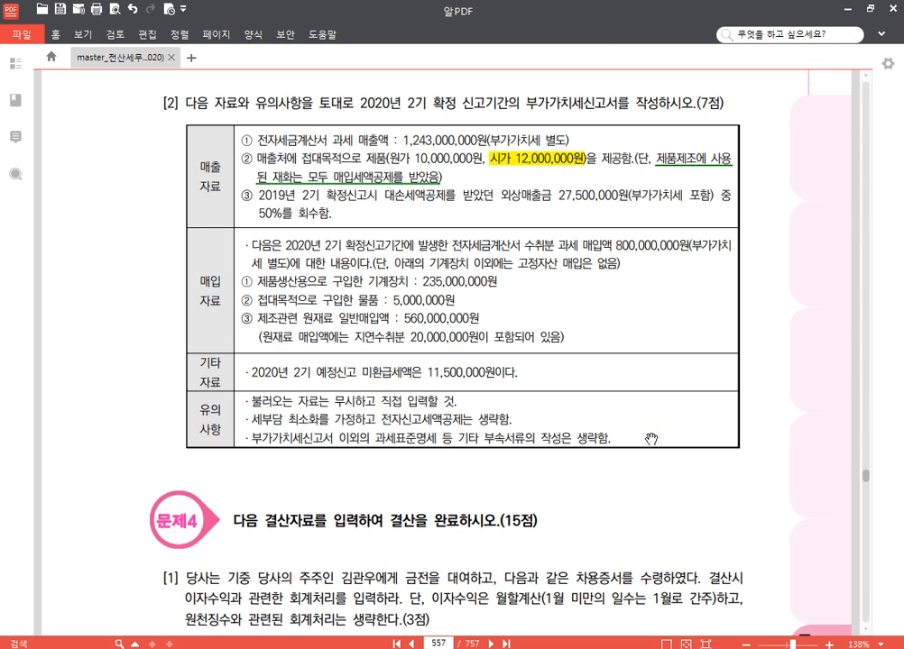
# Step: Switch to KcLep and enter the entertainment goods' market value of 12,000,000 in row 4 (기타, 정규영수증외매출분)
pyautogui.hotkey('alt', 'Tab')
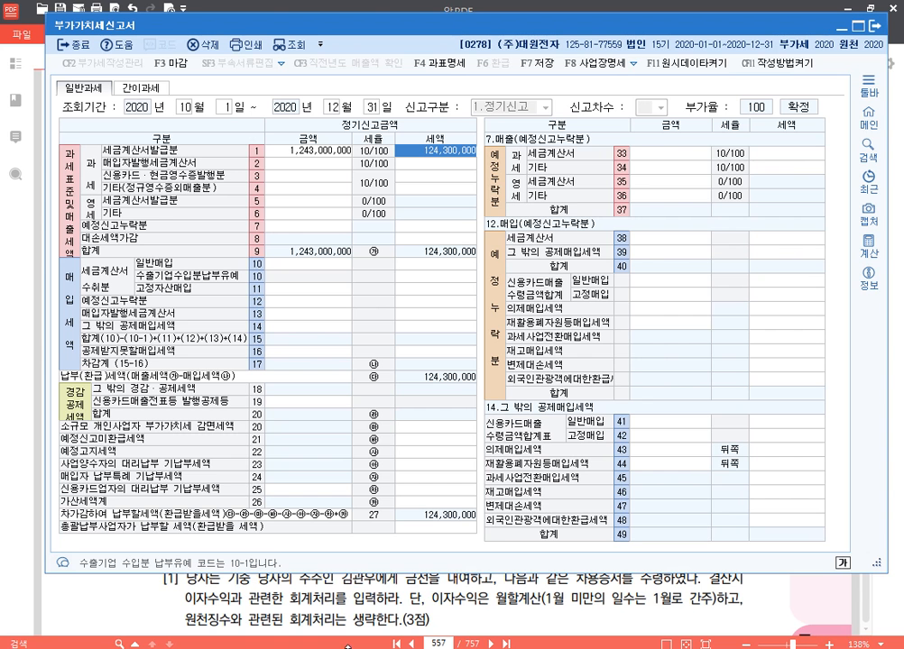
pyautogui.click(340, 191)
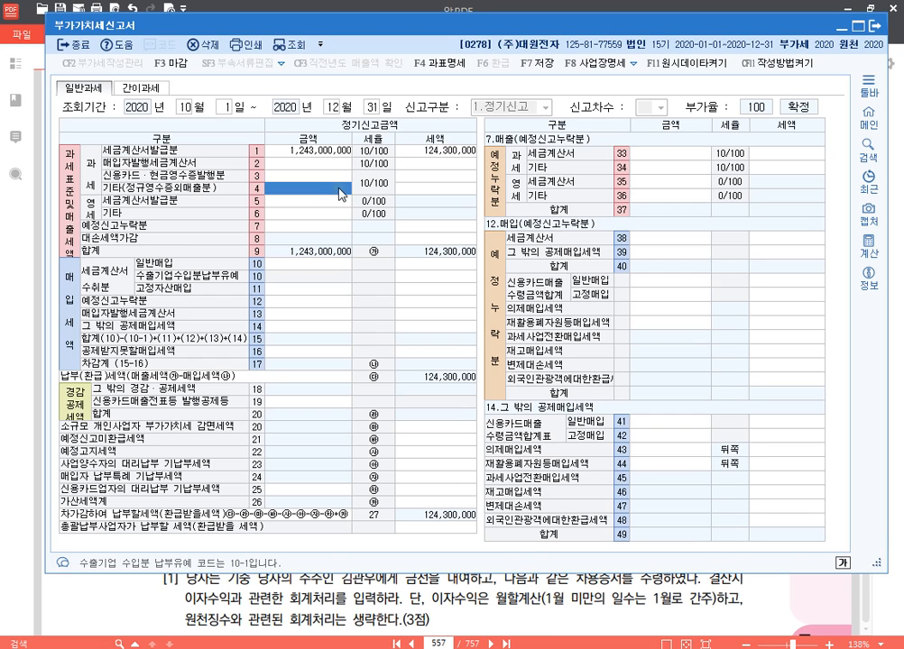
pyautogui.write('12000000')
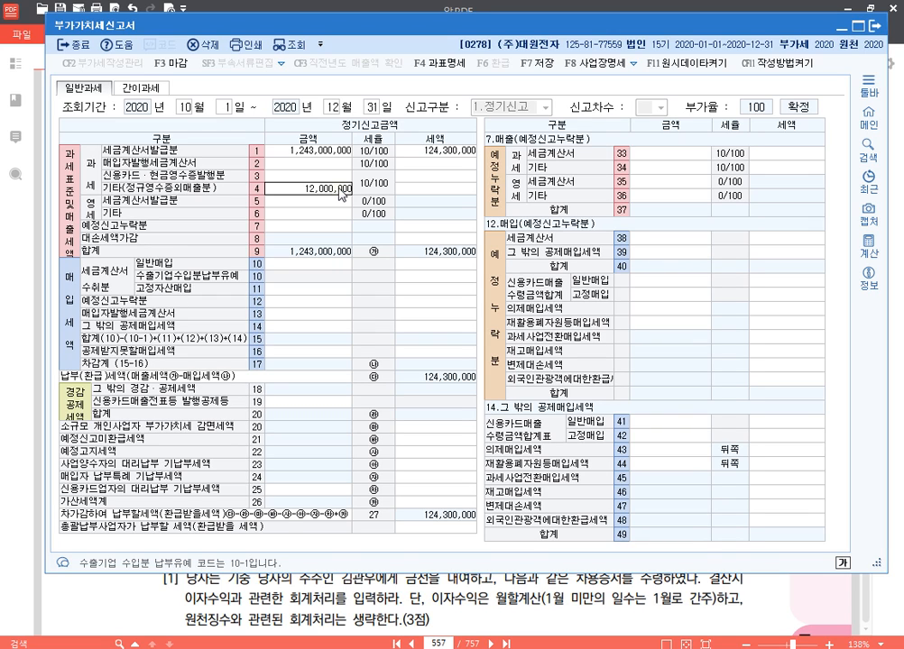
pyautogui.press('Return')
pyautogui.click(341, 191)
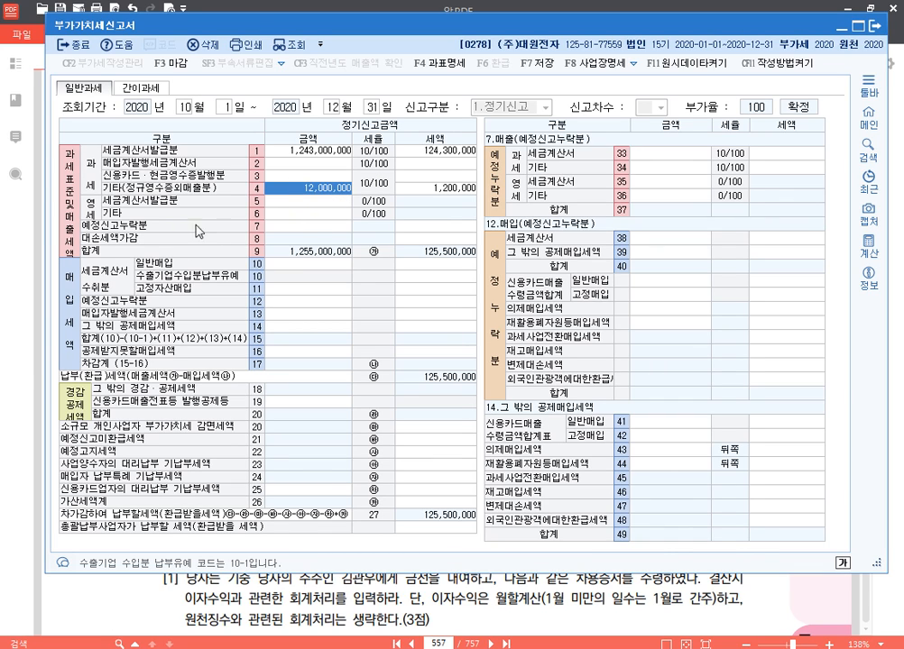
# Step: Check sales item ③ in the PDF and calculate the recovered bad-debt tax as 27,500,000 / 2 / 11 in KcLep's calculator
pyautogui.click(665, 601)
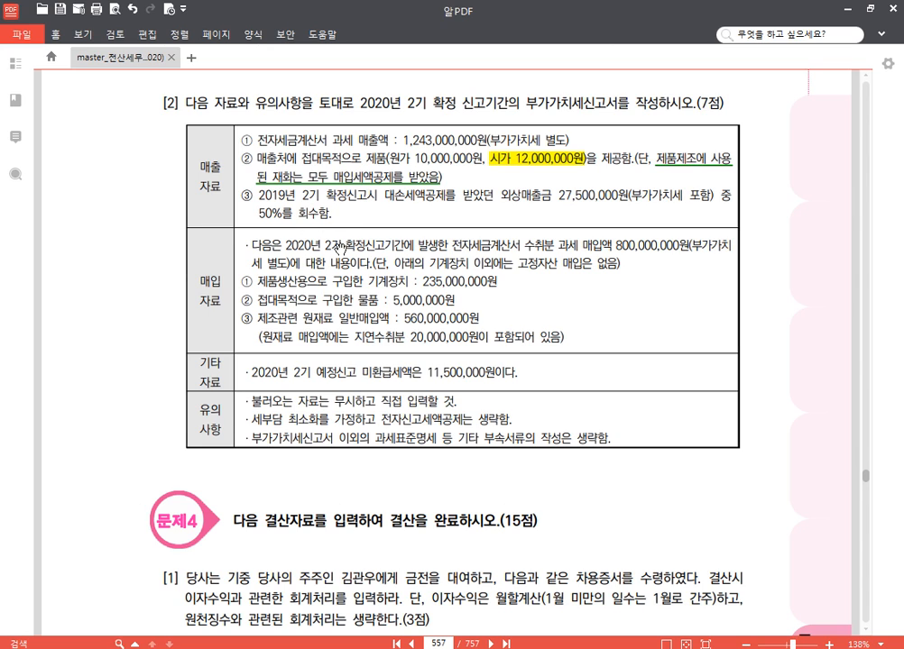
pyautogui.moveTo(328, 648)
pyautogui.hotkey('alt', 'Tab')
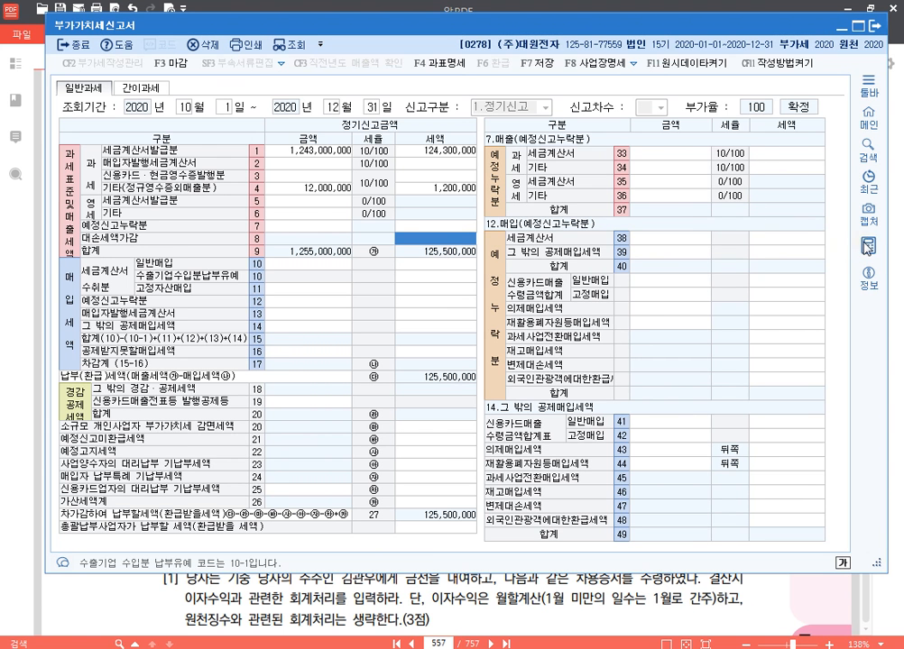
pyautogui.doubleClick(679, 193)
pyautogui.moveTo(374, 91); pyautogui.dragTo(683, 74)
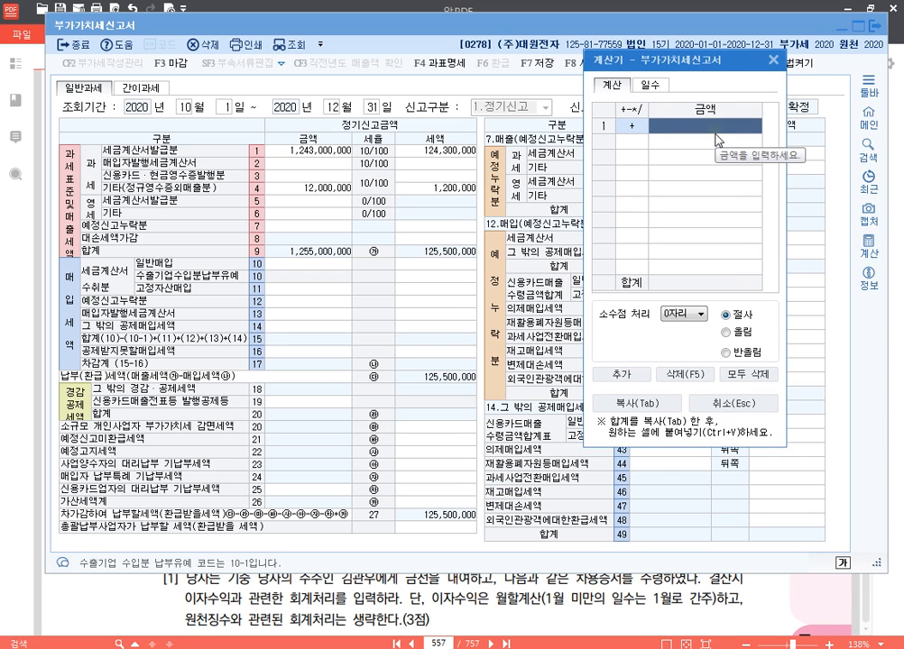
pyautogui.write('27,500,000')
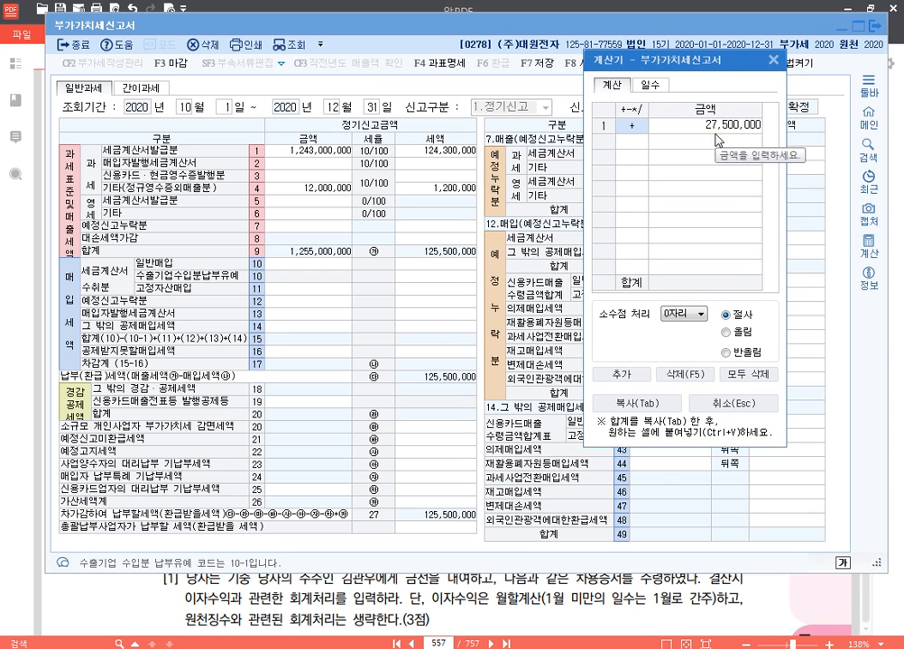
pyautogui.press('Return')
pyautogui.write('/')
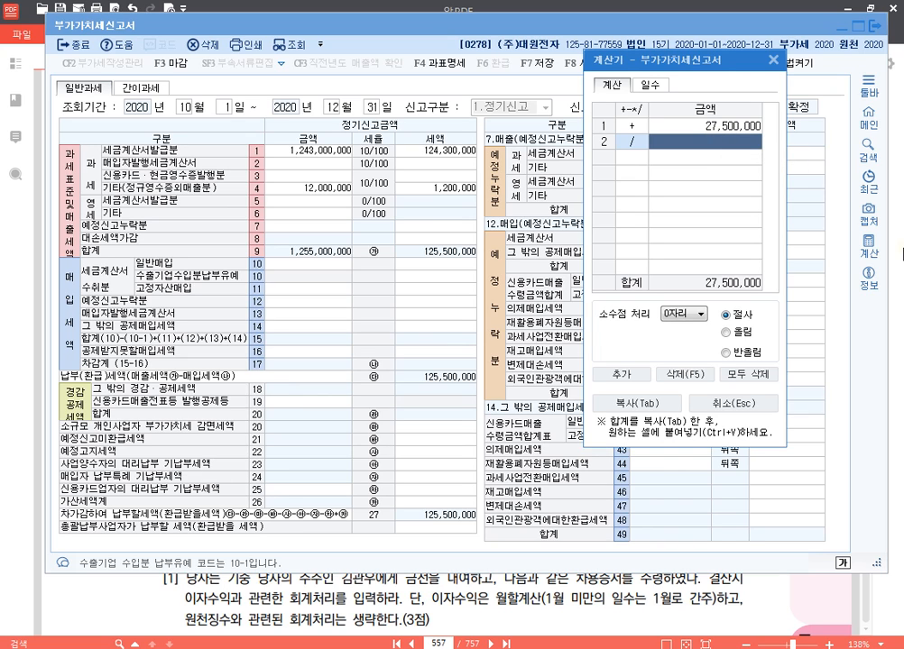
pyautogui.write('2')
pyautogui.press('Return')
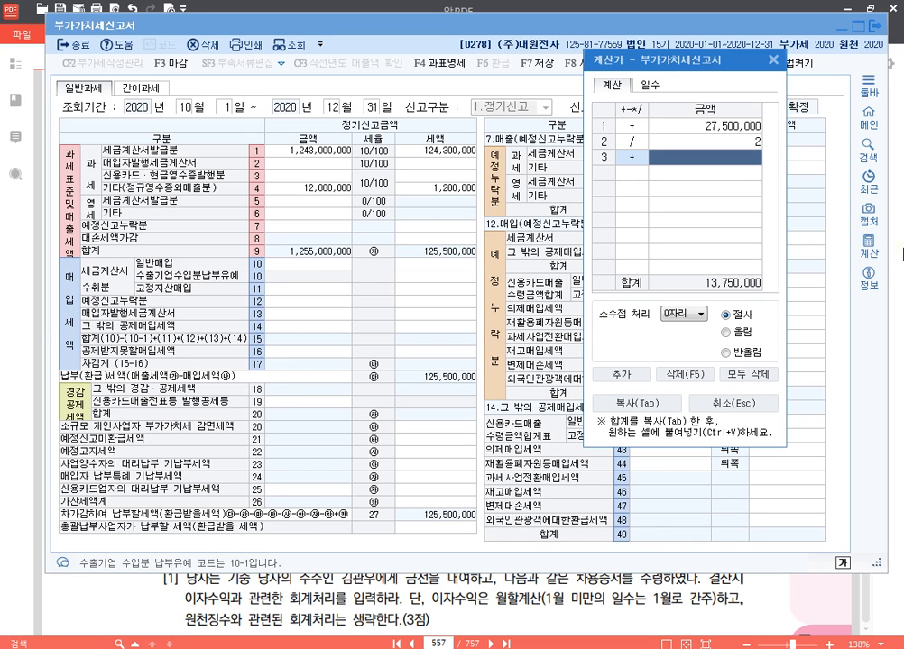
pyautogui.click(632, 157)
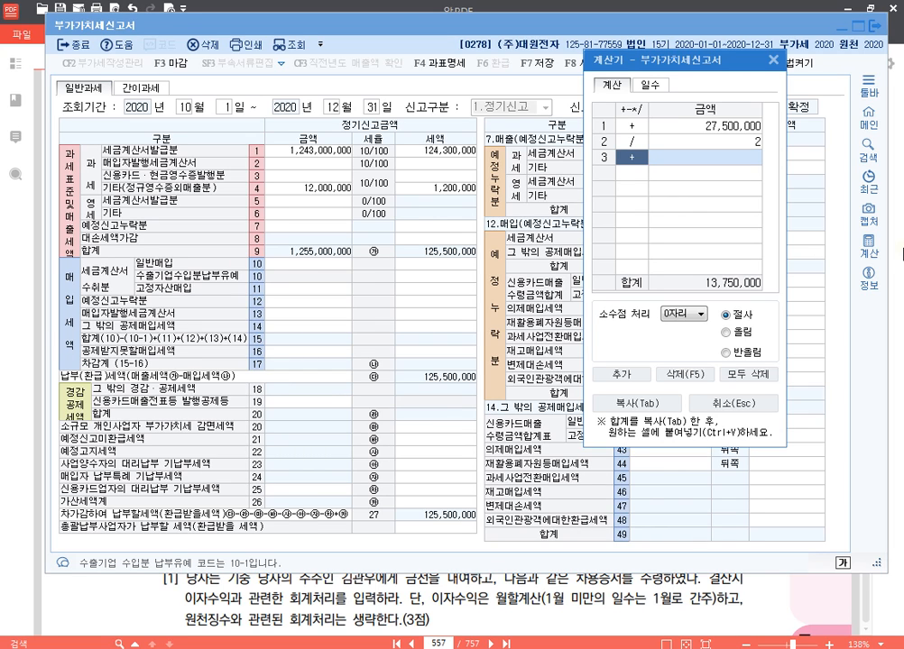
pyautogui.write('/')
pyautogui.write('11')
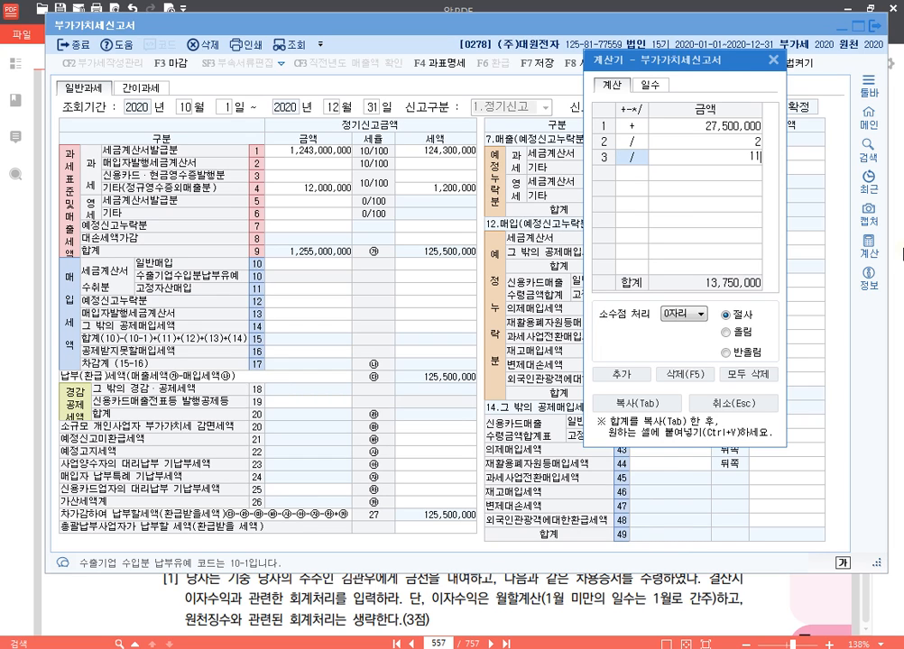
pyautogui.press('Return')
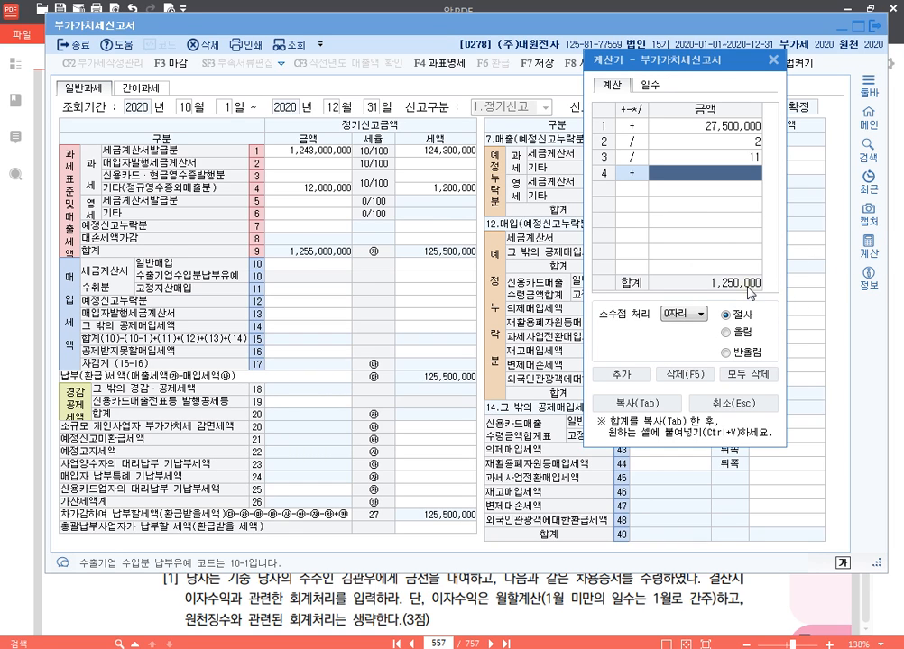
# Step: Enter the recovered bad-debt tax of 1,250,000 in row 8 (대손세액가감) and close the calculator
pyautogui.click(465, 239)
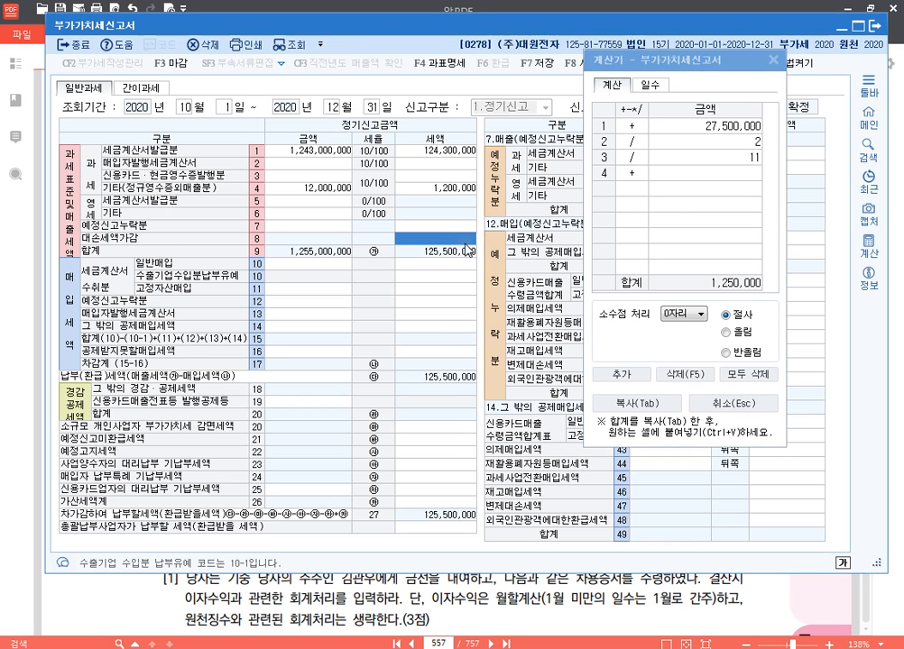
pyautogui.write('1,250,000')
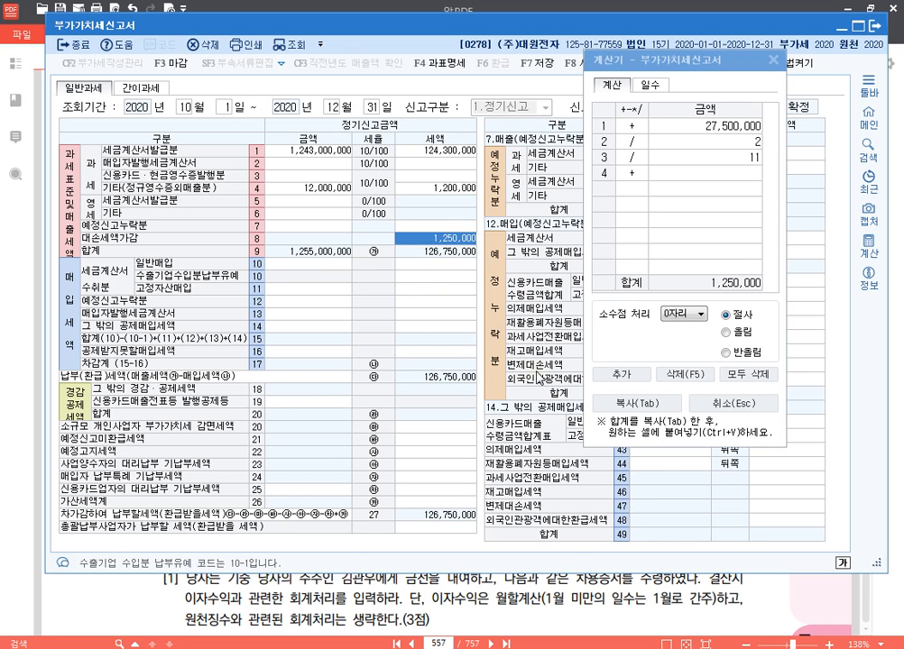
pyautogui.click(772, 60)
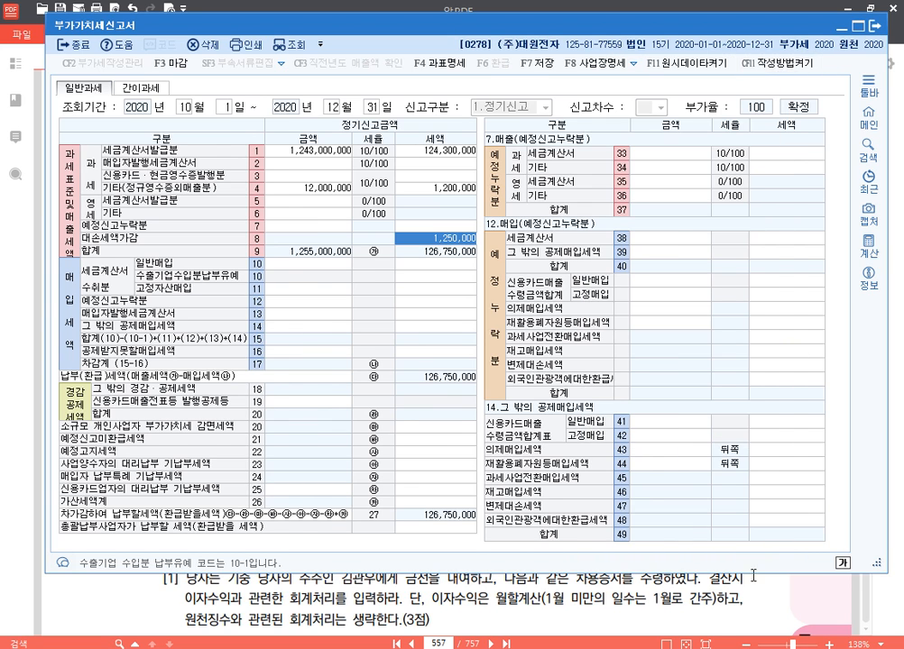
# Step: Check the purchase data in the PDF and enter 565,000,000 with tax of 56,500,000 in row 10 (일반매입)
pyautogui.press('Escape')
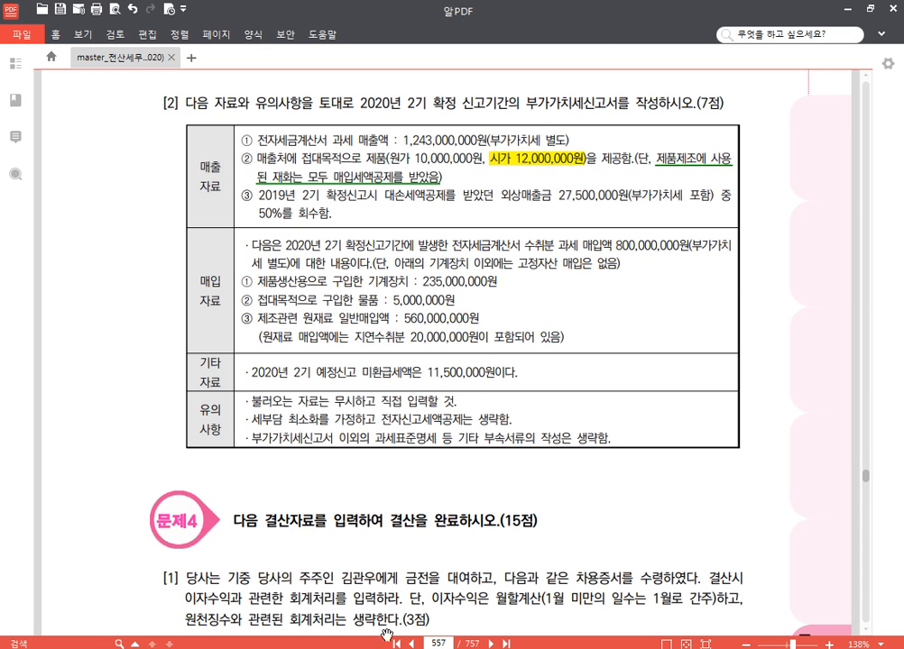
pyautogui.hotkey('alt', 'Tab')
pyautogui.press('Return')
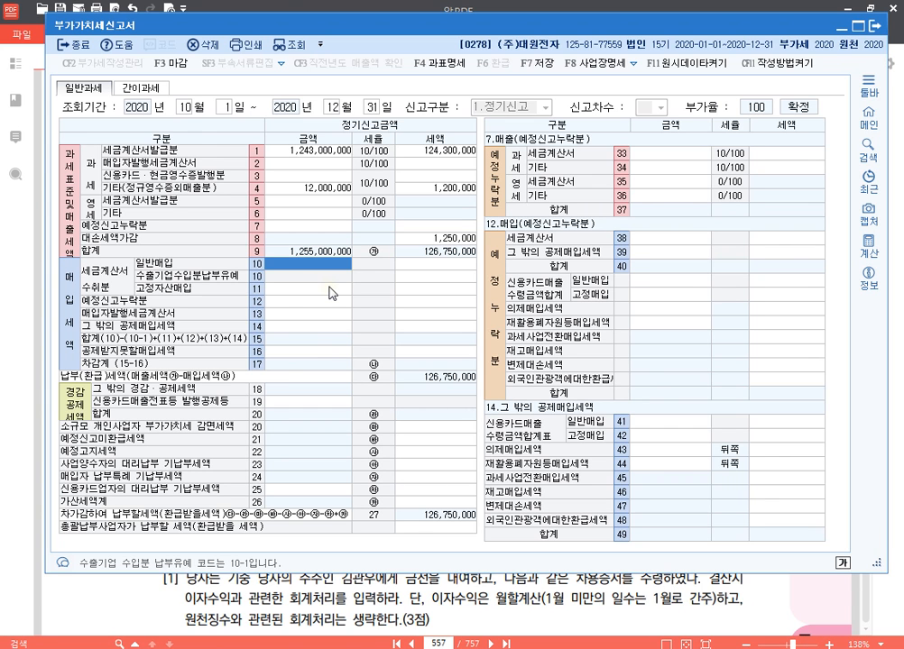
pyautogui.write('565,000,000')
pyautogui.press('Return')
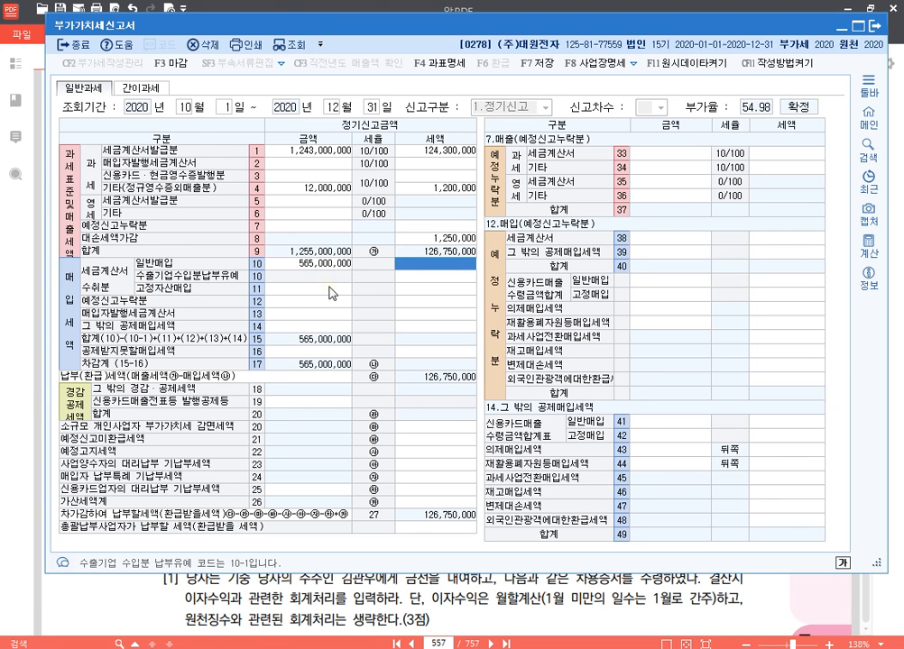
pyautogui.write('56500000')
pyautogui.press('Return')
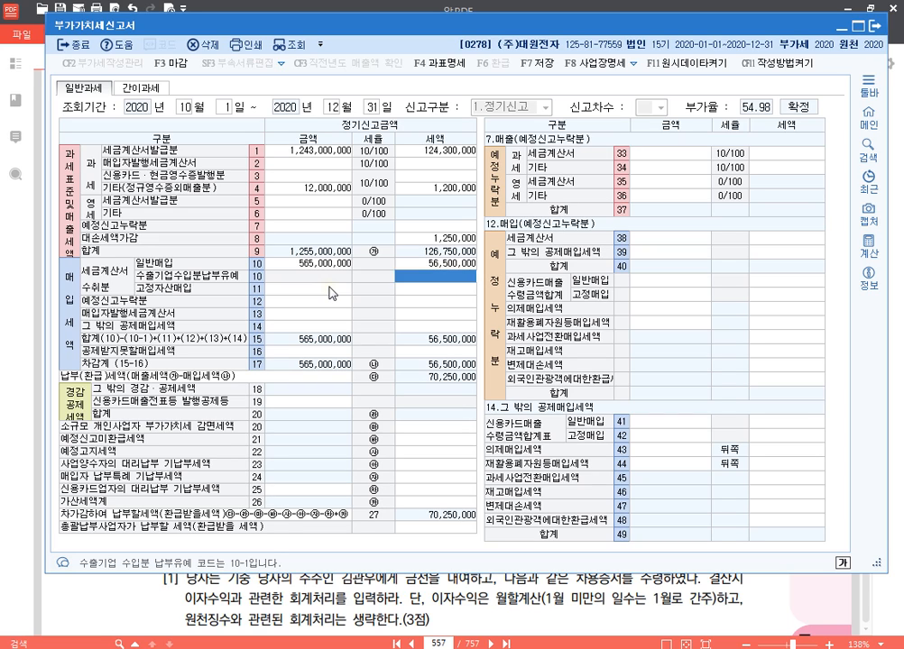
# Step: Enter the machinery purchase of 235,000,000 with tax of 23,500,000 in row 11 (고정자산매입)
pyautogui.click(333, 291)
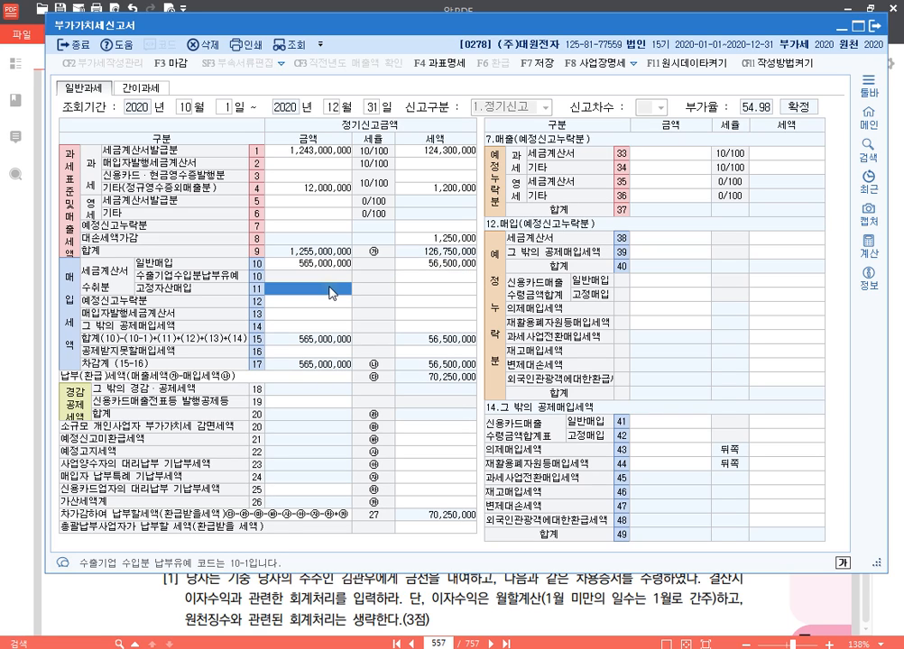
pyautogui.write('235000000')
pyautogui.press('Return')
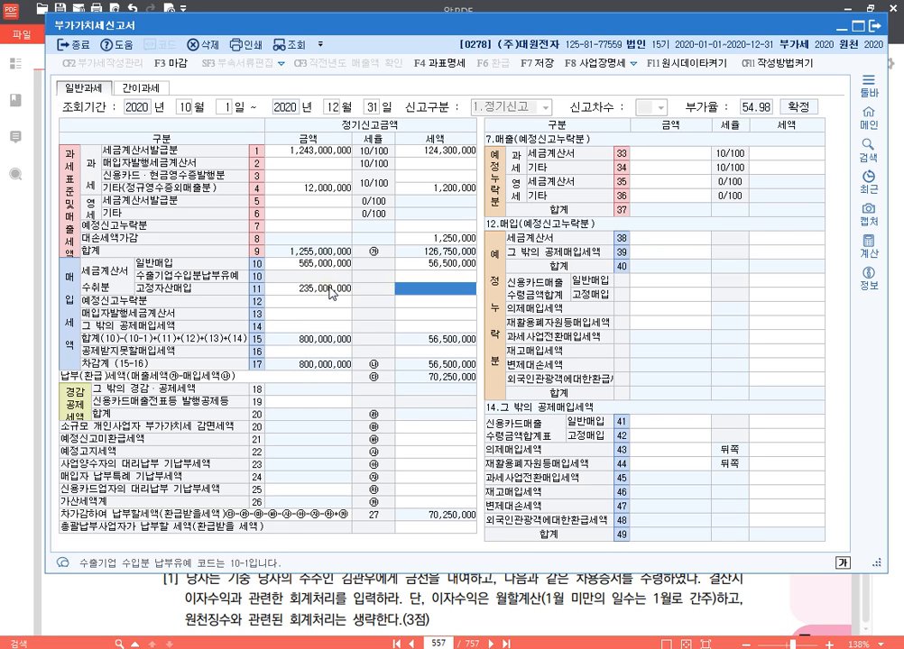
pyautogui.write('235,000,00')
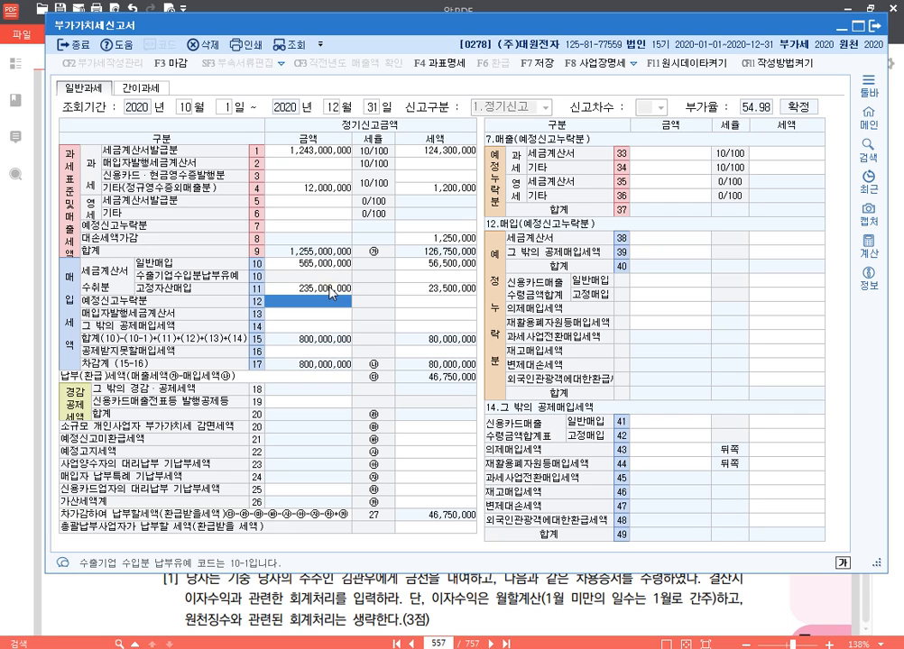
pyautogui.press('Return')
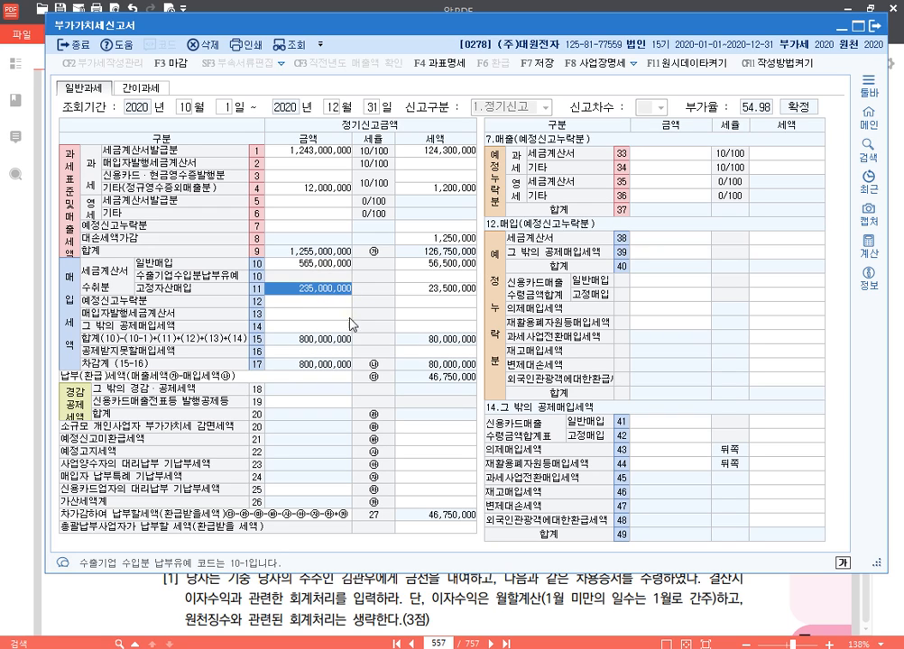
# Step: Recheck the PDF and enter the non-deductible entertainment purchase of 5,000,000 with tax of 500,000 in row 50 (공제받지못할 매입세액)
pyautogui.click(481, 602)
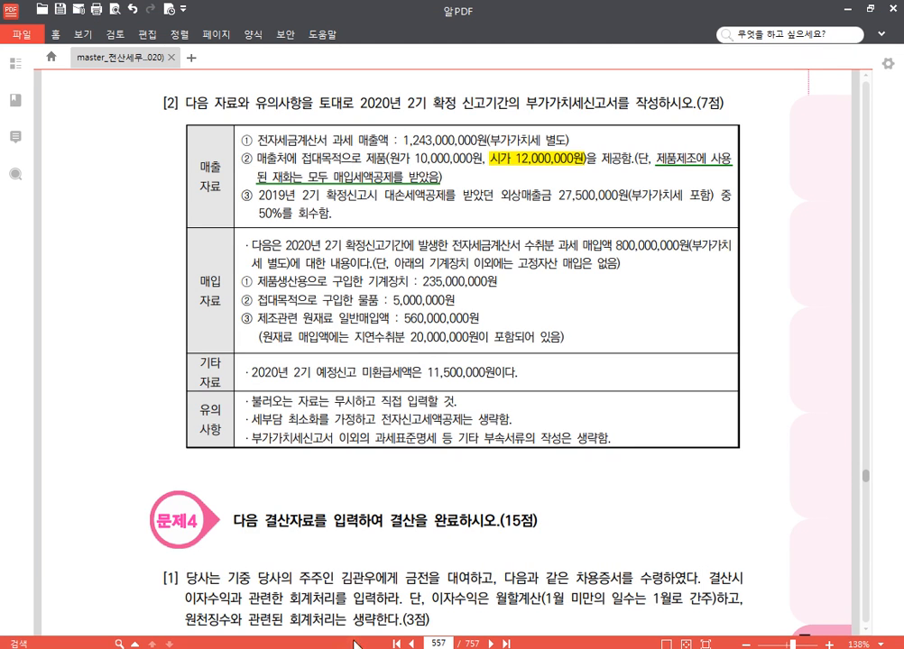
pyautogui.click(297, 586)
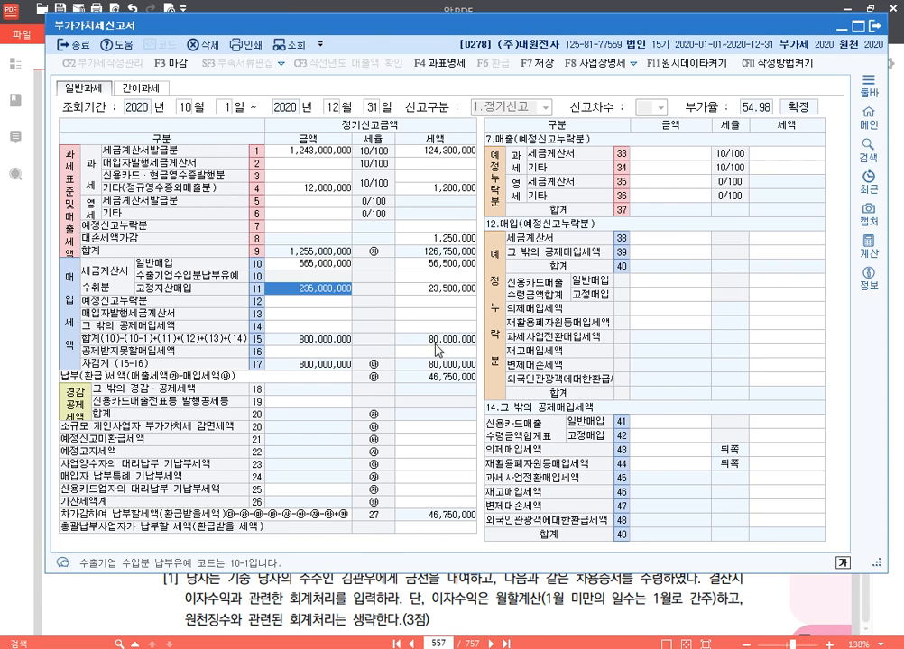
pyautogui.click(331, 350)
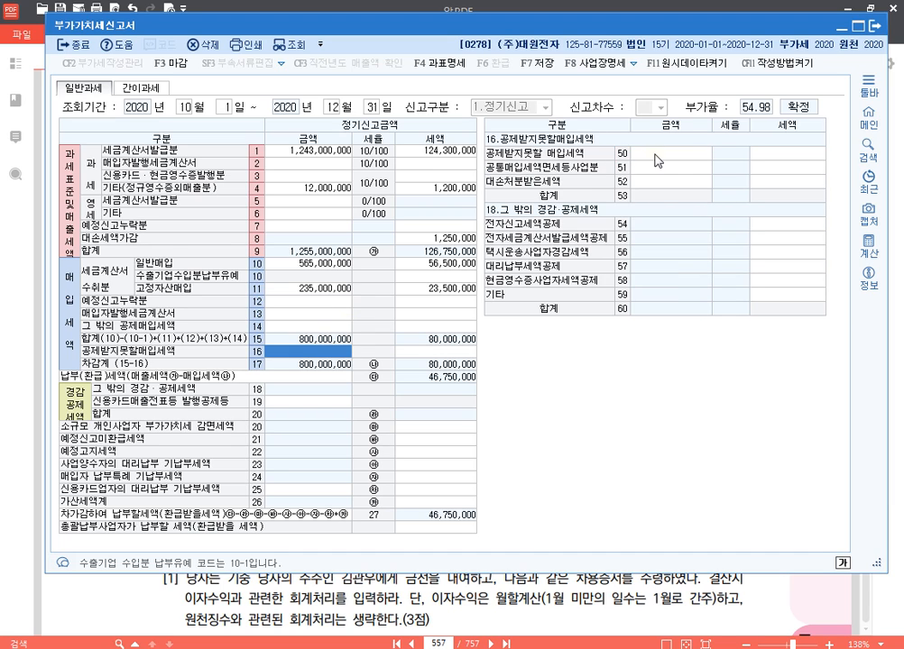
pyautogui.click(656, 154)
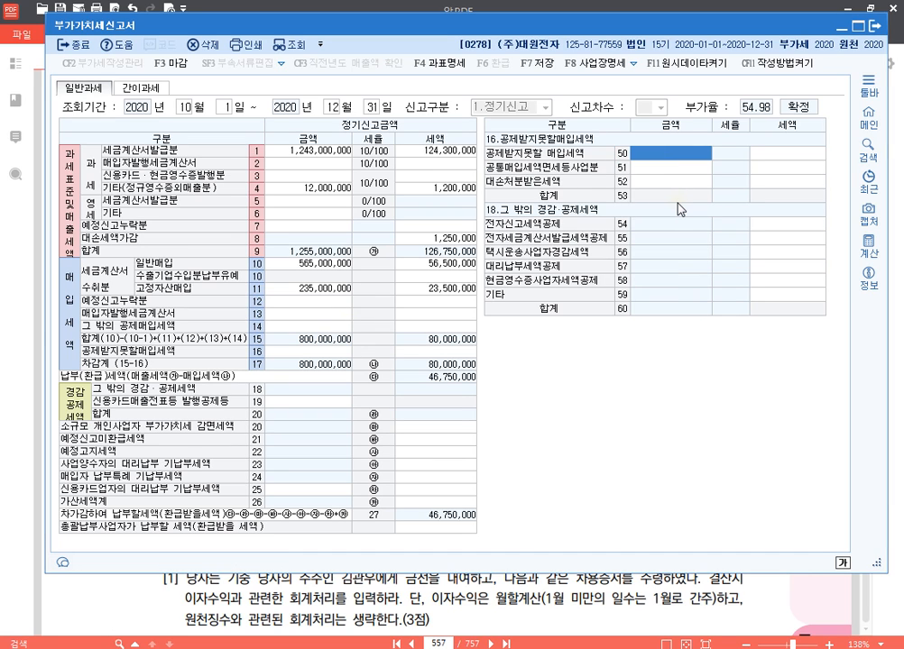
pyautogui.write('5000000')
pyautogui.press('Return')
pyautogui.write('5,')
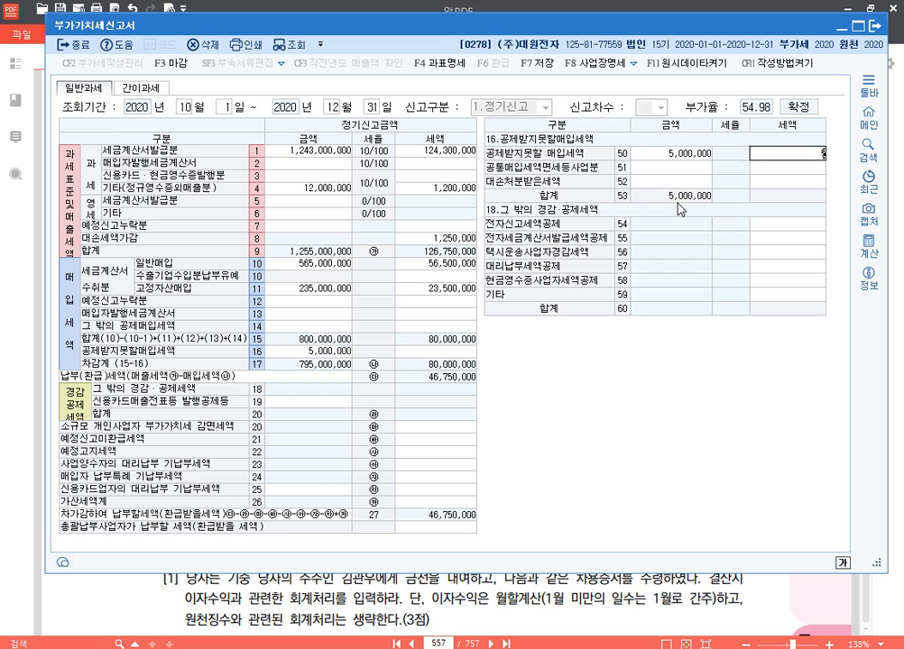
pyautogui.write('000,00')
pyautogui.press('Return')
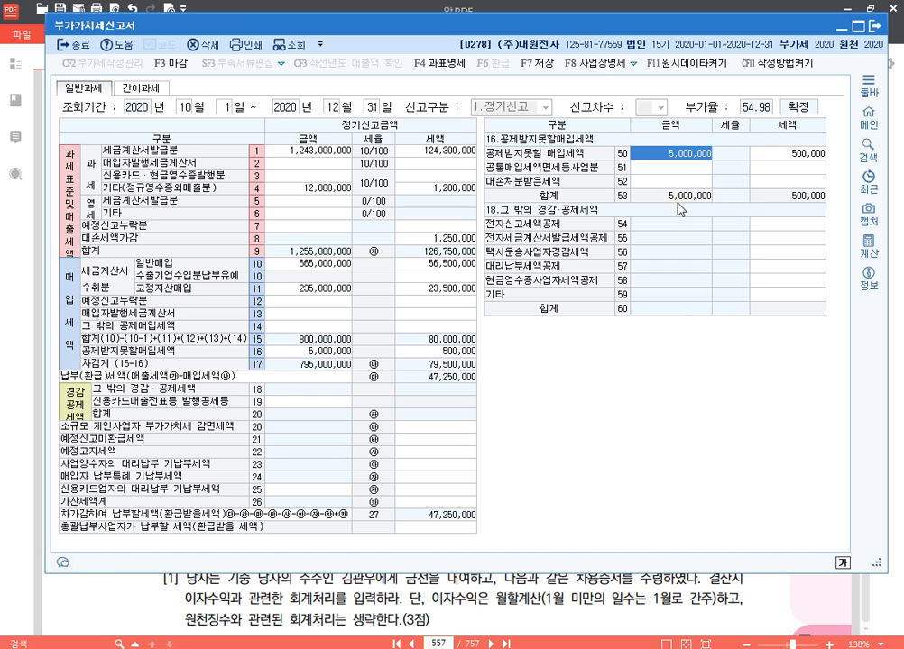
# Step: Check the late-received raw material purchase in the PDF and enter 20,000,000 in row 63 (지연수취) of the penalty tax details
pyautogui.click(575, 599)
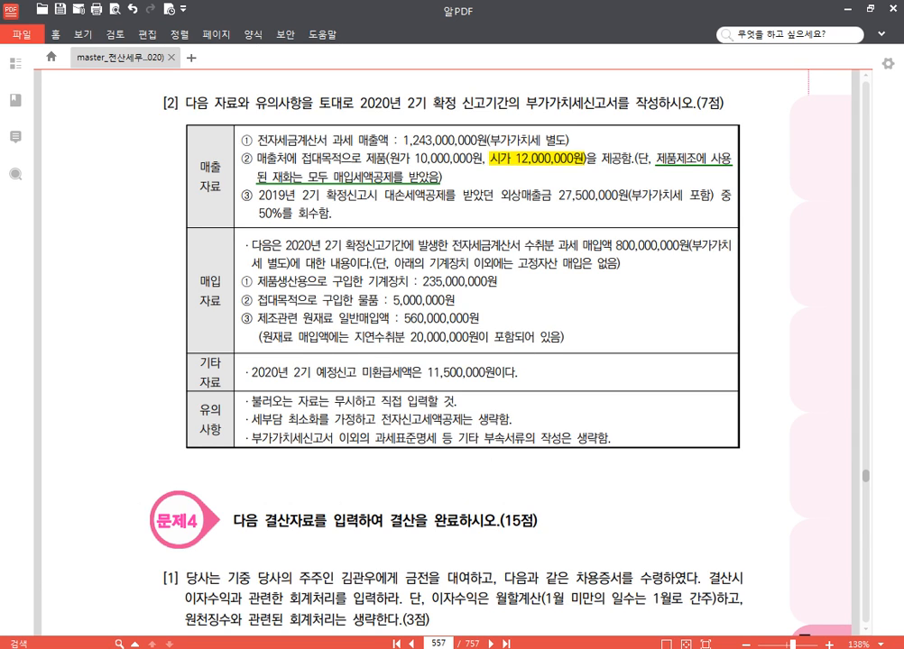
pyautogui.hotkey('alt', 'Tab')
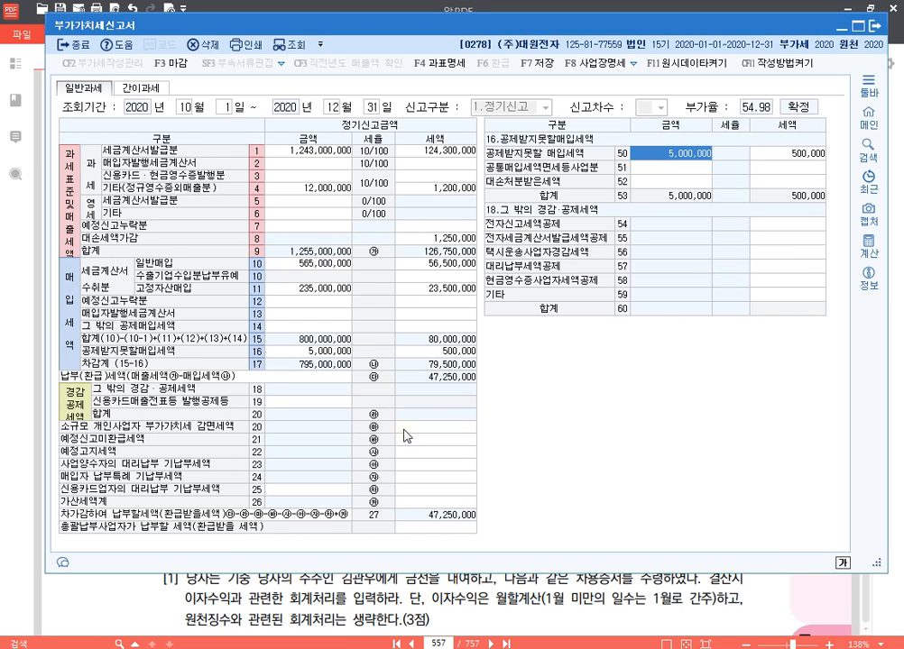
pyautogui.click(433, 502)
pyautogui.click(687, 168)
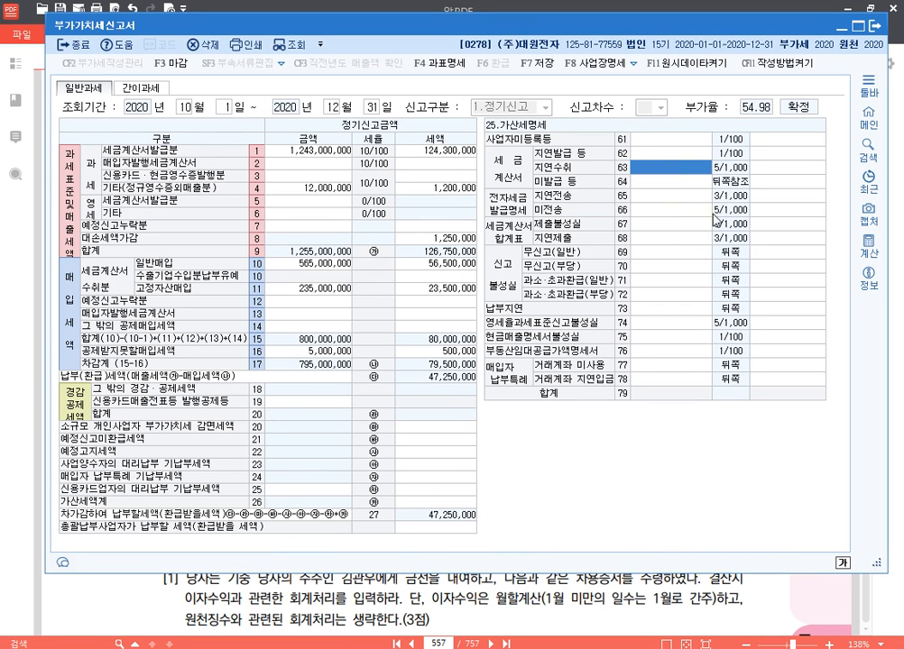
pyautogui.write('20000000')
pyautogui.press('Return')
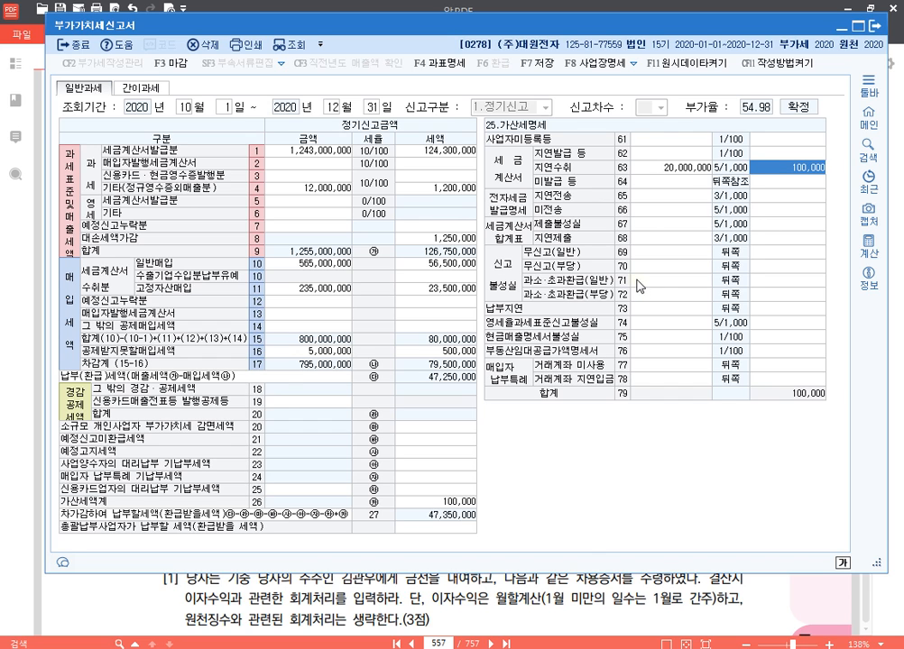
# Step: Check the other data in the PDF and enter the preliminary-return unrefunded tax of 11,500,000 in row 21 (예정신고미환급세액)
pyautogui.click(690, 612)
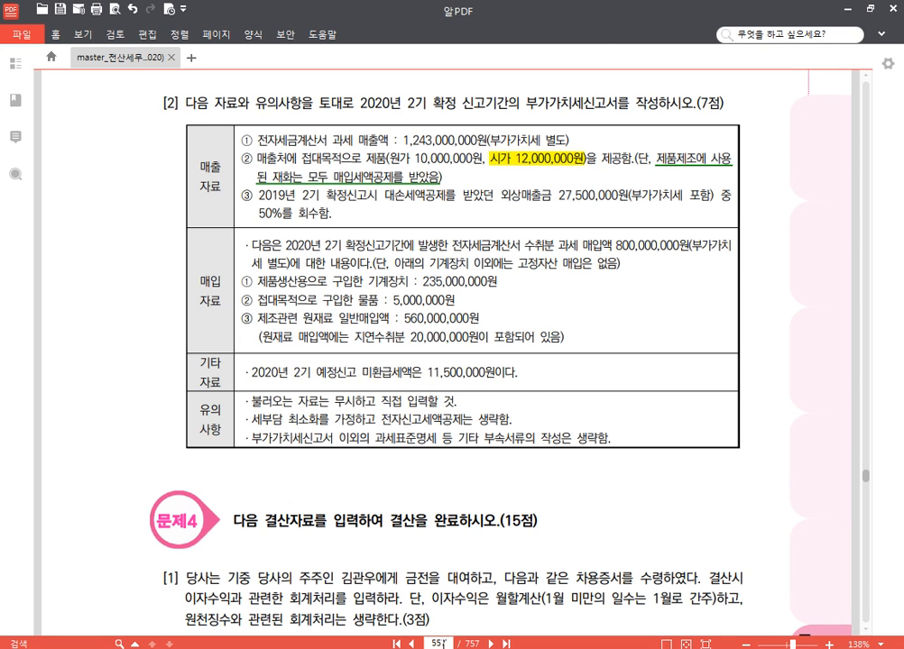
pyautogui.hotkey('alt', 'Tab')
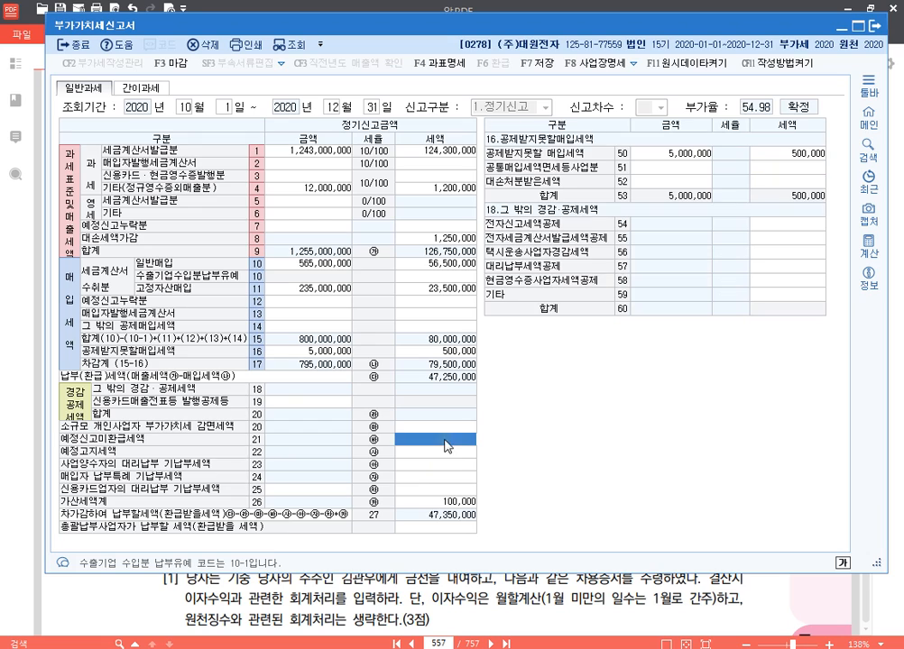
pyautogui.click(348, 348)
pyautogui.write('11500000')
pyautogui.press('Return')
# Step: Check the remaining instructions in the PDF problem and save the completed VAT return
pyautogui.click(624, 605)
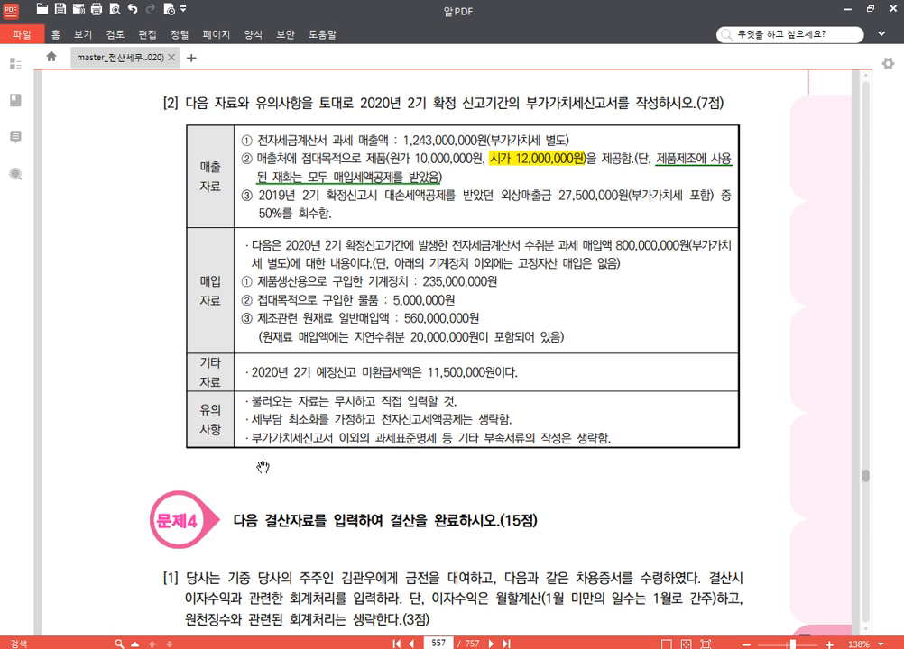
pyautogui.click(350, 648)
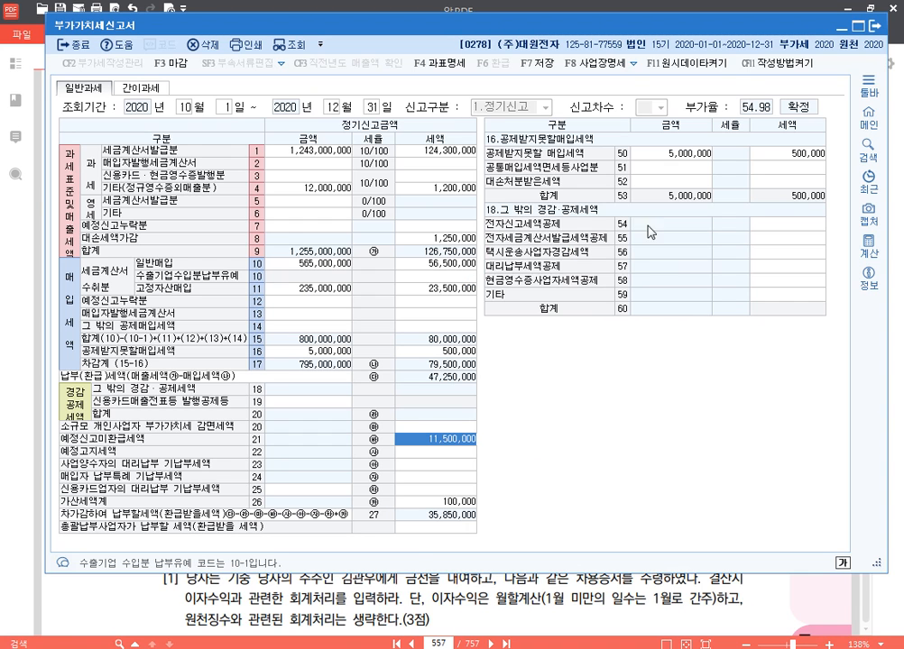
pyautogui.click(539, 69)
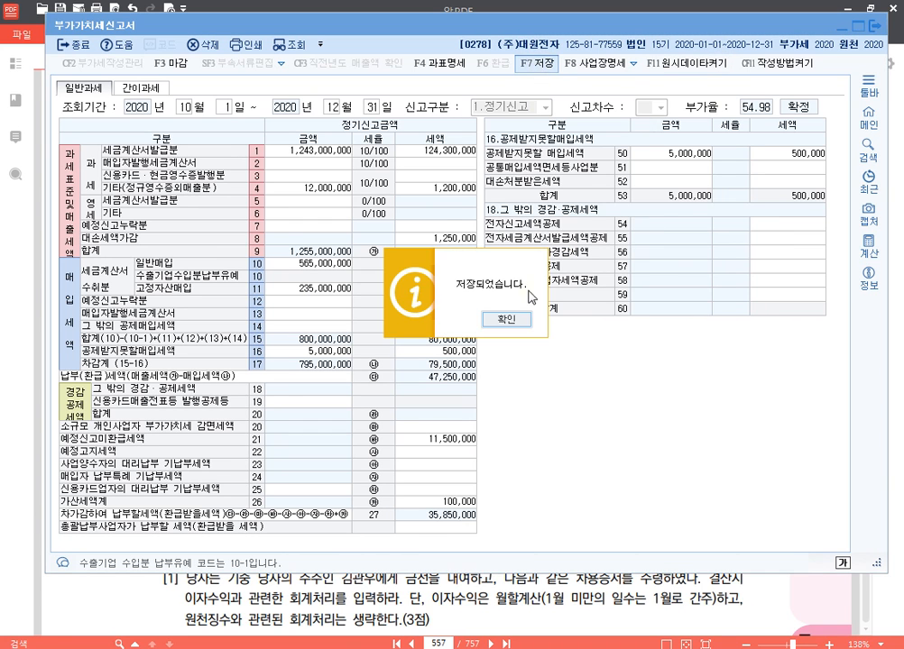
pyautogui.click(510, 371)
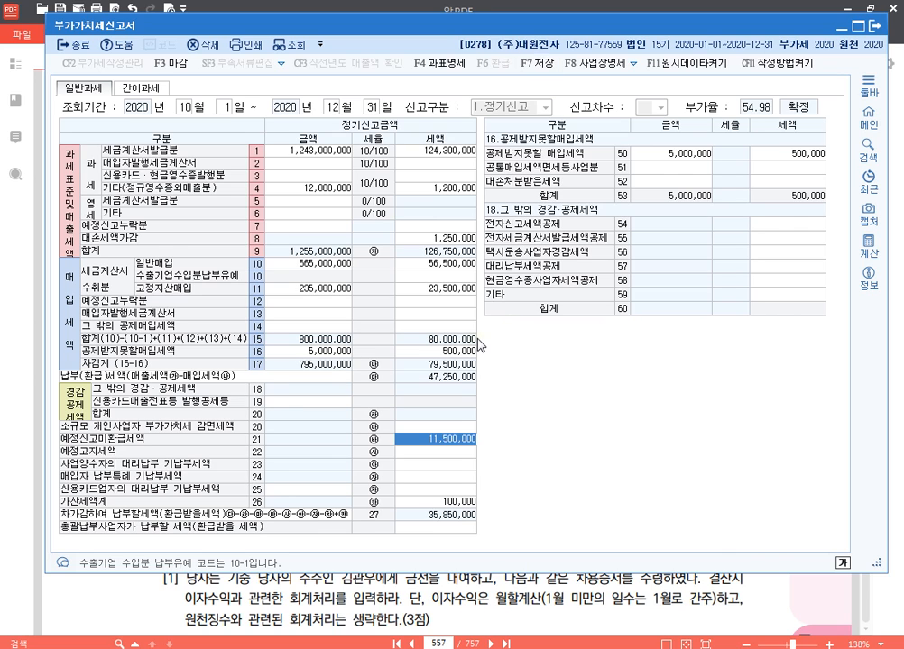
# Step: Review the entries for other sales (기타, row 4) and bad debt tax (대손세액가감, row 8), and the other deductible purchase tax details in section 14
pyautogui.click(331, 189)
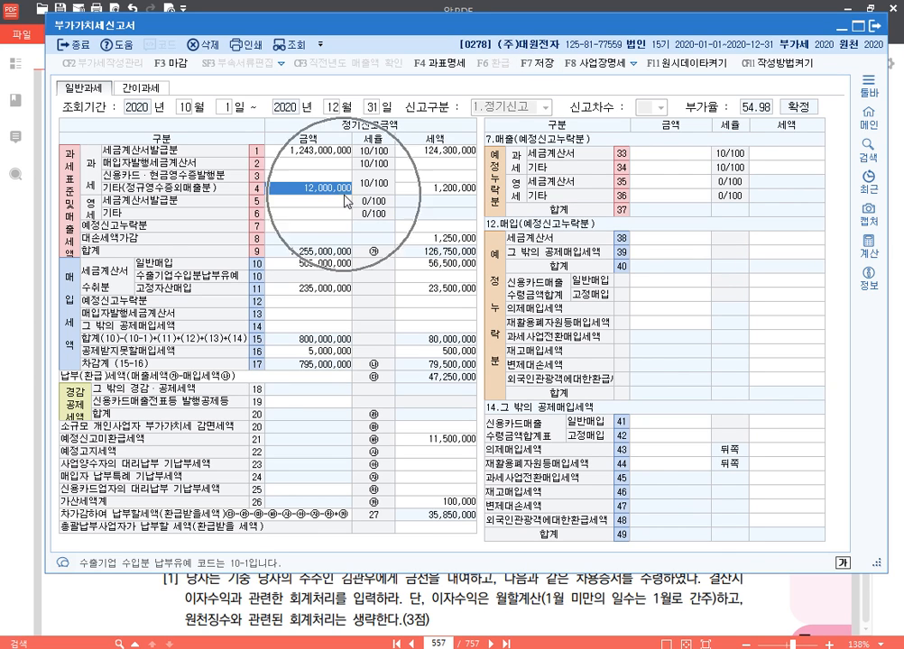
pyautogui.click(436, 238)
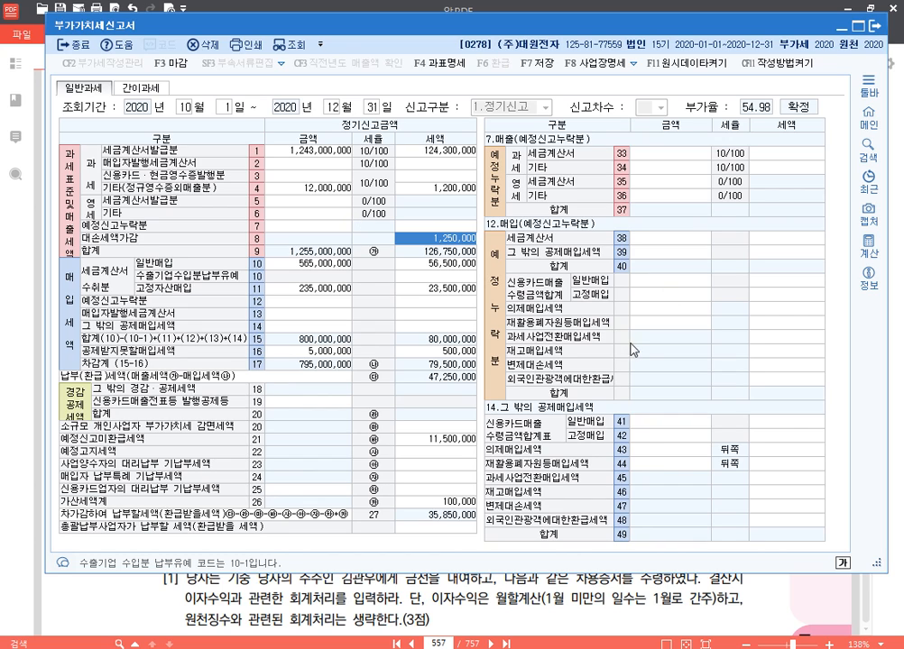
pyautogui.click(669, 424)
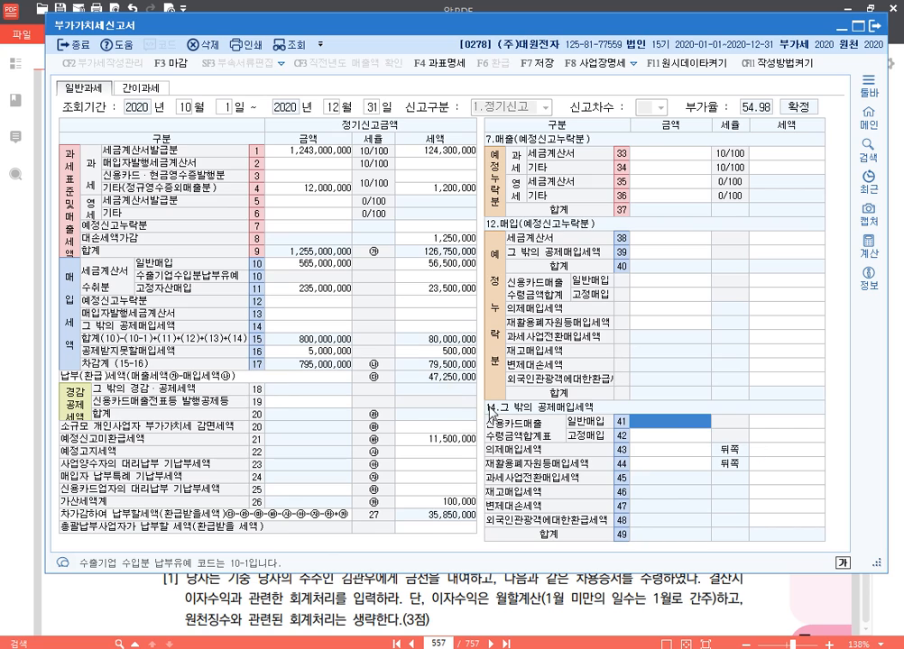
pyautogui.click(693, 449)
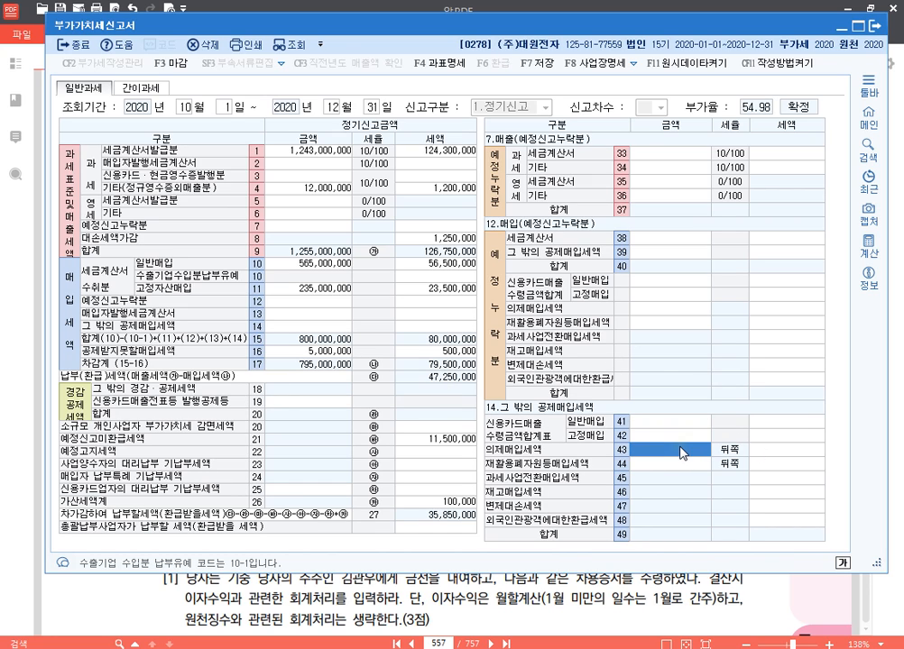
pyautogui.click(791, 455)
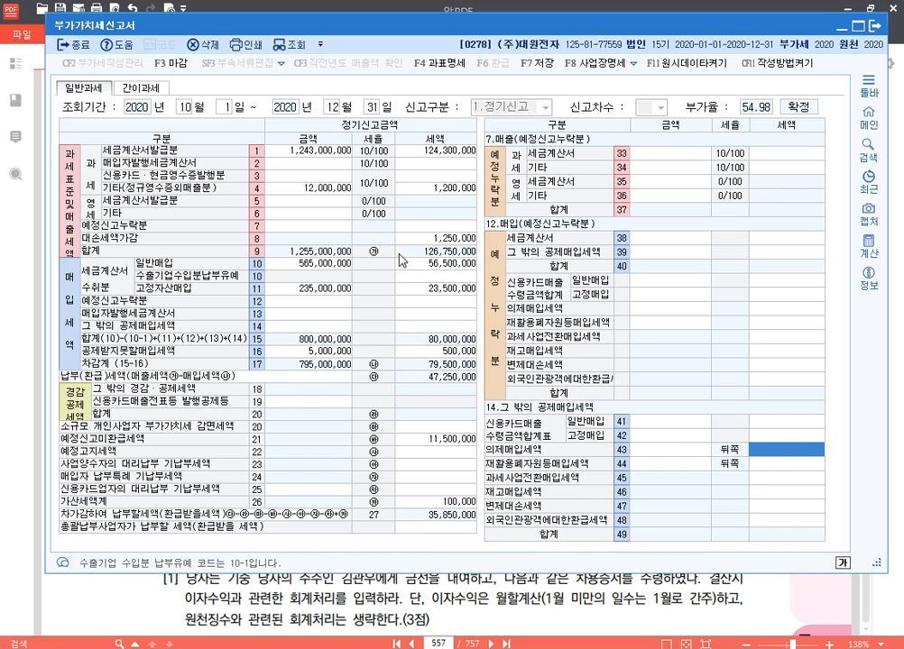
pyautogui.click(311, 192)
pyautogui.write('12000000')
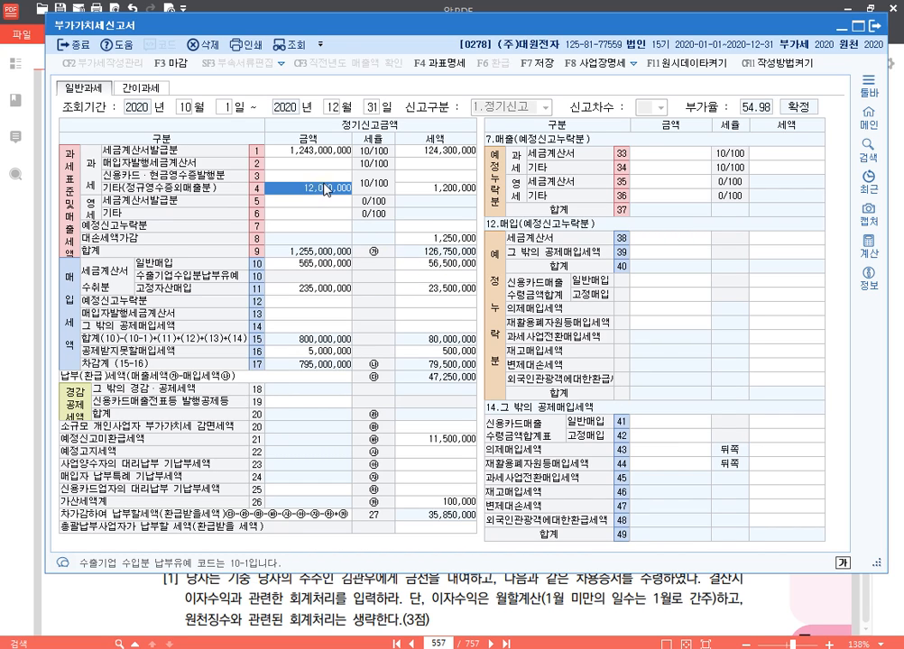
pyautogui.click(445, 191)
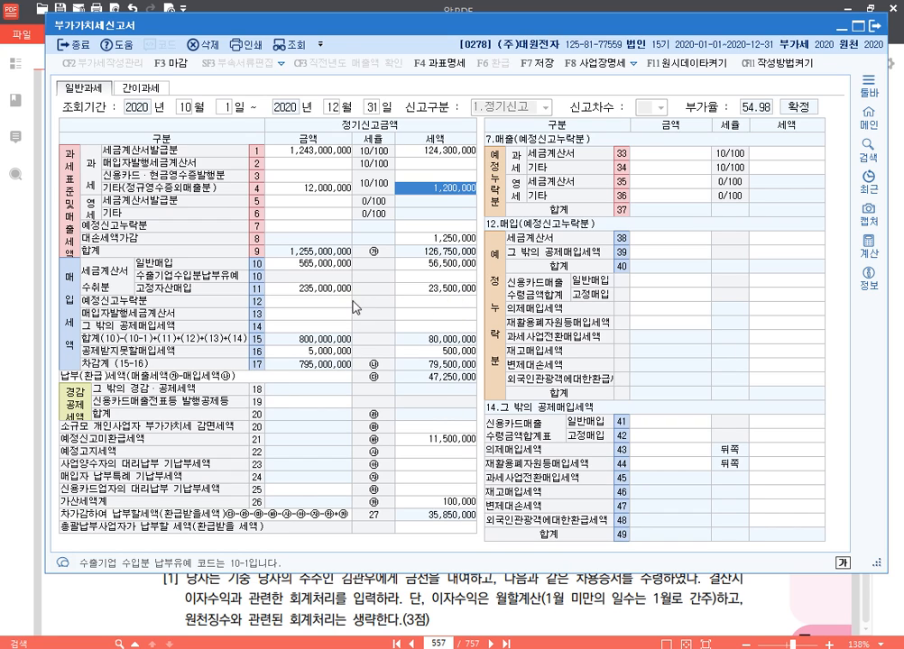
pyautogui.click(275, 200)
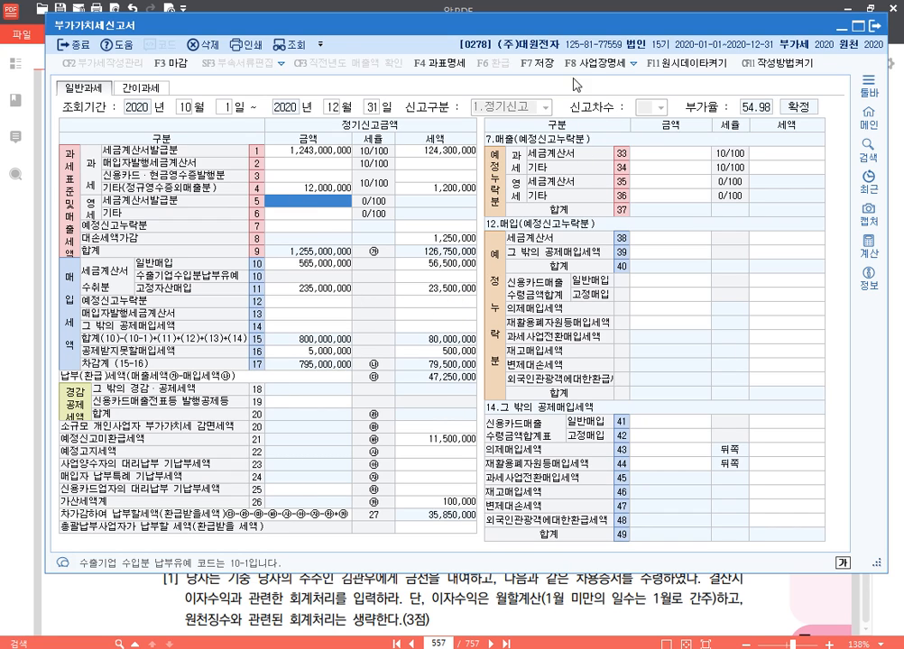